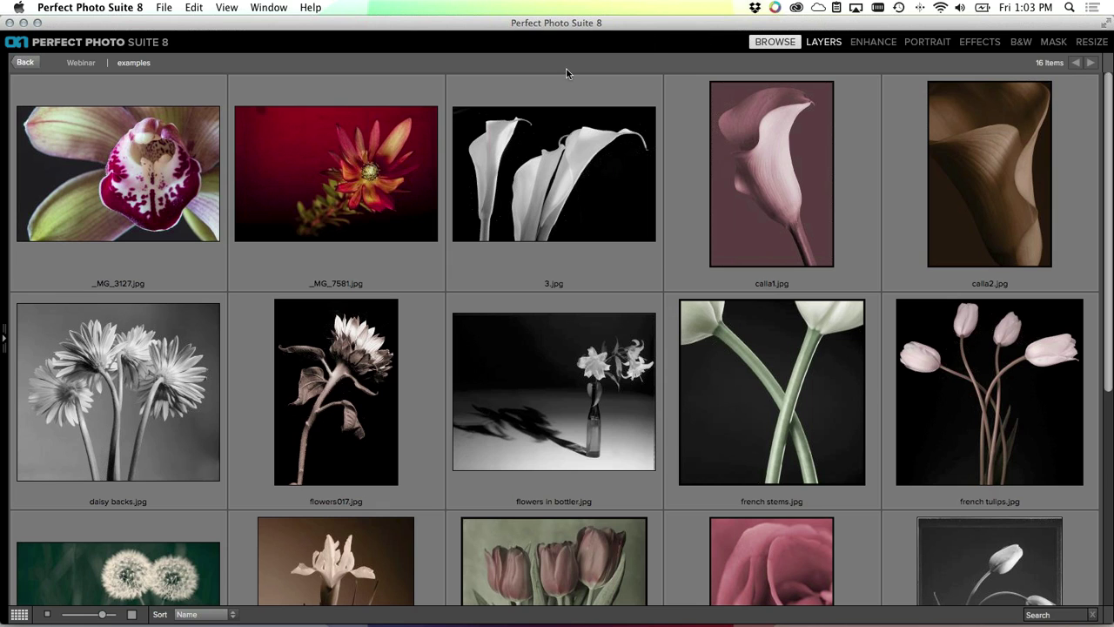
View the orchid photo full size and browse through the example flower images up to the lilies in a bottle
{"action": "left_click", "coordinate": [161, 153]}
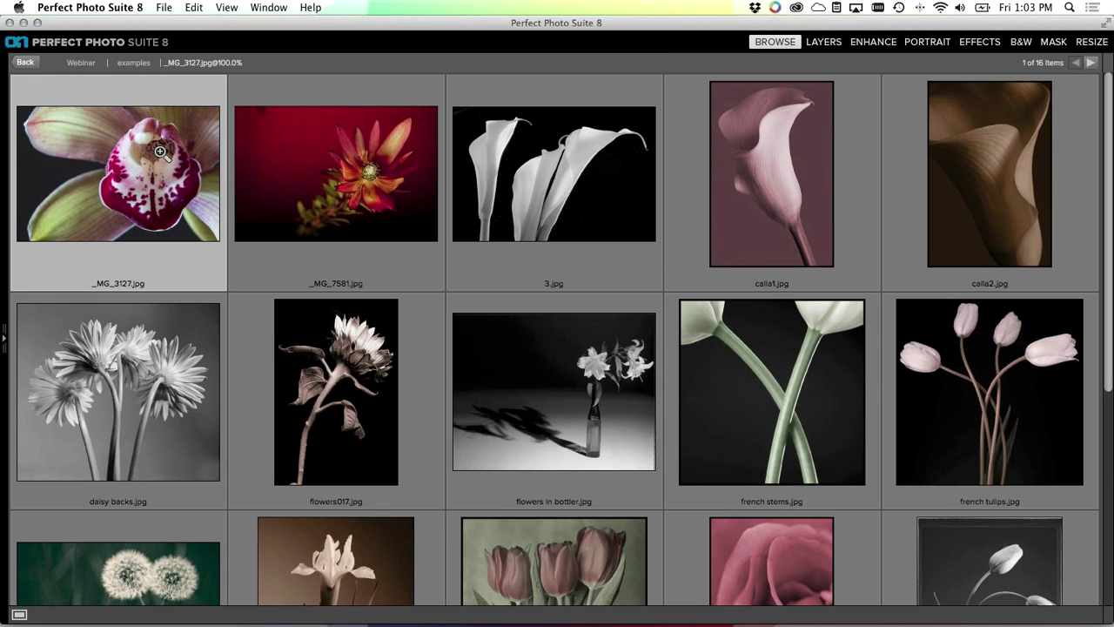
{"action": "double_click", "coordinate": [160, 153]}
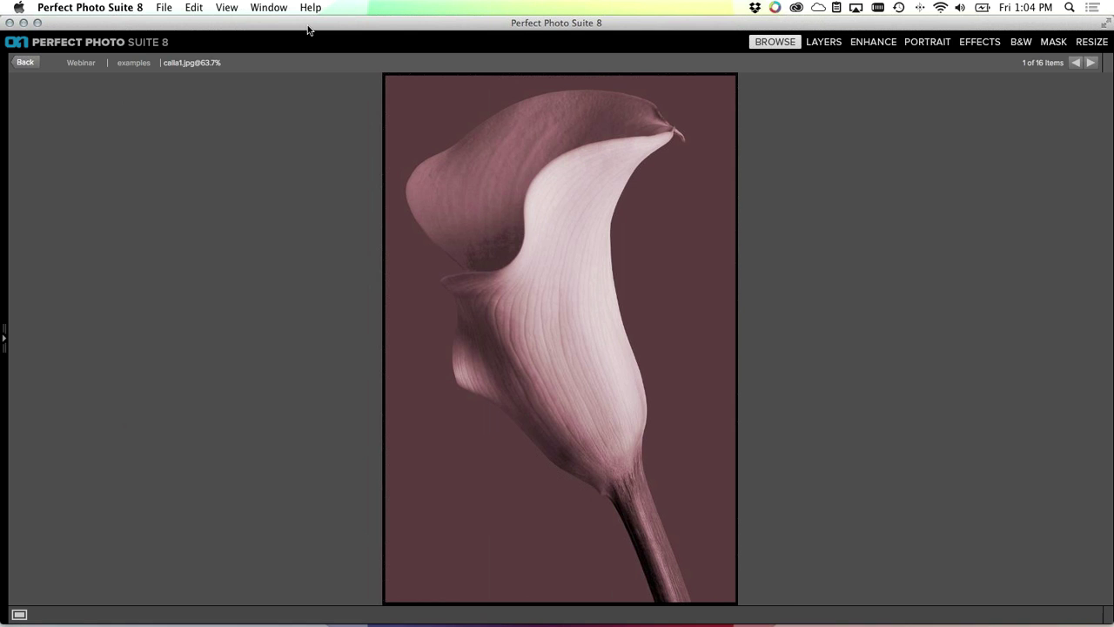
{"action": "key", "text": "Right"}
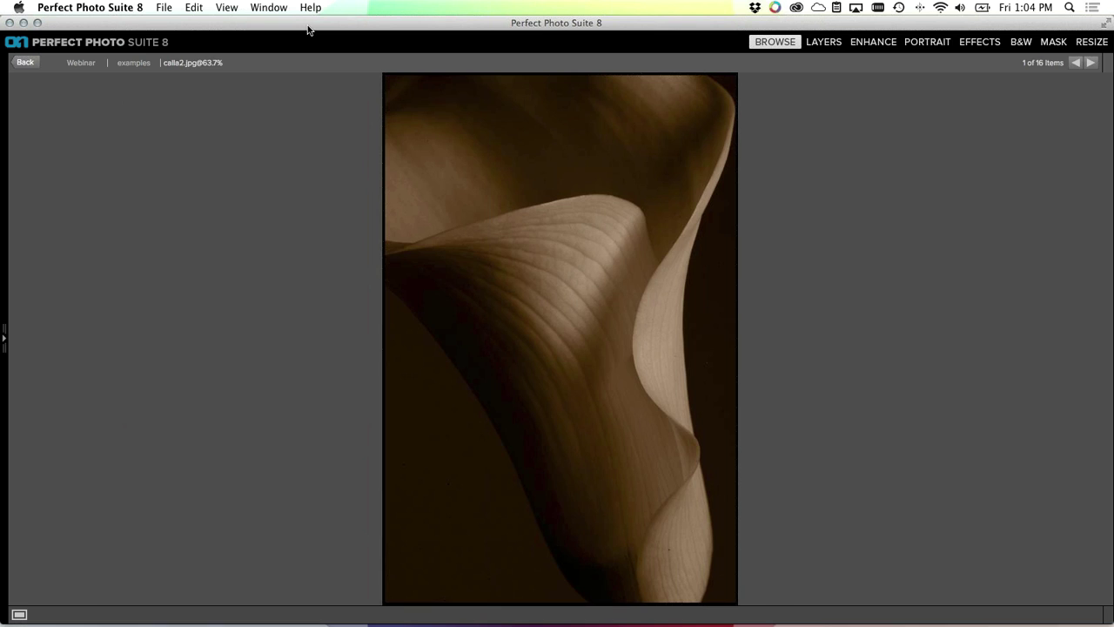
{"action": "key", "text": "Right"}
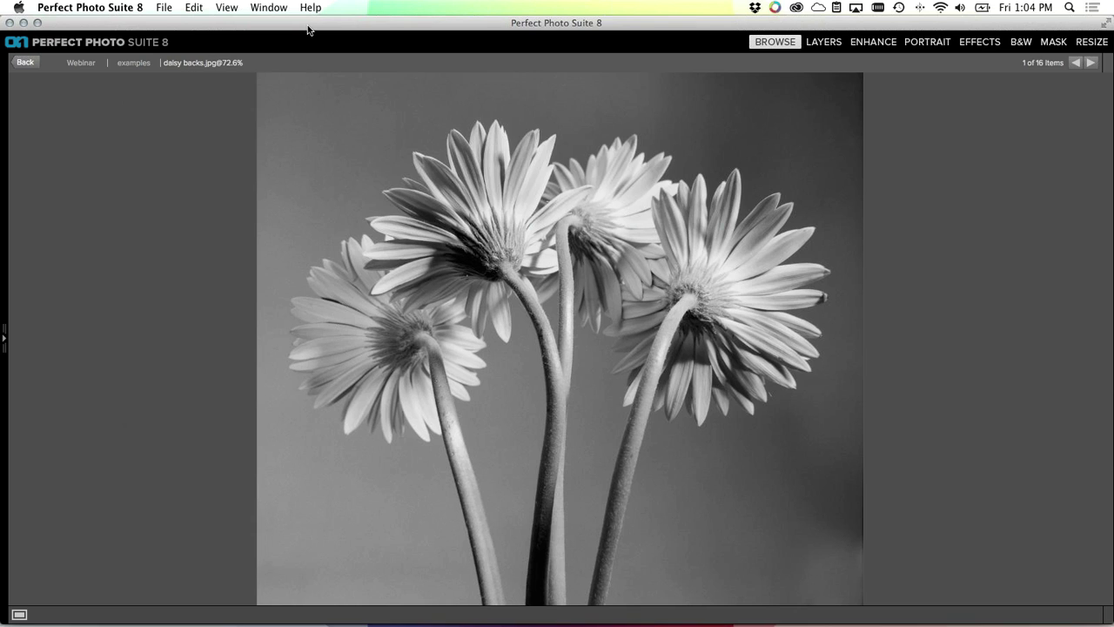
{"action": "key", "text": "Right"}
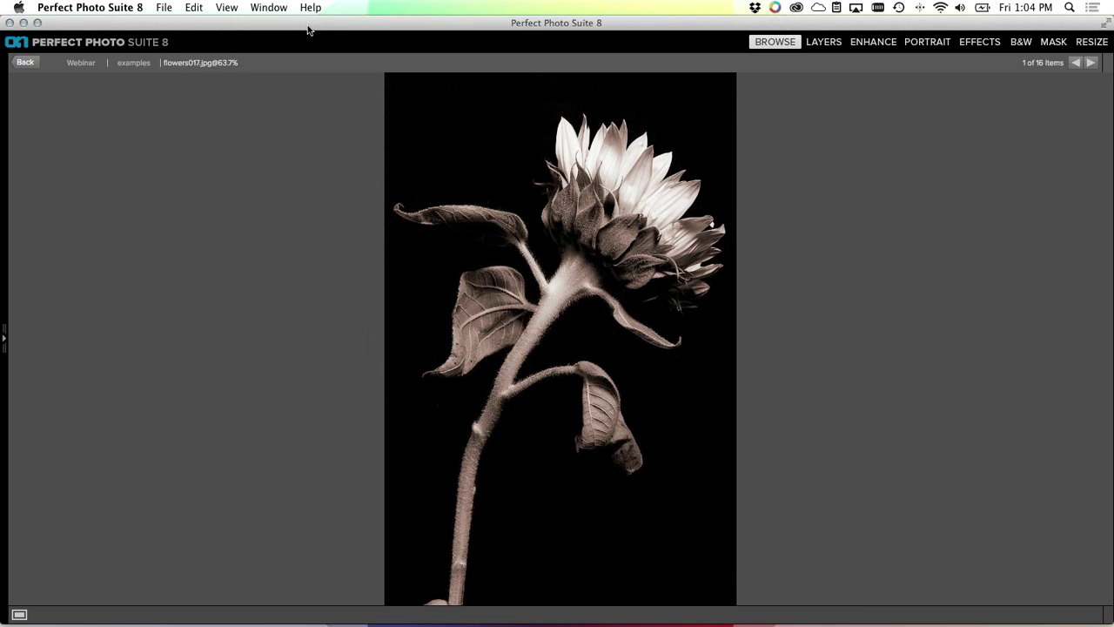
{"action": "key", "text": "Right"}
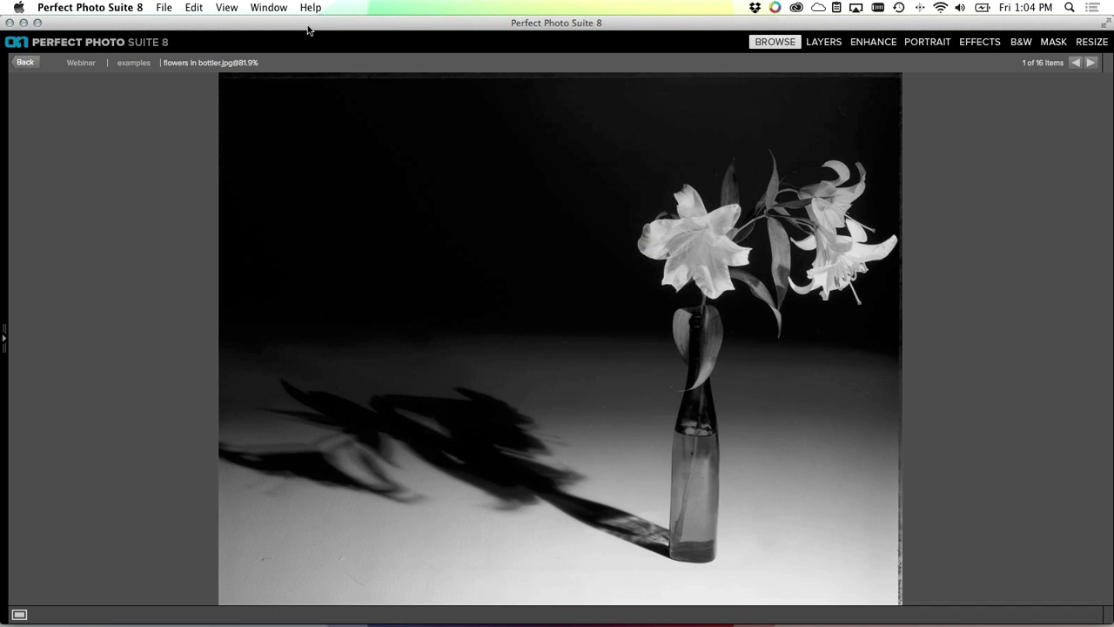
Go back to the thumbnails of the Webinar folder and show the source and file info panels
{"action": "key", "text": "g"}
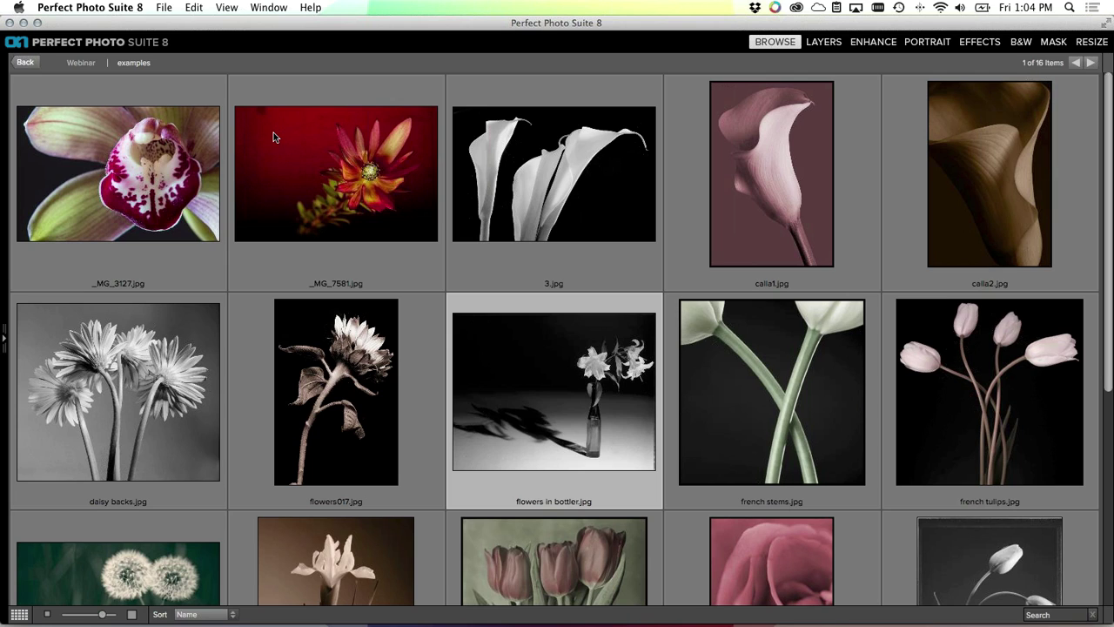
{"action": "left_click", "coordinate": [90, 63]}
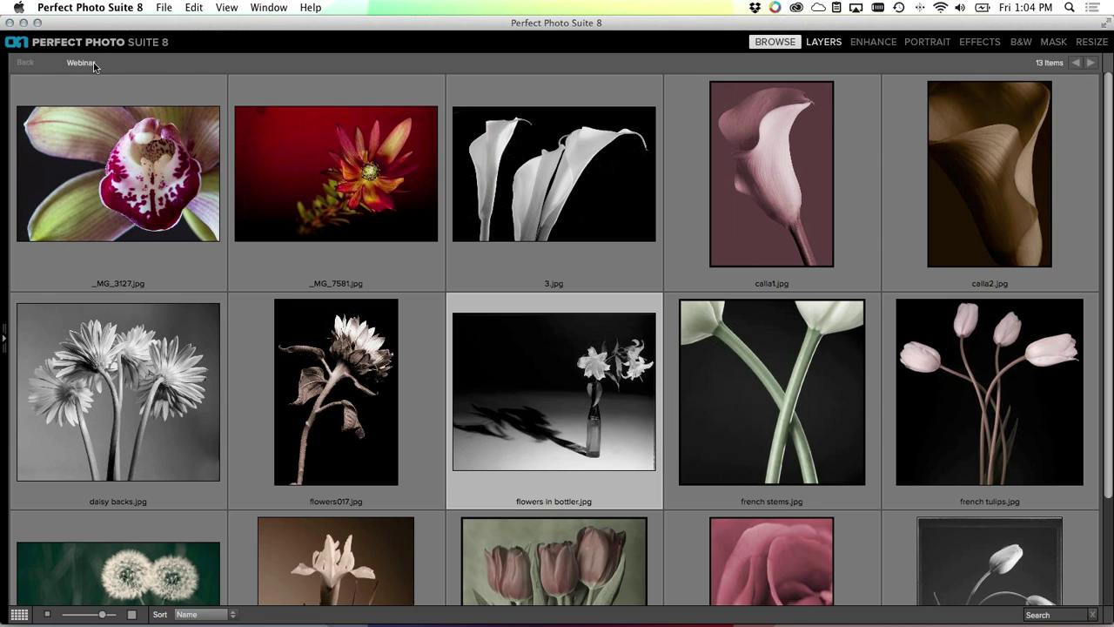
{"action": "key", "text": "super+1"}
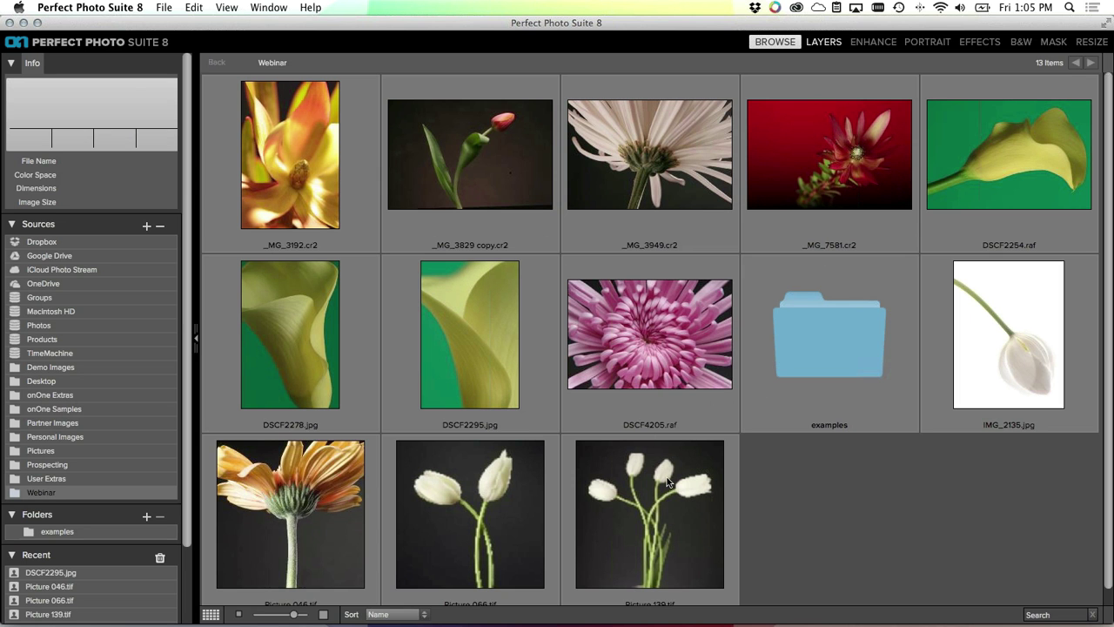
Open a copy of Picture 046.tif in Layers as a 16-bit Photoshop file in Adobe RGB (1998) at 300 pixels/inch
{"action": "left_click", "coordinate": [319, 481]}
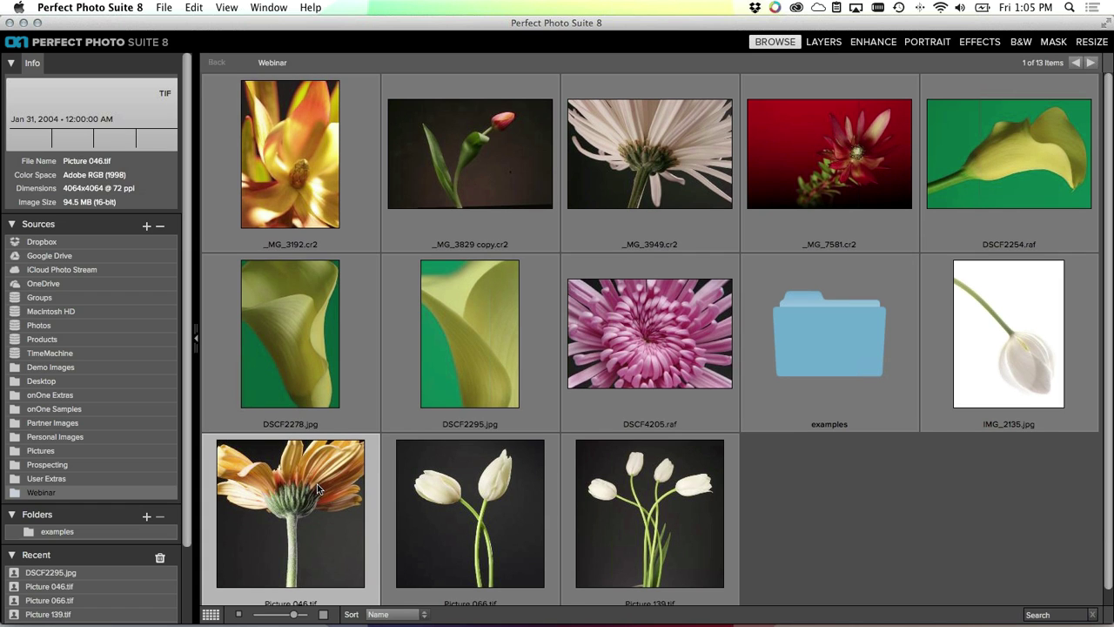
{"action": "scroll", "coordinate": [301, 501], "scroll_direction": "down", "scroll_amount": 1}
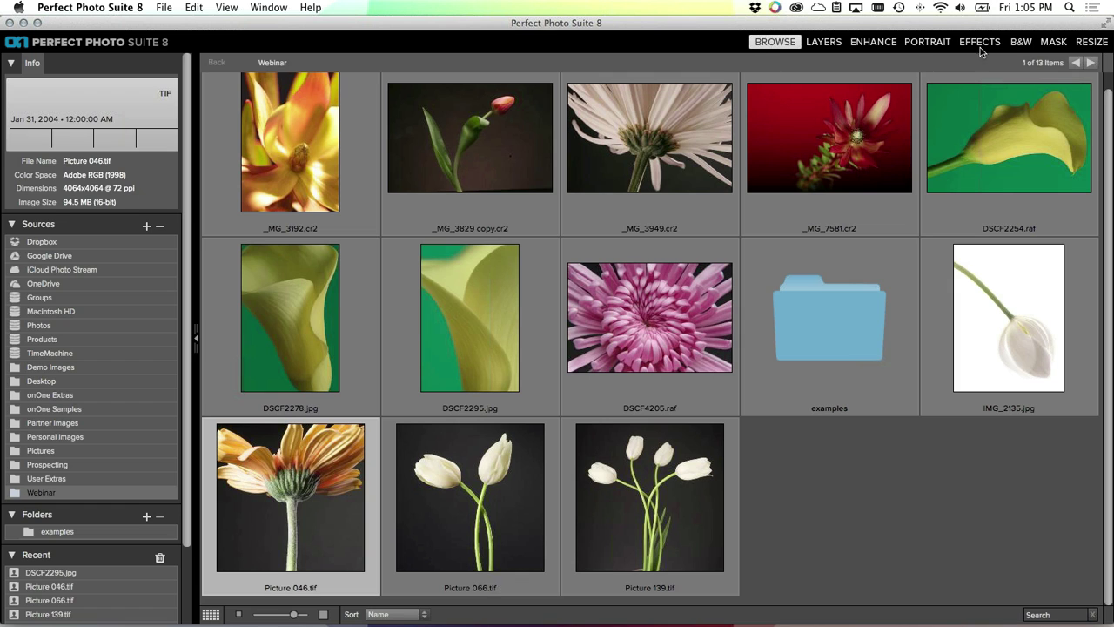
{"action": "left_click", "coordinate": [835, 44]}
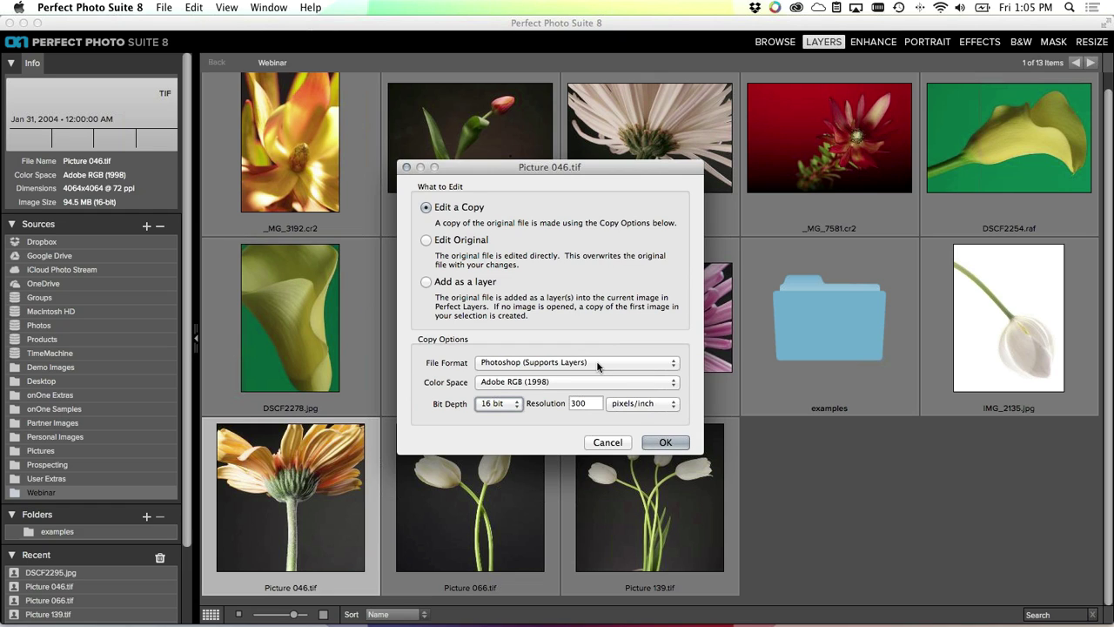
{"action": "left_click", "coordinate": [664, 443]}
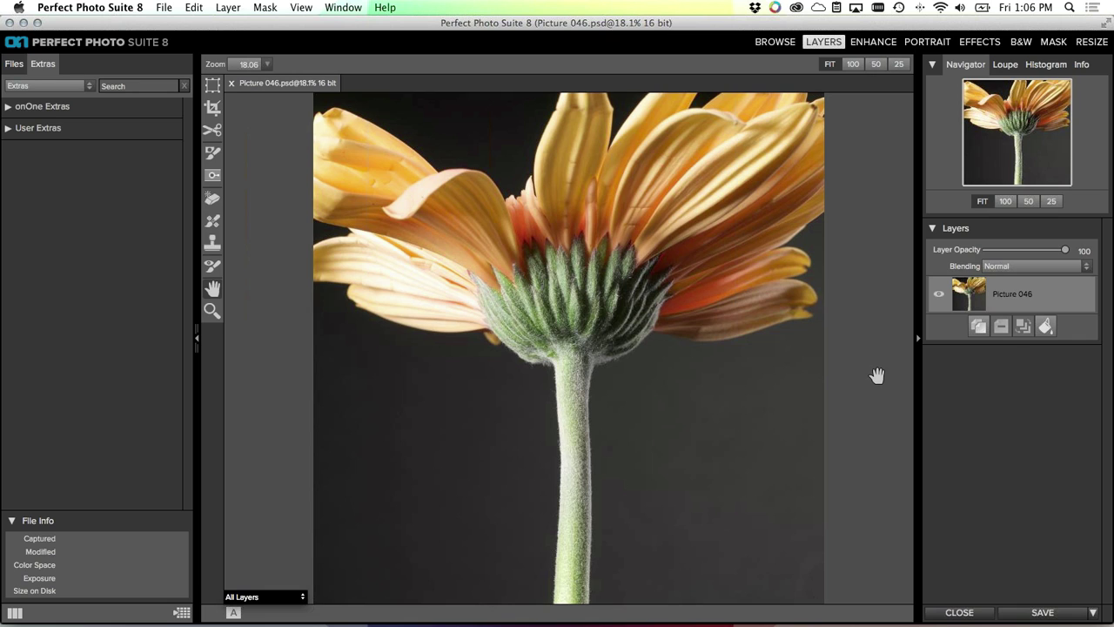
Rename the Picture 046 layer as Original and duplicate it
{"action": "double_click", "coordinate": [1017, 293]}
{"action": "type", "text": "original"}
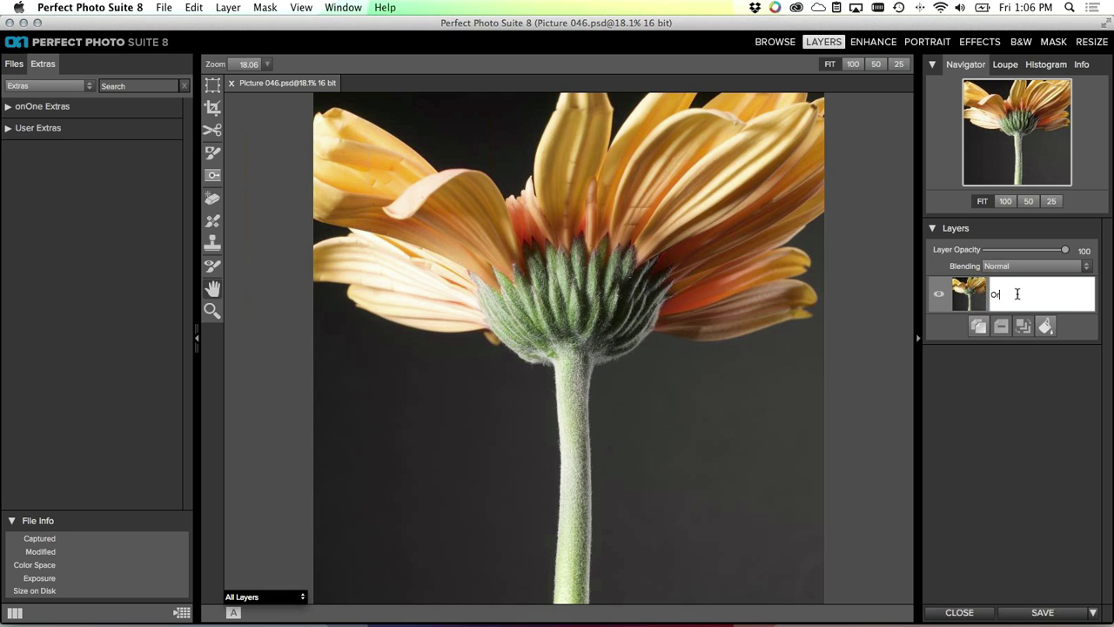
{"action": "key", "text": "Return"}
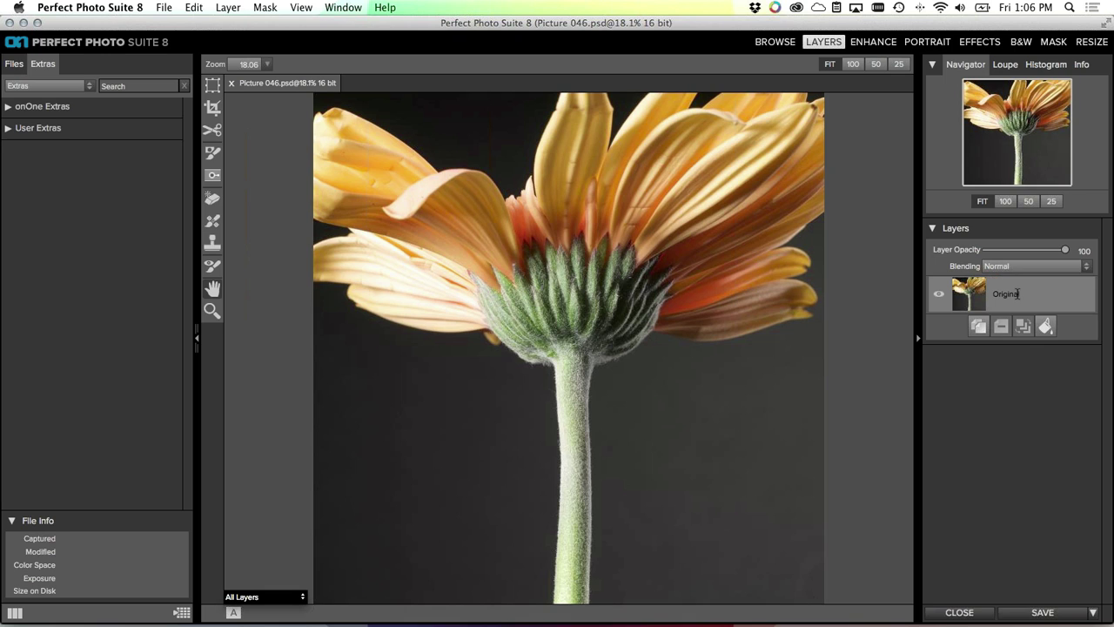
{"action": "left_click", "coordinate": [979, 326]}
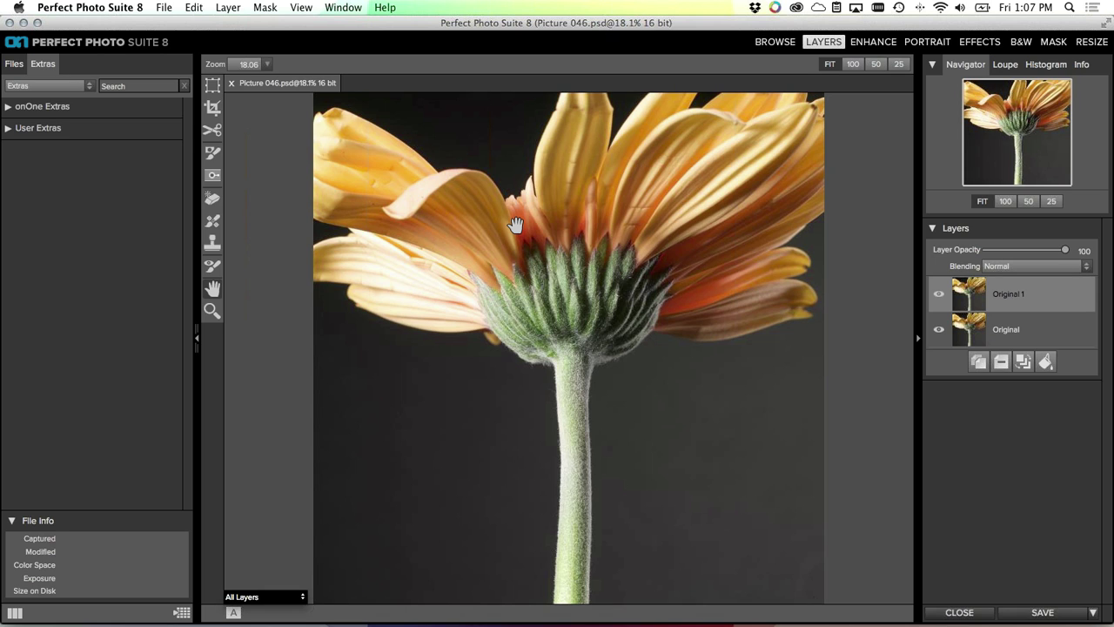
Hide the Files and Extras sidebar to widen the canvas and activate the Retouch Brush
{"action": "key", "text": "super+equal"}
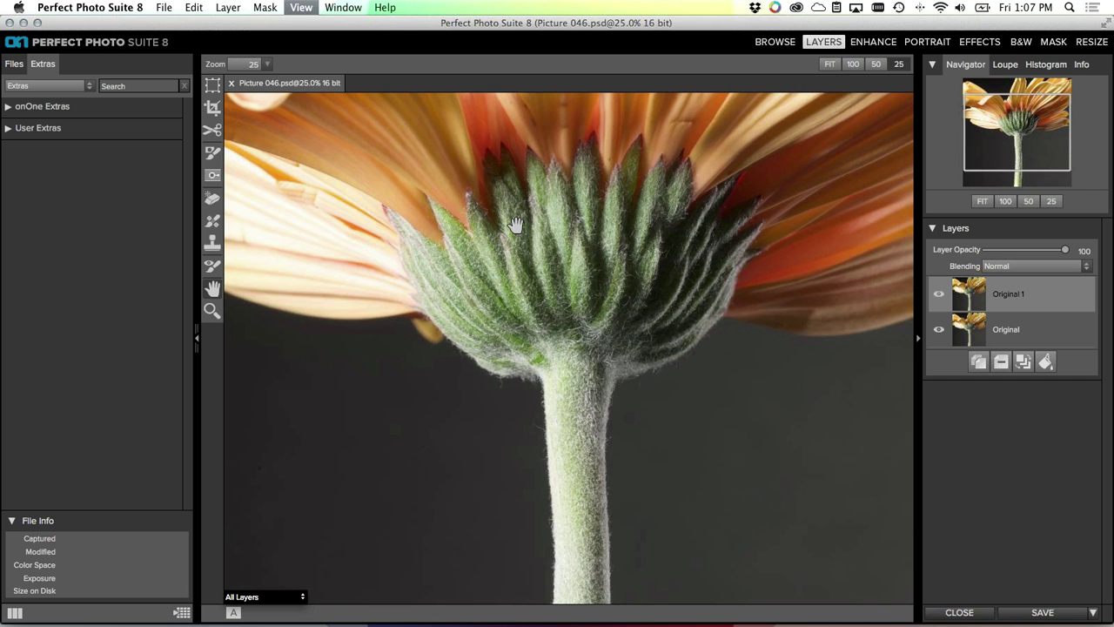
{"action": "left_click_drag", "start_coordinate": [996, 130], "coordinate": [1001, 99]}
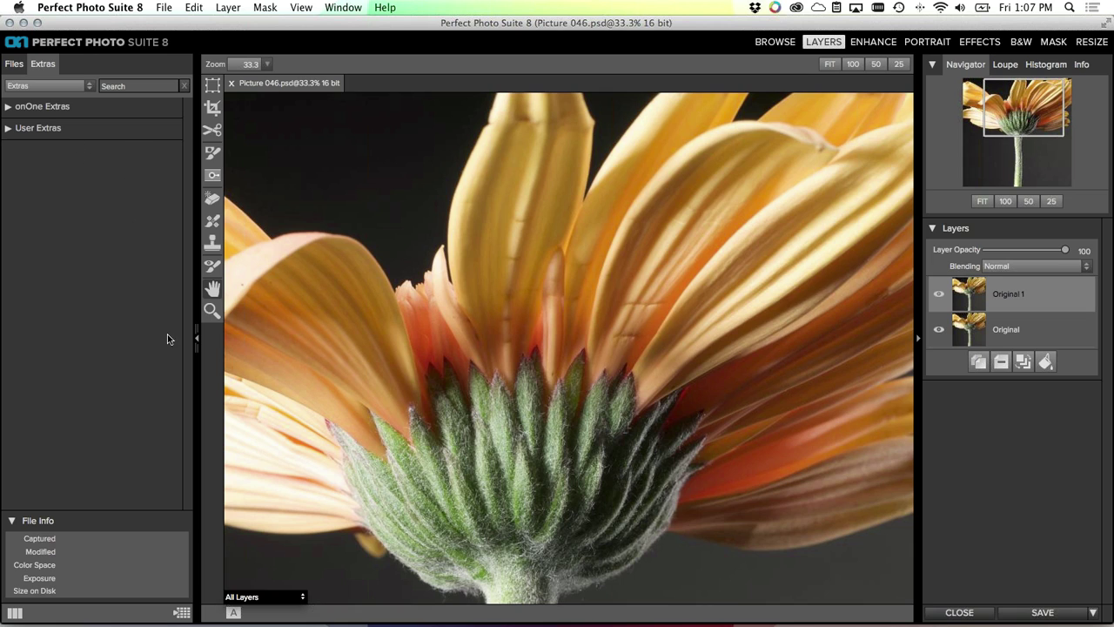
{"action": "left_click", "coordinate": [197, 339]}
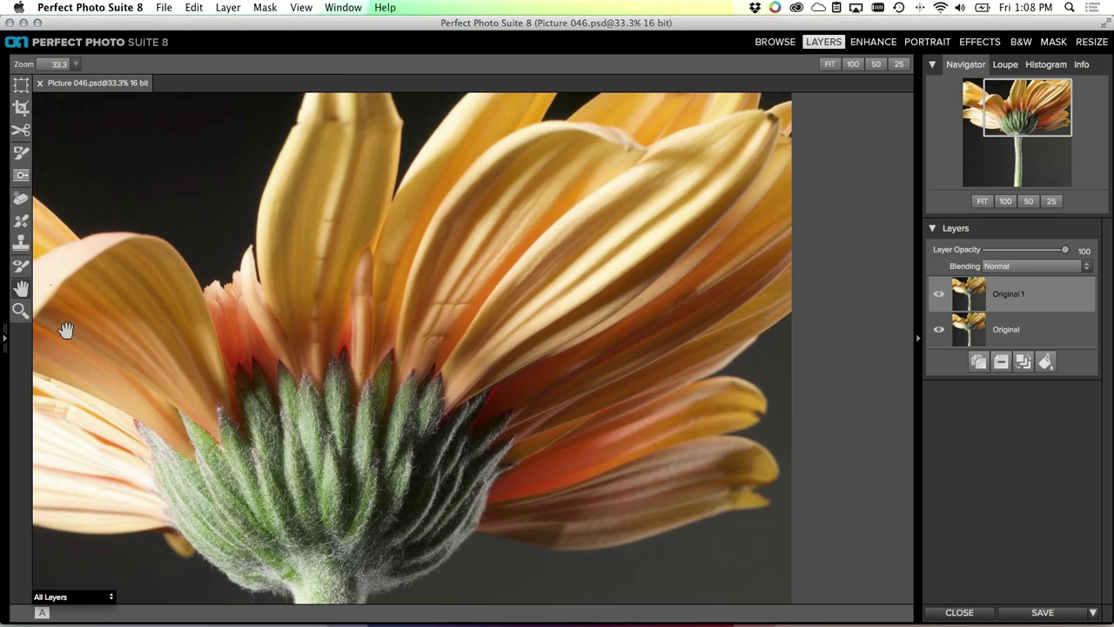
{"action": "left_click", "coordinate": [21, 221]}
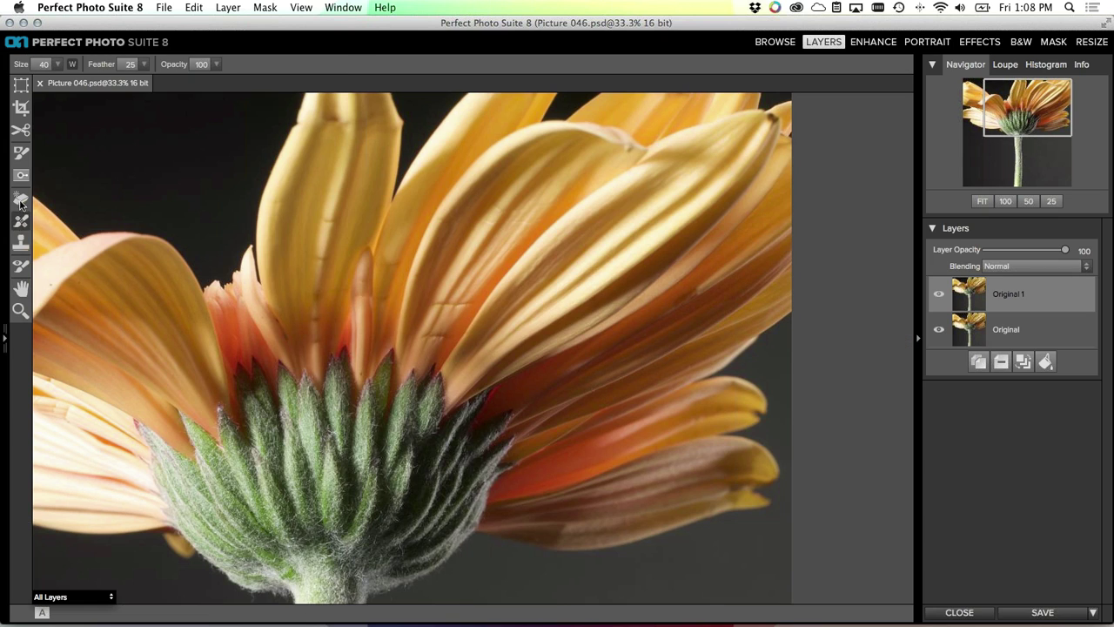
{"action": "left_click", "coordinate": [22, 199]}
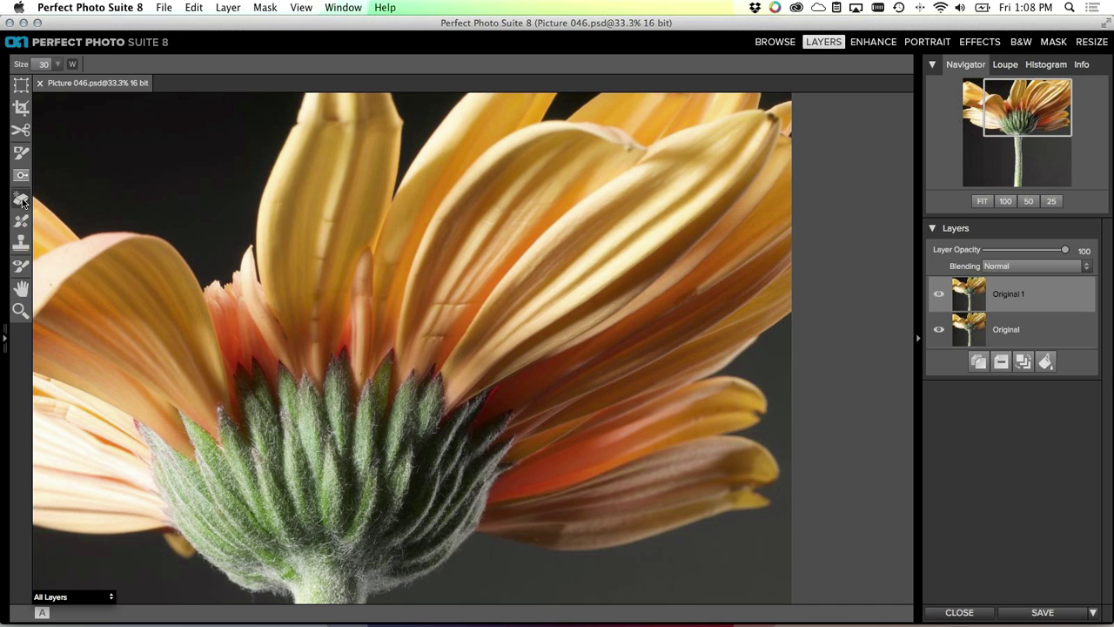
{"action": "left_click", "coordinate": [21, 221]}
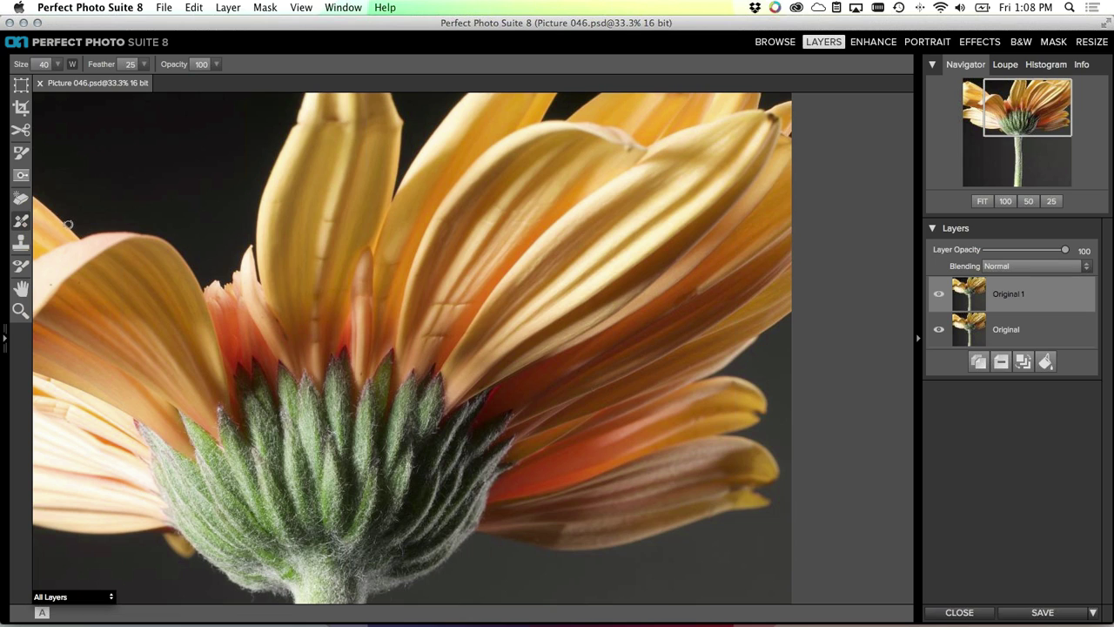
Try out smaller and larger Retouch Brush sizes, up to 200
{"action": "key", "text": "bracketleft"}
{"action": "key", "text": "bracketright"}
{"action": "key", "text": "bracketright"}
{"action": "key", "text": "bracketright"}
{"action": "key", "text": "bracketright"}
{"action": "key", "text": "bracketright"}
{"action": "key", "text": "bracketleft"}
{"action": "key", "text": "bracketleft"}
{"action": "key", "text": "bracketleft"}
{"action": "key", "text": "bracketleft"}
{"action": "key", "text": "bracketleft"}
{"action": "key", "text": "bracketleft"}
{"action": "key", "text": "bracketleft"}
{"action": "key", "text": "bracketleft"}
{"action": "key", "text": "bracketleft"}
{"action": "key", "text": "bracketright"}
{"action": "key", "text": "bracketright"}
{"action": "key", "text": "bracketright"}
{"action": "key", "text": "bracketright"}
{"action": "key", "text": "bracketright"}
{"action": "key", "text": "bracketright"}
{"action": "key", "text": "bracketright"}
{"action": "key", "text": "bracketright"}
{"action": "key", "text": "bracketright"}
{"action": "key", "text": "bracketright"}
{"action": "key", "text": "bracketright"}
{"action": "key", "text": "bracketright"}
{"action": "key", "text": "bracketright"}
{"action": "key", "text": "bracketright"}
{"action": "key", "text": "bracketright"}
{"action": "key", "text": "bracketright"}
{"action": "key", "text": "bracketright"}
{"action": "key", "text": "bracketright"}
{"action": "key", "text": "bracketright"}
{"action": "key", "text": "bracketright"}
{"action": "key", "text": "bracketright"}
{"action": "key", "text": "bracketright"}
{"action": "key", "text": "bracketright"}
{"action": "key", "text": "bracketright"}
{"action": "key", "text": "bracketright"}
{"action": "key", "text": "bracketright"}
{"action": "key", "text": "bracketright"}
{"action": "key", "text": "bracketright"}
{"action": "key", "text": "bracketright"}
{"action": "key", "text": "bracketright"}
{"action": "key", "text": "bracketright"}
{"action": "key", "text": "bracketright"}
{"action": "key", "text": "bracketright"}
{"action": "key", "text": "bracketright"}
Set the Retouch Brush size to 70
{"action": "left_click", "coordinate": [58, 64]}
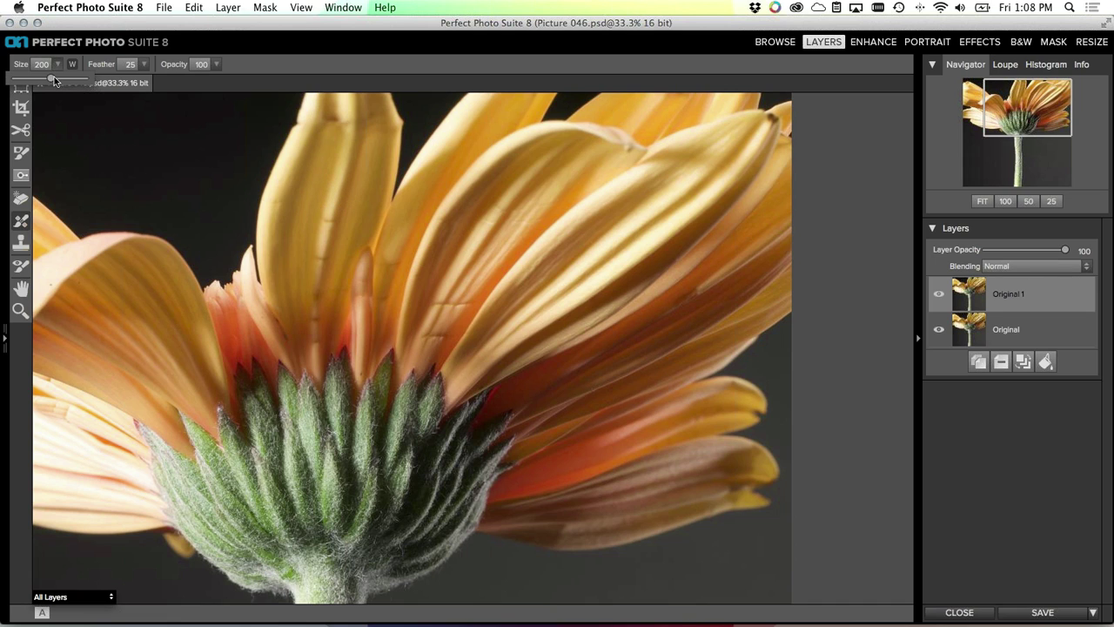
{"action": "mouse_move", "coordinate": [57, 83]}
{"action": "left_mouse_down"}
{"action": "mouse_move", "coordinate": [34, 84]}
{"action": "mouse_move", "coordinate": [46, 77]}
{"action": "left_mouse_up"}
{"action": "left_click", "coordinate": [23, 65]}
{"action": "left_click_drag", "start_coordinate": [23, 64], "coordinate": [24, 64]}
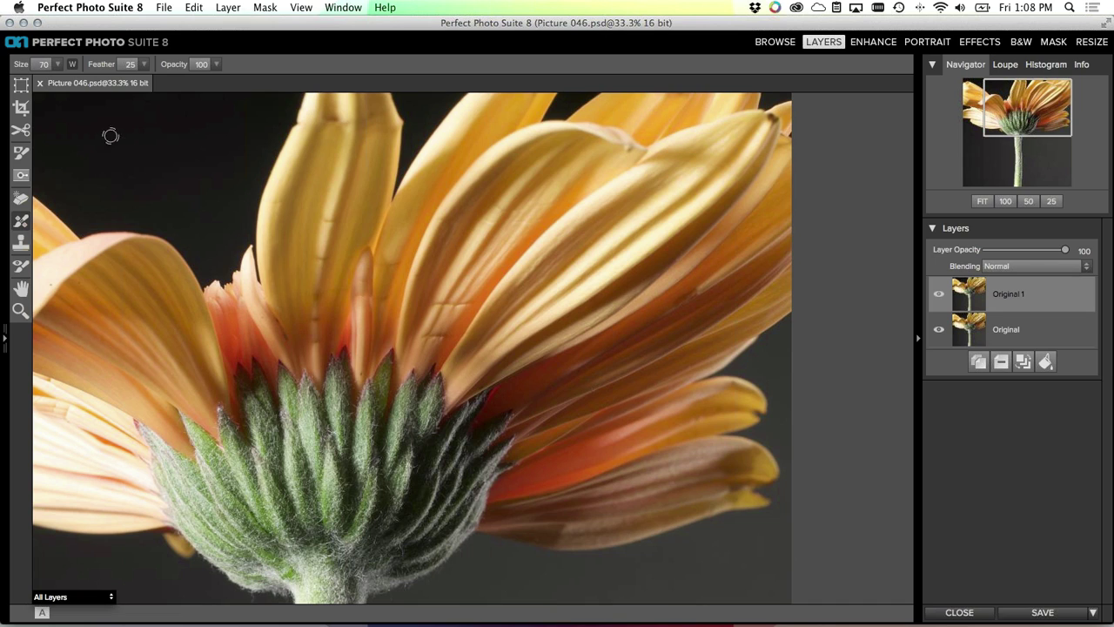
Enlarge the Retouch Brush to 80 and paint out the dark marks on the tall upright centre petal
{"action": "key", "text": "bracketright"}
{"action": "key", "text": "bracketright"}
{"action": "key", "text": "bracketright"}
{"action": "key", "text": "bracketleft"}
{"action": "key", "text": "bracketleft"}
{"action": "left_click", "coordinate": [334, 213]}
{"action": "left_click", "coordinate": [311, 311]}
{"action": "left_click", "coordinate": [338, 291]}
Try to retouch the crack lines near the base of the curved petal beside the centre one, undoing each attempt
{"action": "left_click", "coordinate": [447, 304]}
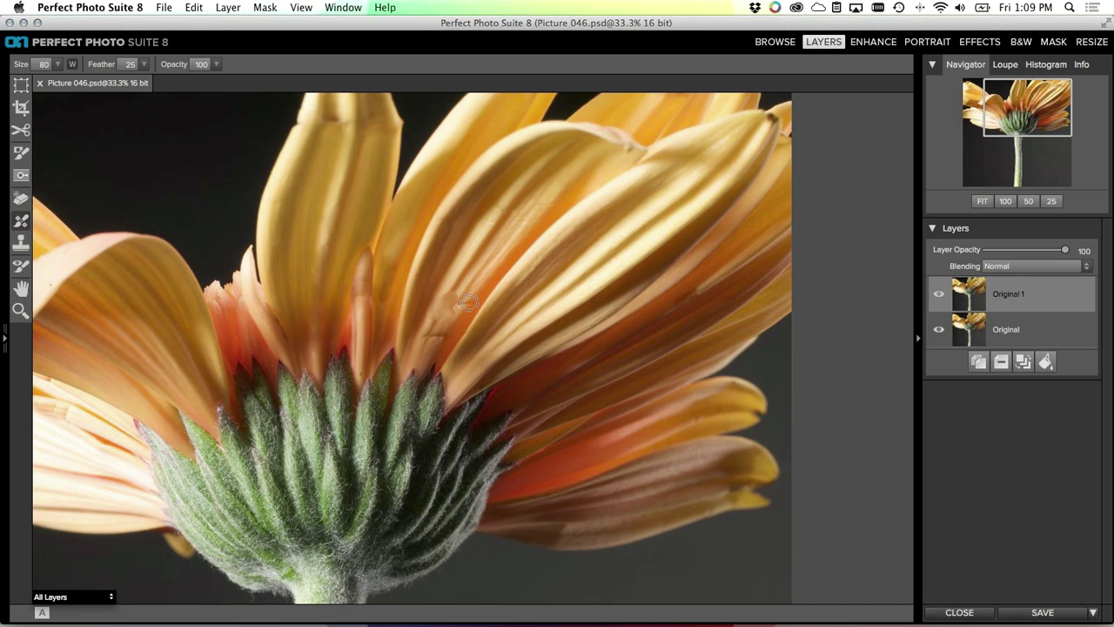
{"action": "key", "text": "super+z"}
{"action": "key", "text": "super+shift+z"}
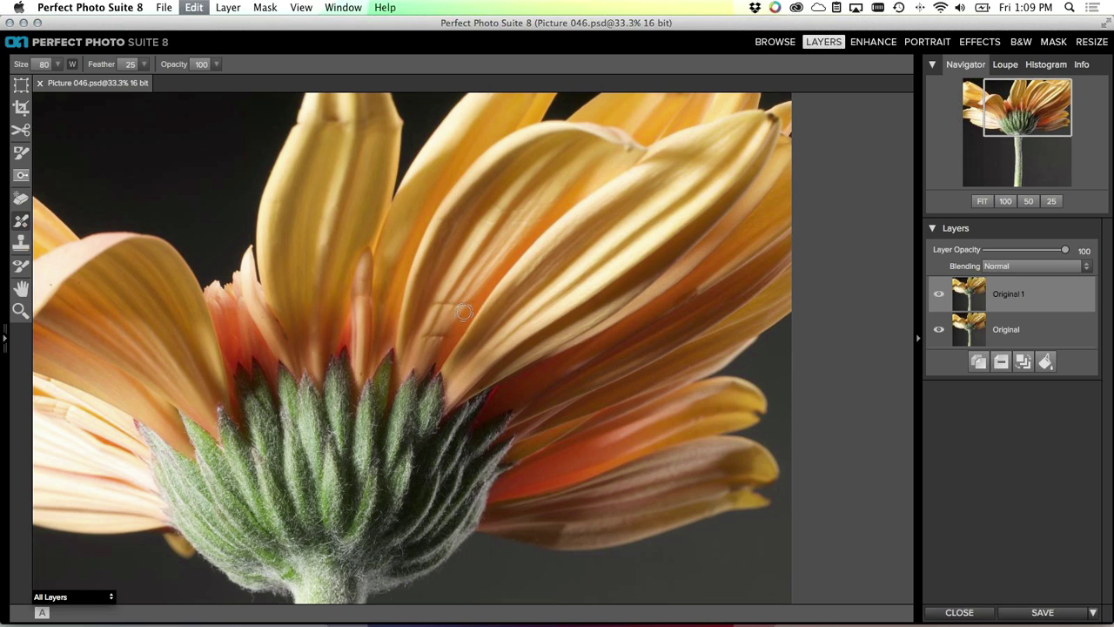
{"action": "key", "text": "bracketleft"}
{"action": "key", "text": "bracketleft"}
{"action": "left_click", "coordinate": [453, 304]}
{"action": "key", "text": "super+z"}
Retouch the crack lines near the base of that curved petal with a brush size of 45
{"action": "key", "text": "bracketleft"}
{"action": "key", "text": "bracketleft"}
{"action": "key", "text": "bracketright"}
{"action": "key", "text": "bracketright"}
{"action": "key", "text": "bracketright"}
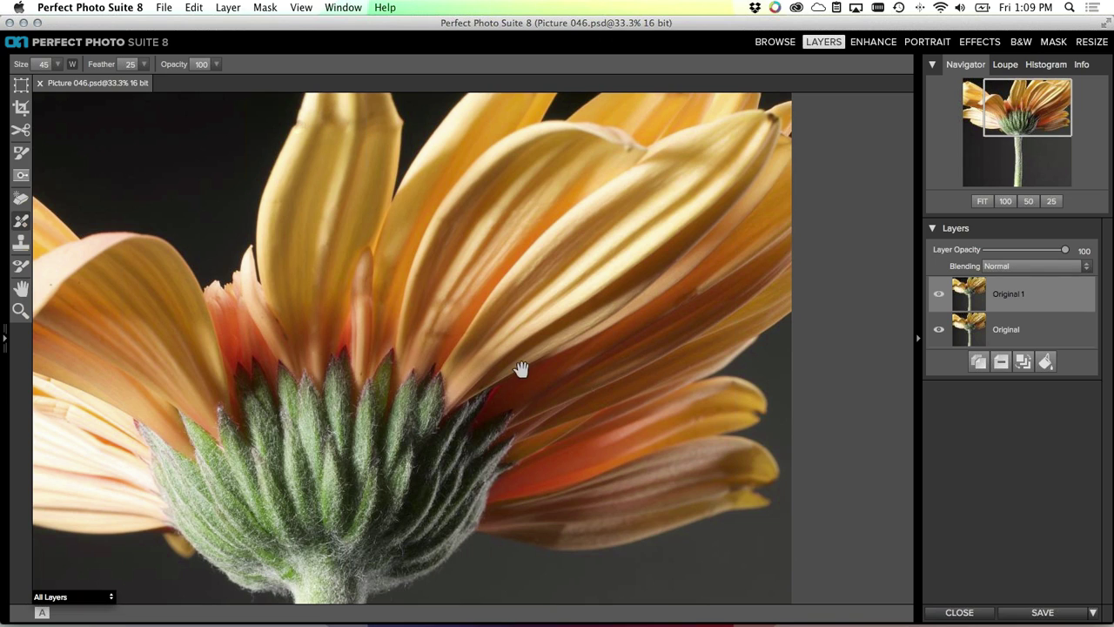
Retouch the blemishes along the outer edge near the tip of the tall centre petal
{"action": "left_click_drag", "start_coordinate": [520, 369], "coordinate": [454, 290]}
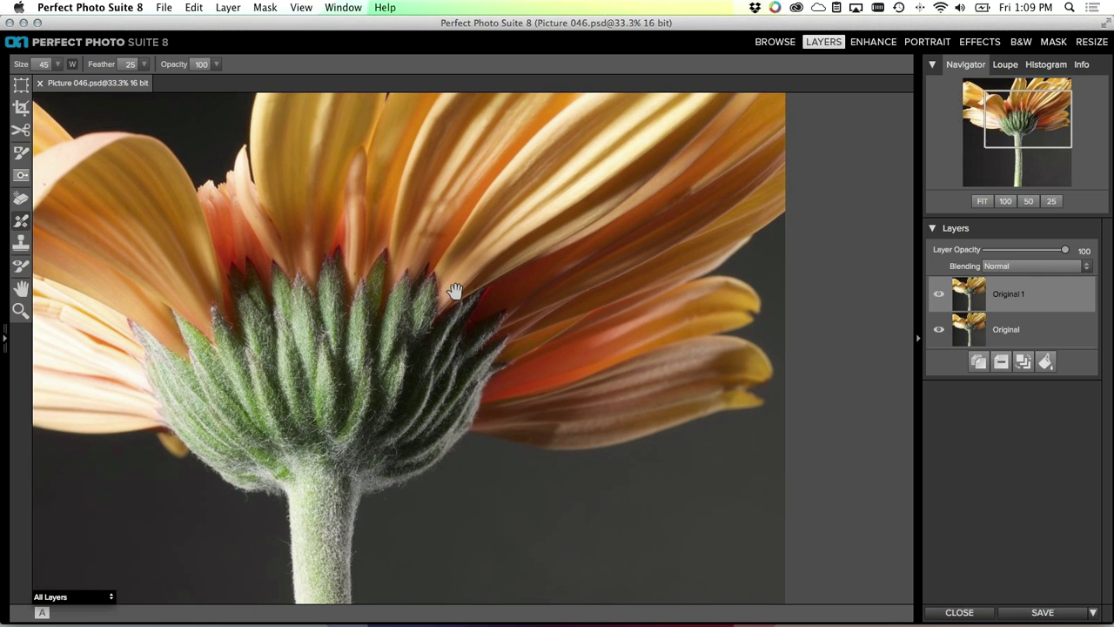
{"action": "scroll", "coordinate": [572, 279], "scroll_direction": "up", "scroll_amount": 2}
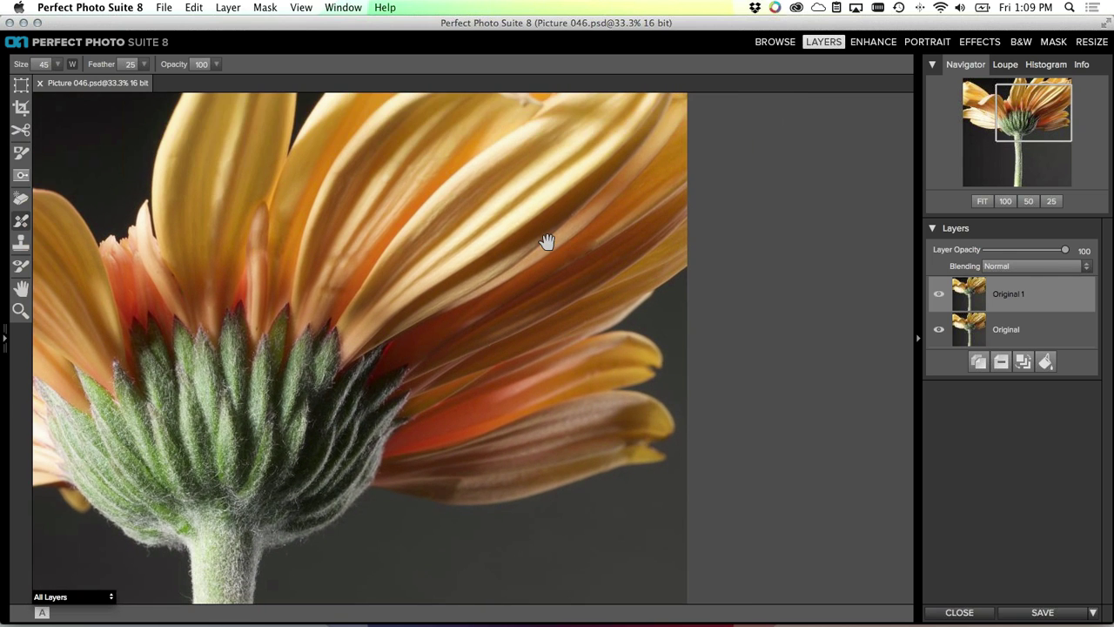
{"action": "scroll", "coordinate": [548, 240], "scroll_direction": "left", "scroll_amount": 10}
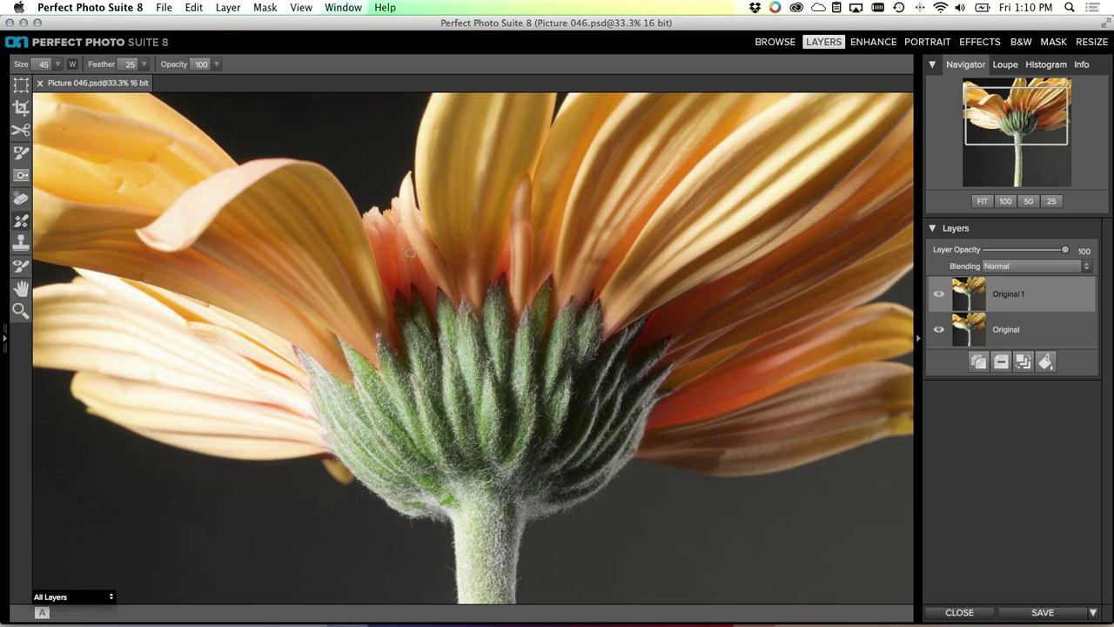
{"action": "left_click_drag", "start_coordinate": [509, 159], "coordinate": [504, 260]}
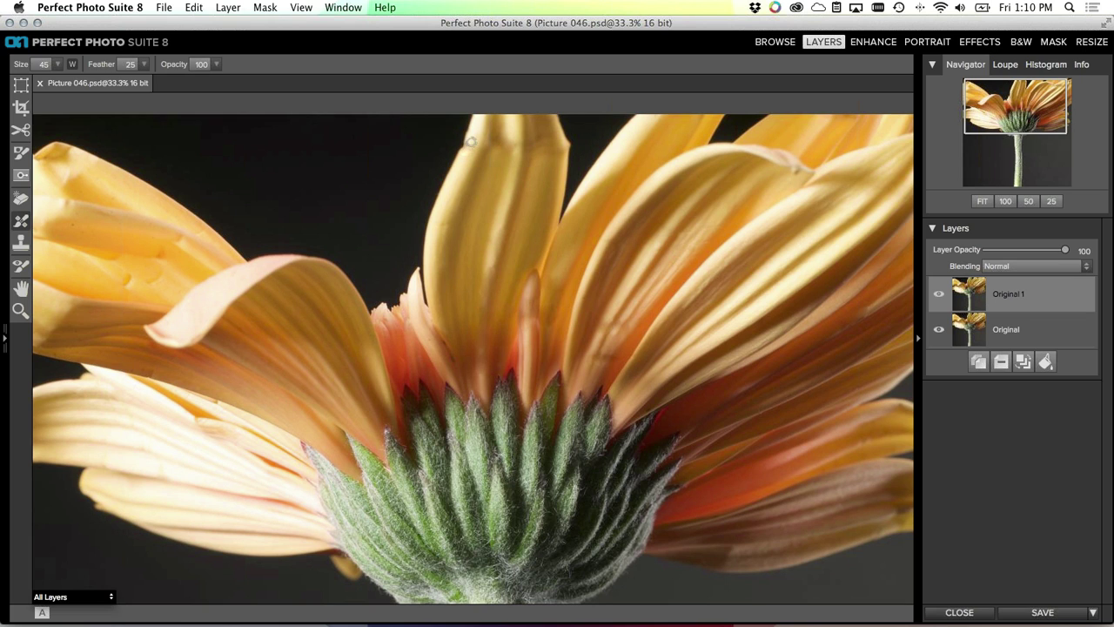
{"action": "left_click_drag", "start_coordinate": [466, 139], "coordinate": [460, 152]}
{"action": "mouse_move", "coordinate": [444, 190]}
{"action": "left_mouse_down"}
{"action": "mouse_move", "coordinate": [471, 130]}
{"action": "mouse_move", "coordinate": [459, 154]}
{"action": "left_mouse_up"}
Clean up the tall centre petal's edge near its tip with a slightly enlarged Perfect Eraser
{"action": "left_click", "coordinate": [21, 198]}
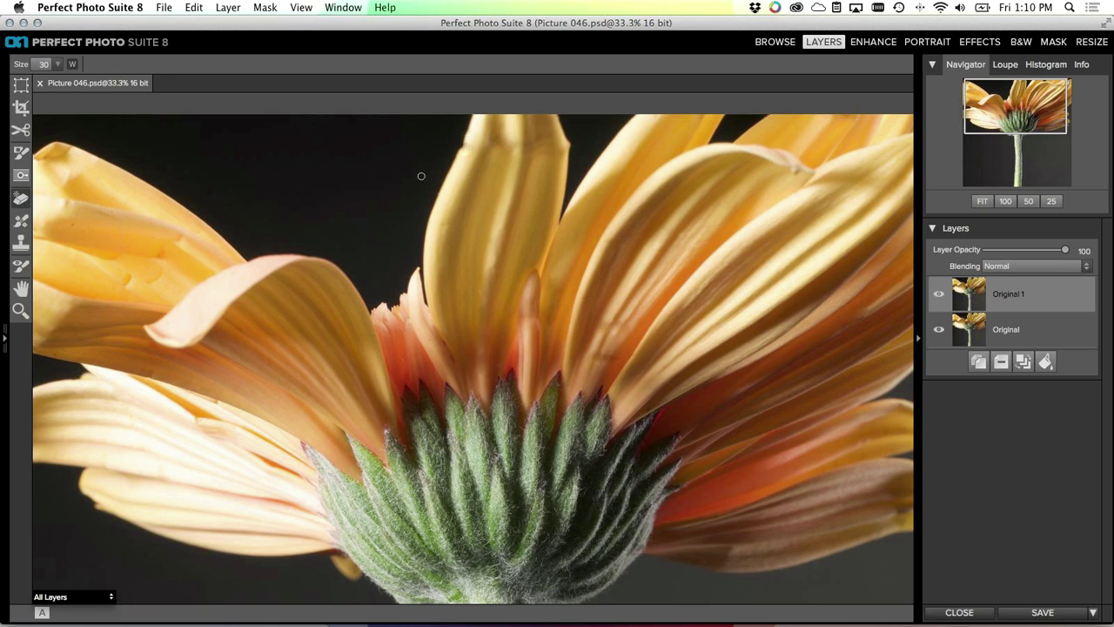
{"action": "key", "text": "bracketright"}
{"action": "left_click_drag", "start_coordinate": [467, 145], "coordinate": [463, 159]}
Activate the Clone Stamp tool and inspect the petals on both sides of the flower
{"action": "left_click", "coordinate": [26, 247]}
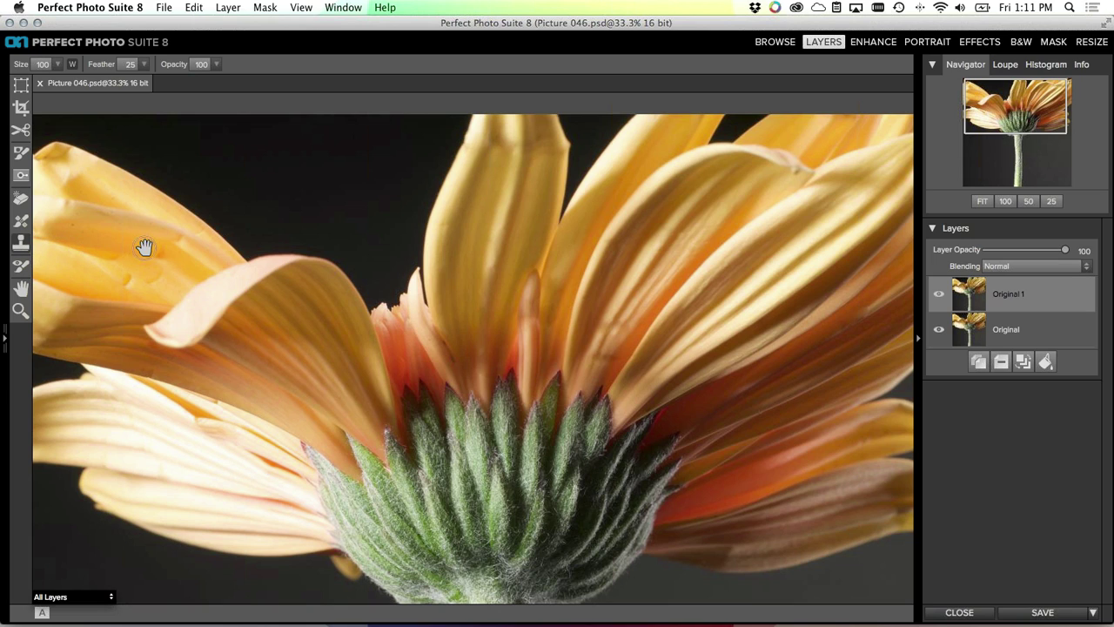
{"action": "left_click_drag", "start_coordinate": [144, 247], "coordinate": [210, 231]}
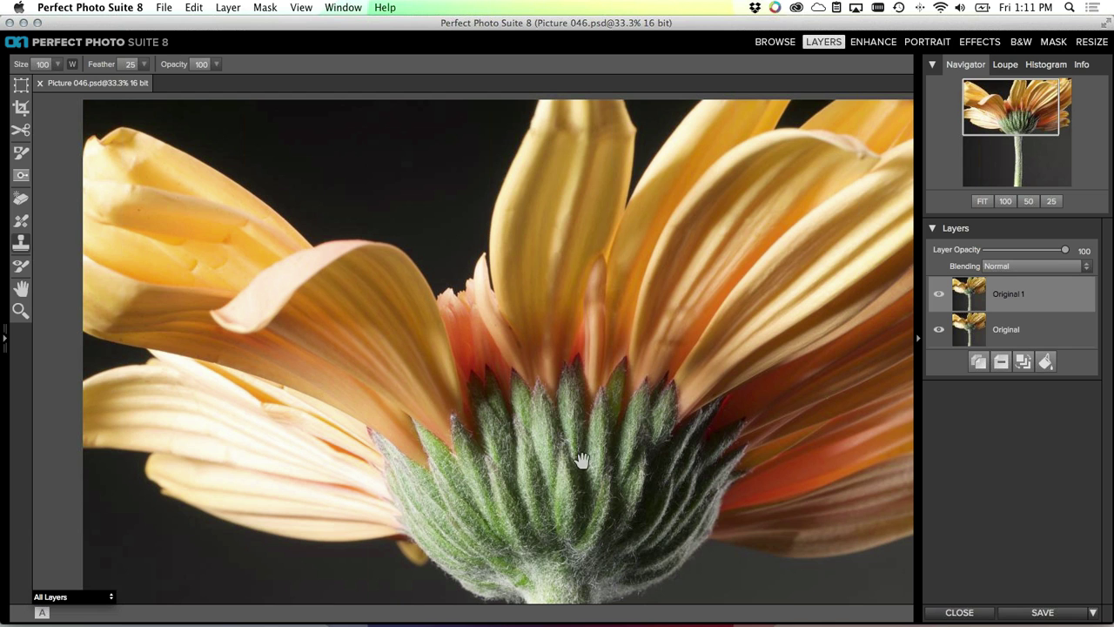
{"action": "scroll", "coordinate": [377, 328], "scroll_direction": "right", "scroll_amount": 5}
{"action": "scroll", "coordinate": [363, 437], "scroll_direction": "up", "scroll_amount": 2}
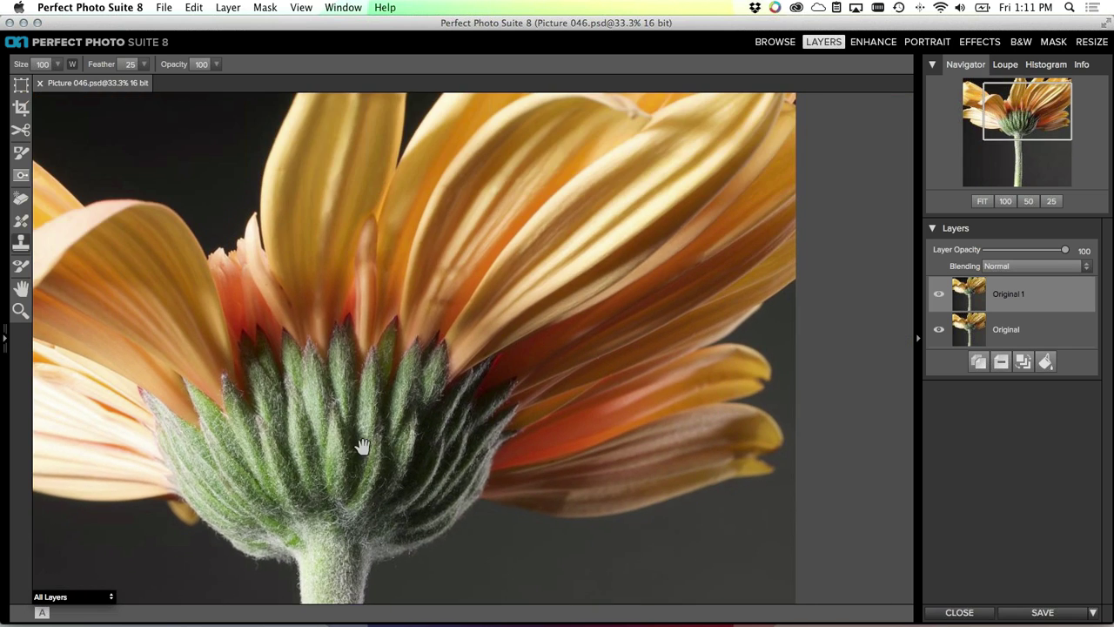
Check the retouched petals, switch to the Enhance module and apply the automatic Levels adjustment
{"action": "scroll", "coordinate": [534, 455], "scroll_direction": "left", "scroll_amount": 5}
{"action": "scroll", "coordinate": [556, 455], "scroll_direction": "left", "scroll_amount": 3}
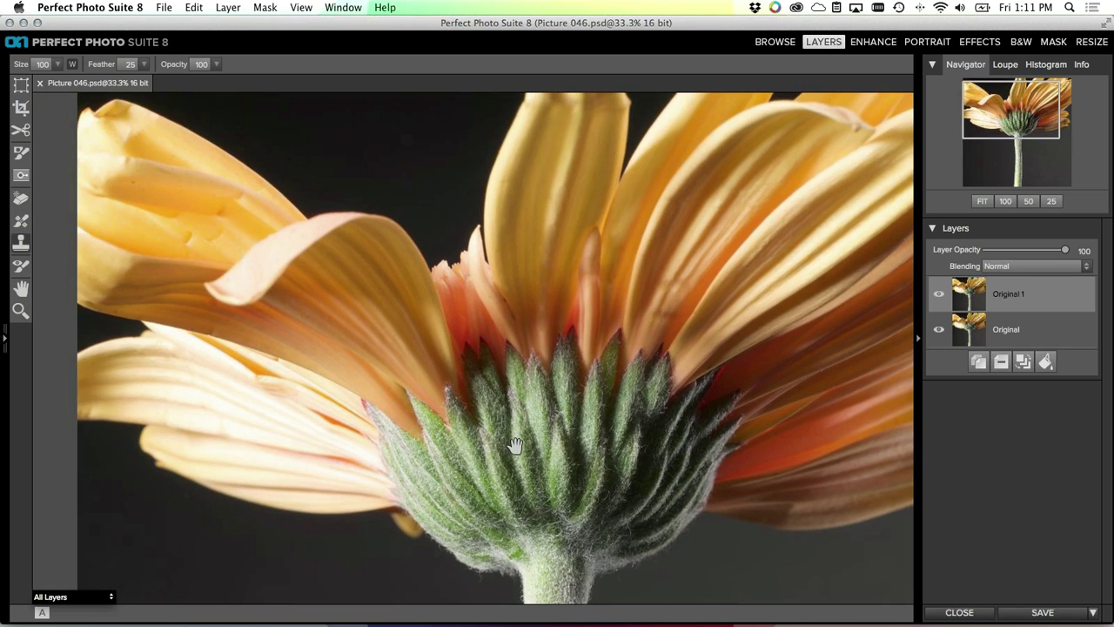
{"action": "scroll", "coordinate": [500, 445], "scroll_direction": "right", "scroll_amount": 5}
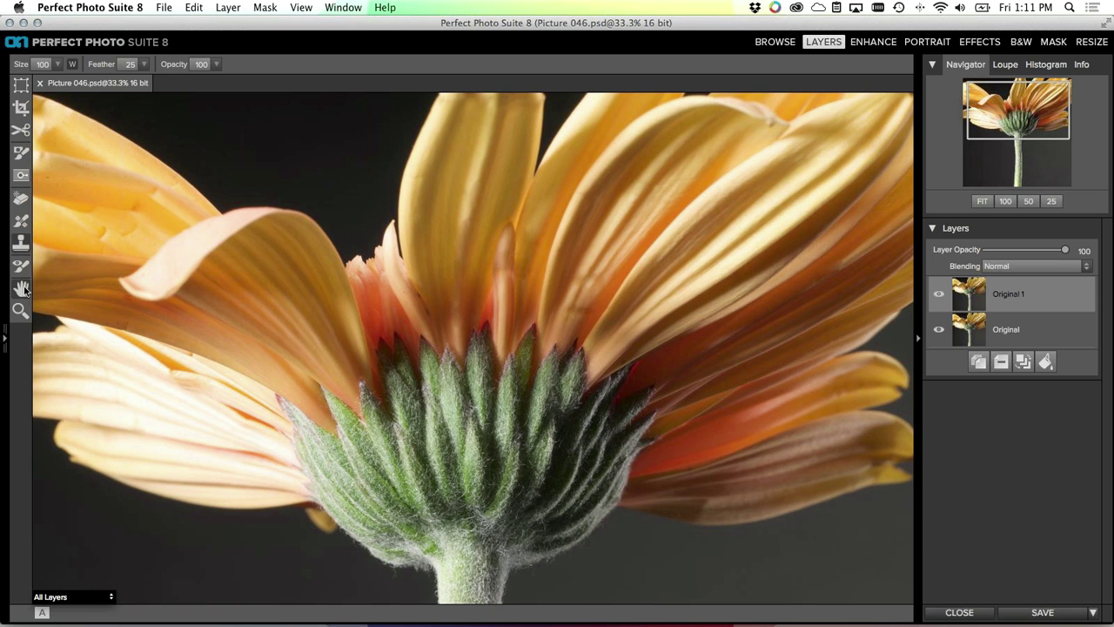
{"action": "double_click", "coordinate": [22, 289]}
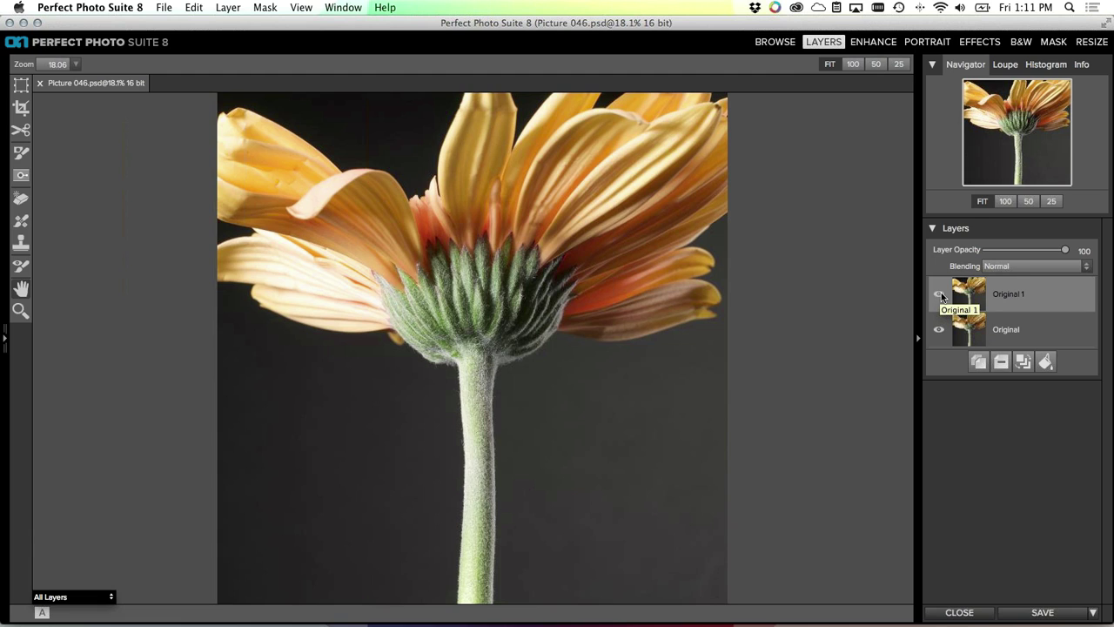
{"action": "left_click", "coordinate": [887, 44]}
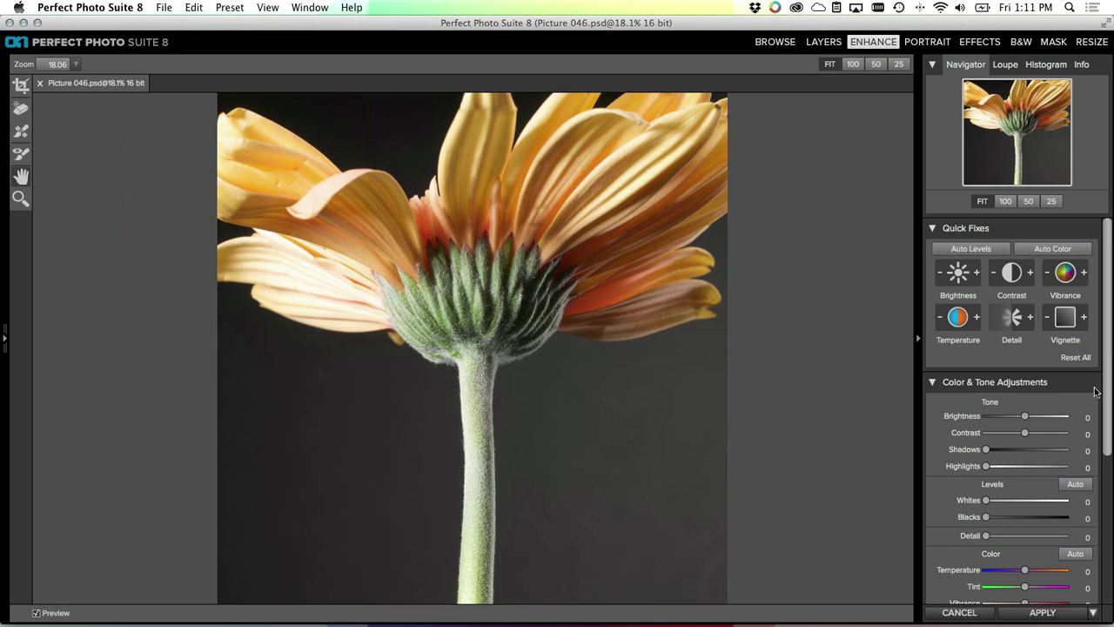
{"action": "scroll", "coordinate": [1105, 390], "scroll_direction": "down", "scroll_amount": 2}
{"action": "scroll", "coordinate": [1105, 390], "scroll_direction": "down", "scroll_amount": 1}
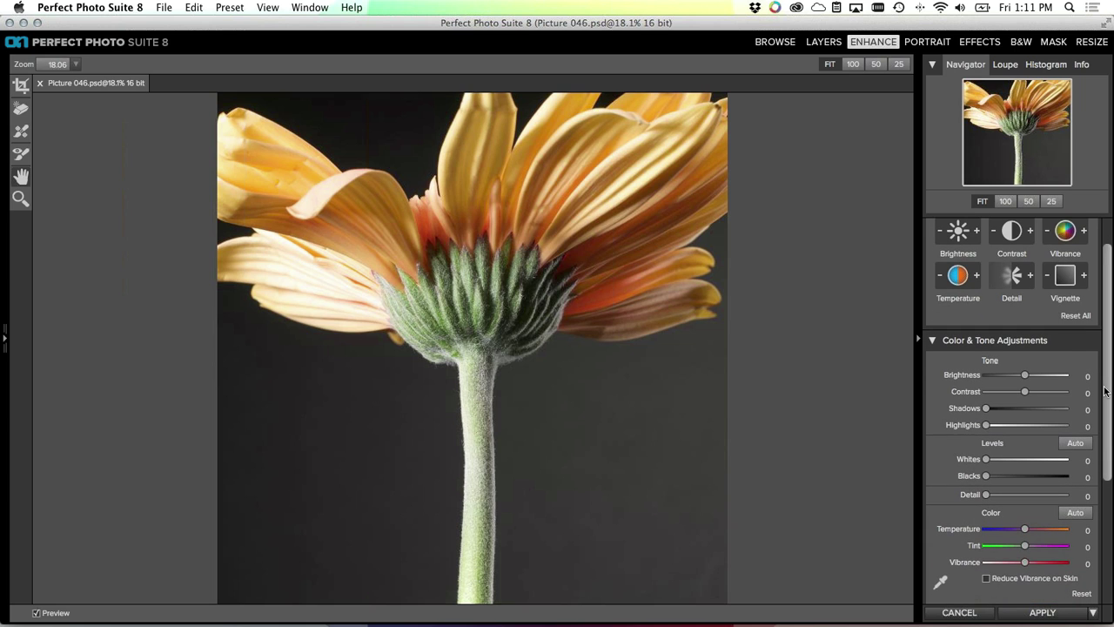
{"action": "scroll", "coordinate": [1104, 391], "scroll_direction": "down", "scroll_amount": 2}
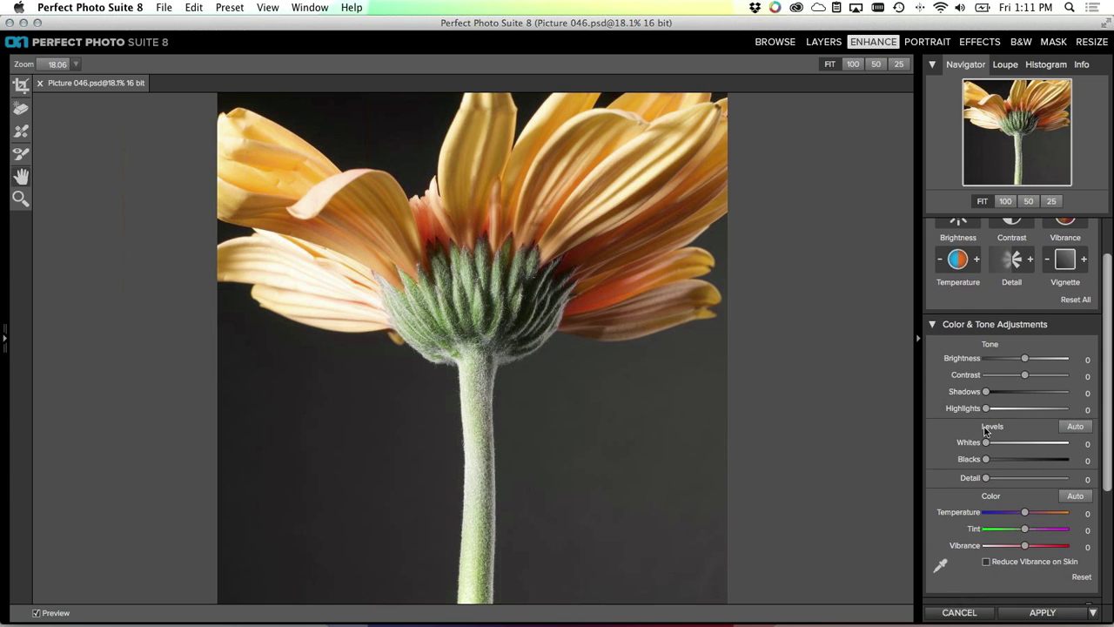
{"action": "left_click", "coordinate": [1077, 426]}
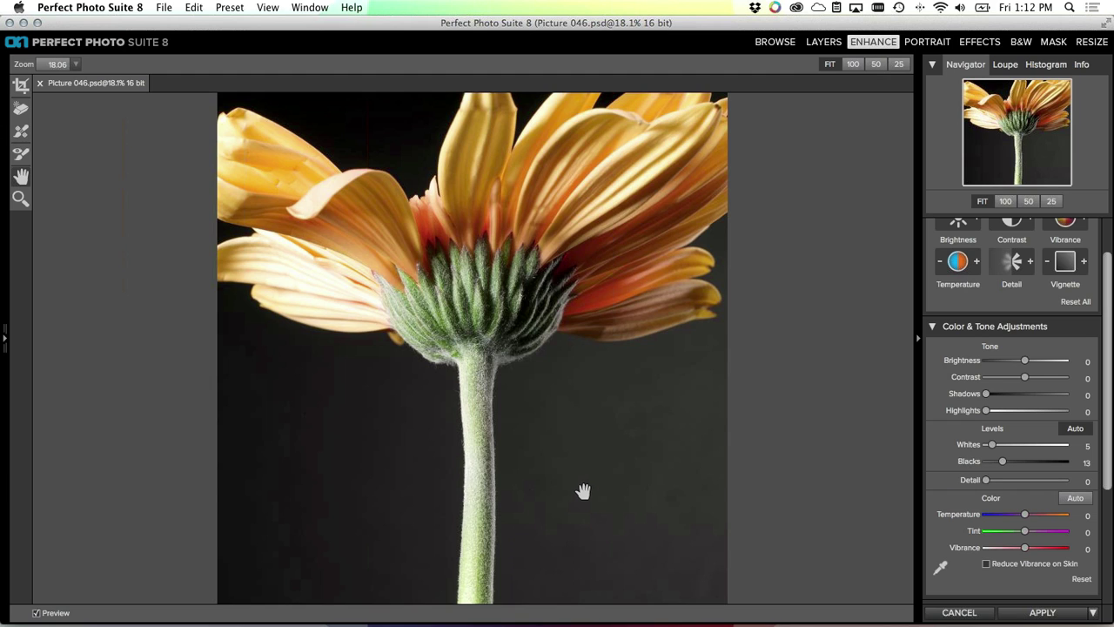
Set the Levels Blacks to 22 and Whites to 6 with the clipping display as a guide
{"action": "left_click", "coordinate": [267, 8]}
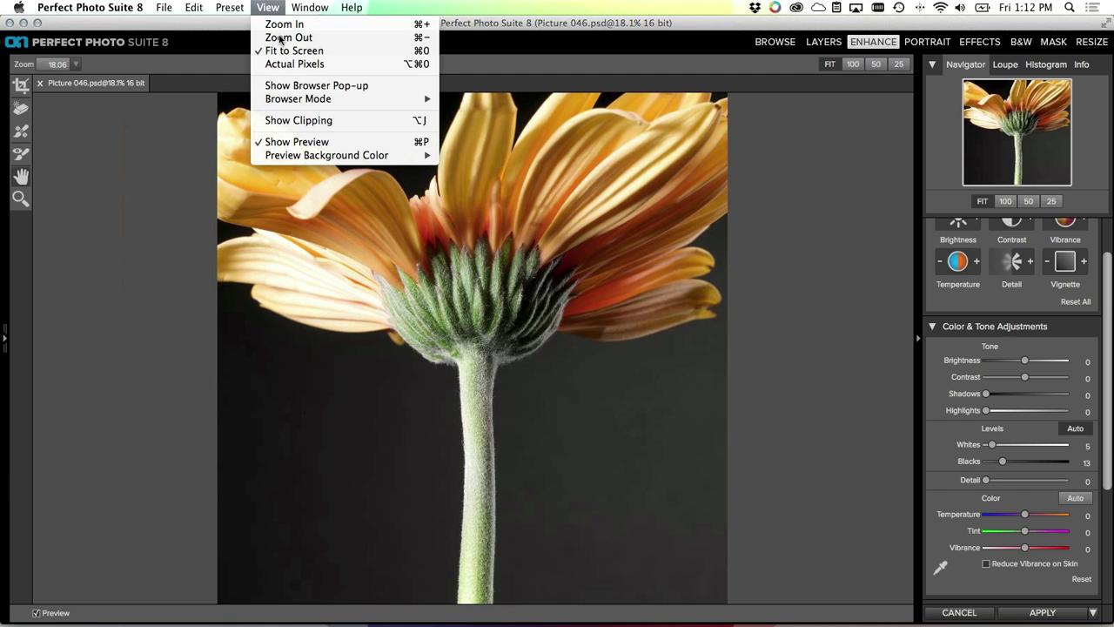
{"action": "left_click", "coordinate": [298, 120]}
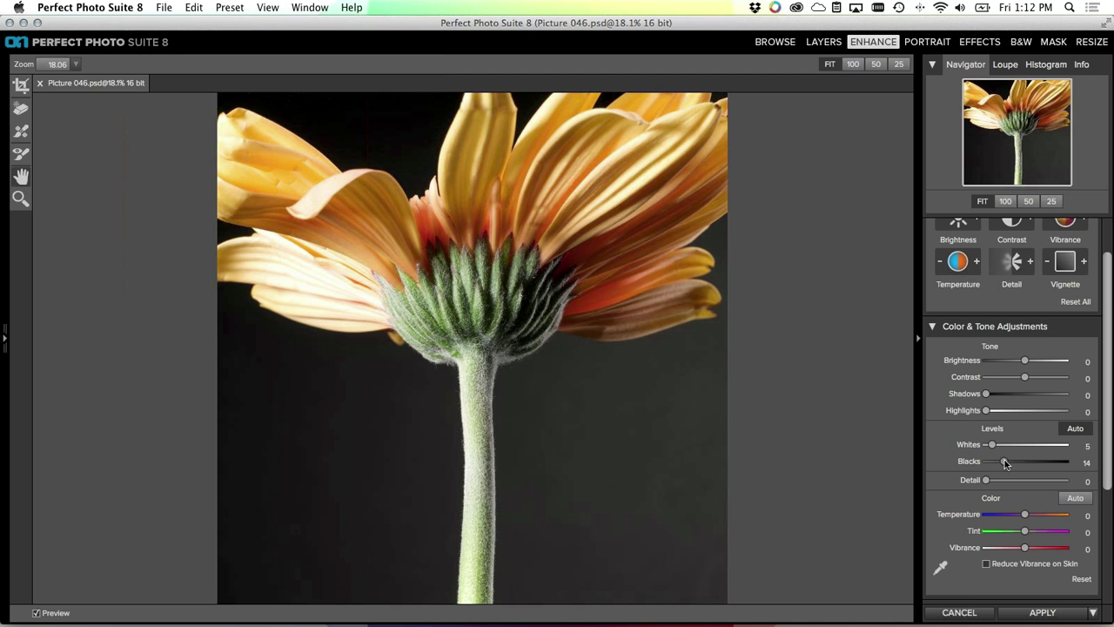
{"action": "mouse_move", "coordinate": [1009, 463]}
{"action": "left_mouse_down"}
{"action": "mouse_move", "coordinate": [1046, 464]}
{"action": "mouse_move", "coordinate": [1001, 462]}
{"action": "mouse_move", "coordinate": [1012, 460]}
{"action": "left_mouse_up"}
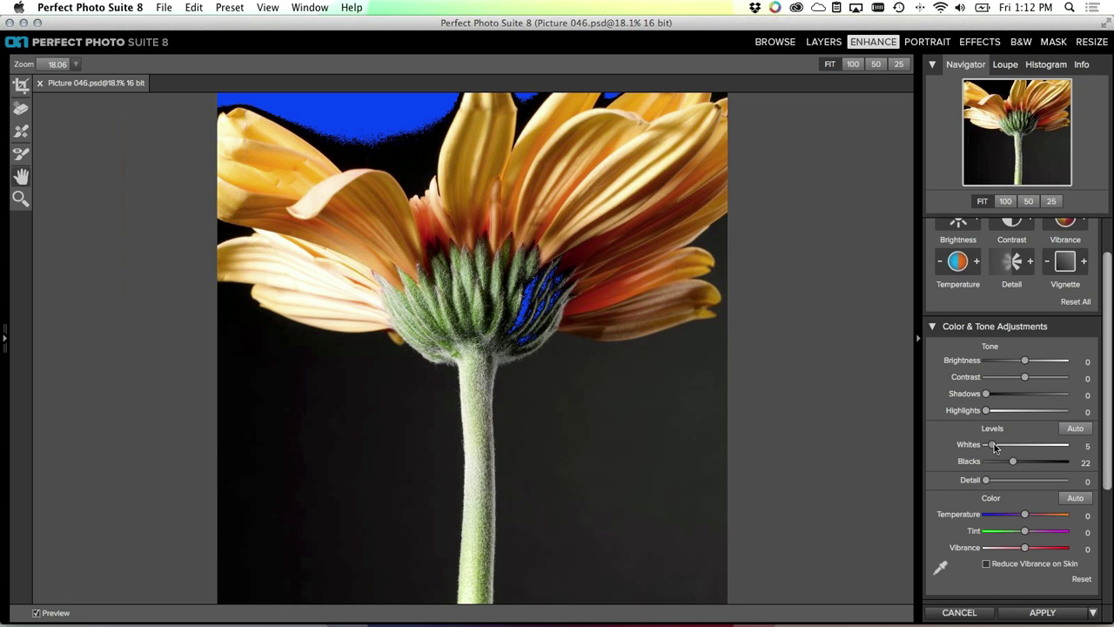
{"action": "mouse_move", "coordinate": [994, 445]}
{"action": "left_mouse_down"}
{"action": "mouse_move", "coordinate": [1047, 447]}
{"action": "mouse_move", "coordinate": [997, 445]}
{"action": "left_mouse_up"}
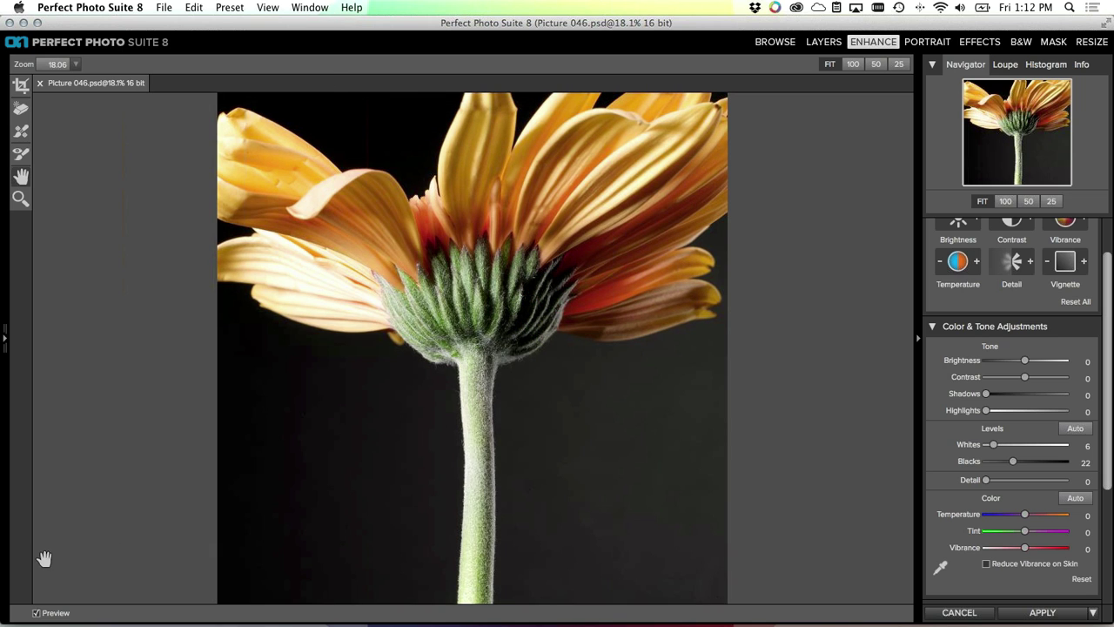
Compare the photo with and without the tonal adjustments and set Highlights to 13
{"action": "left_click", "coordinate": [37, 613]}
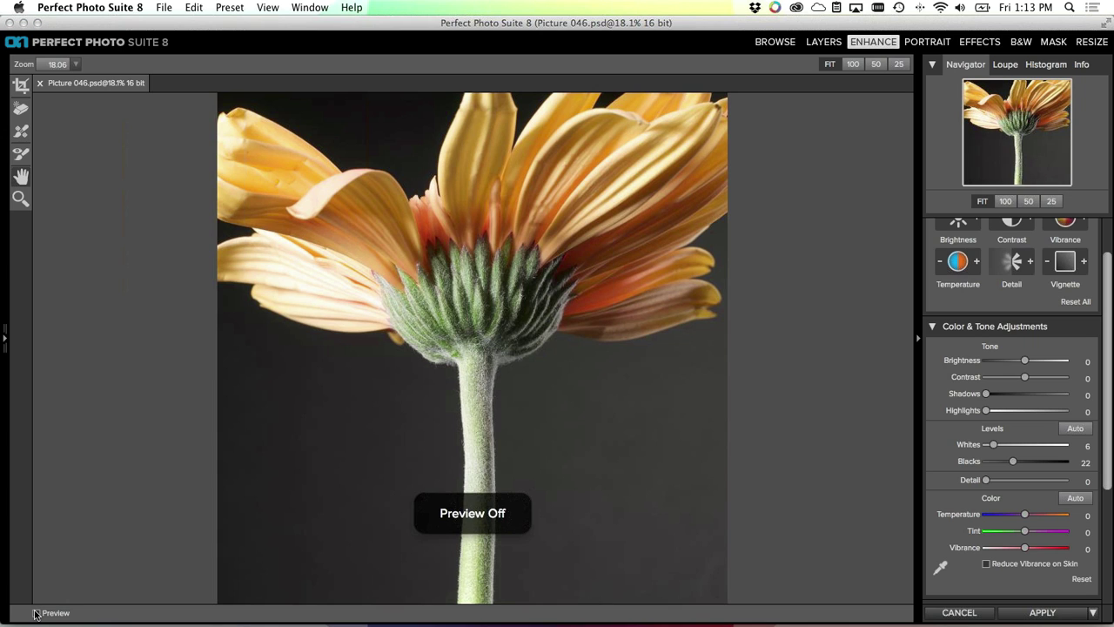
{"action": "left_click", "coordinate": [37, 613]}
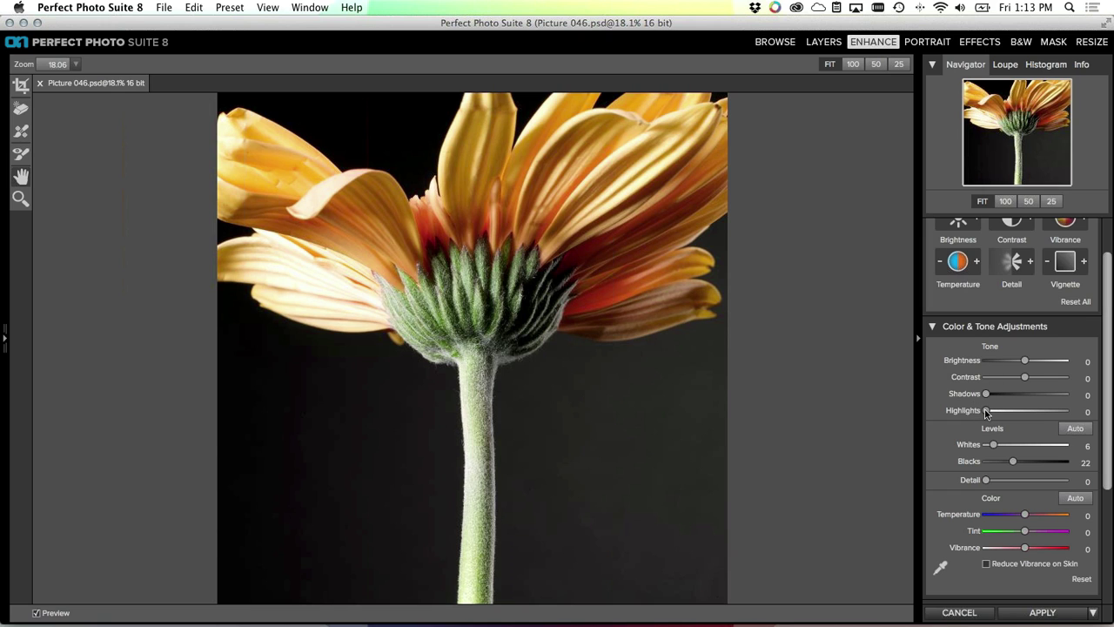
{"action": "left_click_drag", "start_coordinate": [986, 411], "coordinate": [1009, 414]}
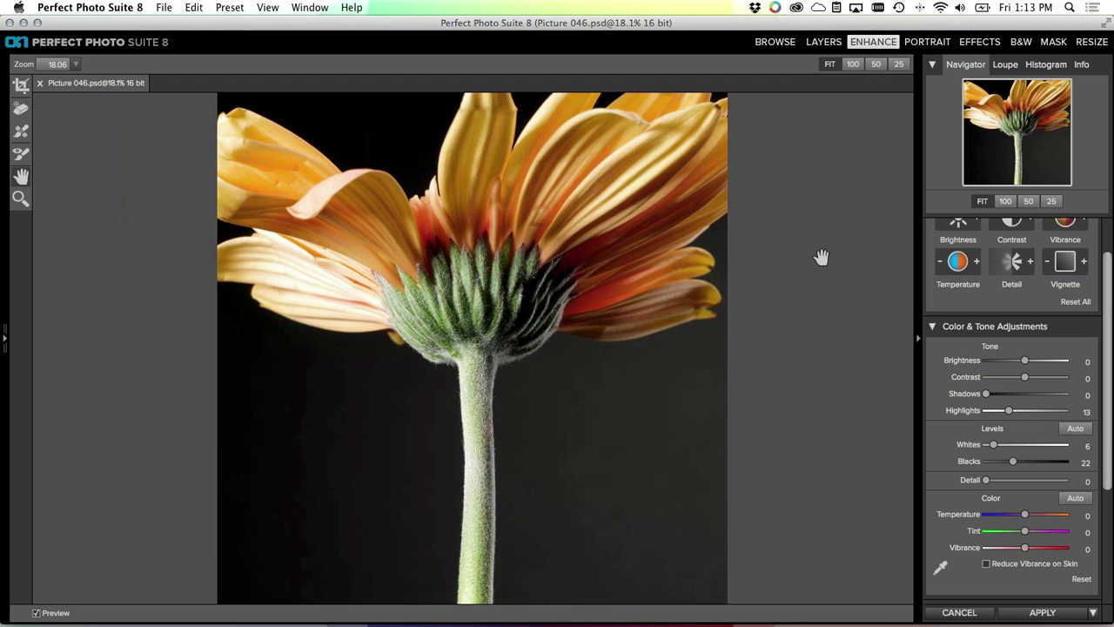
Switch to the Effects module and add an Adjustment Brush layer using the Detail preset
{"action": "left_click", "coordinate": [979, 42]}
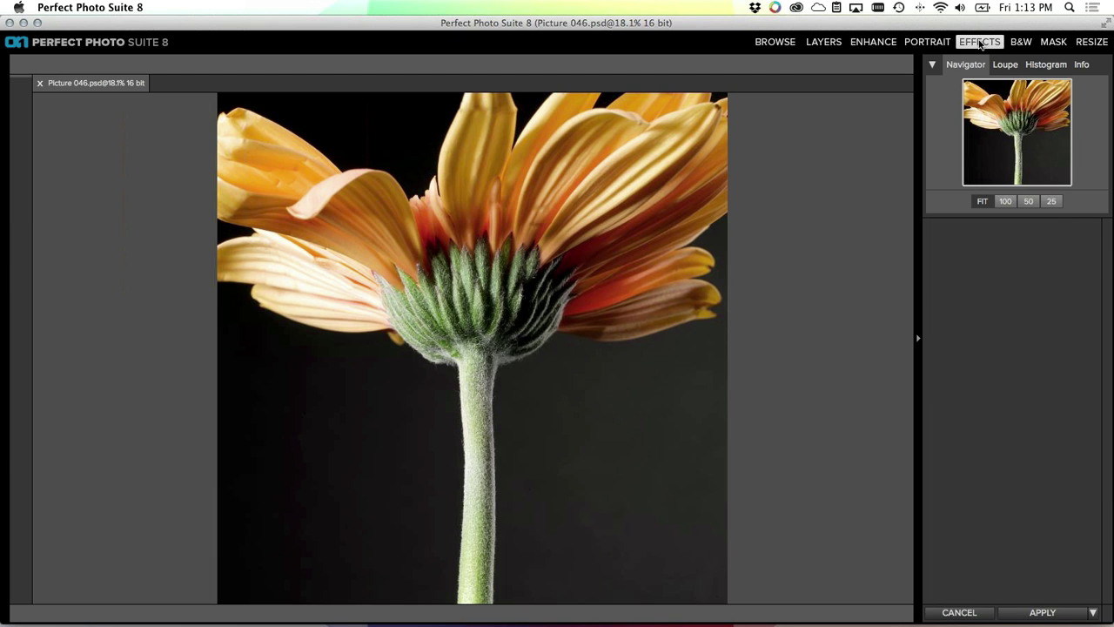
{"action": "left_click", "coordinate": [980, 42]}
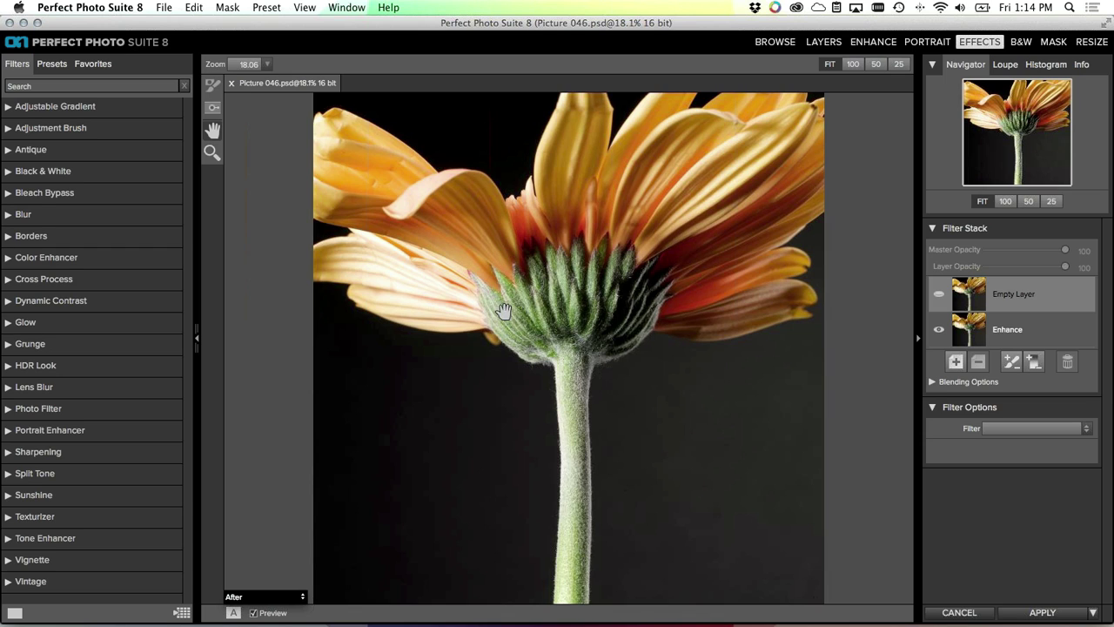
{"action": "left_click", "coordinate": [1012, 363]}
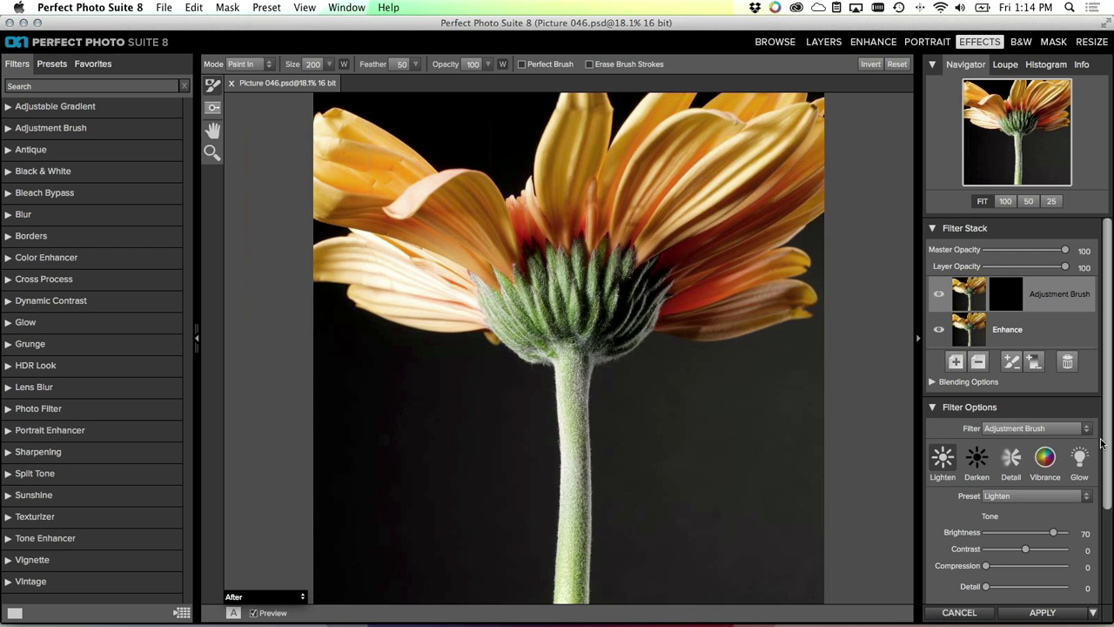
{"action": "left_click_drag", "start_coordinate": [1108, 447], "coordinate": [1101, 540]}
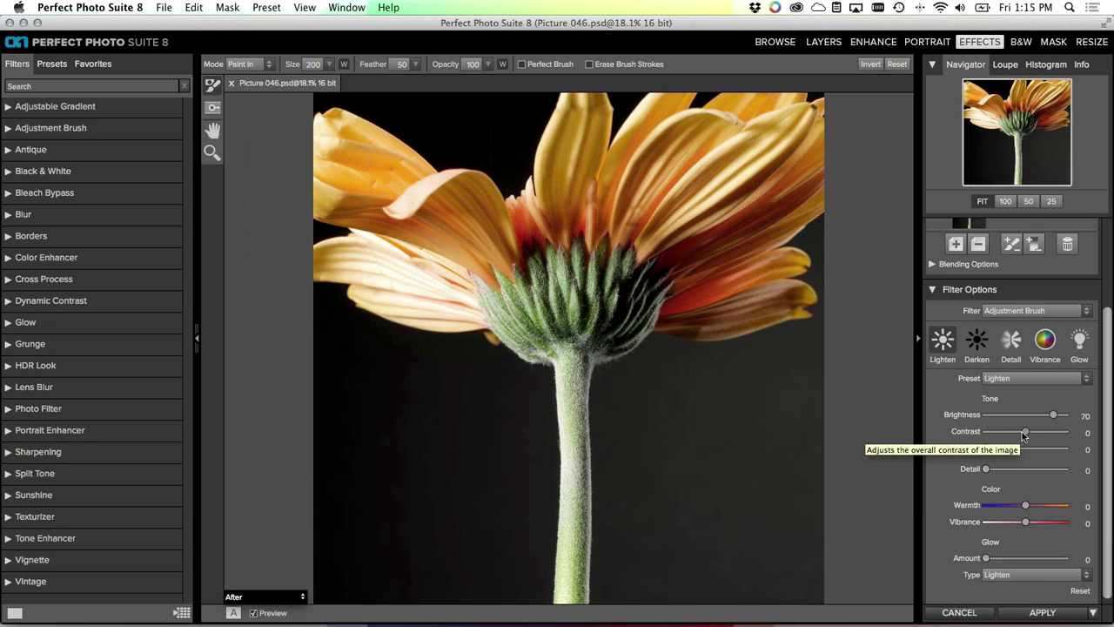
{"action": "left_click", "coordinate": [1010, 341]}
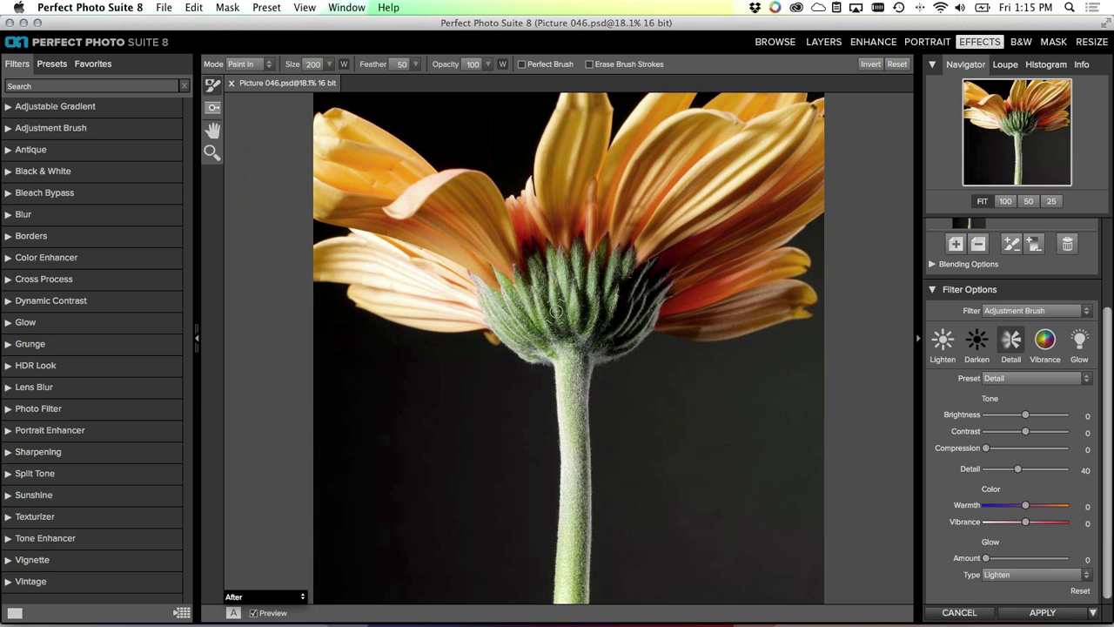
Paint detail over the green flower base and stem with a size 500 Perfect Brush, and display the mask as Mask-Red
{"action": "key", "text": "bracketright"}
{"action": "key", "text": "bracketright"}
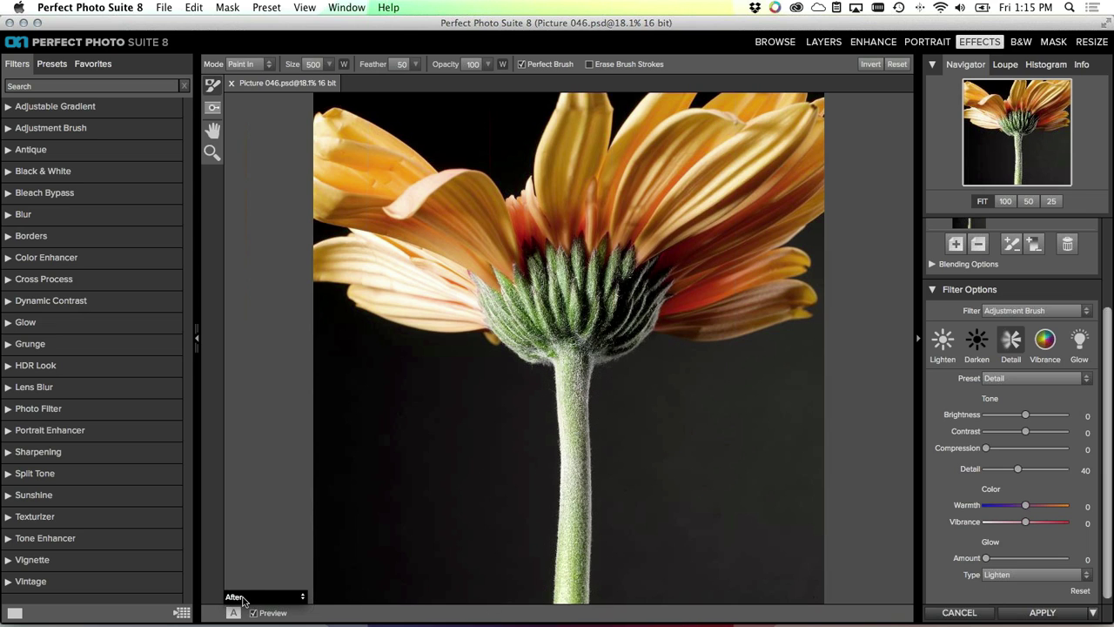
{"action": "left_click", "coordinate": [300, 598]}
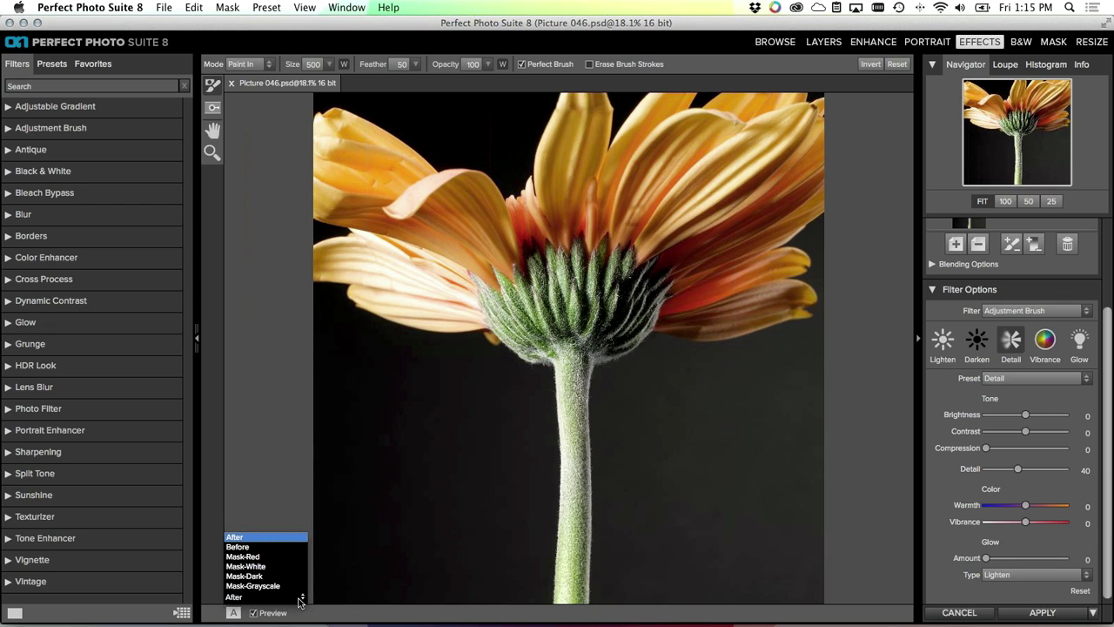
{"action": "left_click", "coordinate": [267, 558]}
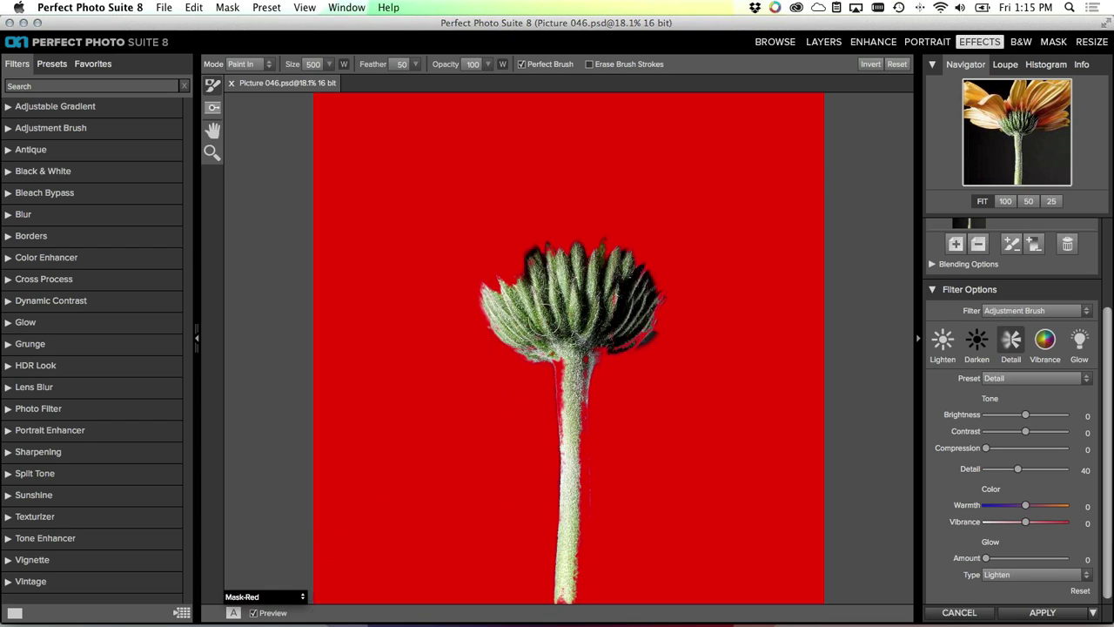
Fill the mask gaps on the flower base and stem, clean the spill onto the background, and return to the After view
{"action": "mouse_move", "coordinate": [557, 372]}
{"action": "left_mouse_down"}
{"action": "mouse_move", "coordinate": [574, 427]}
{"action": "mouse_move", "coordinate": [591, 357]}
{"action": "mouse_move", "coordinate": [573, 402]}
{"action": "mouse_move", "coordinate": [579, 533]}
{"action": "mouse_move", "coordinate": [565, 594]}
{"action": "mouse_move", "coordinate": [582, 573]}
{"action": "mouse_move", "coordinate": [582, 606]}
{"action": "mouse_move", "coordinate": [555, 583]}
{"action": "mouse_move", "coordinate": [580, 561]}
{"action": "mouse_move", "coordinate": [590, 571]}
{"action": "mouse_move", "coordinate": [550, 400]}
{"action": "mouse_move", "coordinate": [571, 411]}
{"action": "mouse_move", "coordinate": [583, 442]}
{"action": "mouse_move", "coordinate": [569, 343]}
{"action": "mouse_move", "coordinate": [519, 338]}
{"action": "mouse_move", "coordinate": [475, 284]}
{"action": "mouse_move", "coordinate": [481, 298]}
{"action": "mouse_move", "coordinate": [520, 285]}
{"action": "mouse_move", "coordinate": [514, 292]}
{"action": "mouse_move", "coordinate": [538, 259]}
{"action": "mouse_move", "coordinate": [565, 261]}
{"action": "mouse_move", "coordinate": [603, 240]}
{"action": "mouse_move", "coordinate": [615, 264]}
{"action": "mouse_move", "coordinate": [634, 259]}
{"action": "mouse_move", "coordinate": [609, 305]}
{"action": "mouse_move", "coordinate": [647, 281]}
{"action": "mouse_move", "coordinate": [618, 257]}
{"action": "mouse_move", "coordinate": [640, 304]}
{"action": "mouse_move", "coordinate": [659, 301]}
{"action": "mouse_move", "coordinate": [610, 352]}
{"action": "mouse_move", "coordinate": [639, 332]}
{"action": "mouse_move", "coordinate": [597, 406]}
{"action": "mouse_move", "coordinate": [664, 340]}
{"action": "mouse_move", "coordinate": [582, 326]}
{"action": "mouse_move", "coordinate": [599, 331]}
{"action": "mouse_move", "coordinate": [589, 346]}
{"action": "mouse_move", "coordinate": [647, 386]}
{"action": "left_mouse_up"}
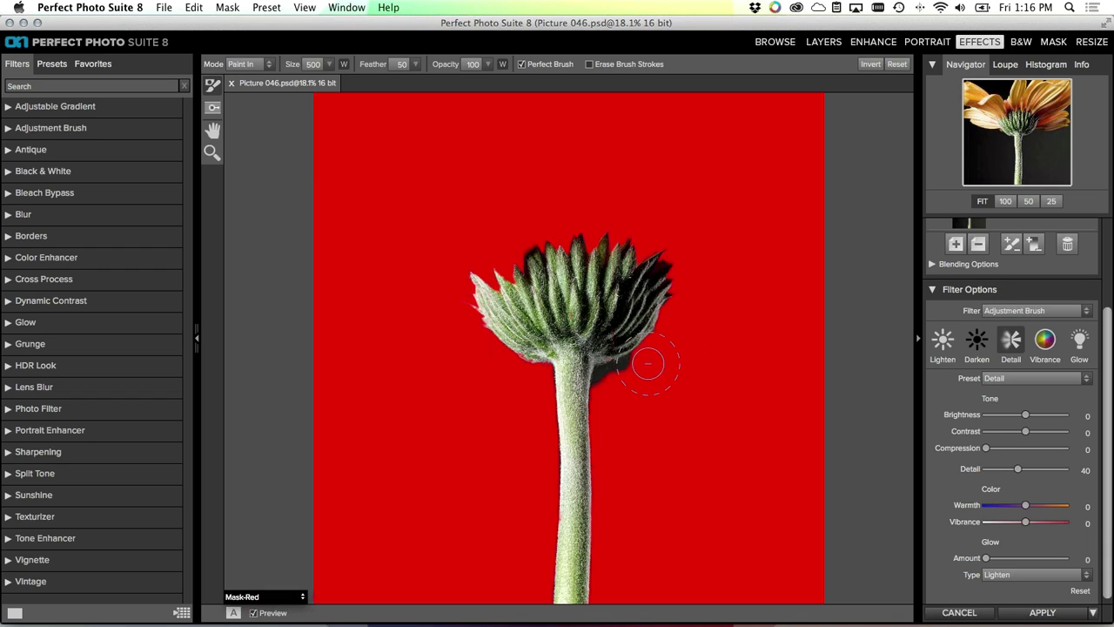
{"action": "mouse_move", "coordinate": [624, 378]}
{"action": "left_mouse_down"}
{"action": "mouse_move", "coordinate": [604, 391]}
{"action": "mouse_move", "coordinate": [607, 427]}
{"action": "left_mouse_up"}
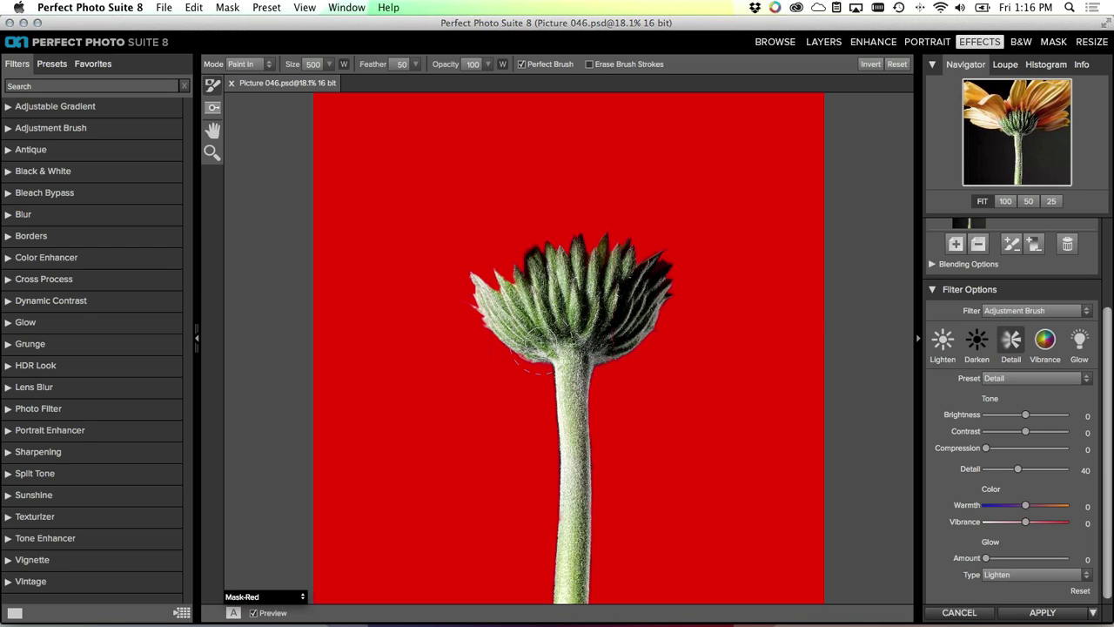
{"action": "key", "text": "super+m"}
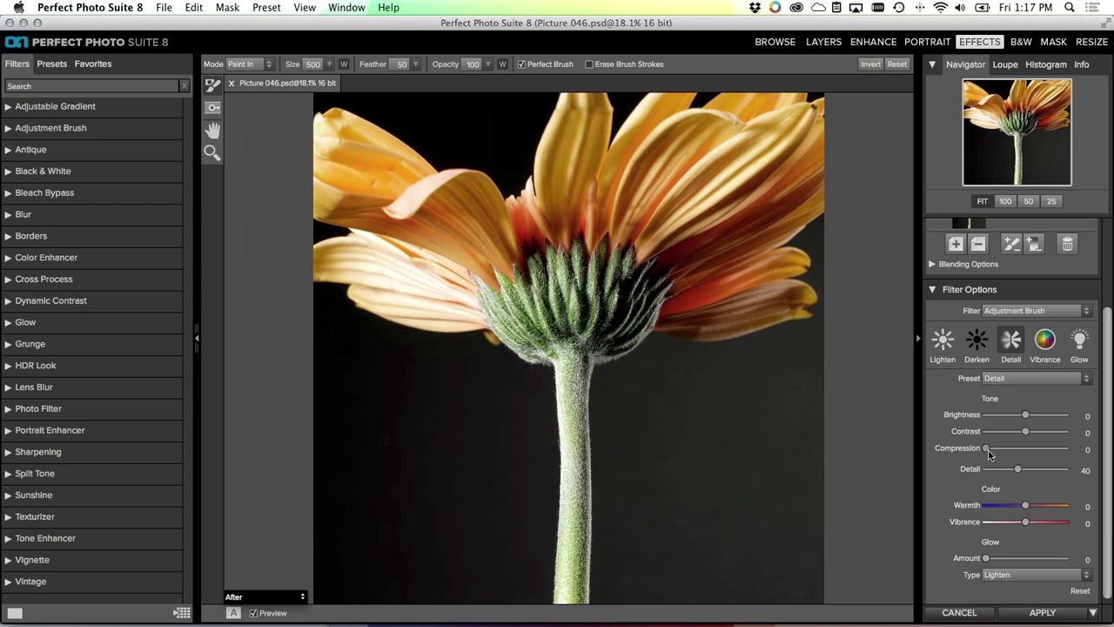
Set the Adjustment Brush layer's Detail to 57, Compression to 96 and Contrast to -21
{"action": "left_click_drag", "start_coordinate": [1020, 470], "coordinate": [1088, 471]}
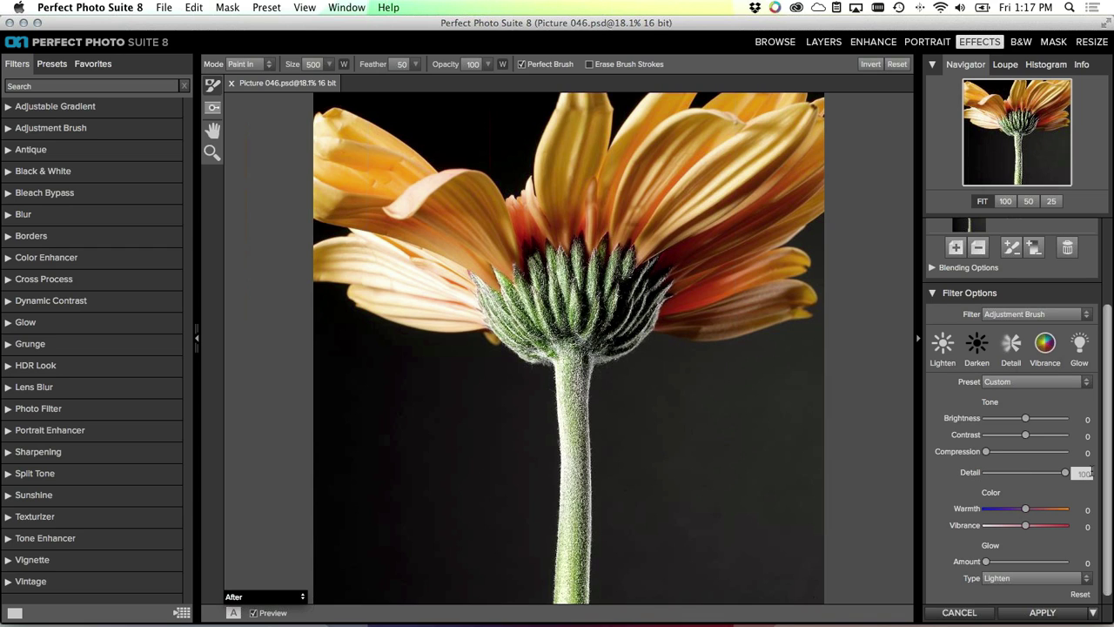
{"action": "left_click_drag", "start_coordinate": [1065, 472], "coordinate": [1023, 474]}
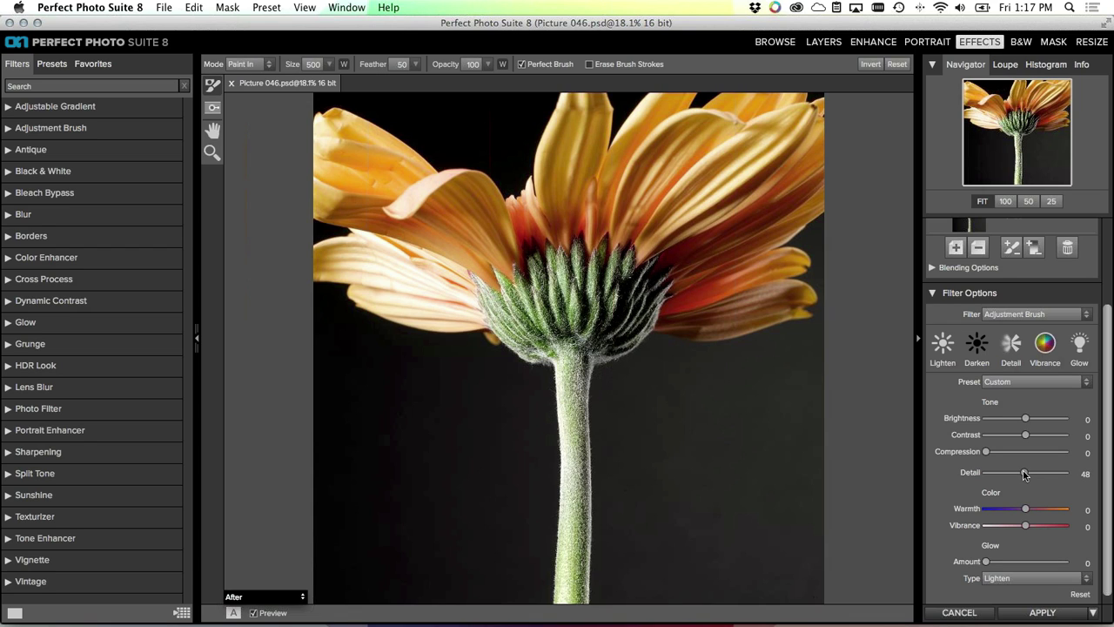
{"action": "left_click_drag", "start_coordinate": [988, 452], "coordinate": [1008, 452]}
{"action": "left_click_drag", "start_coordinate": [1007, 450], "coordinate": [1023, 453]}
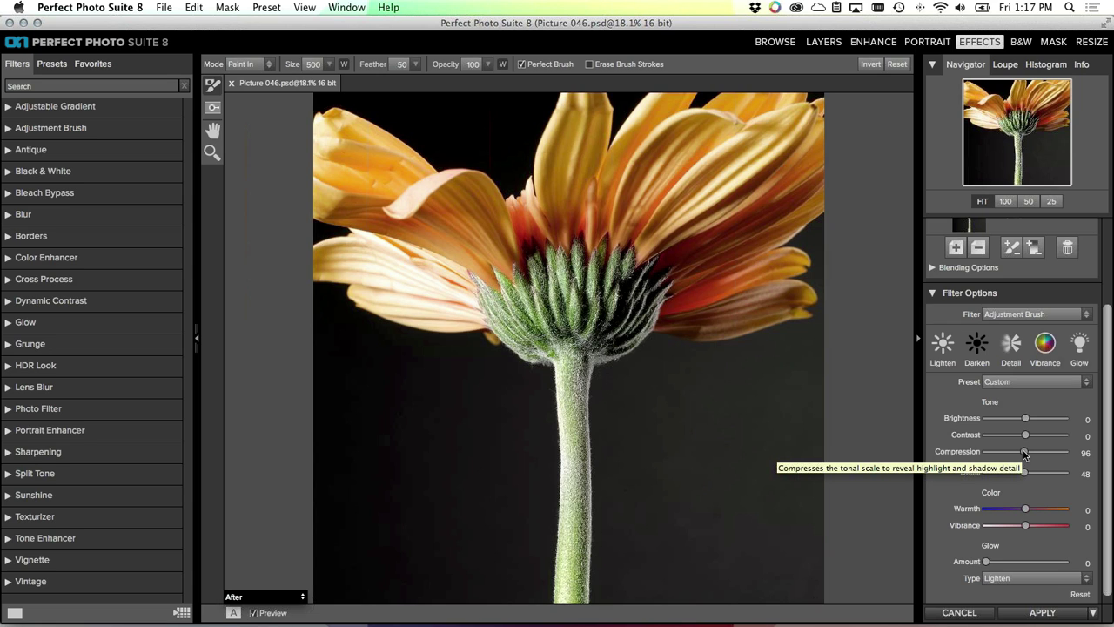
{"action": "left_click_drag", "start_coordinate": [1025, 473], "coordinate": [1030, 476]}
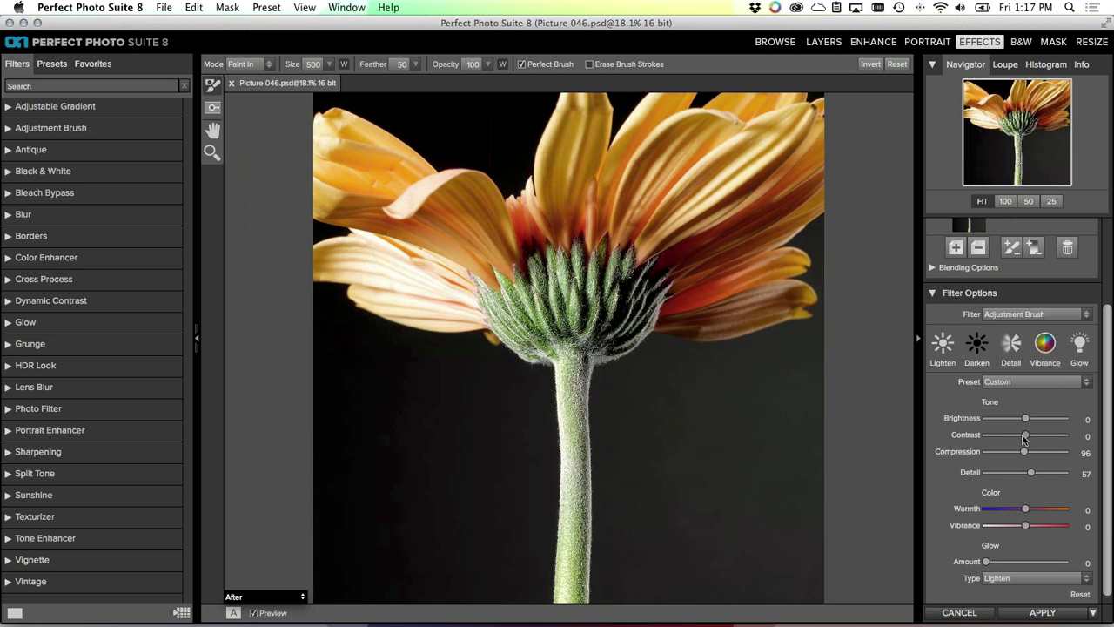
{"action": "left_click_drag", "start_coordinate": [1025, 435], "coordinate": [1017, 438]}
Add a new empty layer to the filter stack and expand the Glow filter category
{"action": "scroll", "coordinate": [1108, 418], "scroll_direction": "up", "scroll_amount": 3}
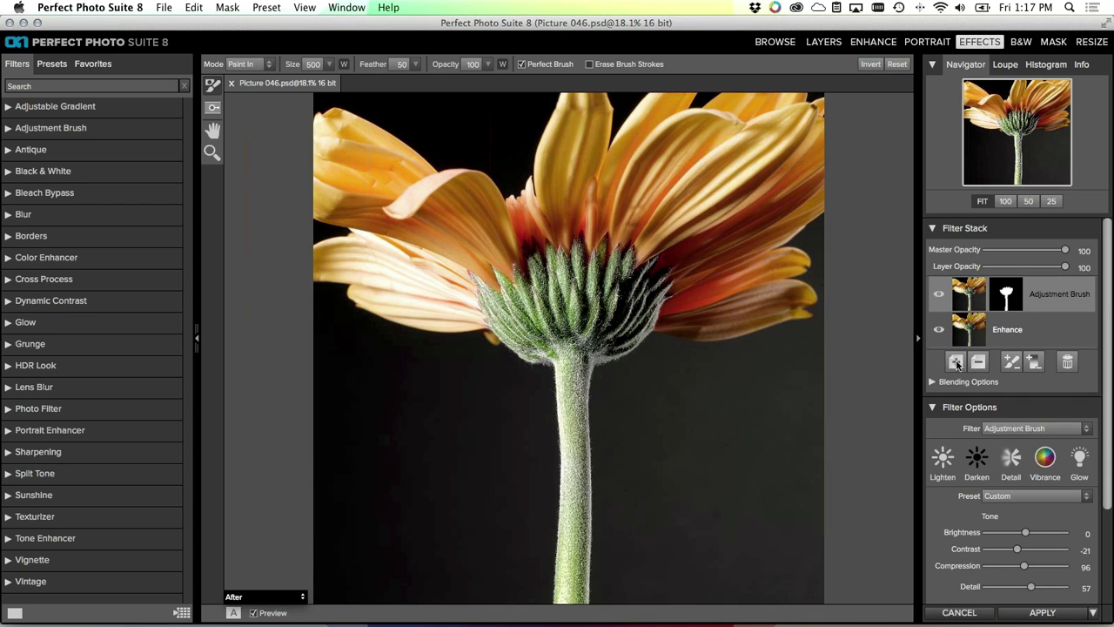
{"action": "left_click", "coordinate": [957, 361]}
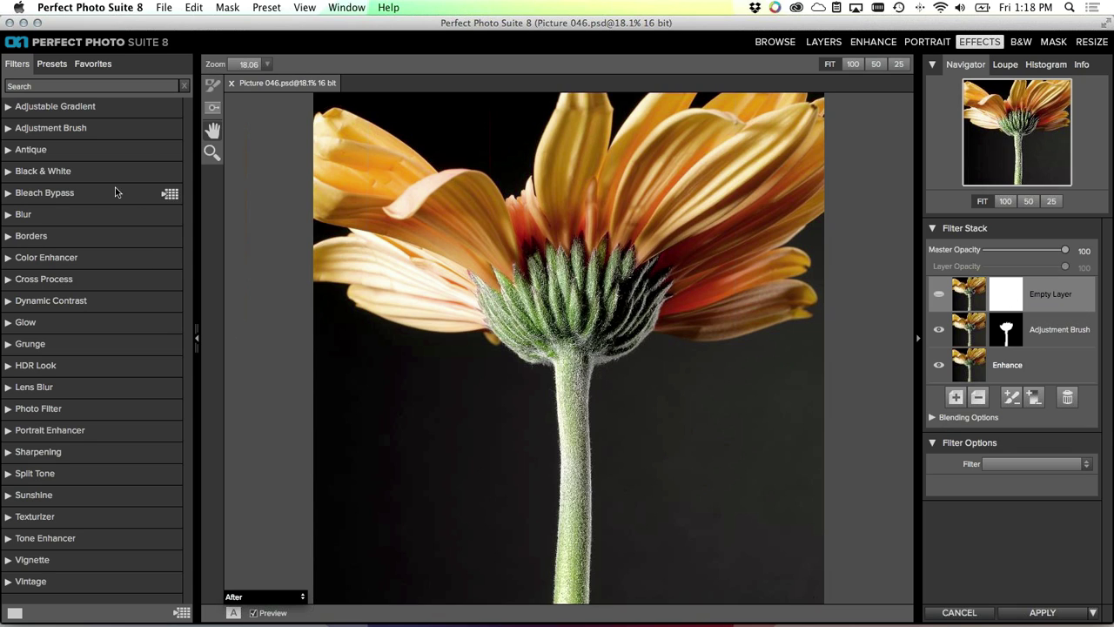
{"action": "mouse_move", "coordinate": [41, 325]}
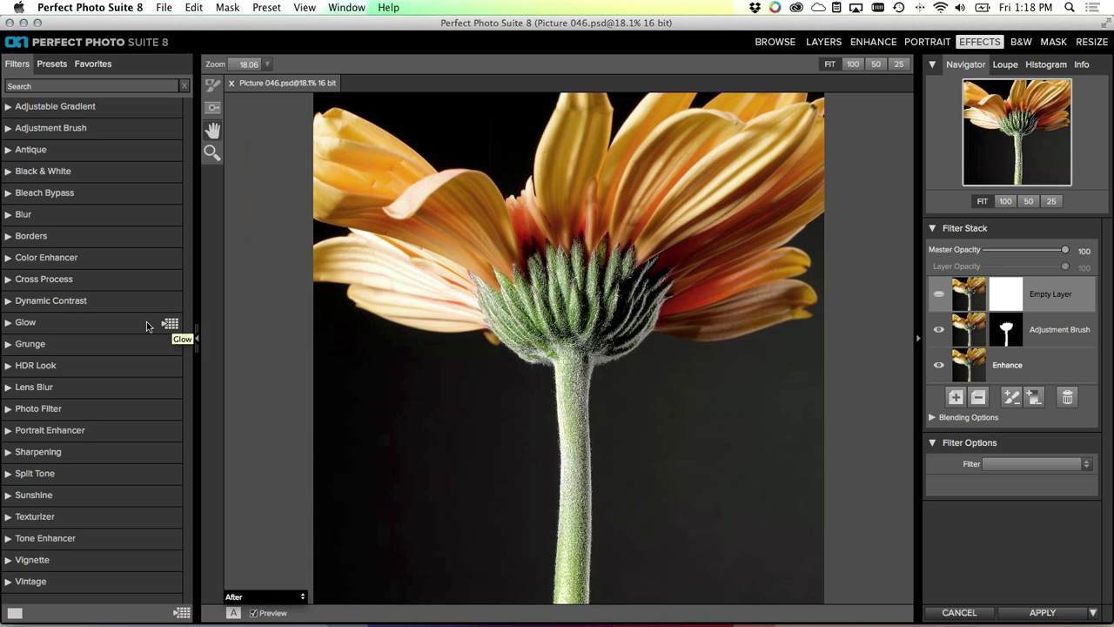
{"action": "left_click", "coordinate": [8, 323]}
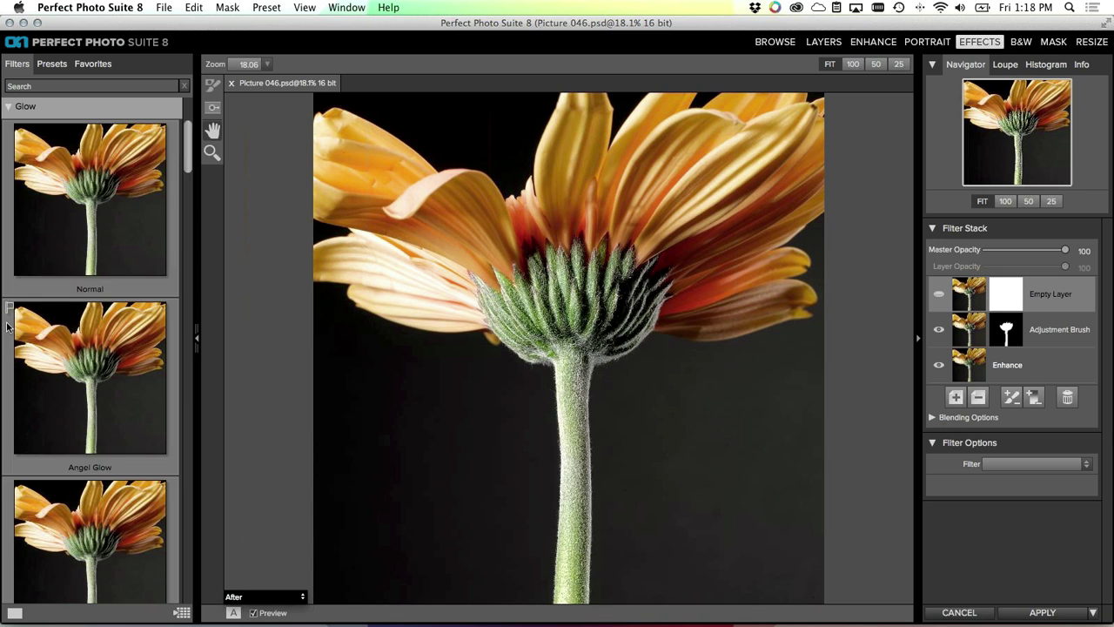
{"action": "scroll", "coordinate": [79, 290], "scroll_direction": "down", "scroll_amount": 4}
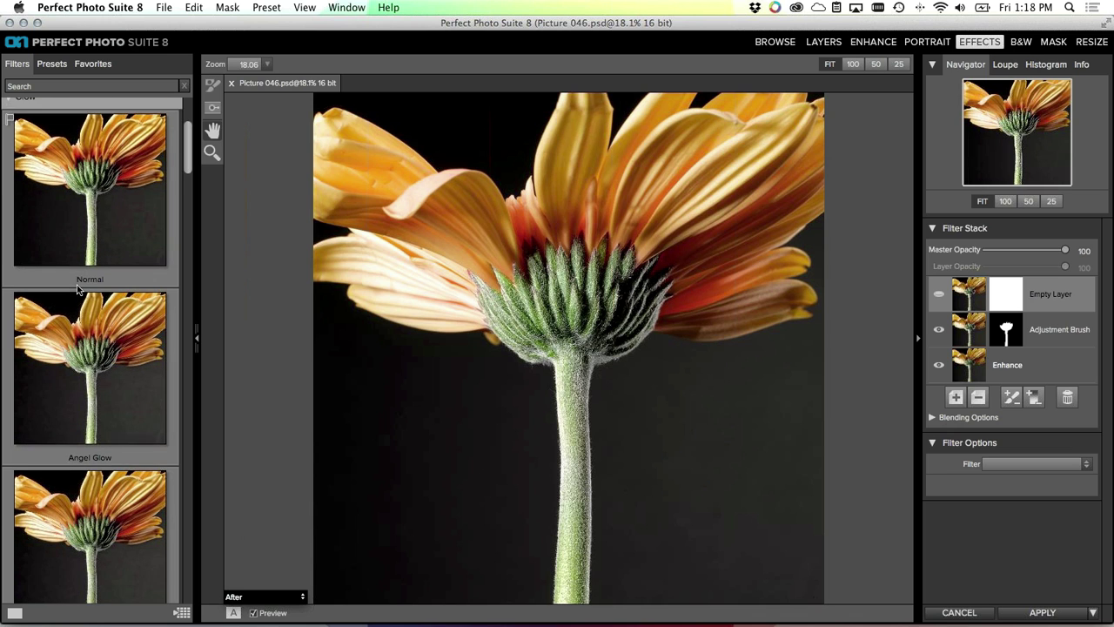
{"action": "scroll", "coordinate": [77, 289], "scroll_direction": "down", "scroll_amount": 8}
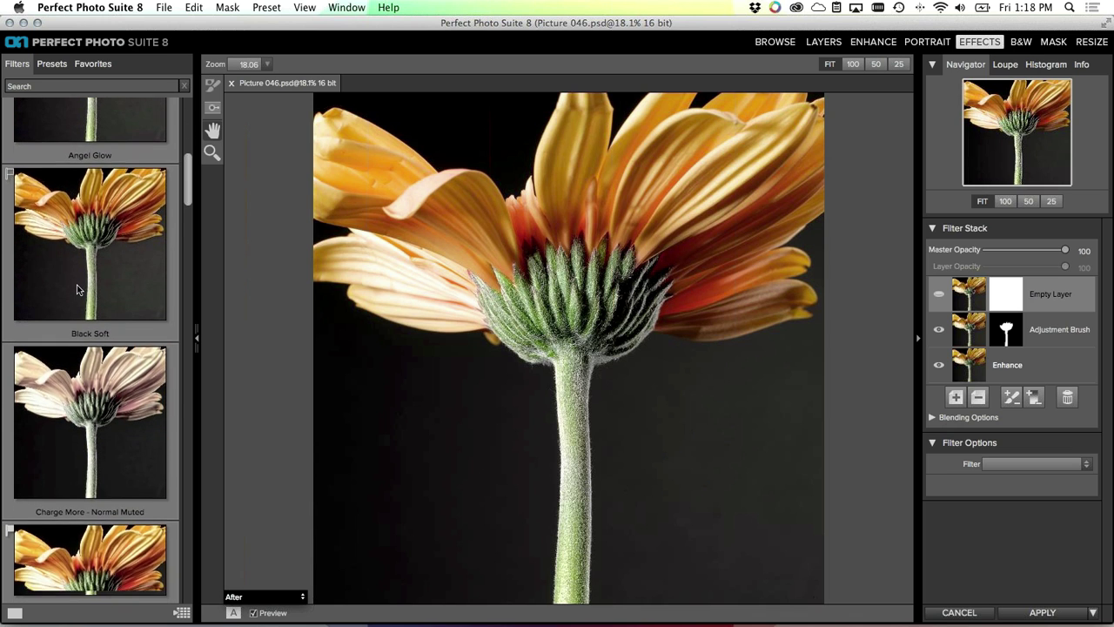
{"action": "scroll", "coordinate": [76, 289], "scroll_direction": "up", "scroll_amount": 12}
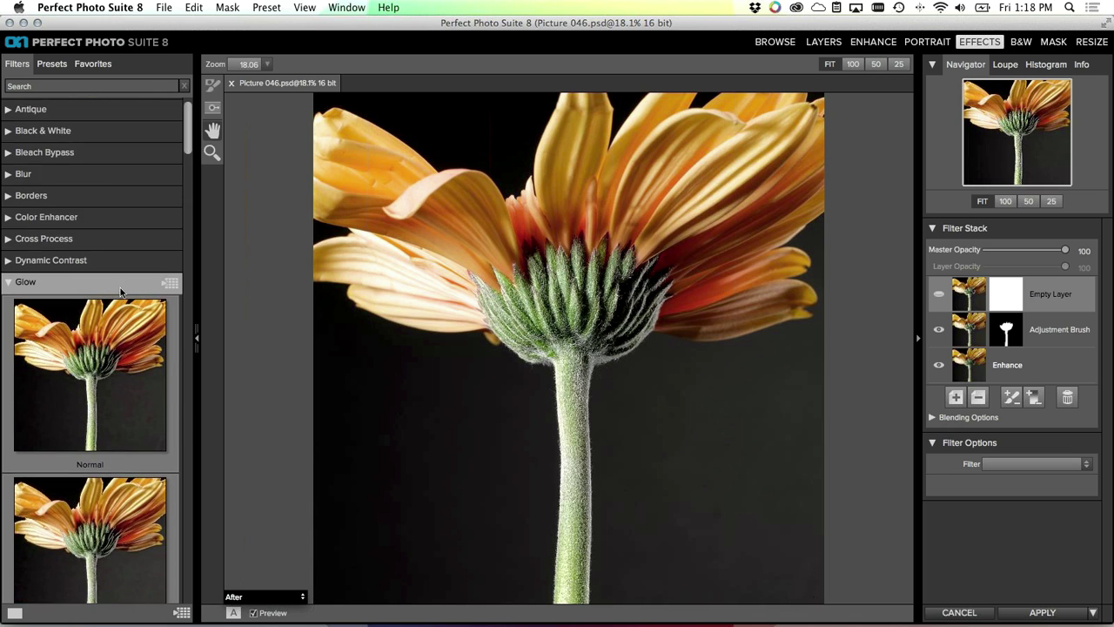
Browse the Glow presets as large thumbnails and apply Deep Forest to the new layer
{"action": "left_click", "coordinate": [169, 285]}
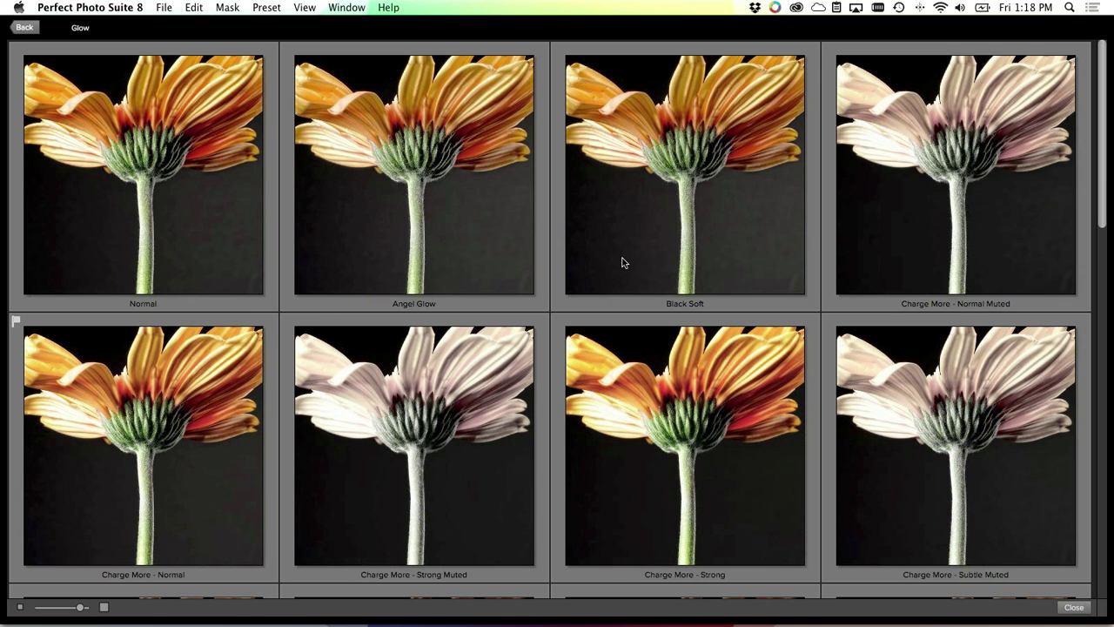
{"action": "scroll", "coordinate": [622, 262], "scroll_direction": "down", "scroll_amount": 5}
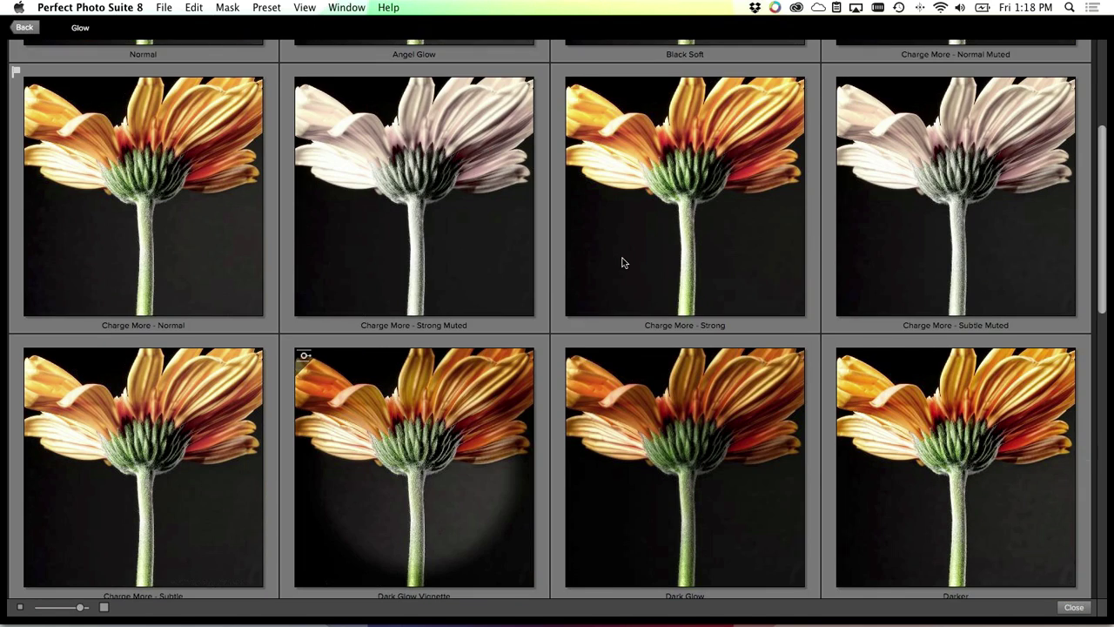
{"action": "scroll", "coordinate": [622, 262], "scroll_direction": "down", "scroll_amount": 6}
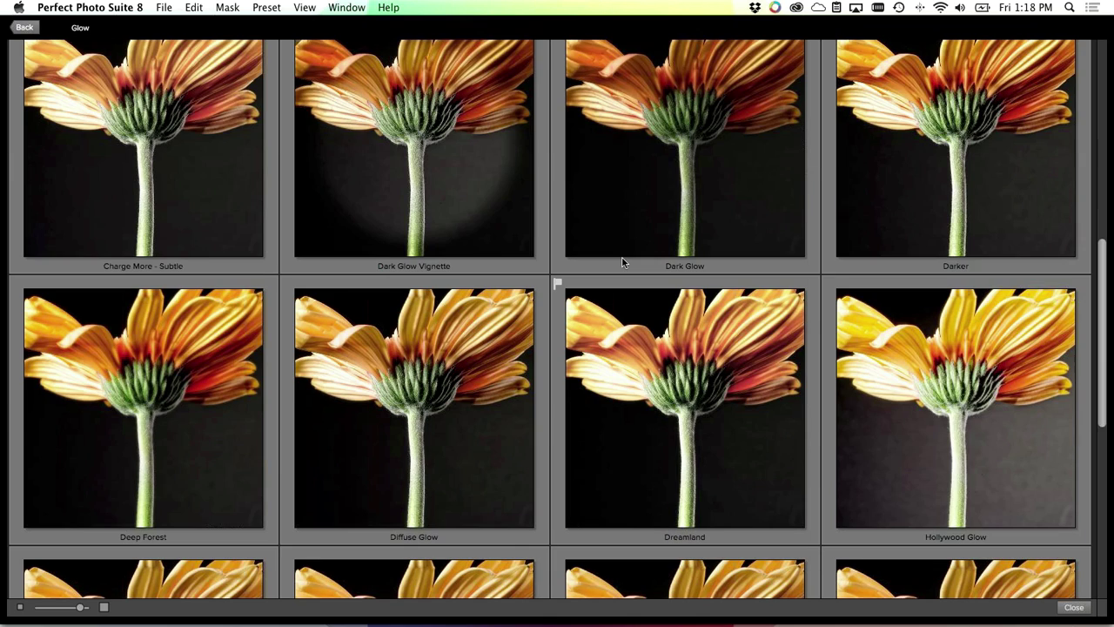
{"action": "scroll", "coordinate": [622, 261], "scroll_direction": "down", "scroll_amount": 1}
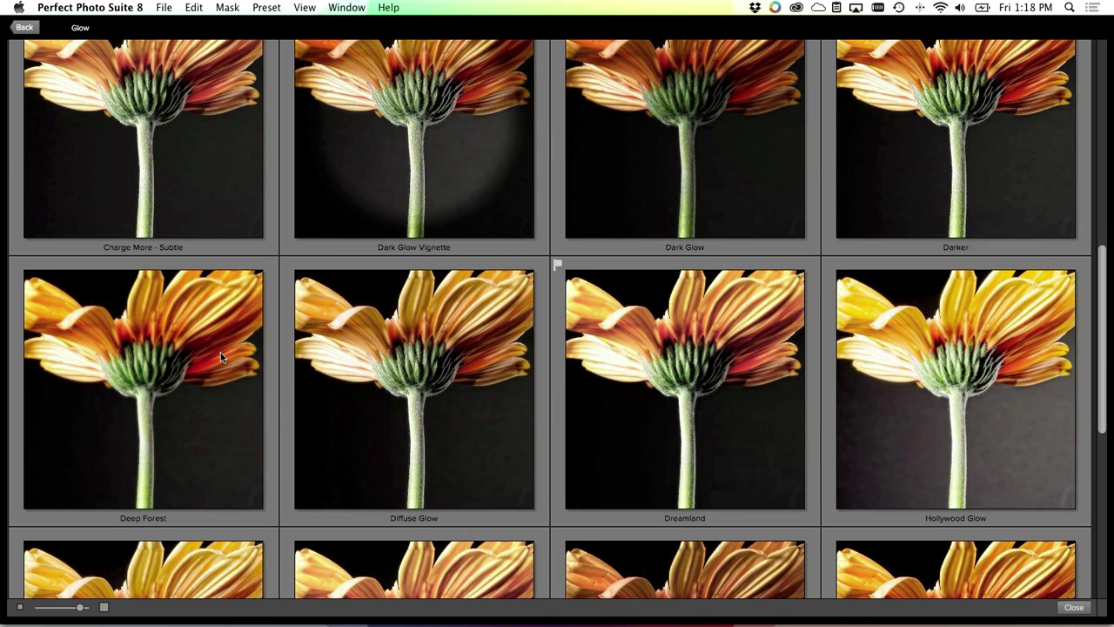
{"action": "left_click", "coordinate": [154, 365]}
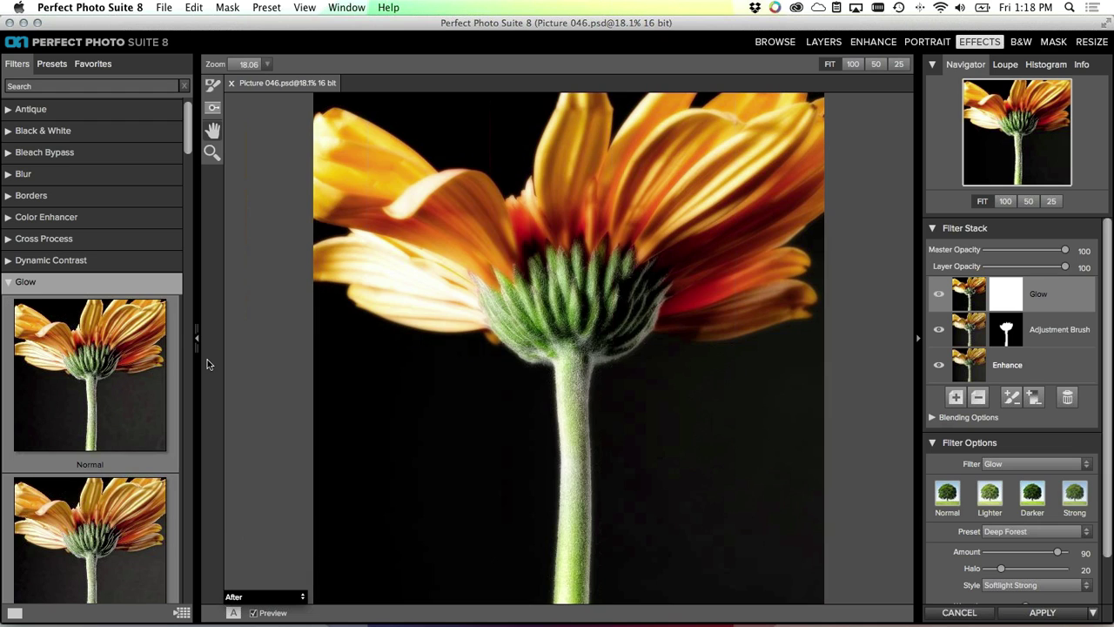
Copy the Adjustment Brush layer's mask onto the Glow layer and invert it to keep the glow off the green base and stem
{"action": "left_click", "coordinate": [1018, 328]}
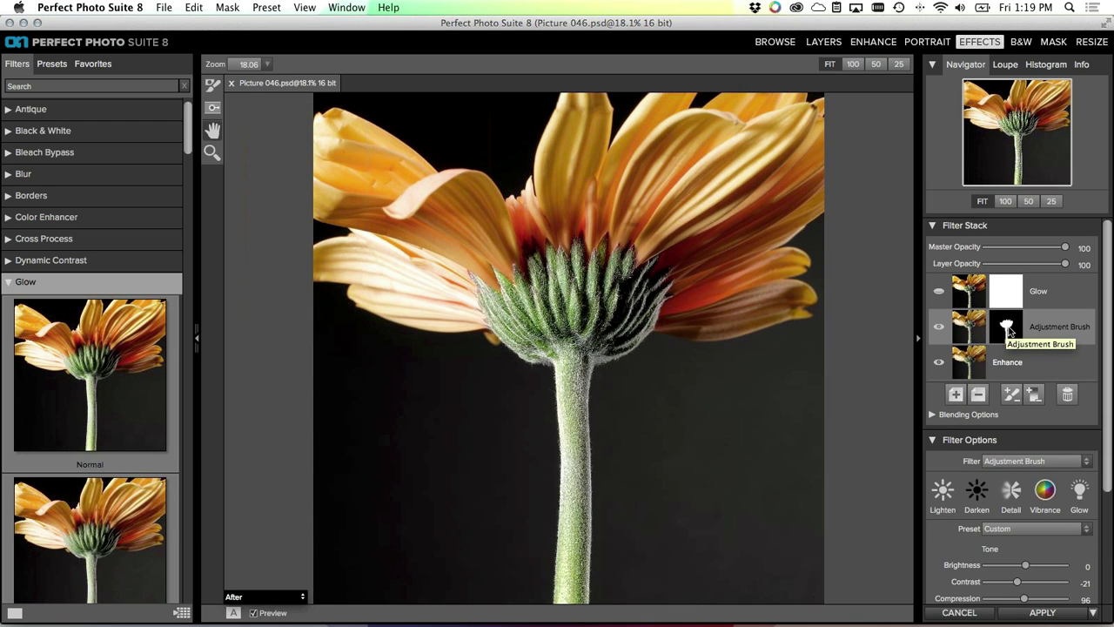
{"action": "left_click_drag", "start_coordinate": [1009, 331], "coordinate": [1008, 282]}
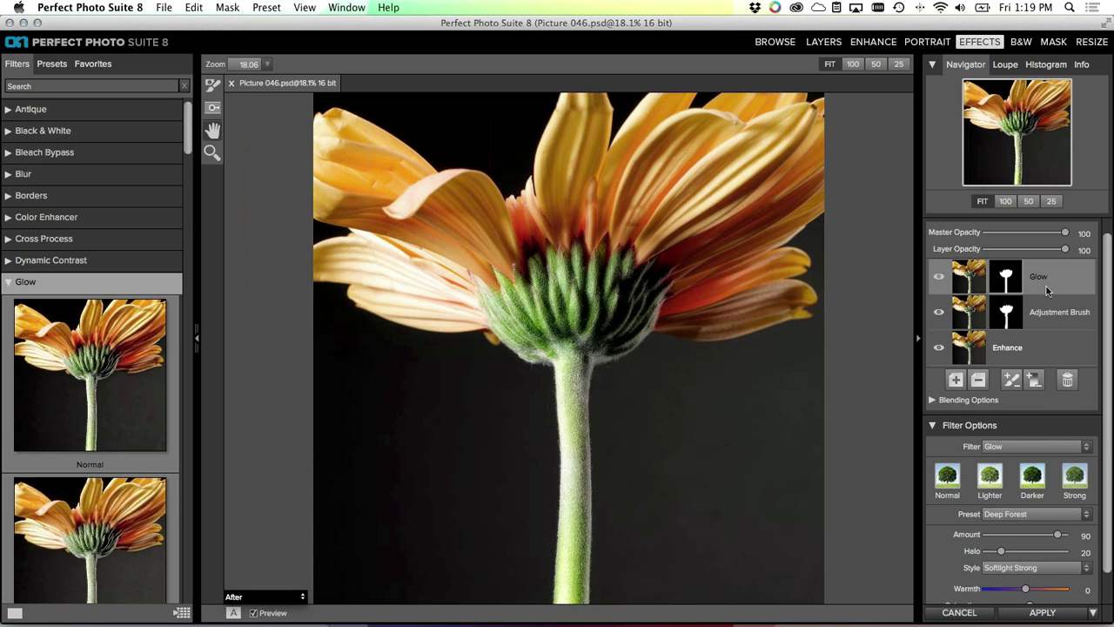
{"action": "scroll", "coordinate": [1044, 292], "scroll_direction": "up", "scroll_amount": 1}
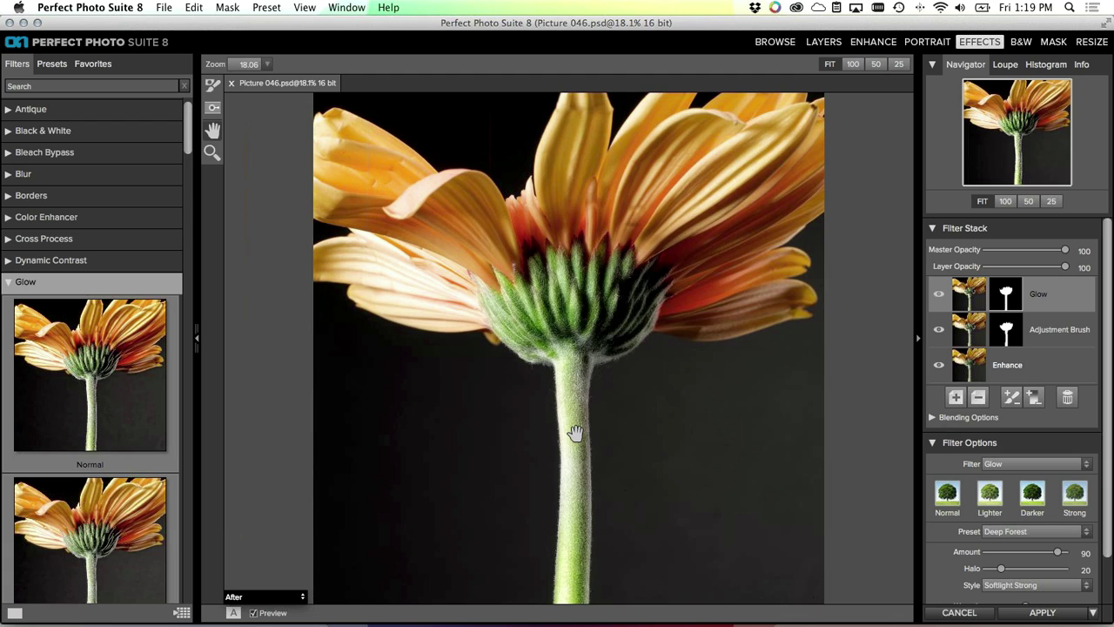
{"action": "left_click", "coordinate": [228, 8]}
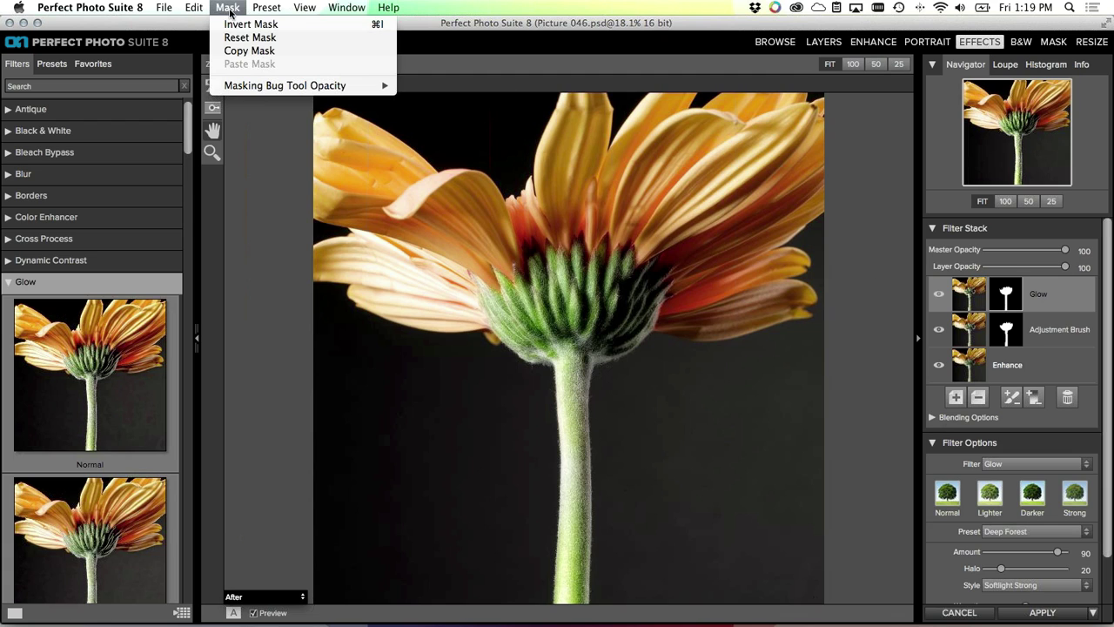
{"action": "left_click", "coordinate": [231, 24]}
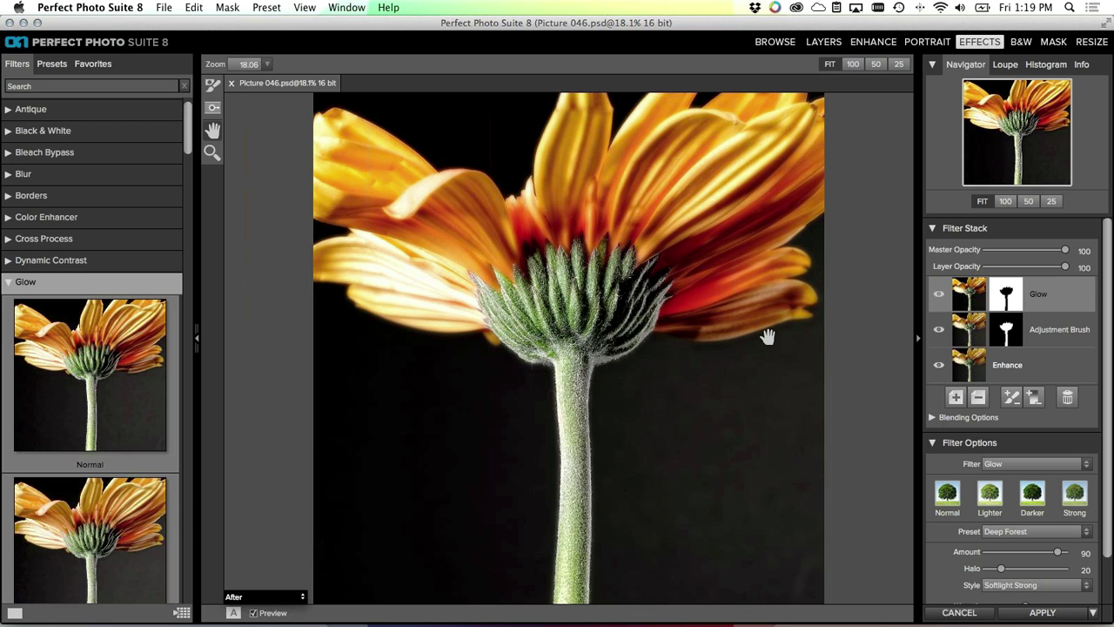
{"action": "left_click", "coordinate": [254, 613]}
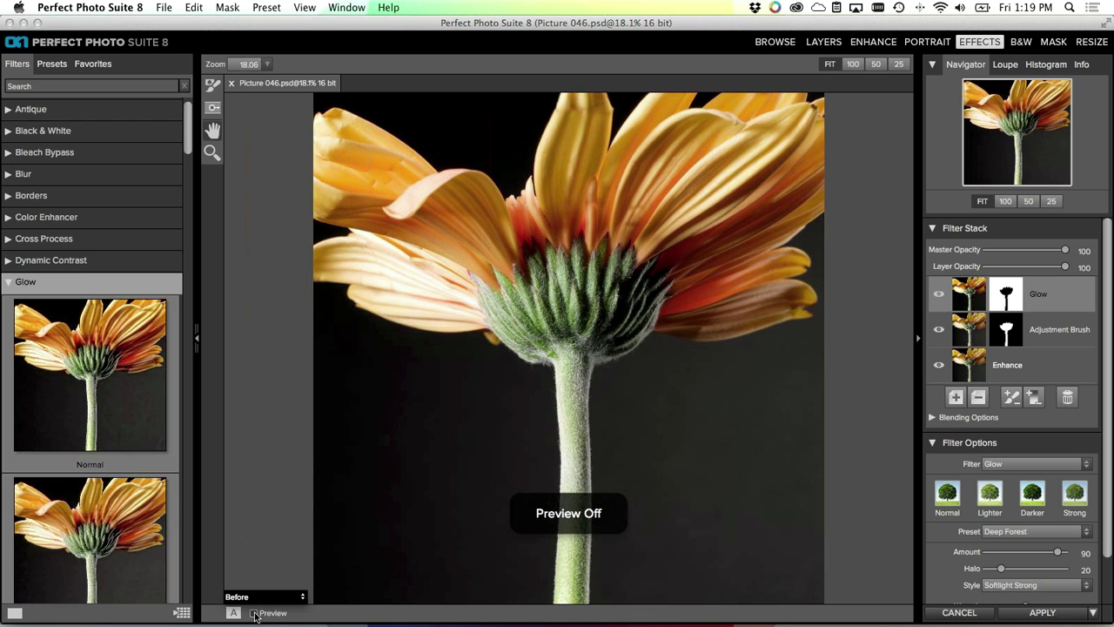
{"action": "left_click", "coordinate": [254, 613]}
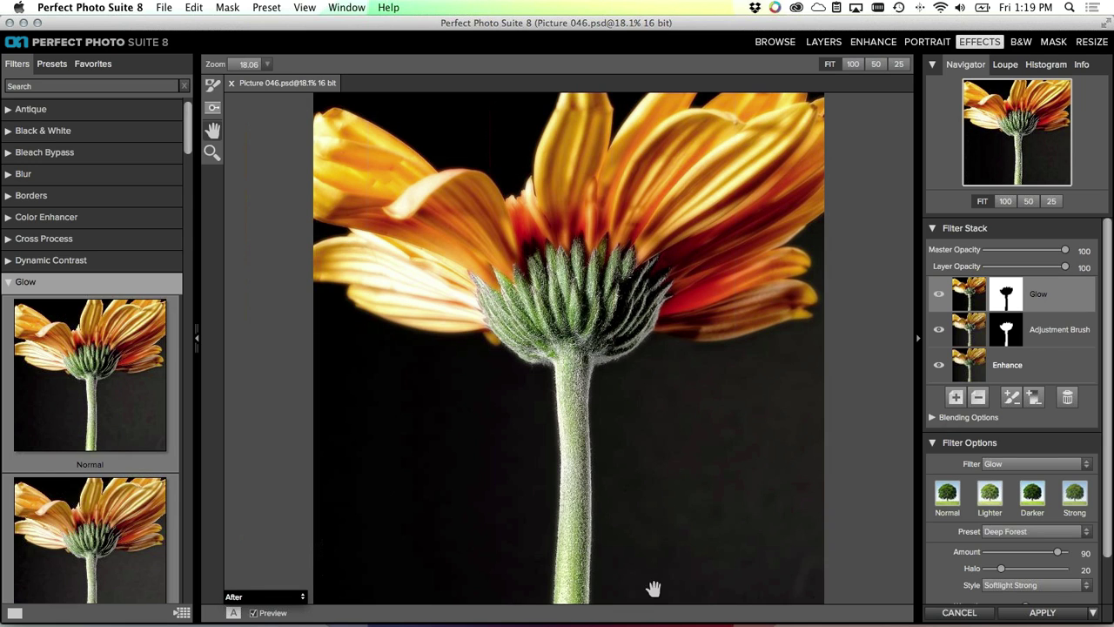
Set the Glow layer's Amount to 99, Warmth to 12 and Saturation to 19
{"action": "scroll", "coordinate": [1107, 480], "scroll_direction": "down", "scroll_amount": 1}
{"action": "scroll", "coordinate": [1107, 480], "scroll_direction": "down", "scroll_amount": 3}
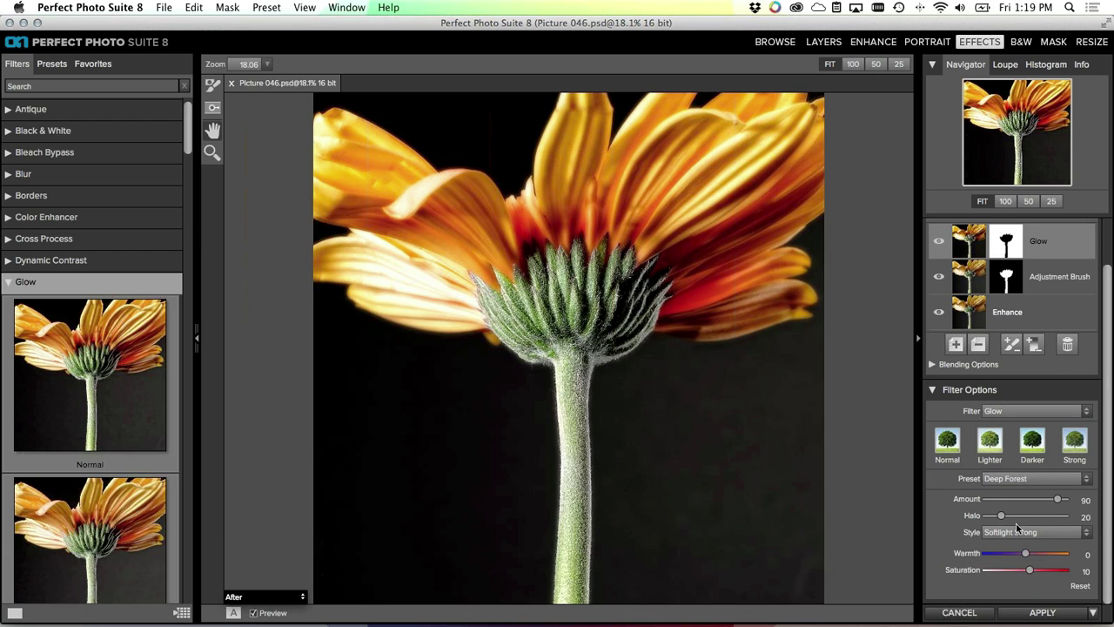
{"action": "left_click_drag", "start_coordinate": [1030, 568], "coordinate": [1030, 557]}
{"action": "left_click_drag", "start_coordinate": [1059, 503], "coordinate": [1067, 503]}
Hide the filter browser and view the result side by side with Before, Mask-Red, Mask-White, Mask-Dark and Mask-Grayscale
{"action": "left_click_drag", "start_coordinate": [196, 337], "coordinate": [55, 325]}
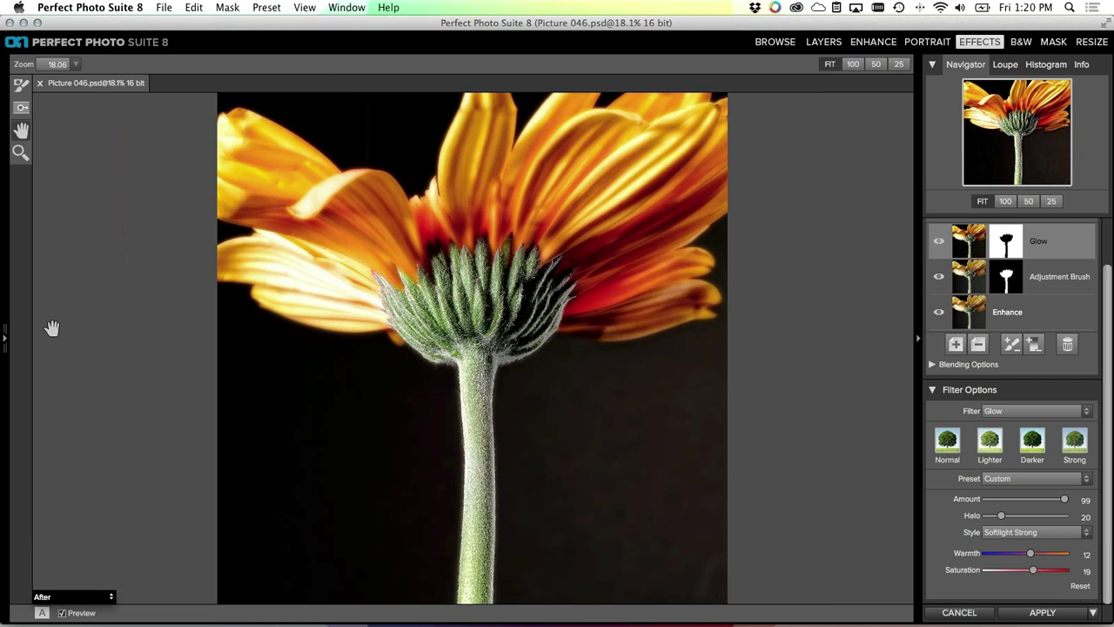
{"action": "left_click", "coordinate": [41, 613]}
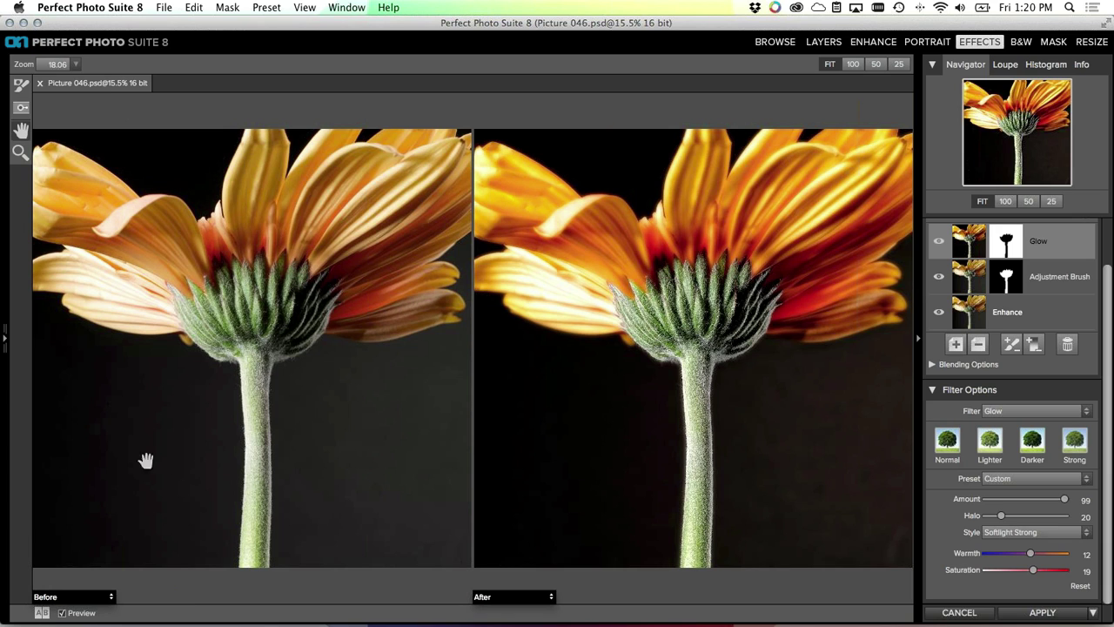
{"action": "left_click", "coordinate": [105, 598]}
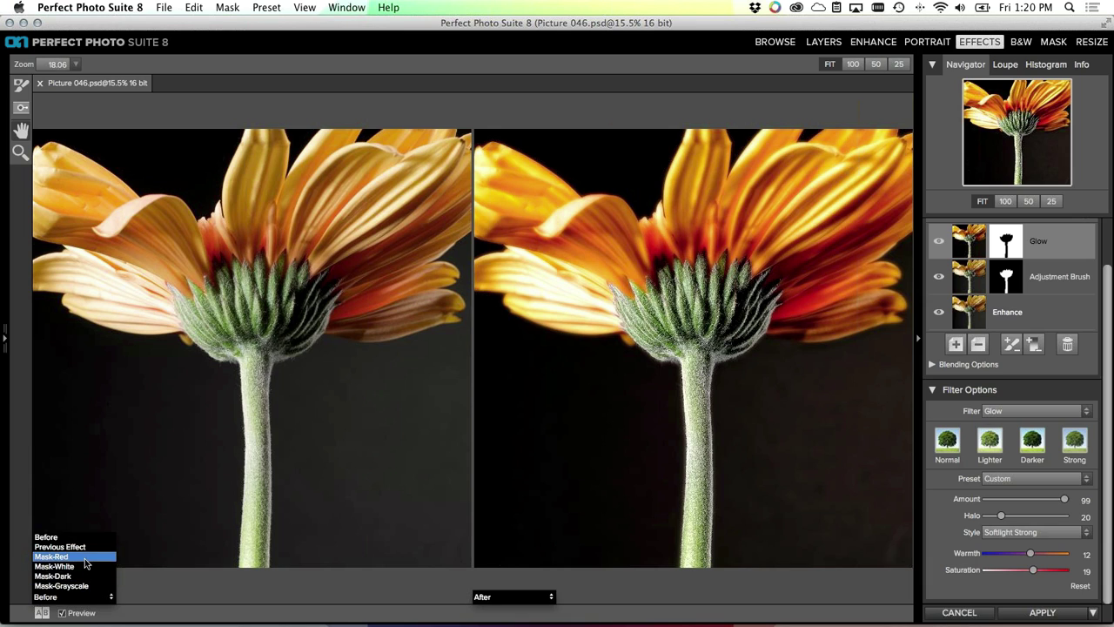
{"action": "left_click", "coordinate": [86, 558]}
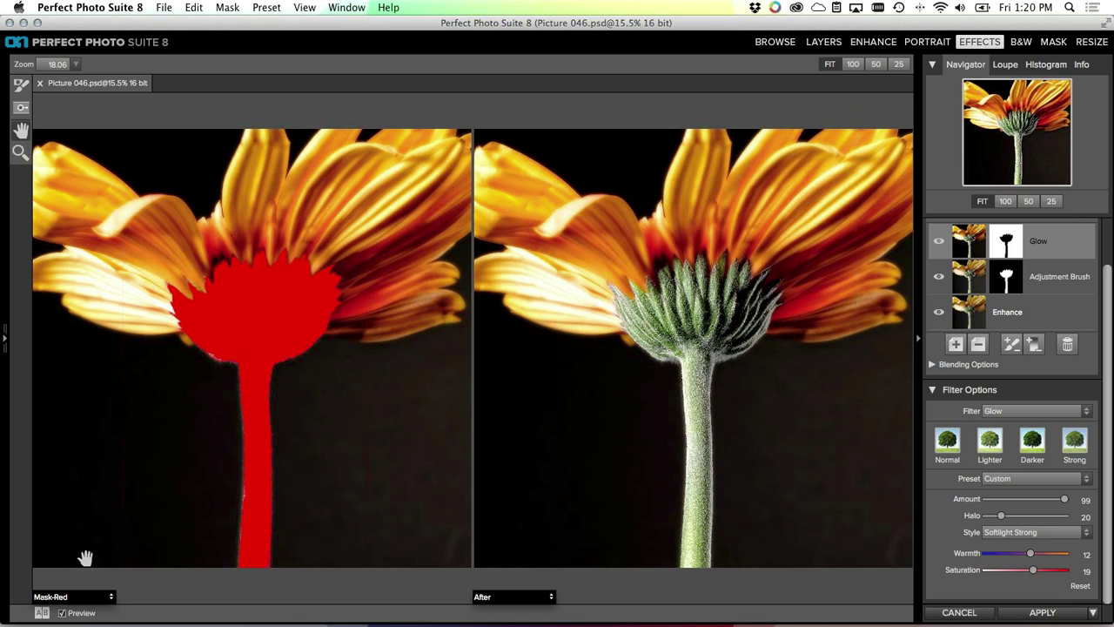
{"action": "left_click", "coordinate": [106, 597]}
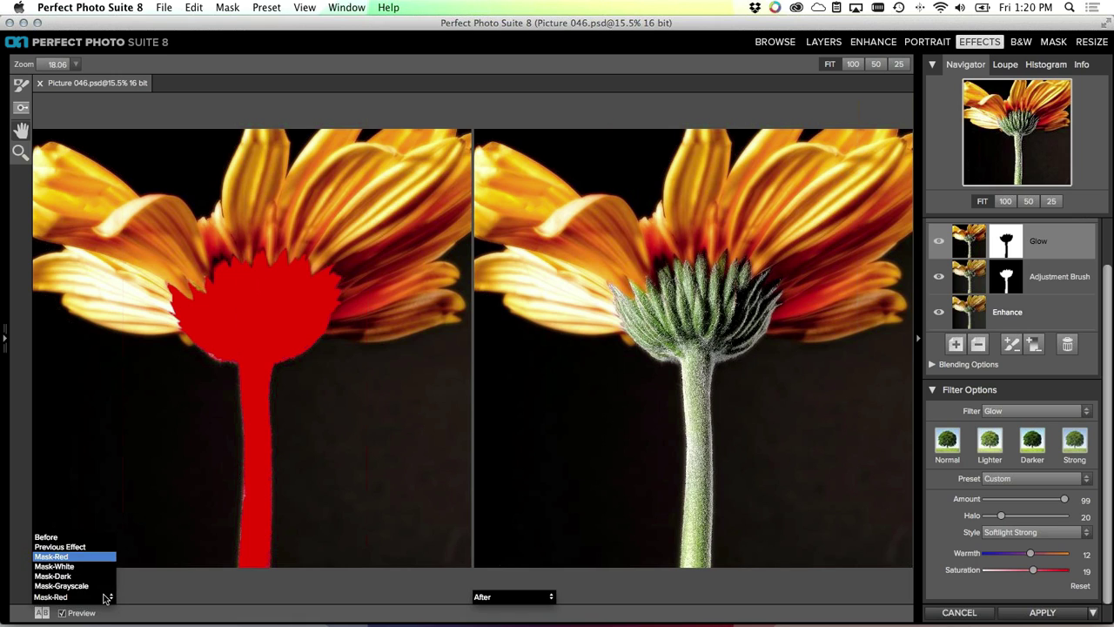
{"action": "left_click", "coordinate": [87, 567]}
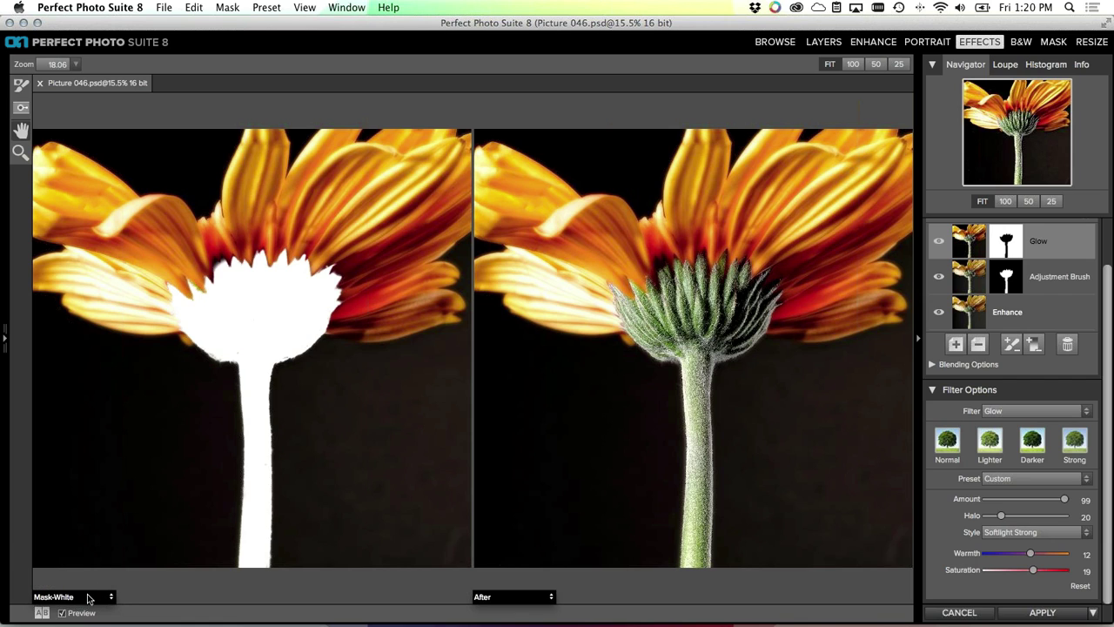
{"action": "left_click", "coordinate": [87, 597]}
{"action": "left_click", "coordinate": [79, 576]}
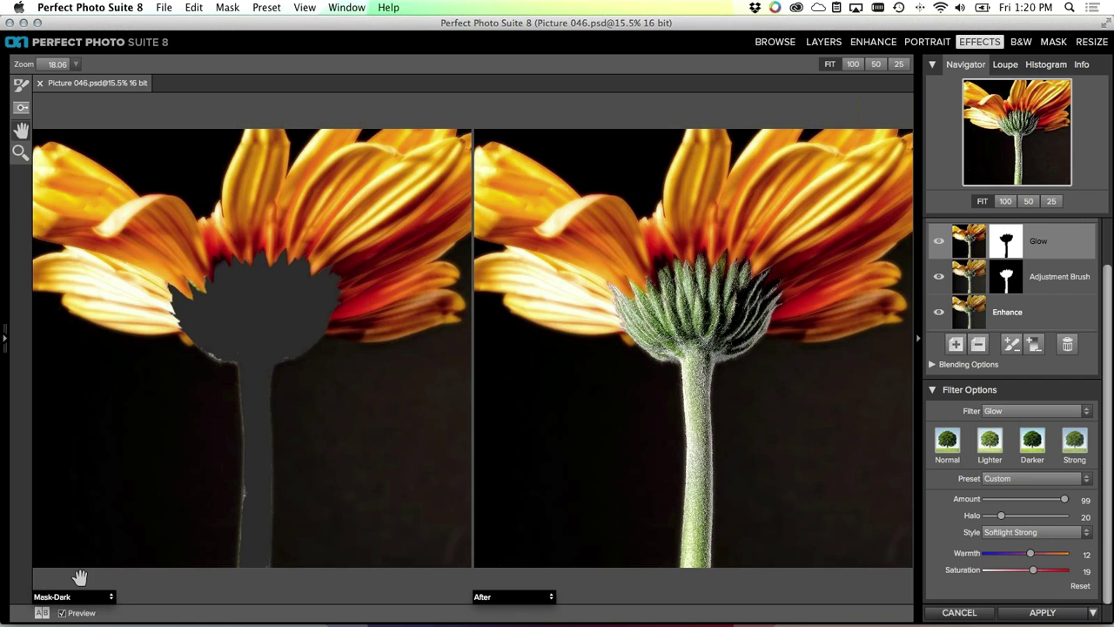
{"action": "left_click", "coordinate": [87, 596]}
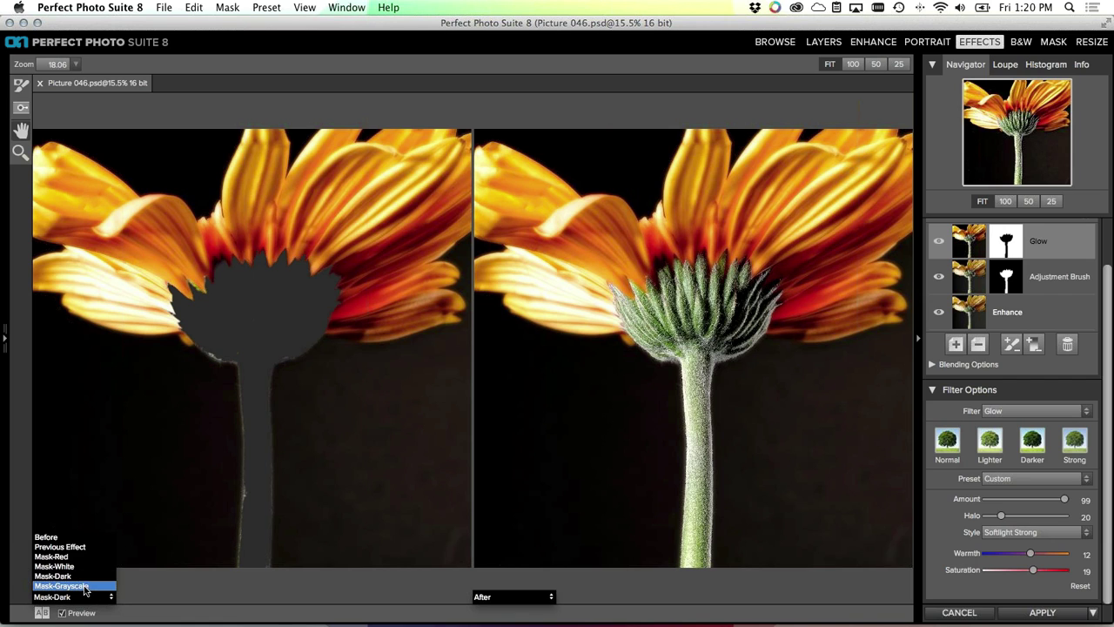
{"action": "left_click", "coordinate": [85, 583]}
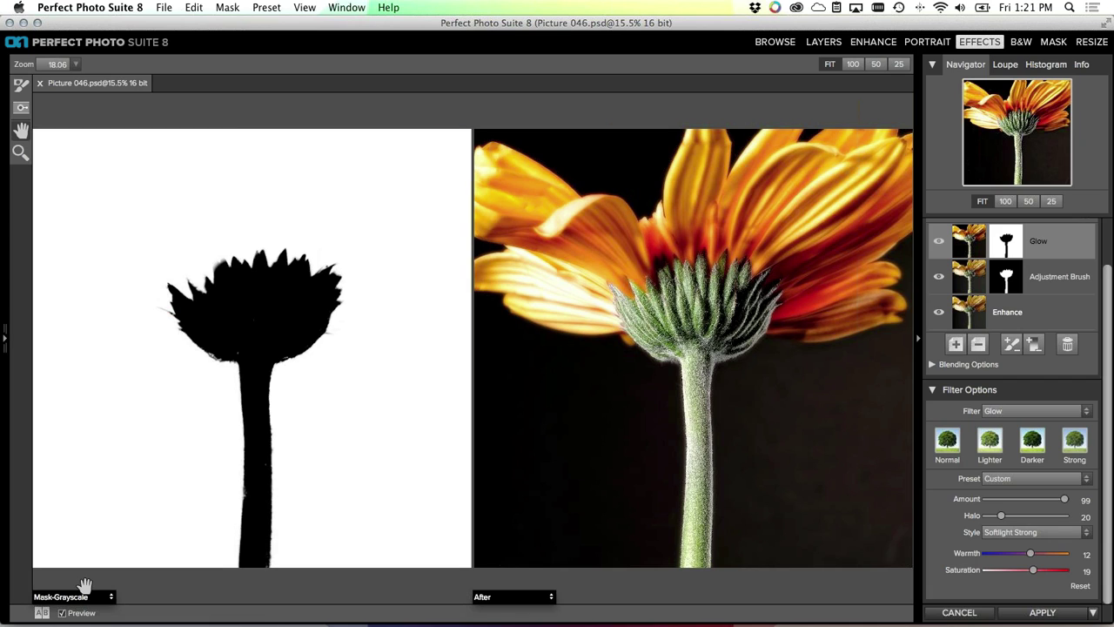
{"action": "left_click", "coordinate": [85, 597]}
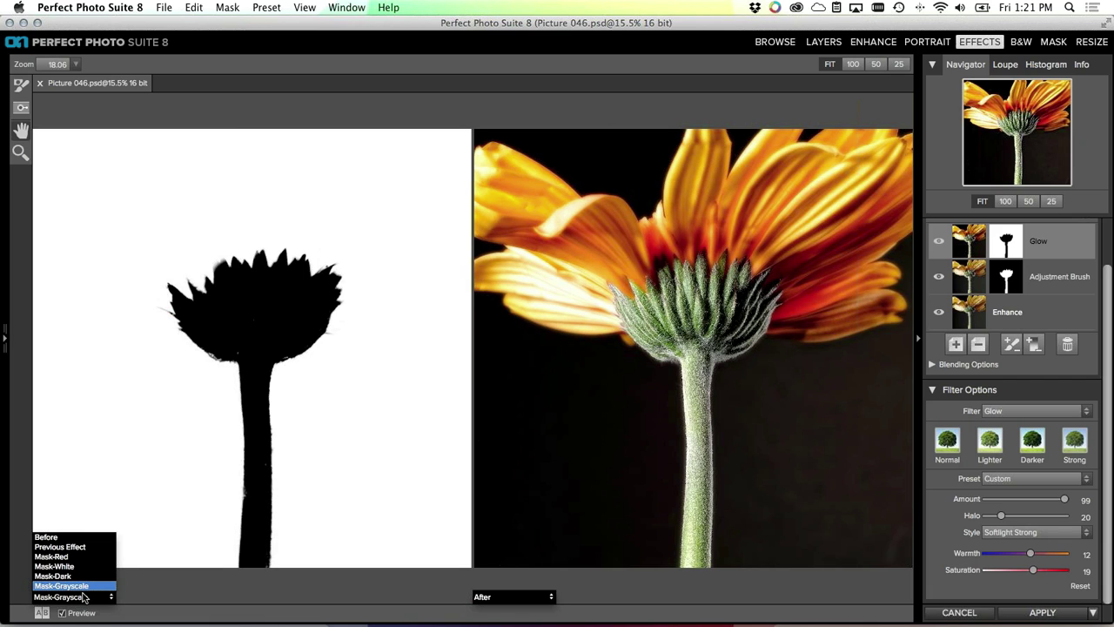
{"action": "left_click", "coordinate": [84, 597]}
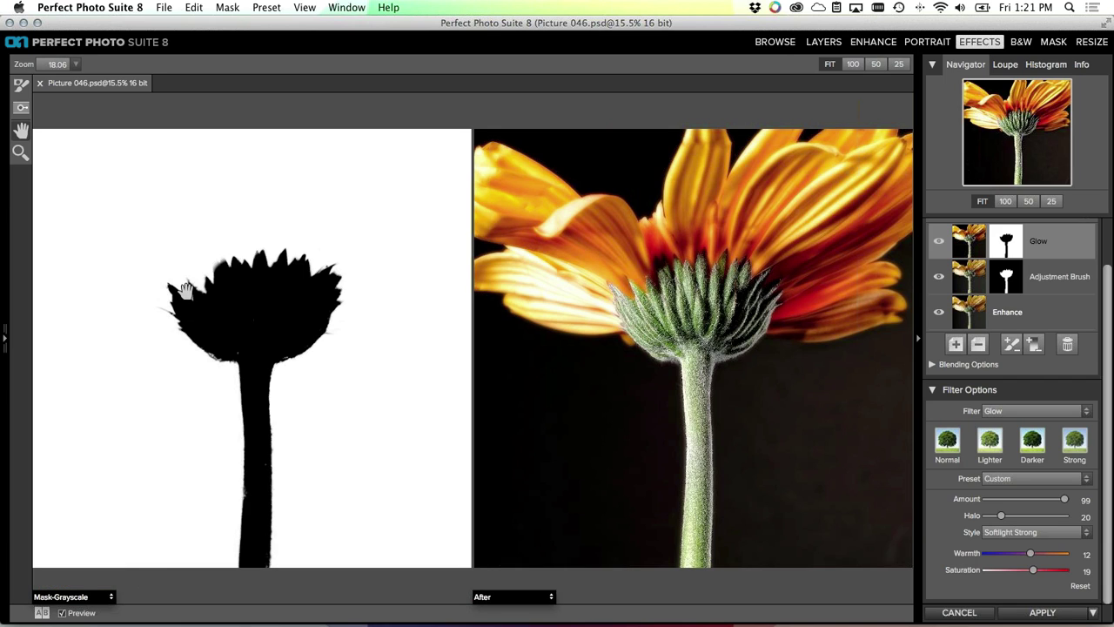
Compare Before and After in side-by-side and horizontally split views, and return to the single After view
{"action": "left_click", "coordinate": [106, 597]}
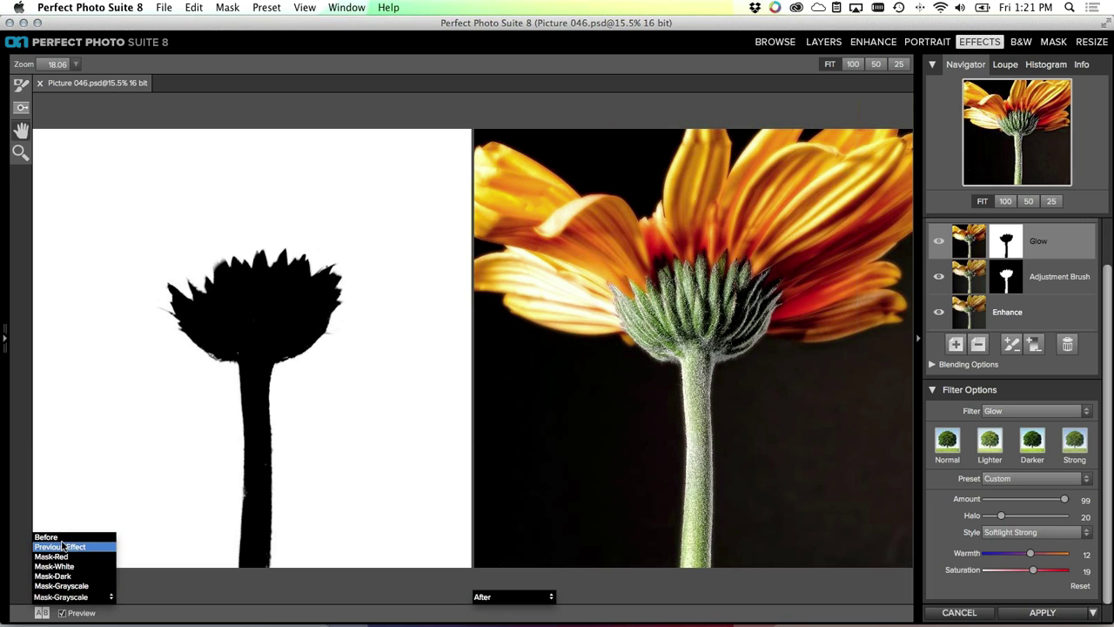
{"action": "left_click", "coordinate": [61, 538]}
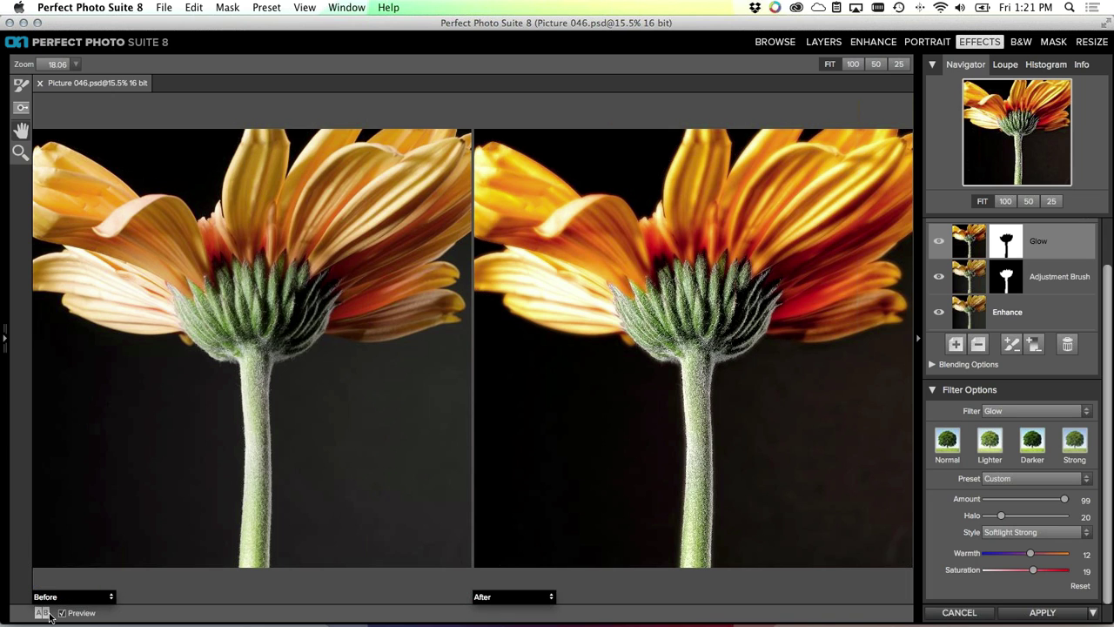
{"action": "left_click", "coordinate": [44, 613]}
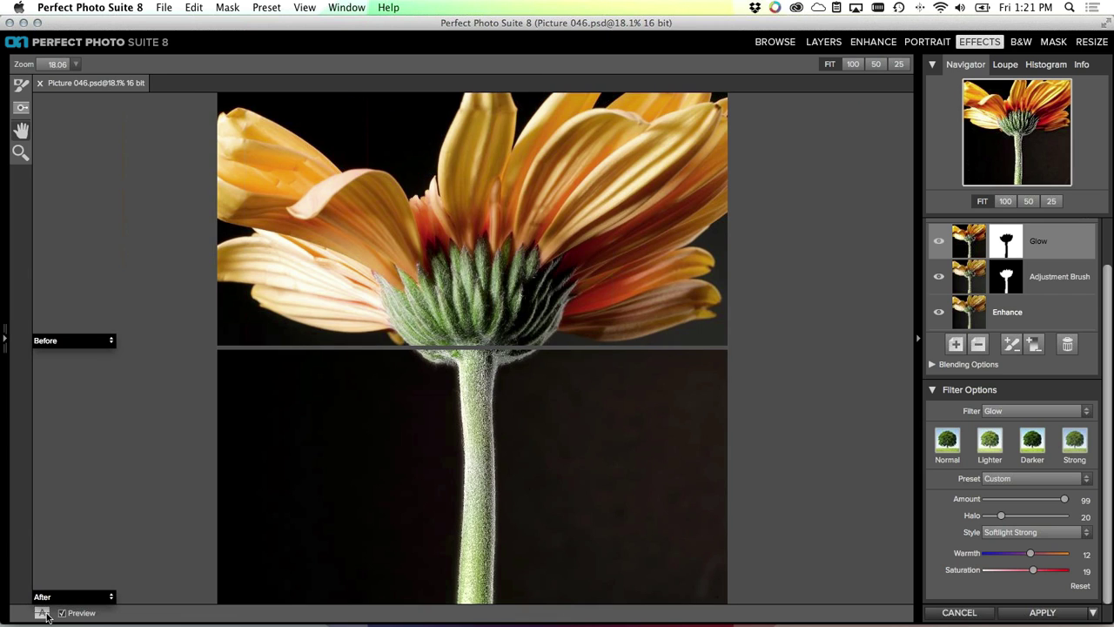
{"action": "left_click", "coordinate": [44, 614]}
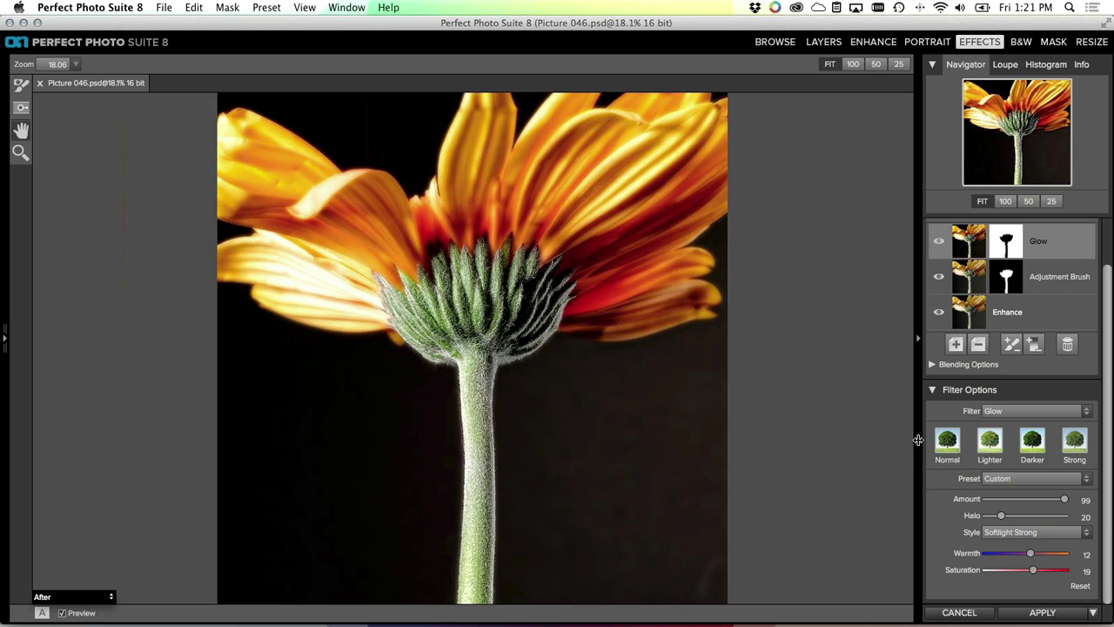
Cancel the effects editing, discarding its changes, and compare the photo with the Enhance layer hidden and shown
{"action": "left_click", "coordinate": [957, 612]}
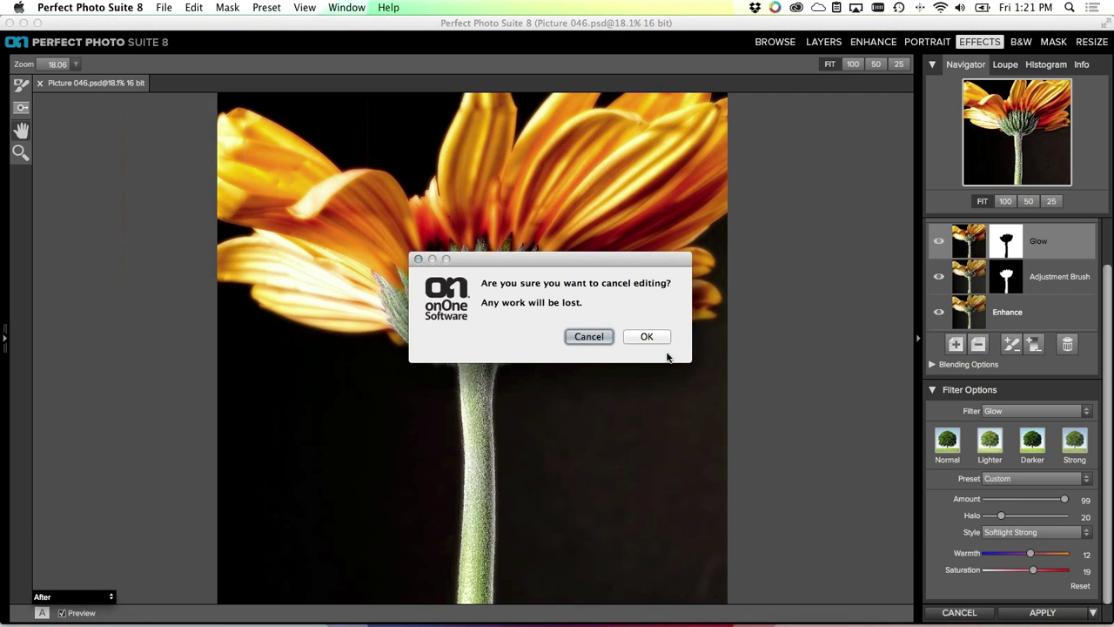
{"action": "left_click", "coordinate": [642, 335]}
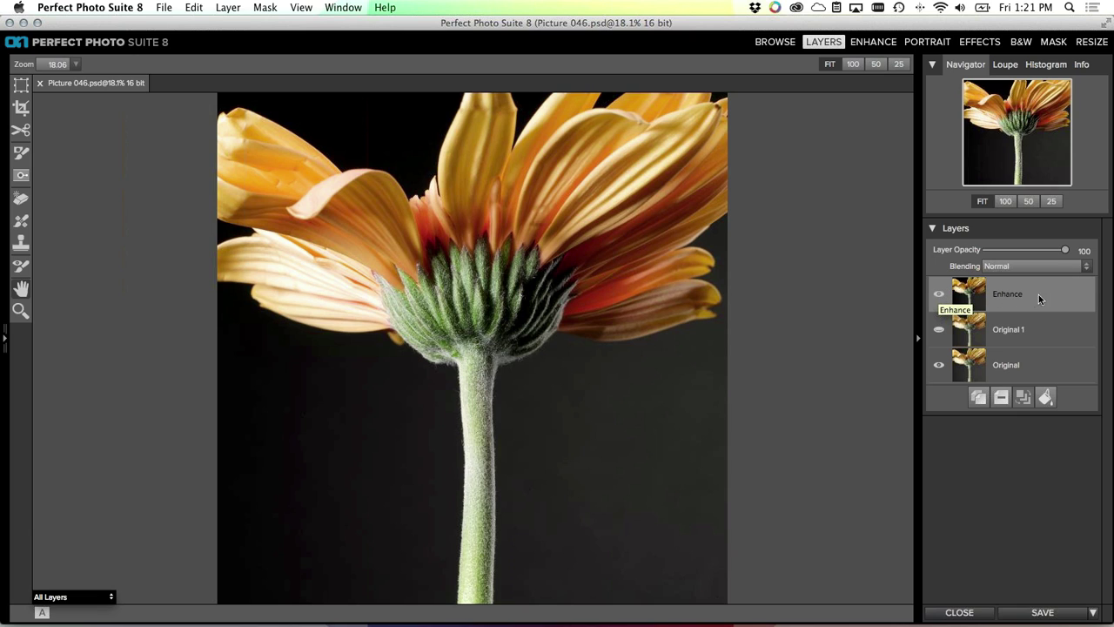
{"action": "left_click", "coordinate": [939, 295]}
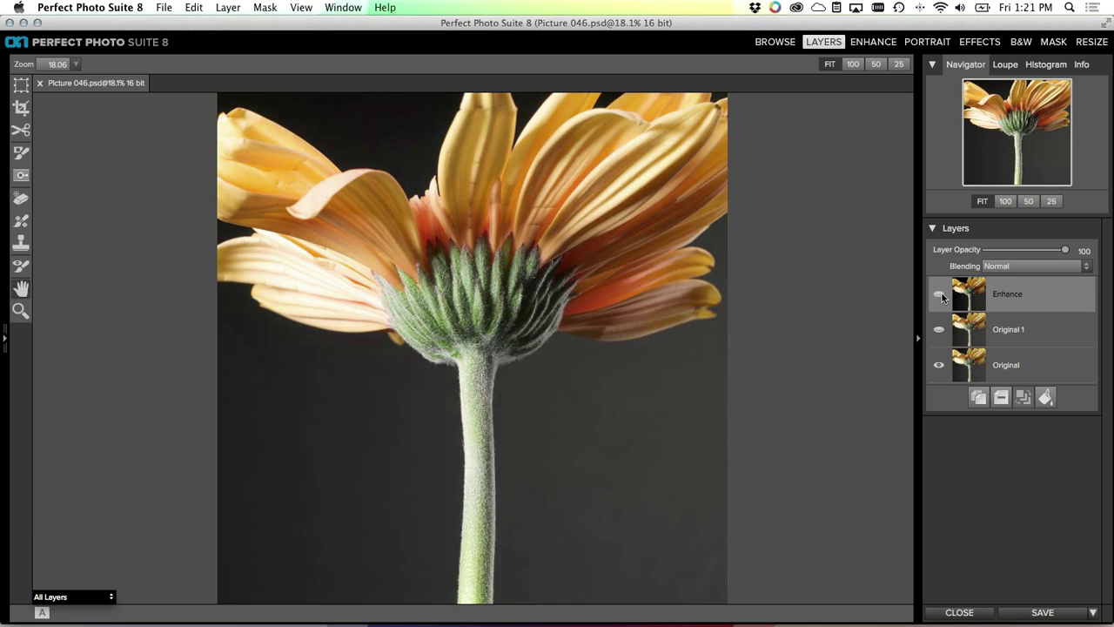
{"action": "left_click", "coordinate": [937, 293]}
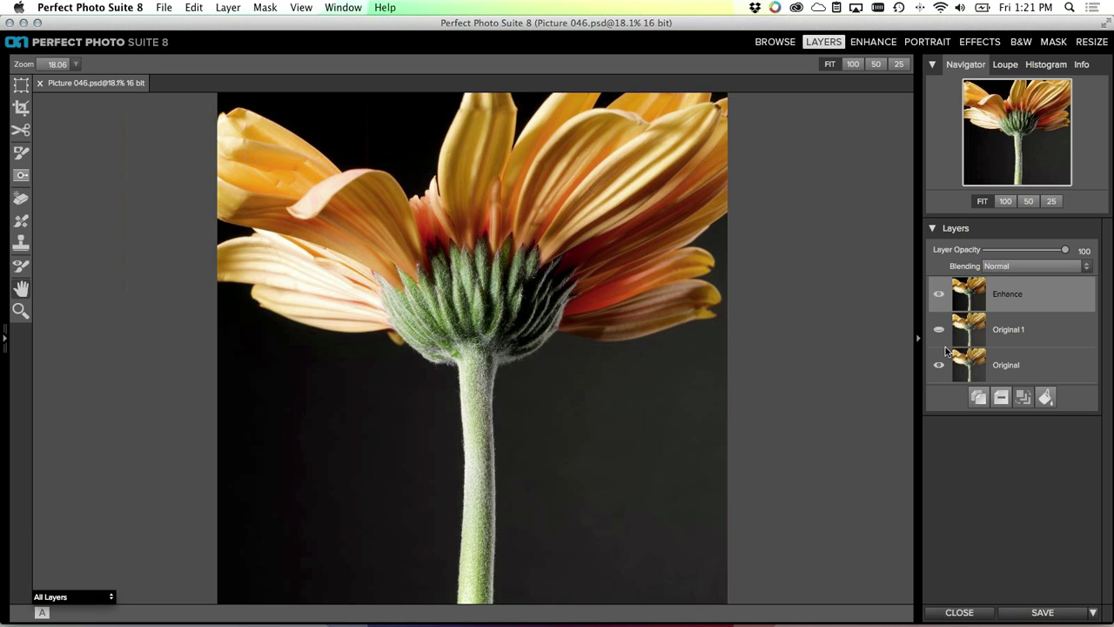
Close the finished flower photo and return to browsing the Webinar folder
{"action": "left_click", "coordinate": [957, 612]}
{"action": "left_click", "coordinate": [515, 341]}
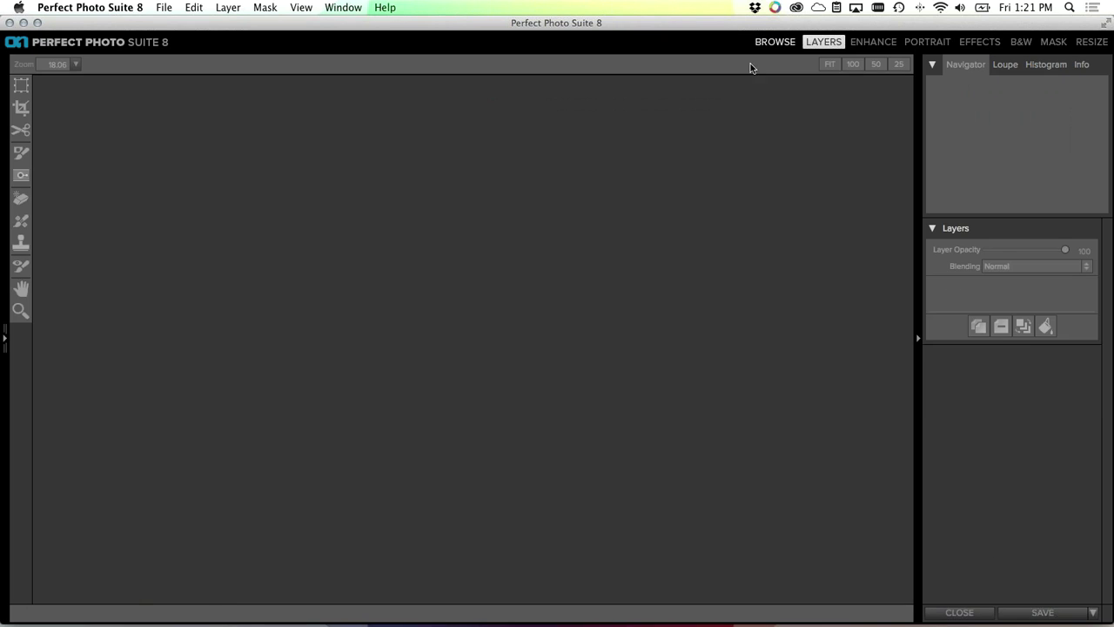
{"action": "left_click", "coordinate": [775, 41]}
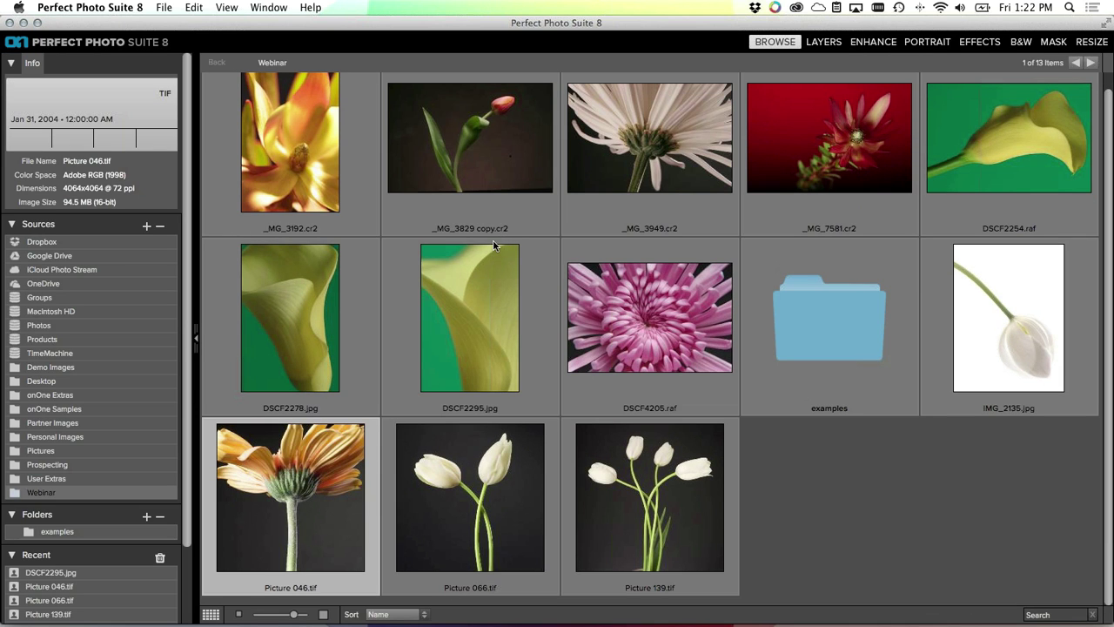
Open DSCF2295.jpg for layered editing as a 16-bit Photoshop copy in Adobe RGB (1998) at 300 pixels/inch
{"action": "left_click", "coordinate": [478, 286]}
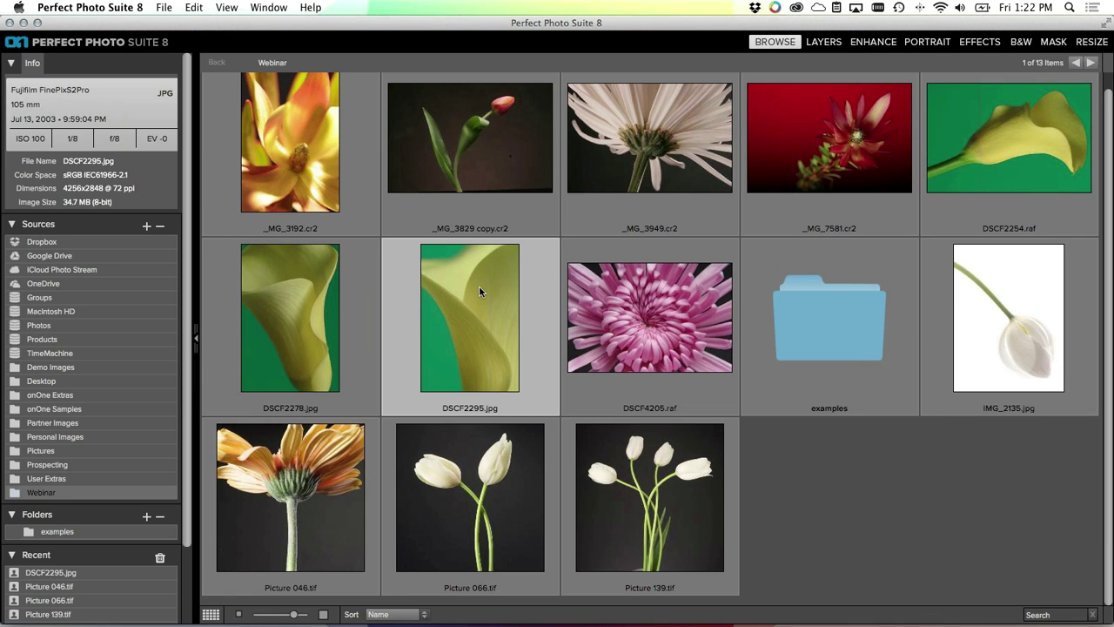
{"action": "double_click", "coordinate": [478, 286]}
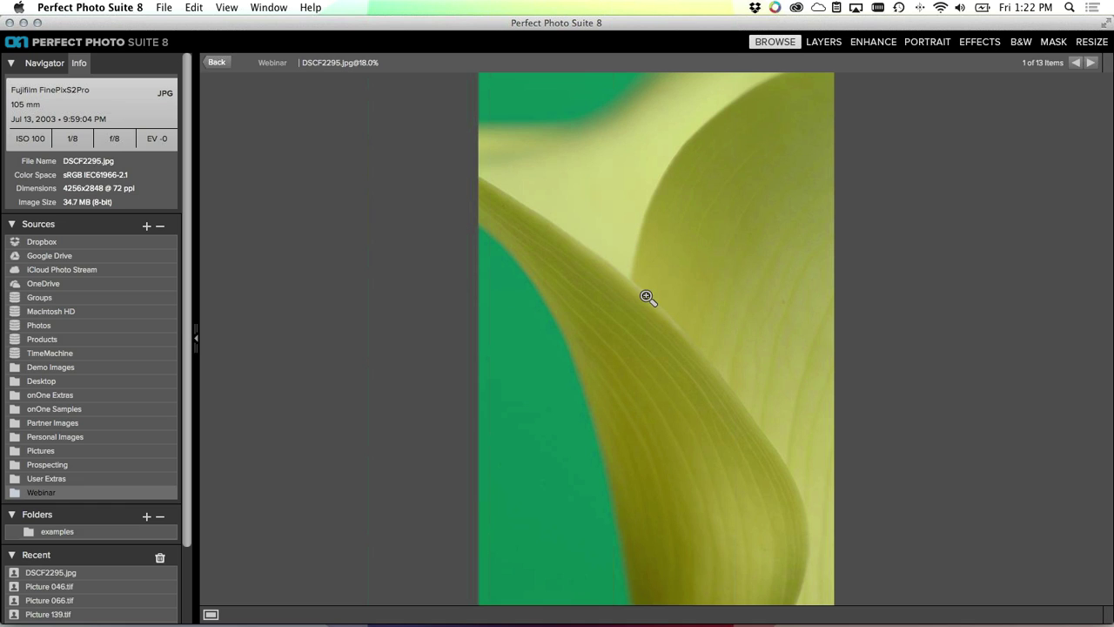
{"action": "left_click", "coordinate": [815, 45]}
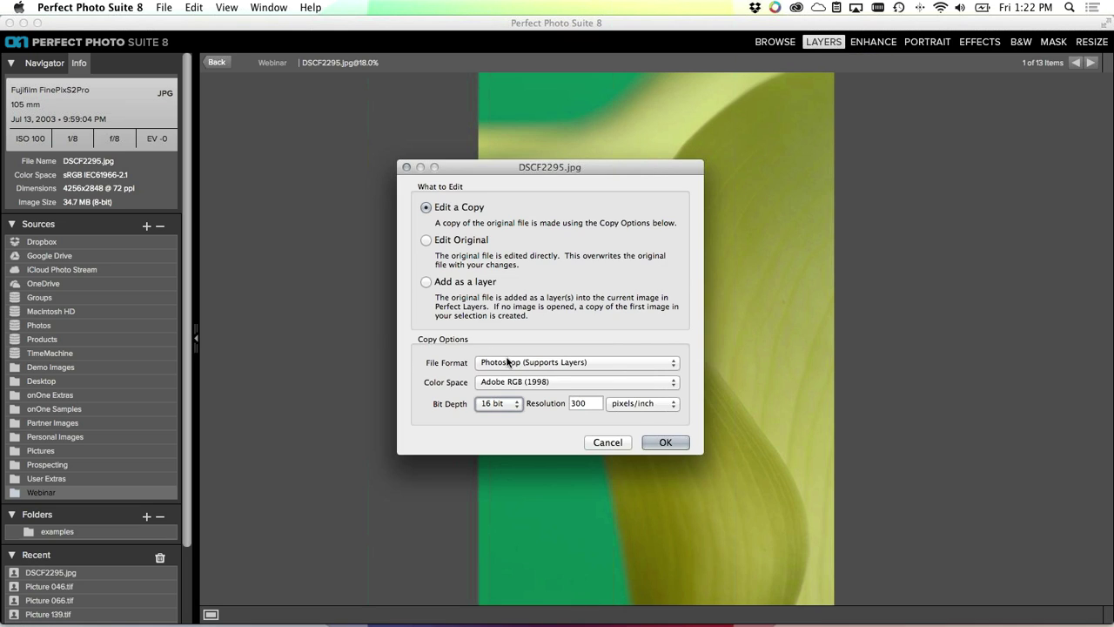
{"action": "left_click", "coordinate": [663, 442]}
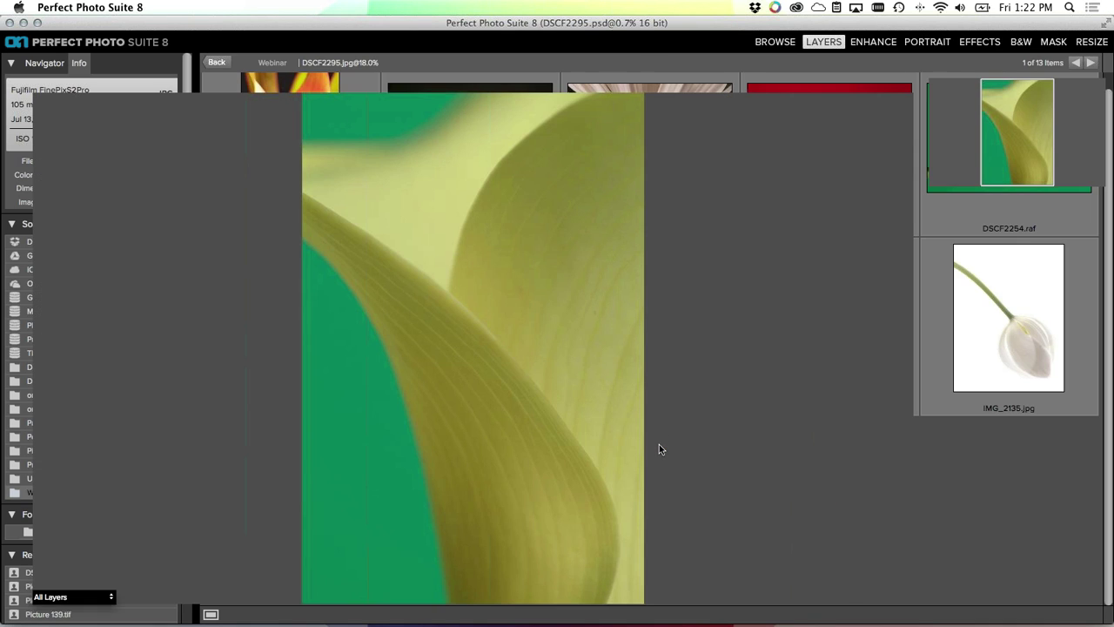
Rename the photo's only layer to "original" and duplicate it
{"action": "double_click", "coordinate": [1027, 294]}
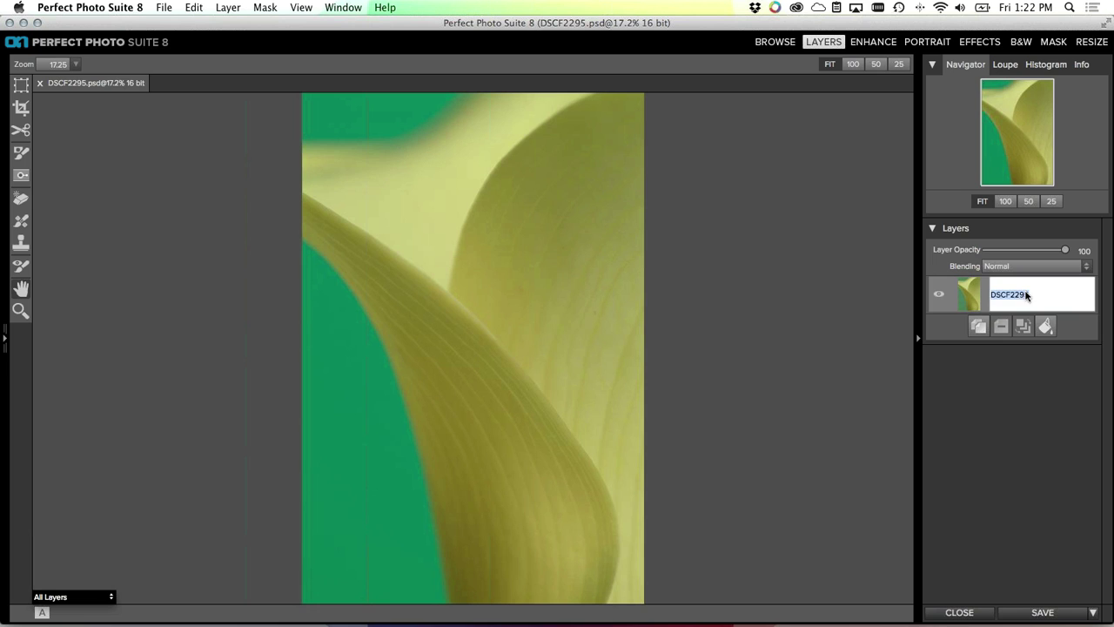
{"action": "type", "text": "original"}
{"action": "key", "text": "Return"}
{"action": "left_click", "coordinate": [984, 327]}
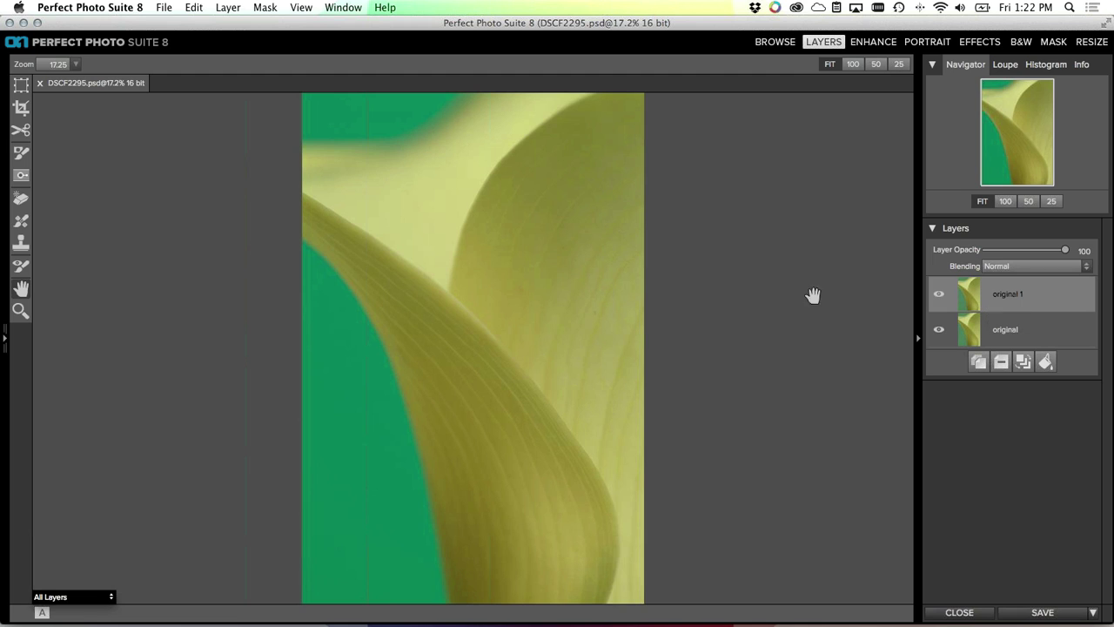
Choose a larger retouching brush for the duplicated layer, and take the photo into black-and-white editing
{"action": "left_click", "coordinate": [25, 224]}
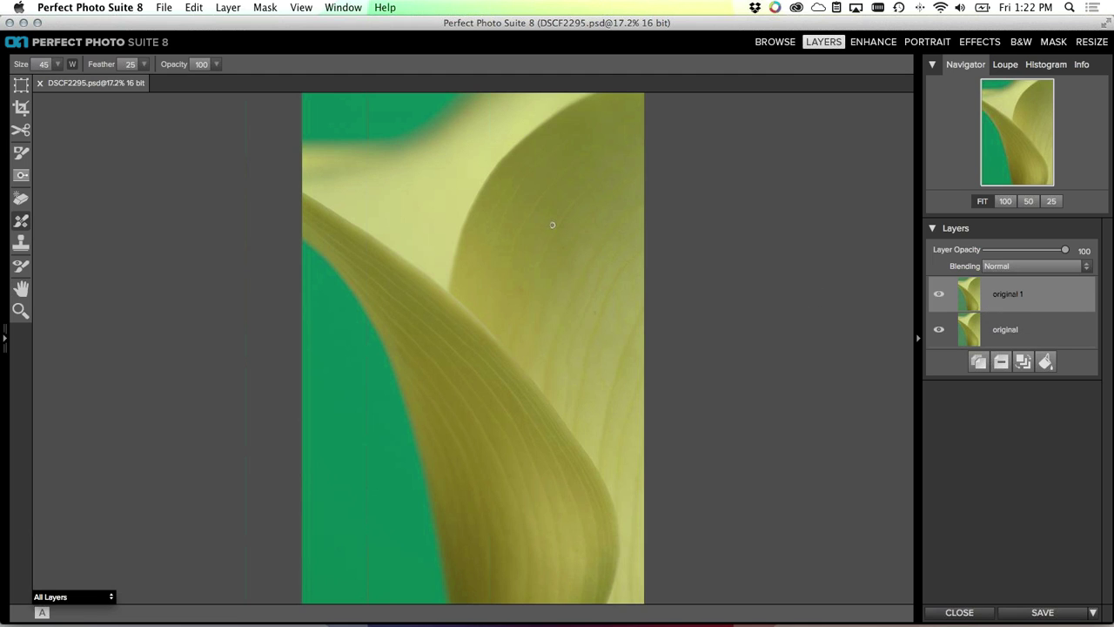
{"action": "key", "text": "bracketright"}
{"action": "left_click", "coordinate": [1021, 42]}
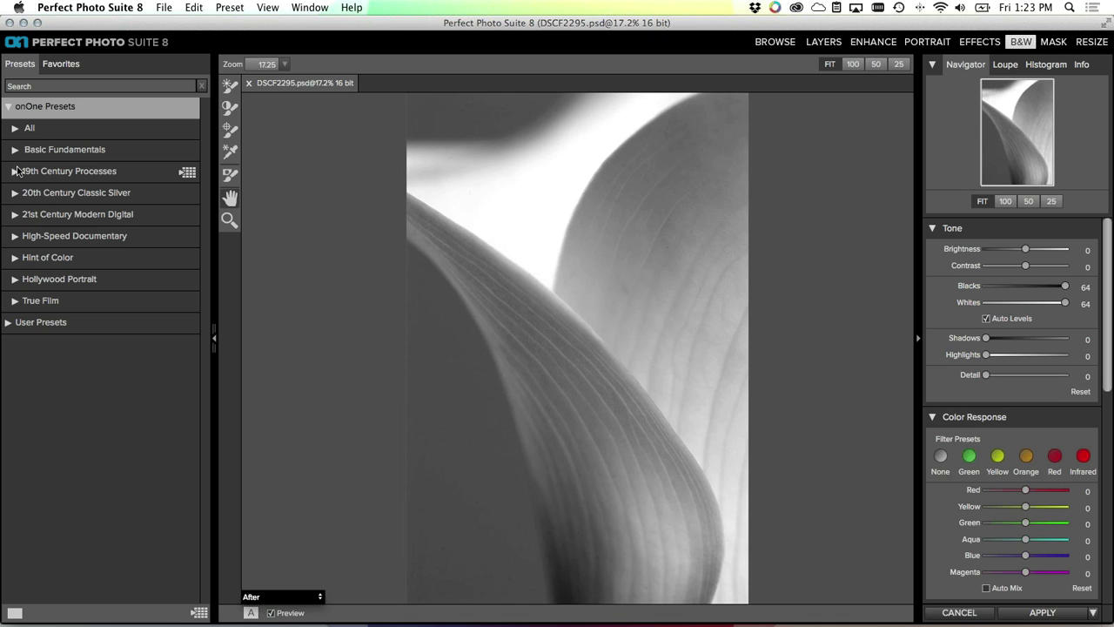
Look through the available black-and-white adjustments, from Tone and Color Response down to Border, Sharpening and Blending
{"action": "scroll", "coordinate": [1057, 372], "scroll_direction": "down", "scroll_amount": 1}
{"action": "scroll", "coordinate": [1056, 366], "scroll_direction": "down", "scroll_amount": 10}
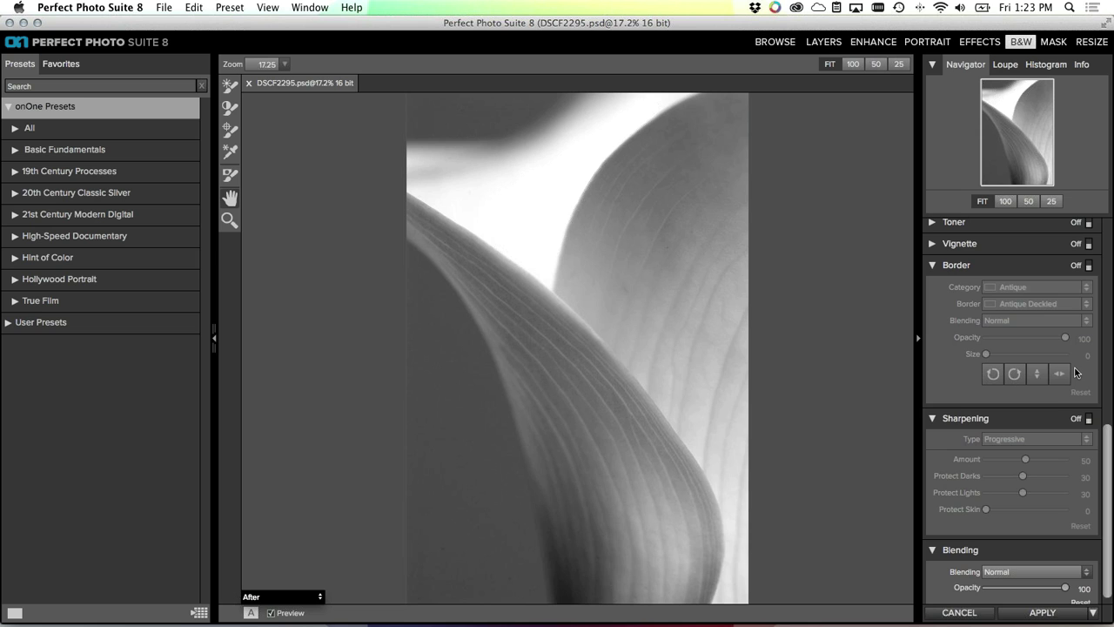
{"action": "scroll", "coordinate": [1090, 372], "scroll_direction": "up", "scroll_amount": 8}
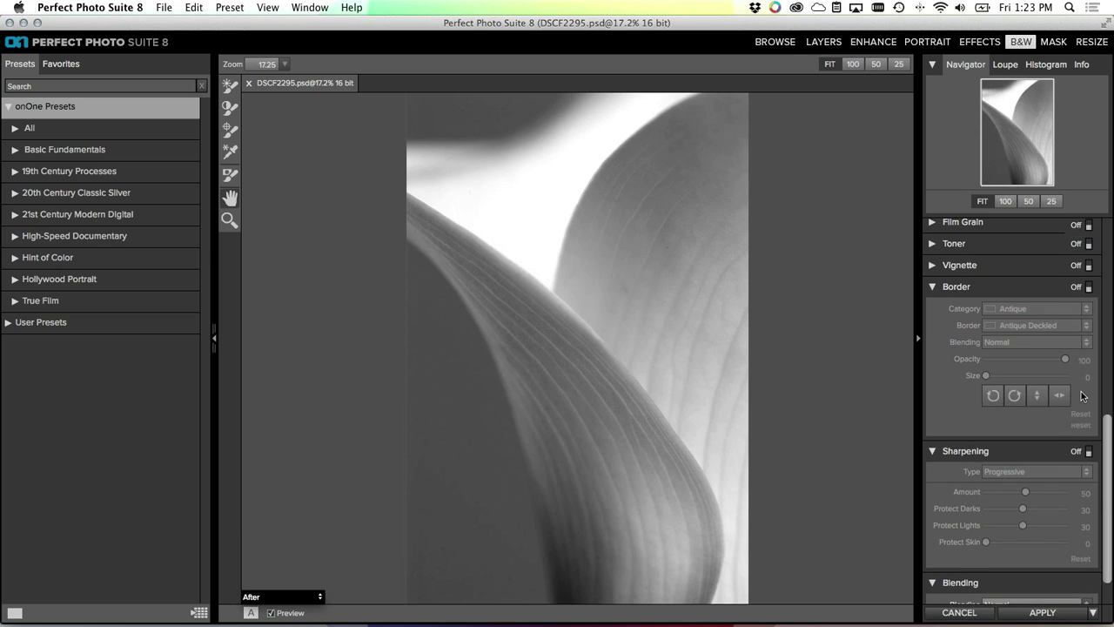
{"action": "scroll", "coordinate": [1081, 396], "scroll_direction": "up", "scroll_amount": 4}
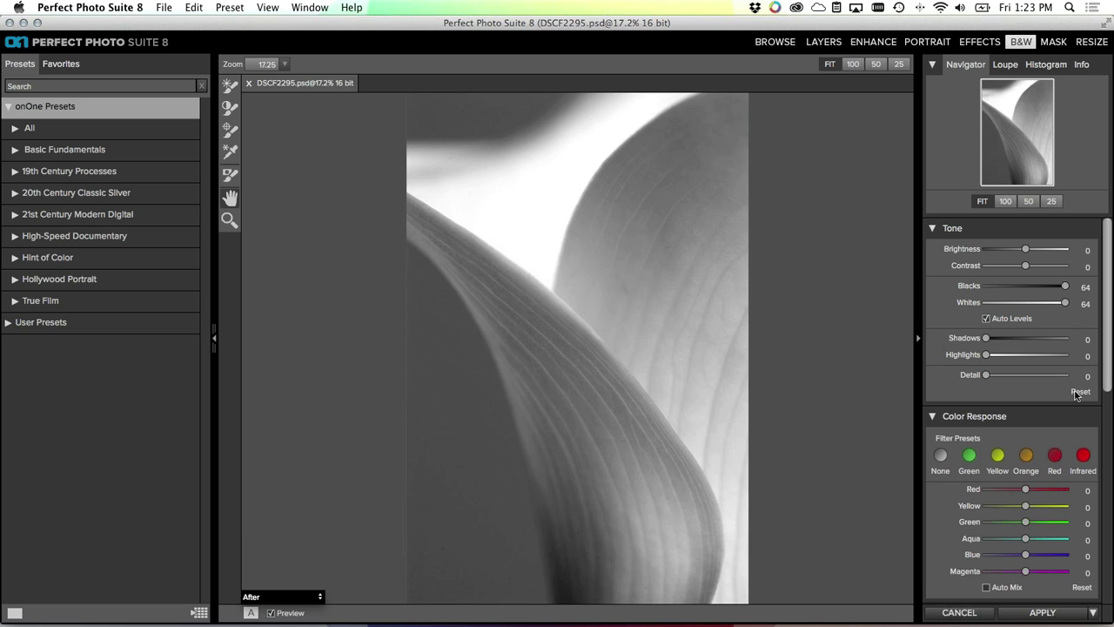
{"action": "scroll", "coordinate": [1075, 394], "scroll_direction": "down", "scroll_amount": 5}
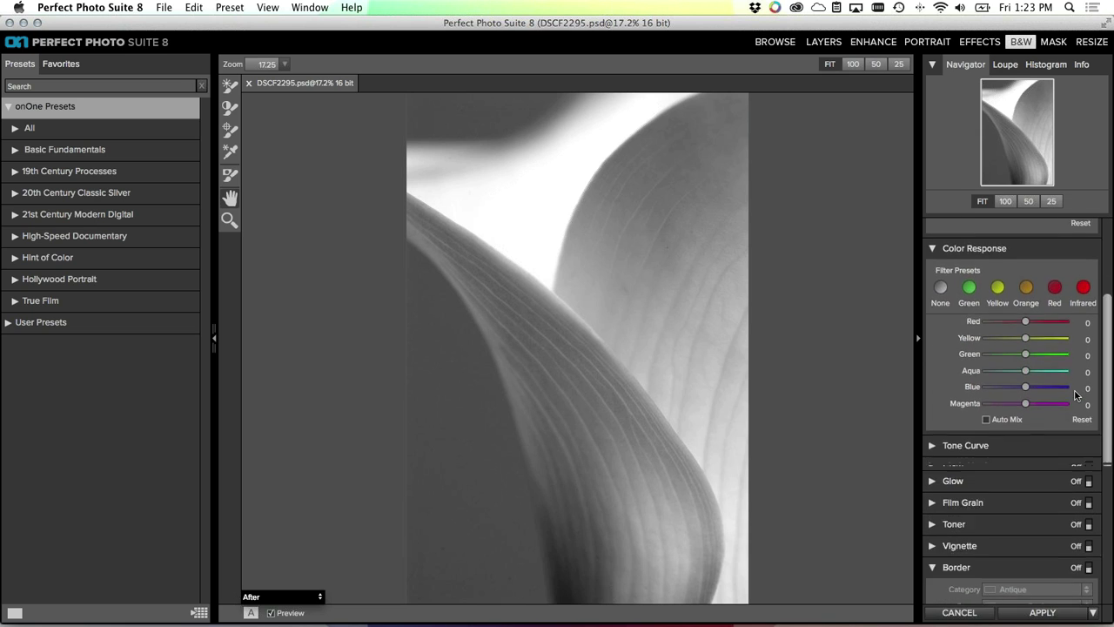
{"action": "scroll", "coordinate": [1075, 394], "scroll_direction": "up", "scroll_amount": 4}
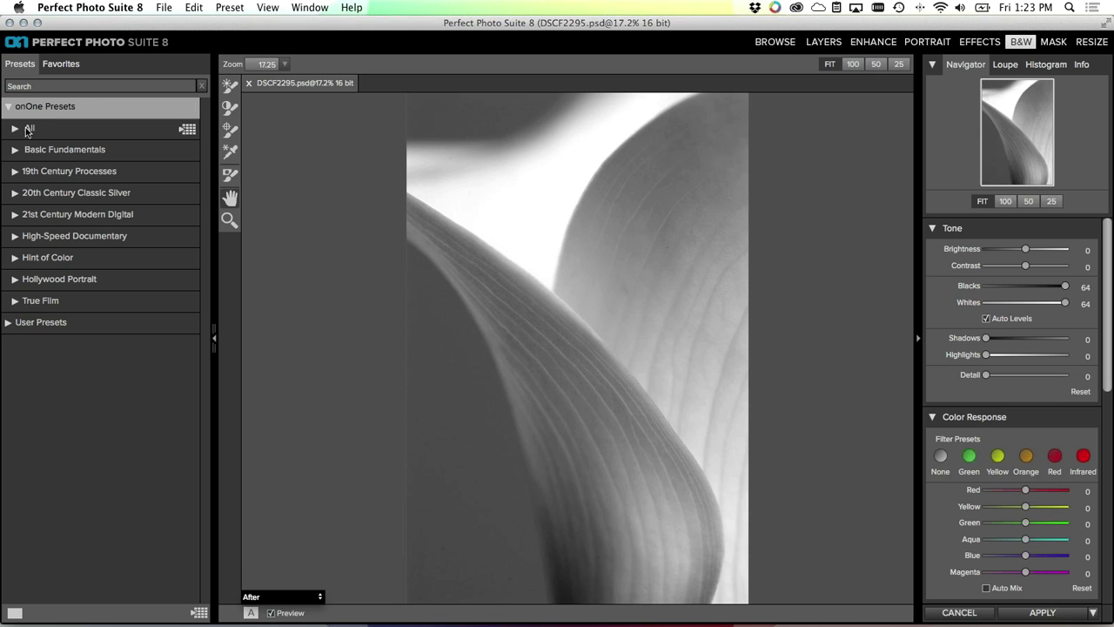
Browse the 19th Century Processes presets and try the Platinum preset on the photo
{"action": "left_click", "coordinate": [187, 172]}
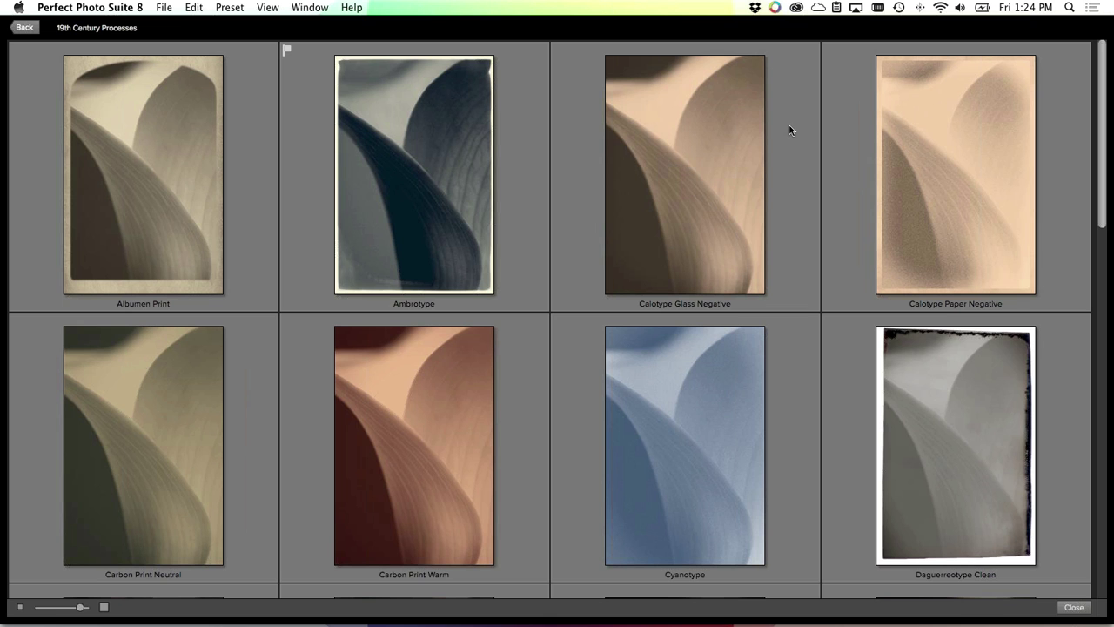
{"action": "scroll", "coordinate": [789, 130], "scroll_direction": "down", "scroll_amount": 1}
{"action": "scroll", "coordinate": [790, 130], "scroll_direction": "down", "scroll_amount": 5}
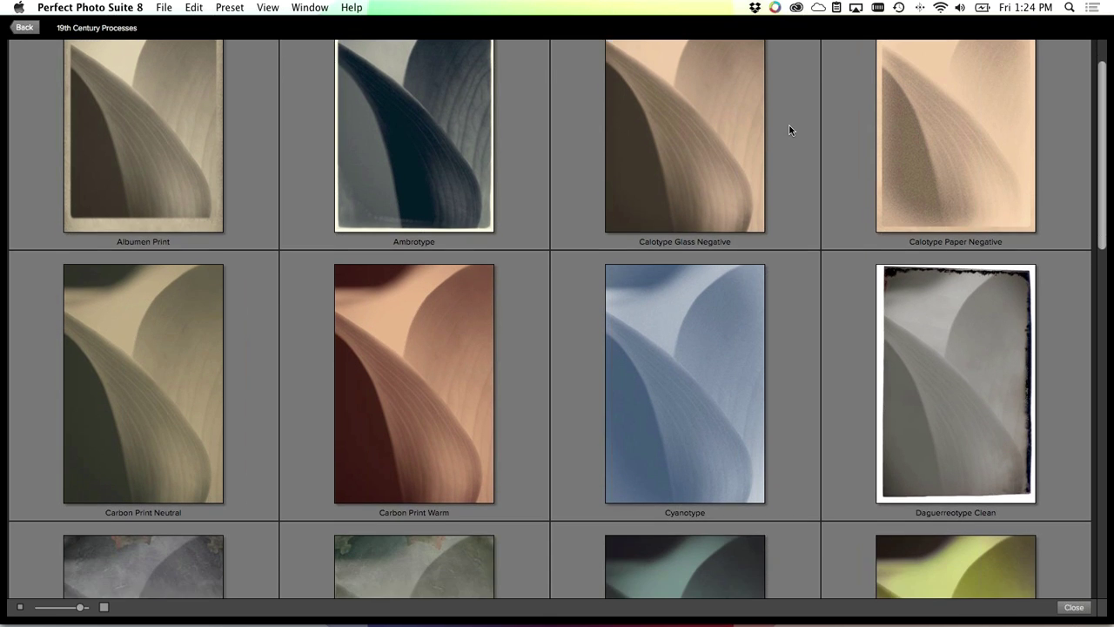
{"action": "scroll", "coordinate": [789, 130], "scroll_direction": "down", "scroll_amount": 12}
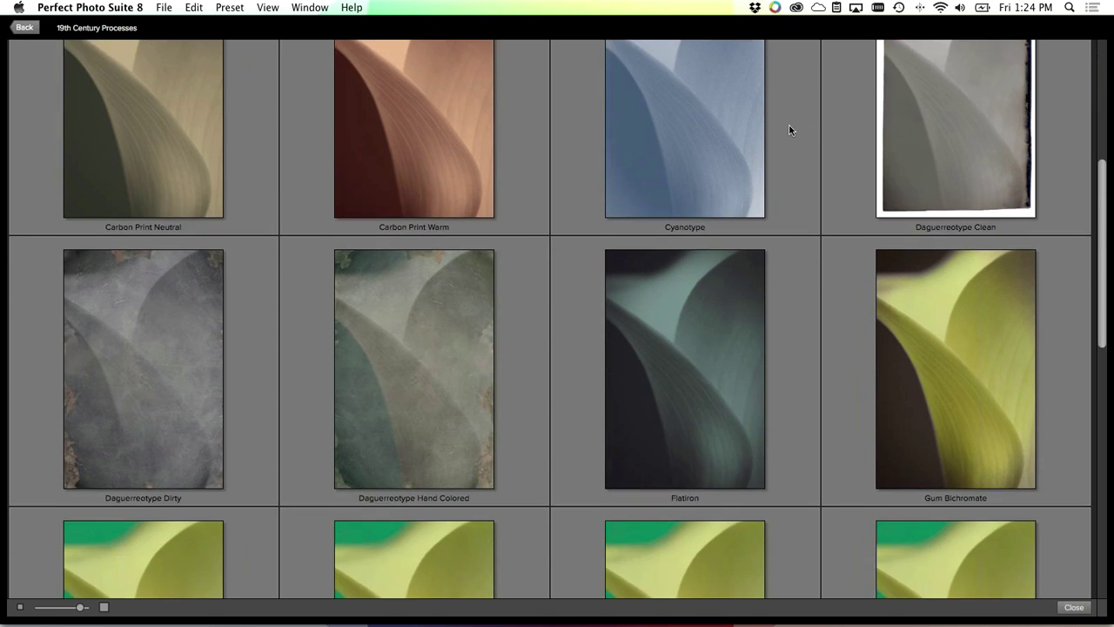
{"action": "scroll", "coordinate": [790, 130], "scroll_direction": "down", "scroll_amount": 7}
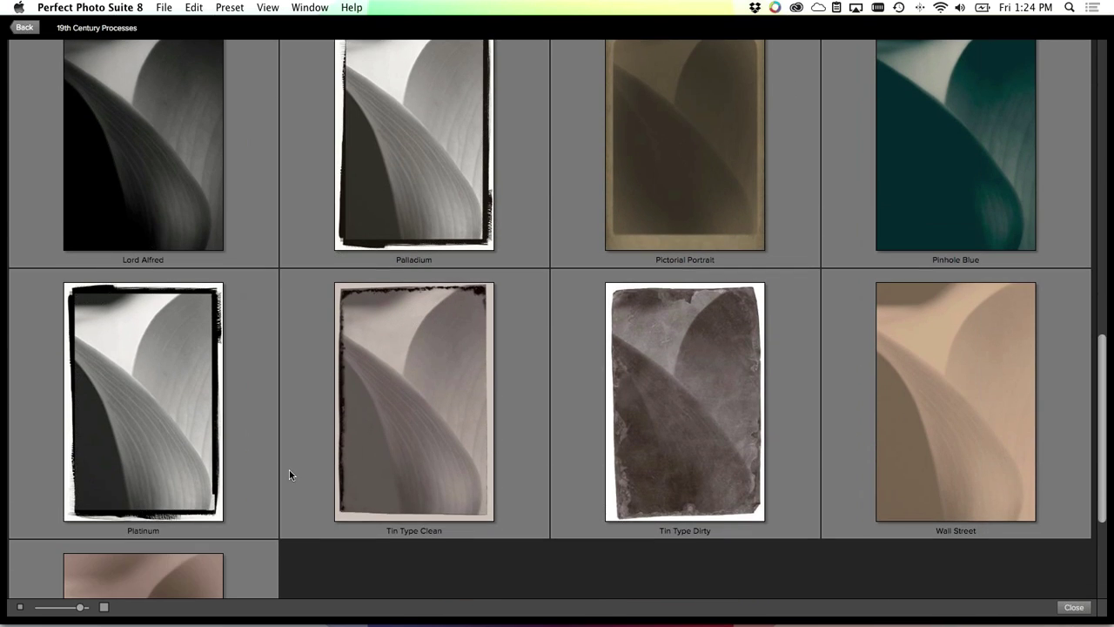
{"action": "scroll", "coordinate": [173, 413], "scroll_direction": "up", "scroll_amount": 1}
{"action": "double_click", "coordinate": [172, 413]}
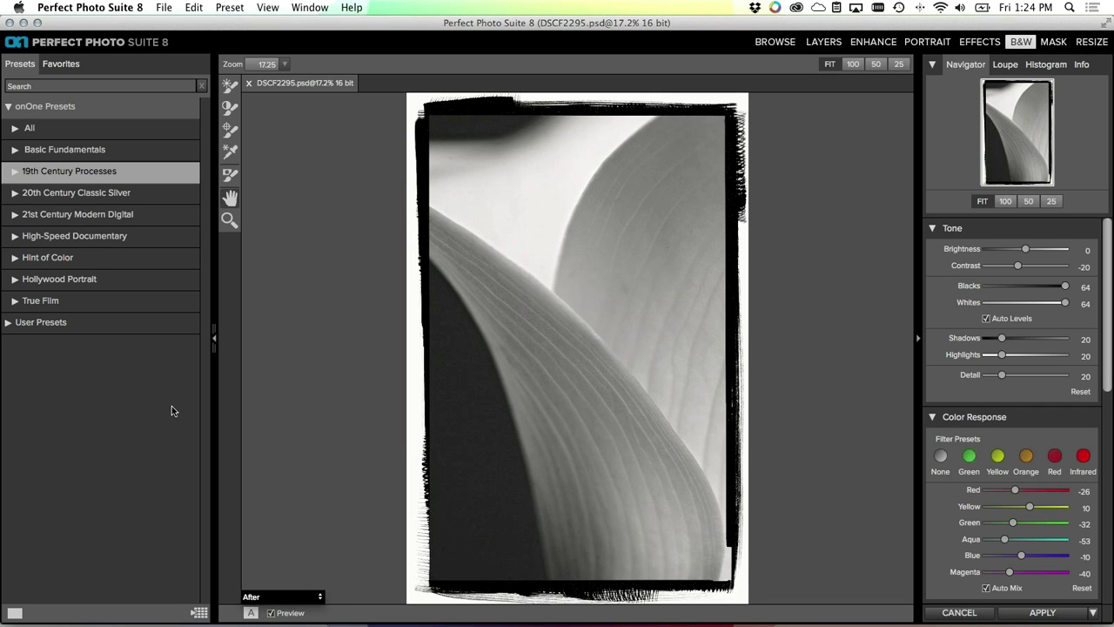
Apply the Cyanotype preset from the 19th Century Processes collection to the photo
{"action": "left_click", "coordinate": [193, 175]}
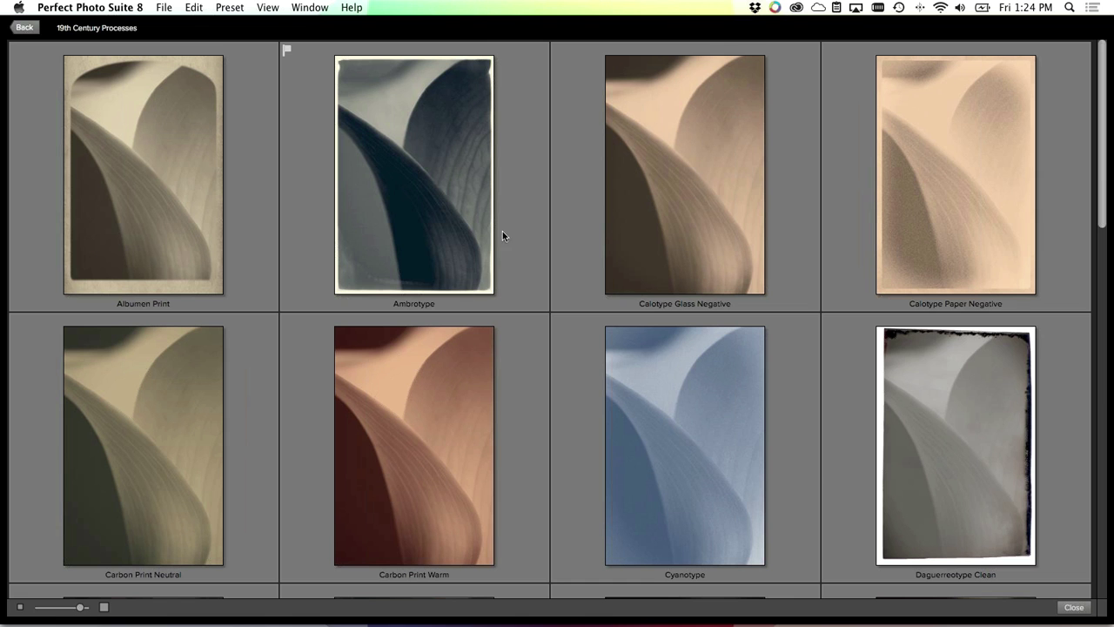
{"action": "left_click", "coordinate": [735, 441]}
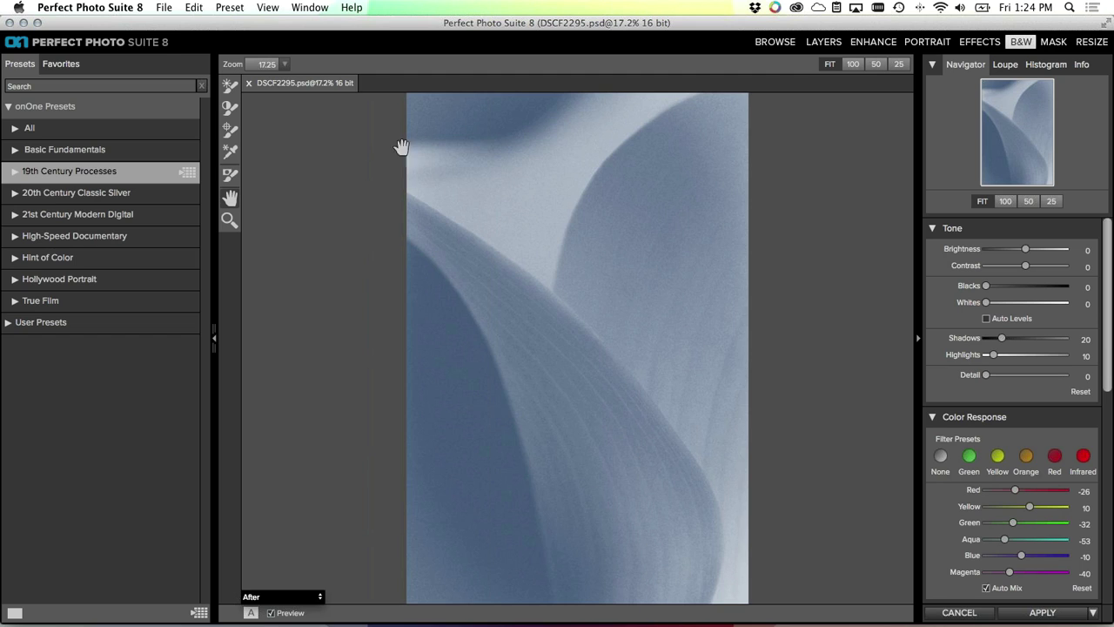
Darken the green background with targeted brightness until Green is -100, and set the tone Detail to 34
{"action": "left_click", "coordinate": [230, 154]}
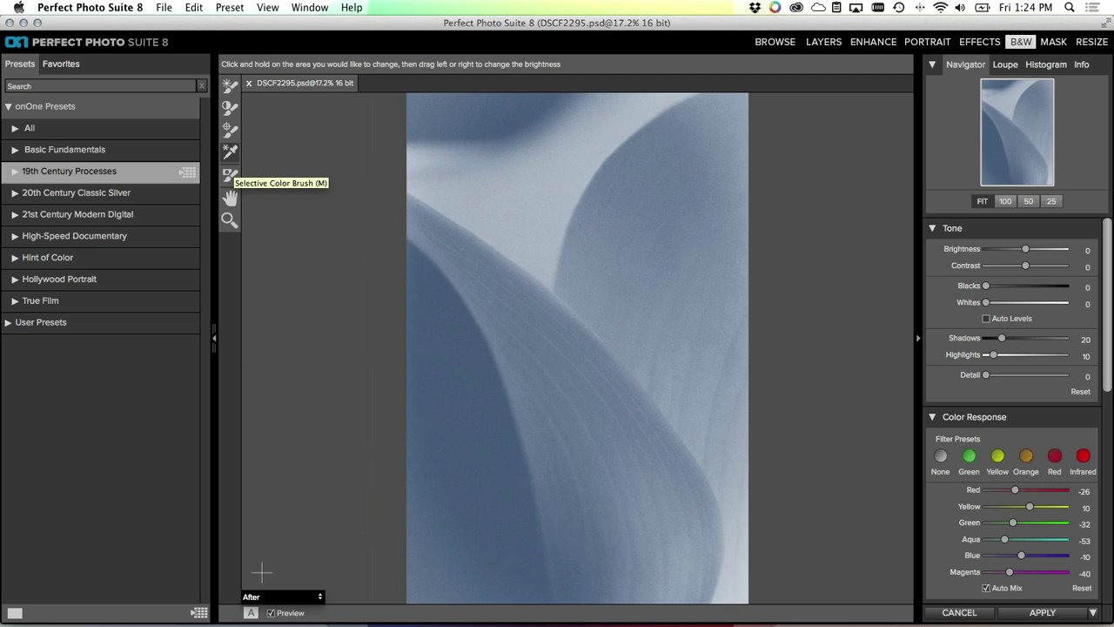
{"action": "left_click", "coordinate": [272, 613]}
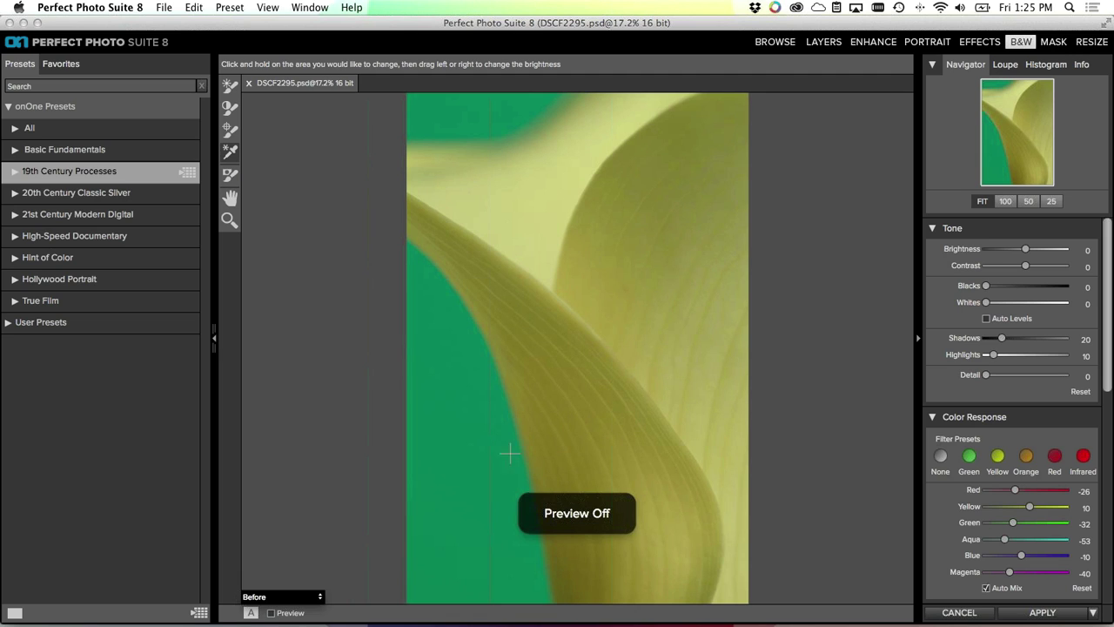
{"action": "left_click", "coordinate": [271, 613]}
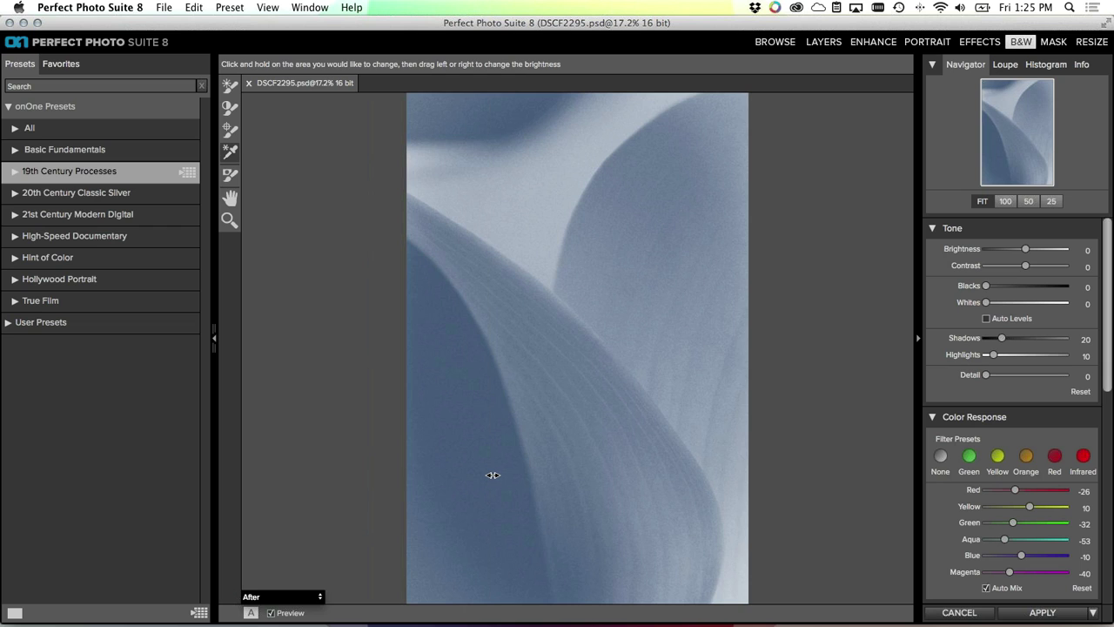
{"action": "left_click_drag", "start_coordinate": [493, 475], "coordinate": [414, 474]}
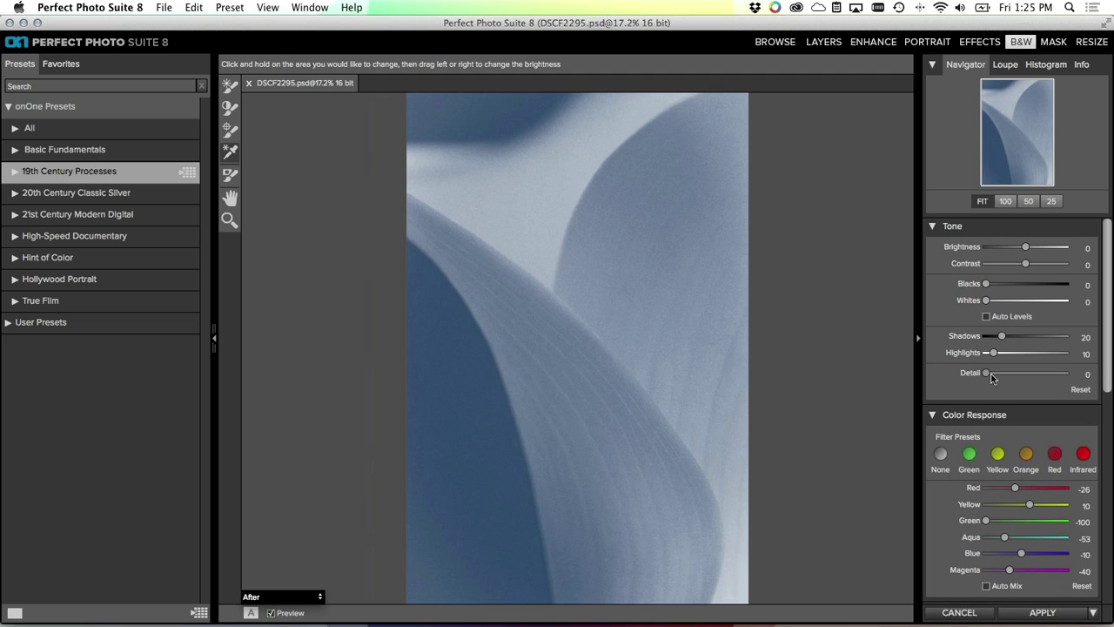
{"action": "left_click_drag", "start_coordinate": [986, 374], "coordinate": [1013, 376]}
Show Before and After side by side and brighten the yellow petals with targeted brightness until Yellow is 56
{"action": "left_click", "coordinate": [252, 612]}
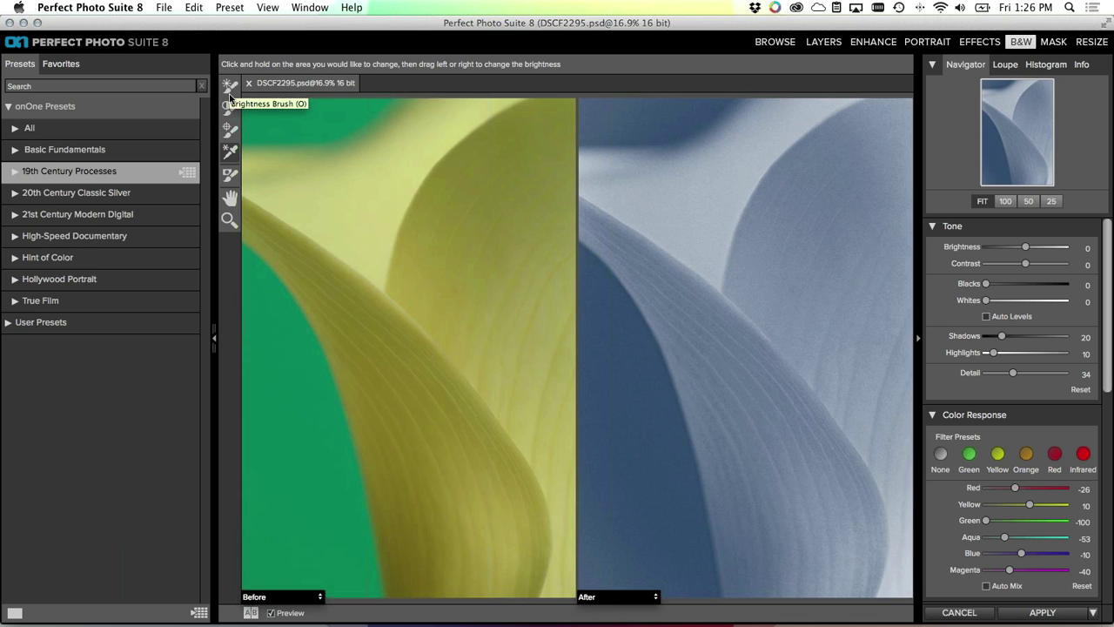
{"action": "left_click", "coordinate": [228, 154]}
{"action": "left_click_drag", "start_coordinate": [653, 450], "coordinate": [823, 449]}
{"action": "left_click_drag", "start_coordinate": [717, 451], "coordinate": [568, 448]}
{"action": "mouse_move", "coordinate": [767, 445]}
{"action": "left_mouse_down"}
{"action": "mouse_move", "coordinate": [808, 444]}
{"action": "mouse_move", "coordinate": [661, 440]}
{"action": "mouse_move", "coordinate": [775, 438]}
{"action": "mouse_move", "coordinate": [759, 437]}
{"action": "left_mouse_up"}
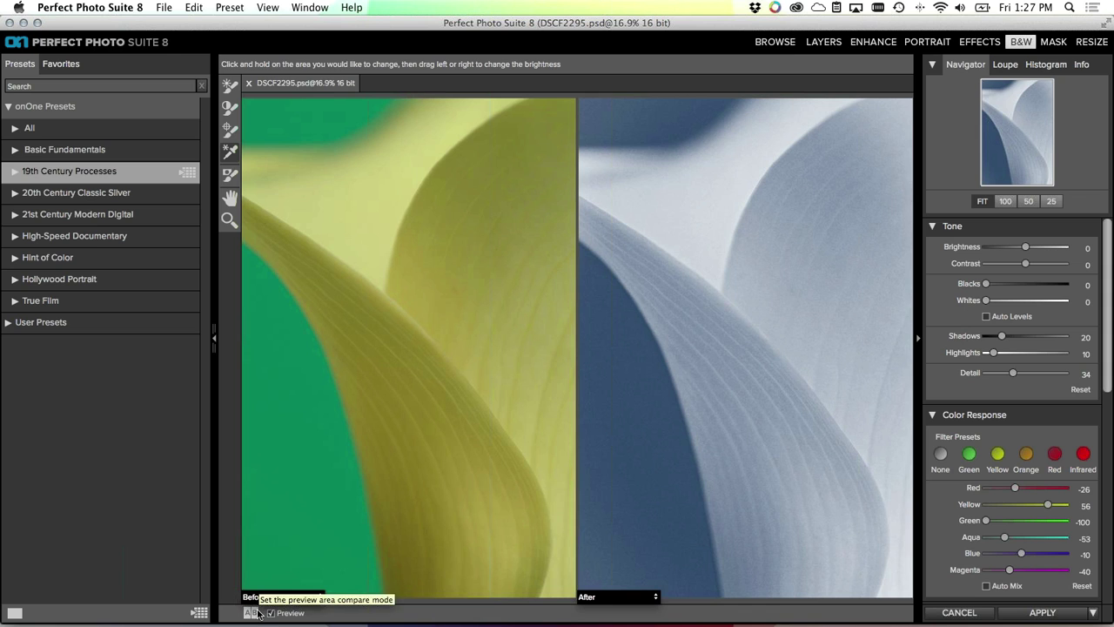
Return to the single After view, check the result with the preview off and on, and apply the black-and-white conversion
{"action": "key", "text": "super+y"}
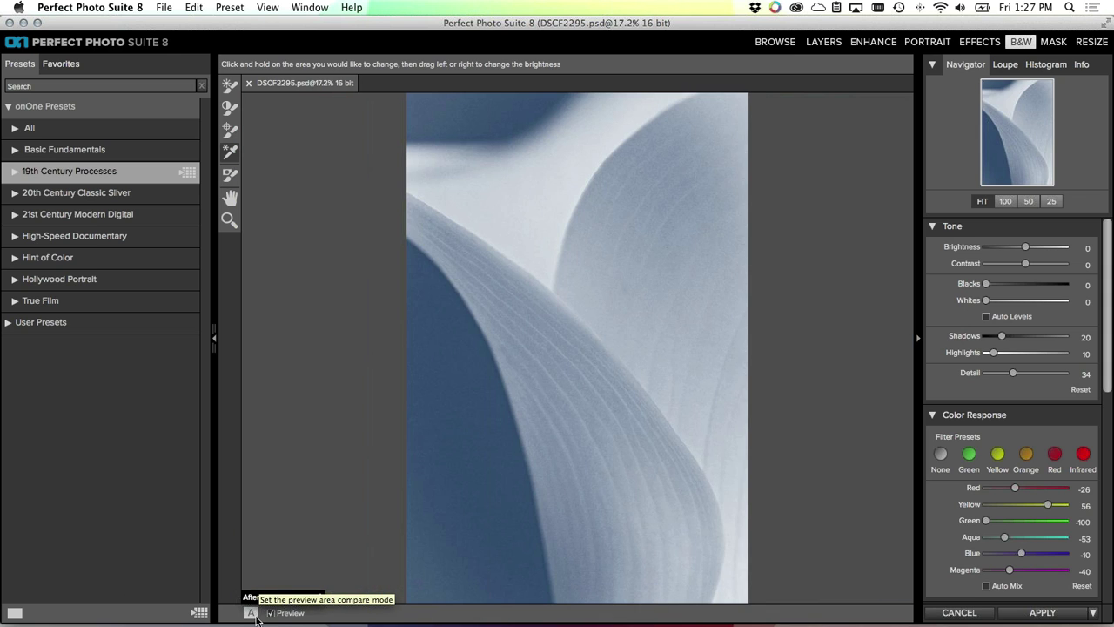
{"action": "left_click", "coordinate": [271, 613]}
{"action": "left_click", "coordinate": [271, 614]}
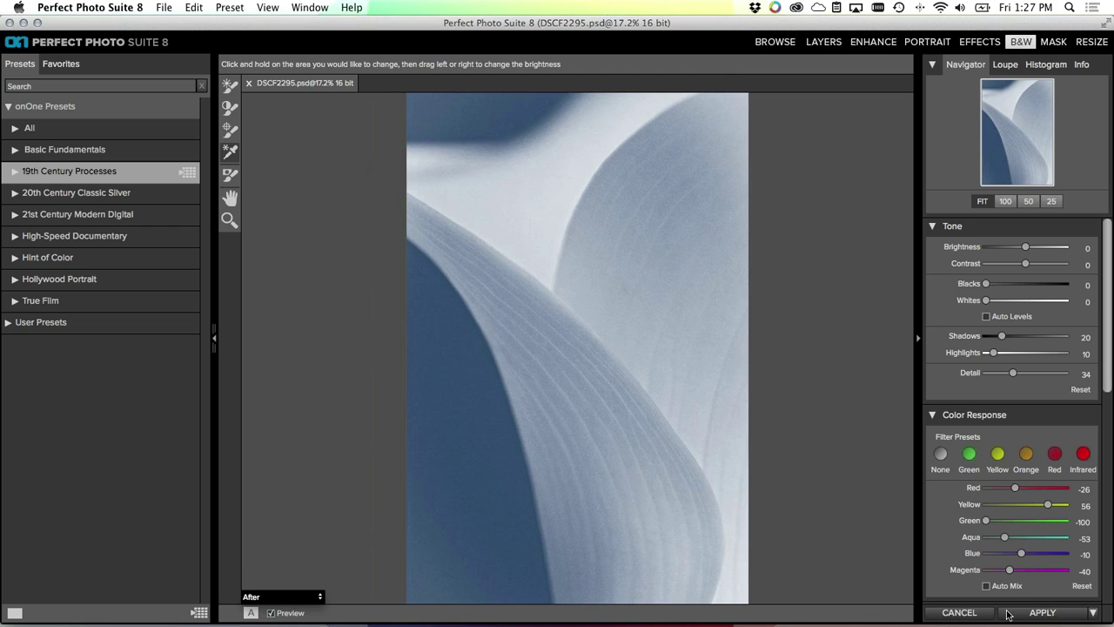
{"action": "left_click", "coordinate": [1011, 614]}
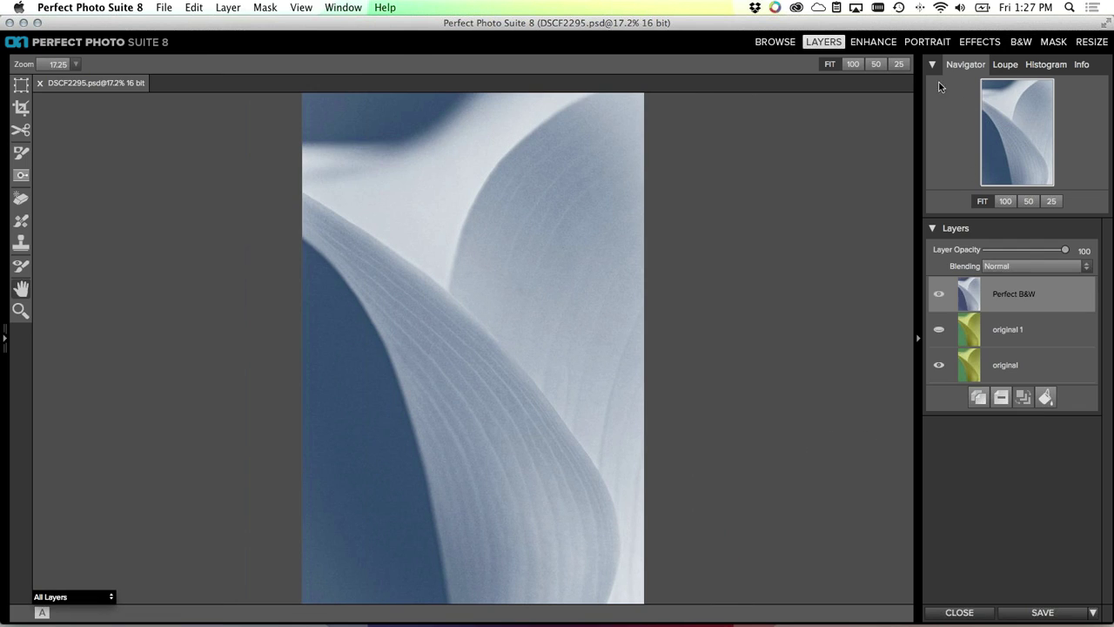
Compare the image with the Perfect B&W layer hidden and shown, save and close DSCF2295.psd, and return to the image browser
{"action": "left_click", "coordinate": [939, 297]}
{"action": "left_click", "coordinate": [939, 297]}
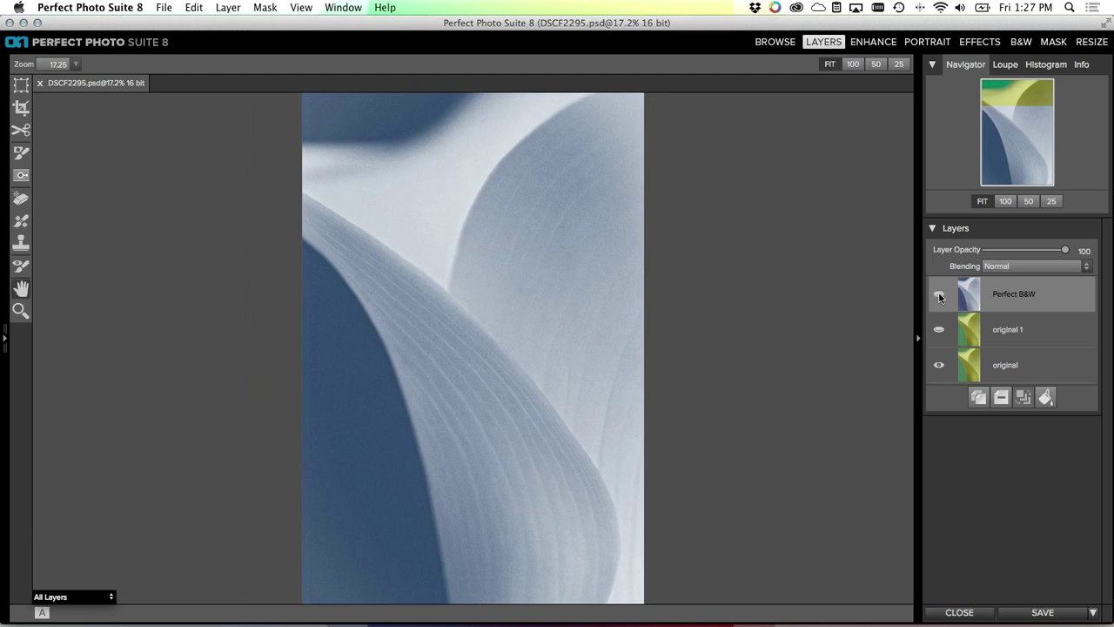
{"action": "left_click", "coordinate": [1029, 614]}
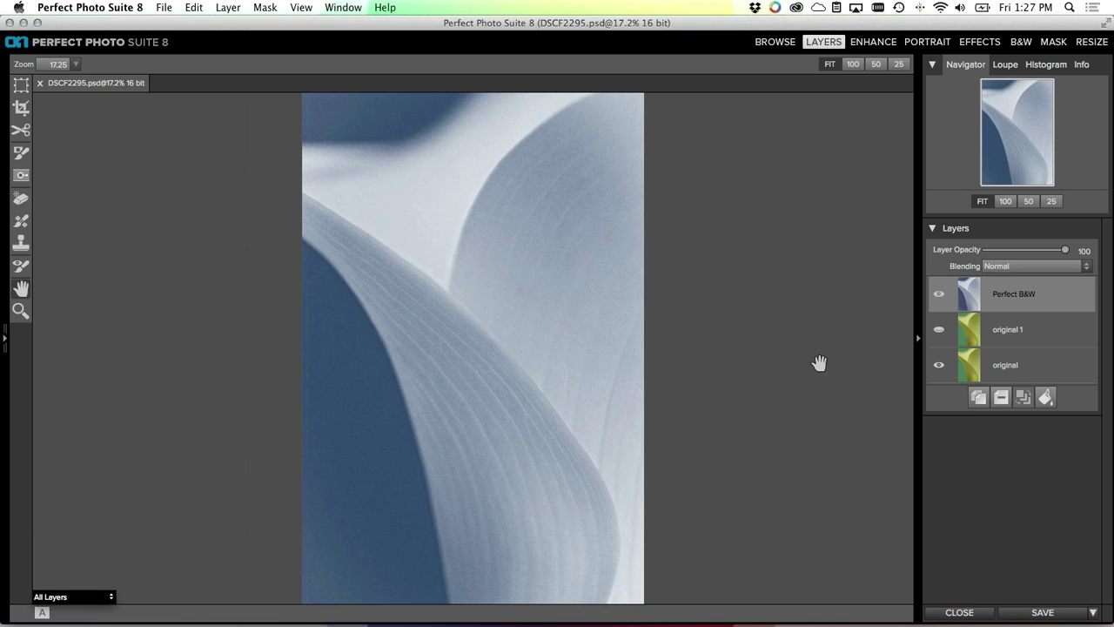
{"action": "left_click", "coordinate": [959, 613]}
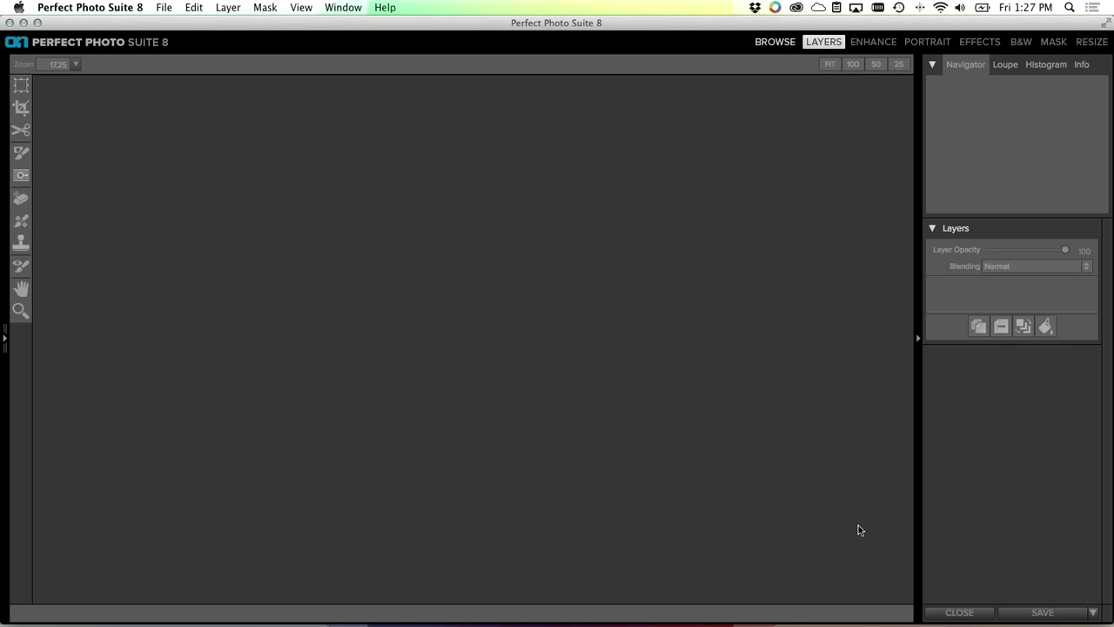
{"action": "left_click", "coordinate": [790, 43]}
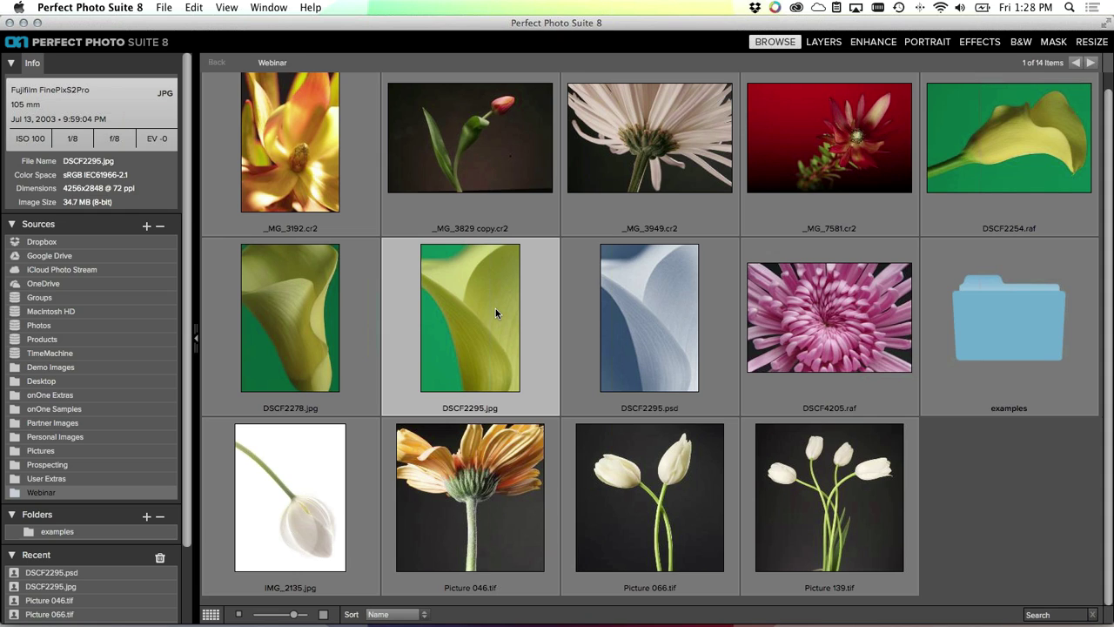
Check the file details of DSCF2295.psd, _MG_3829 copy.cr2, DSCF2295.jpg and Picture 046.tif in the Webinar folder
{"action": "left_click", "coordinate": [611, 313]}
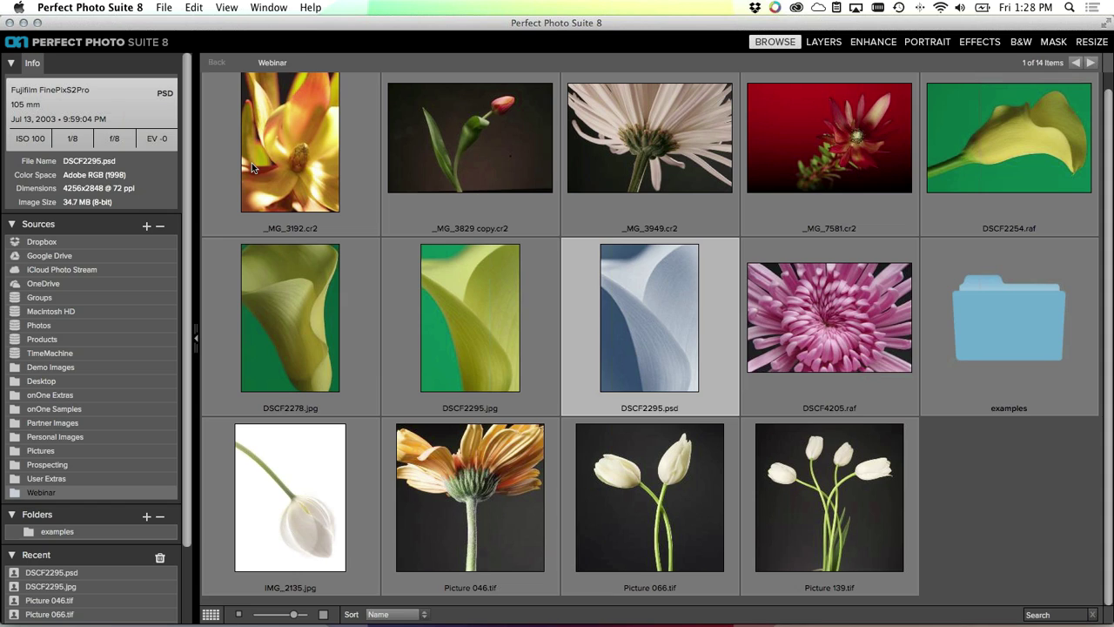
{"action": "left_click", "coordinate": [515, 169]}
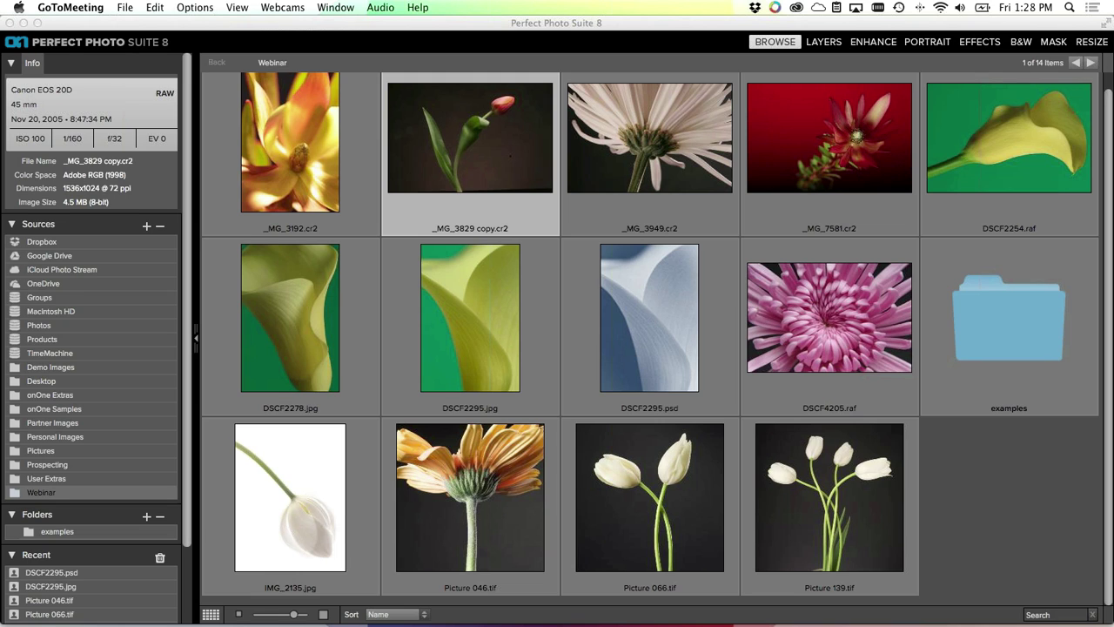
{"action": "left_click", "coordinate": [502, 294]}
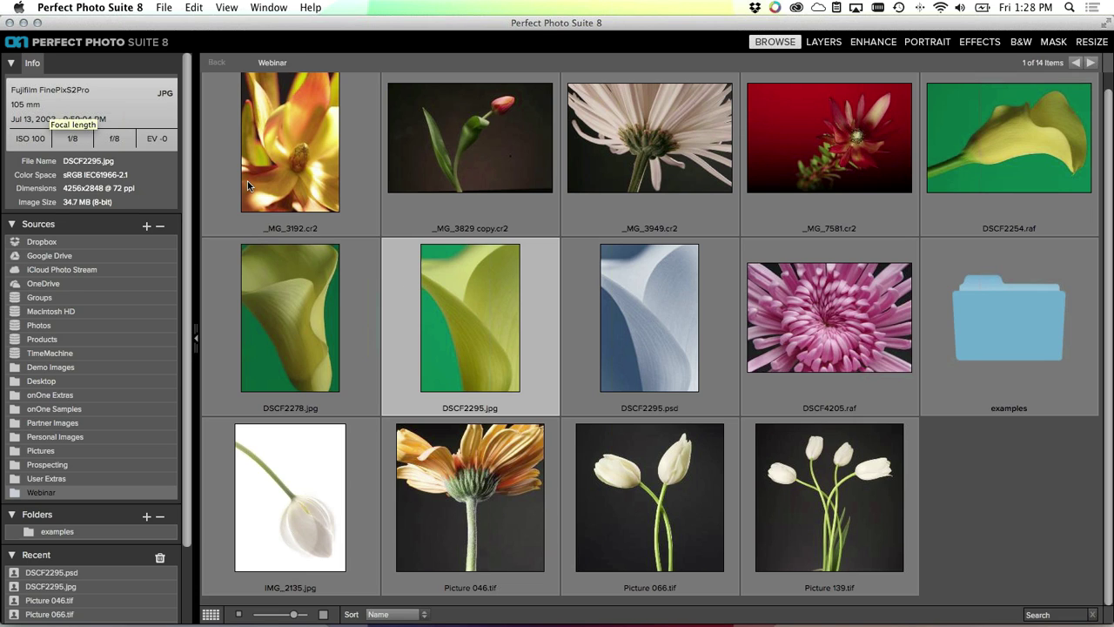
{"action": "left_click", "coordinate": [461, 496]}
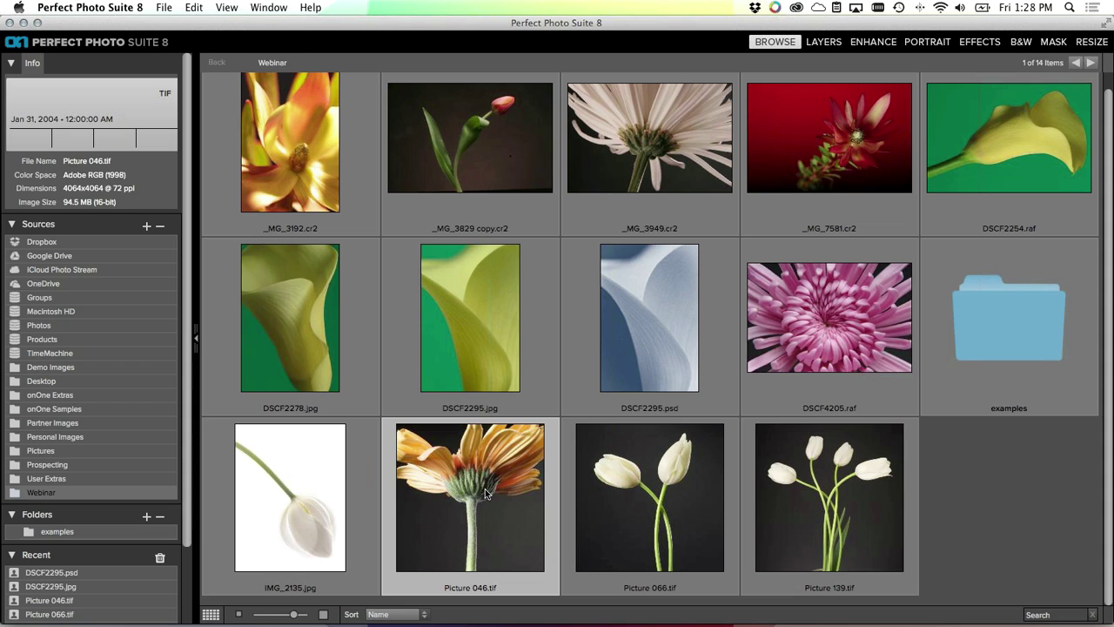
Open _MG_3829 copy.cr2 in Layers as a copy in Photoshop format, Adobe RGB (1998), 16 bit, 300 pixels/inch
{"action": "left_click", "coordinate": [516, 167]}
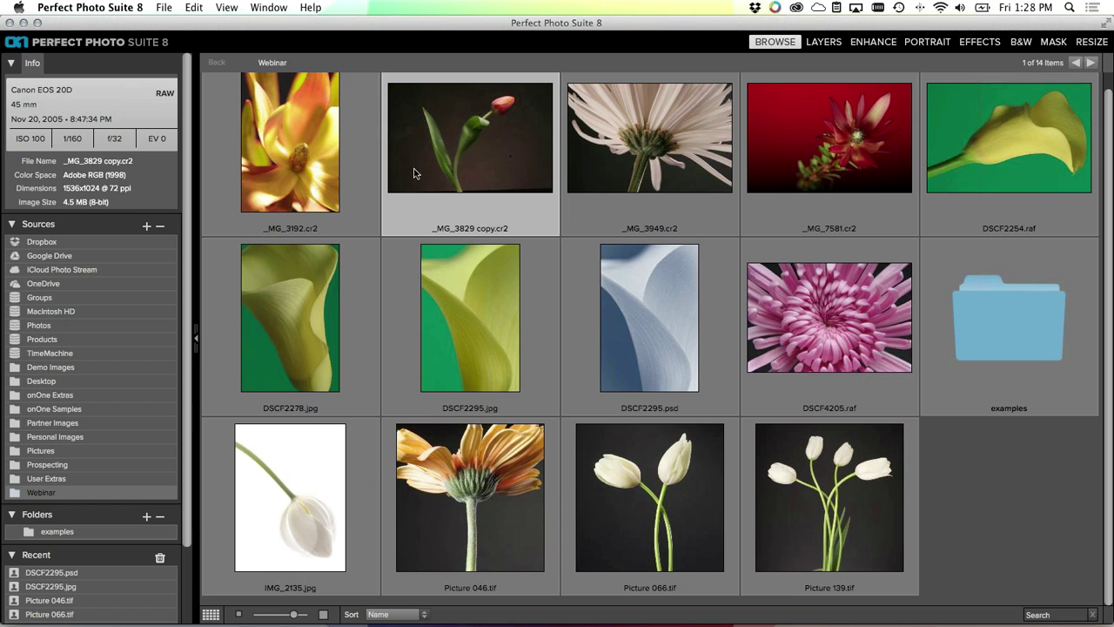
{"action": "left_click", "coordinate": [835, 44]}
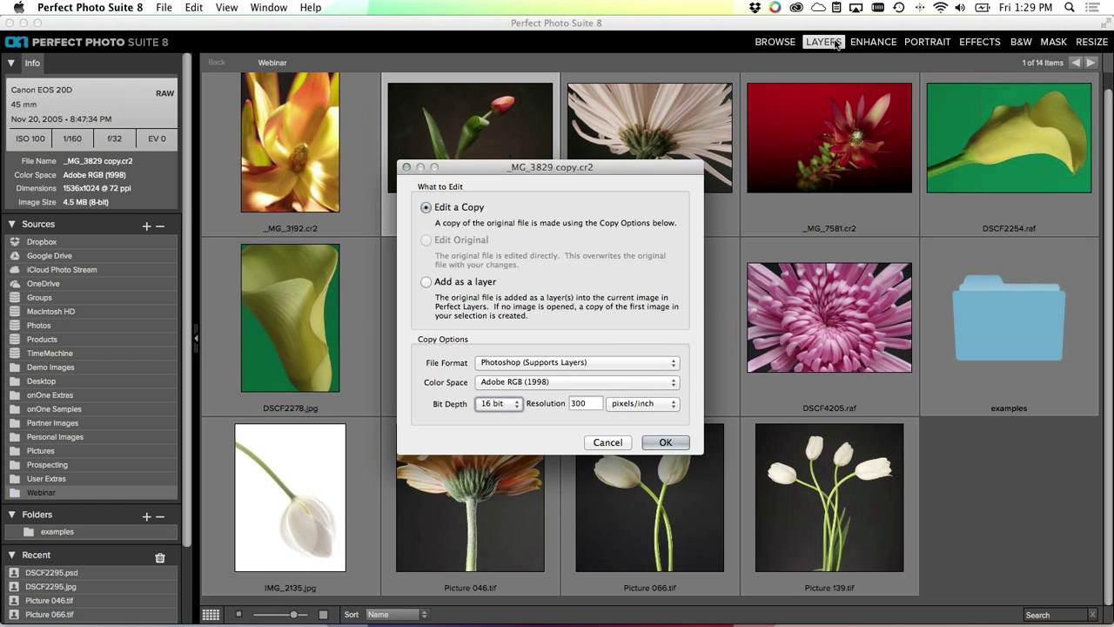
{"action": "left_click", "coordinate": [670, 442]}
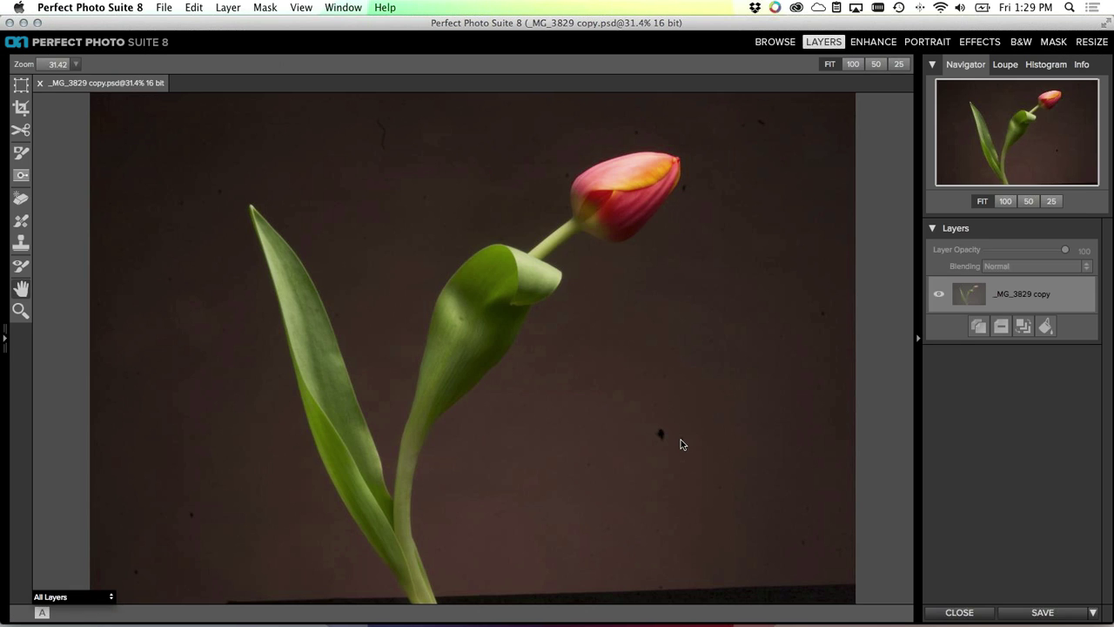
Rename the tulip layer as Original and duplicate it
{"action": "double_click", "coordinate": [1011, 299]}
{"action": "type", "text": "o"}
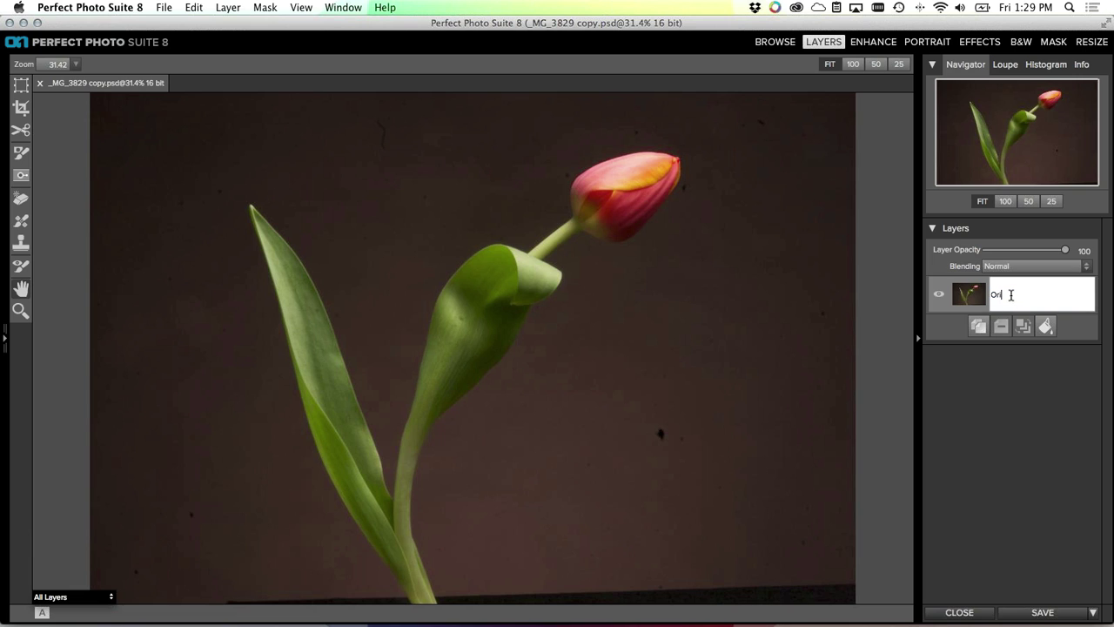
{"action": "key", "text": "Return"}
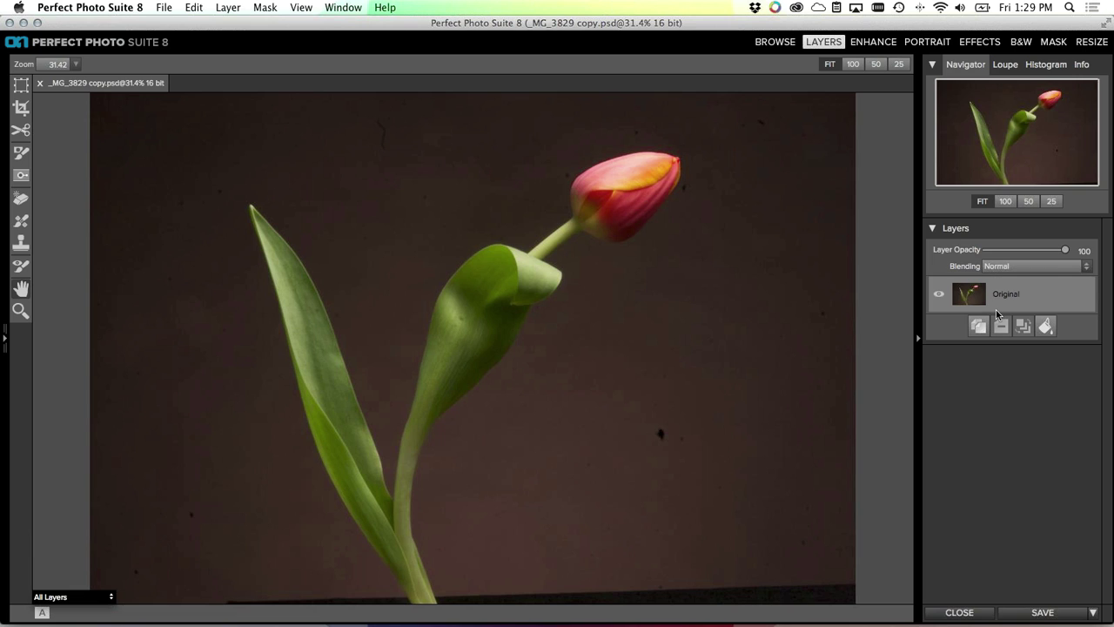
{"action": "left_click", "coordinate": [978, 325]}
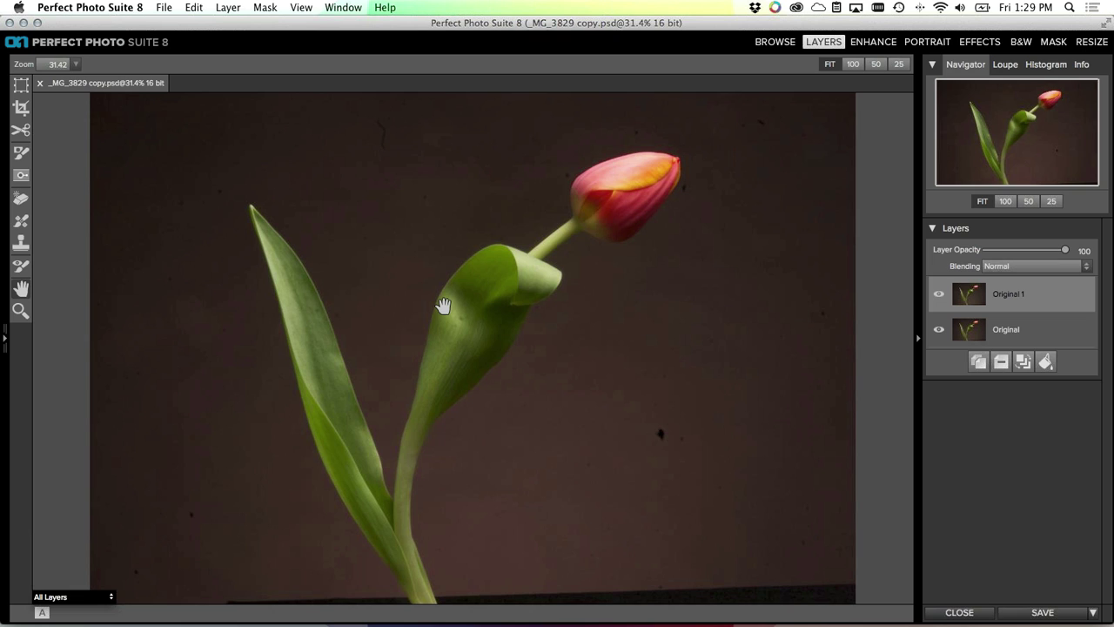
Retouch the large dark spot and the smaller dust spots in the background to the right of the stem, using a brush size up to 80
{"action": "left_click", "coordinate": [22, 222]}
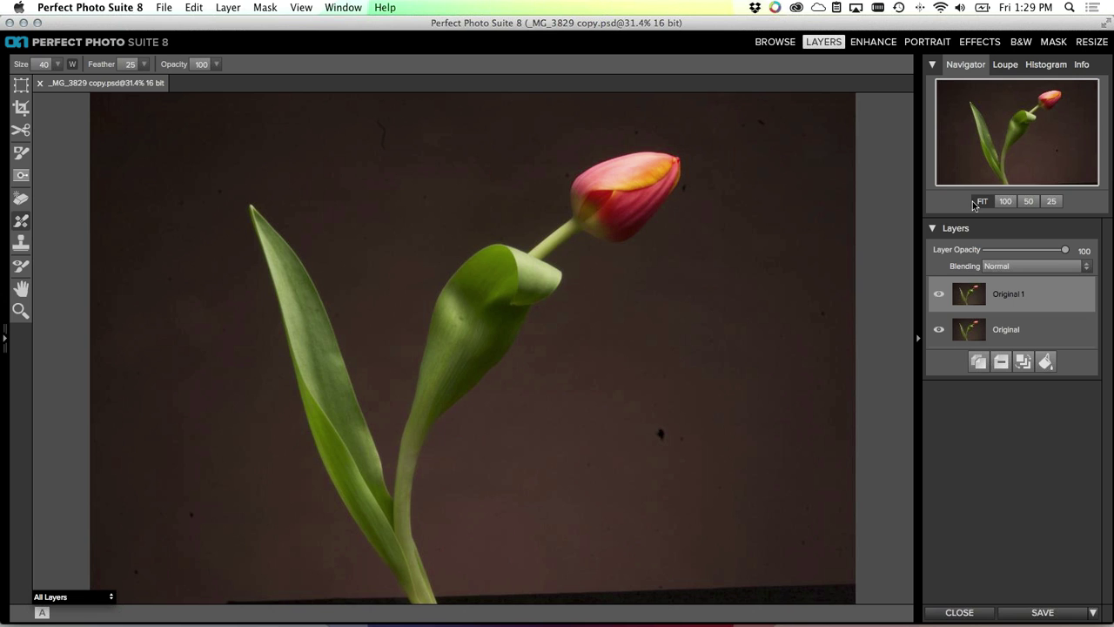
{"action": "left_click", "coordinate": [1028, 201]}
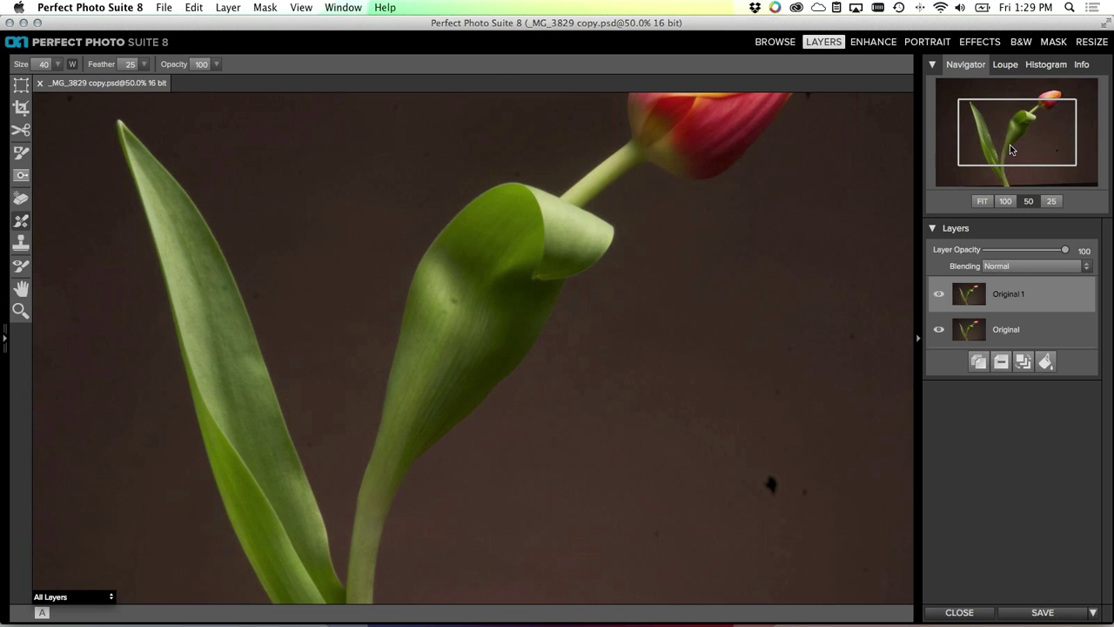
{"action": "left_click_drag", "start_coordinate": [1009, 149], "coordinate": [1021, 166]}
{"action": "key", "text": "bracketright"}
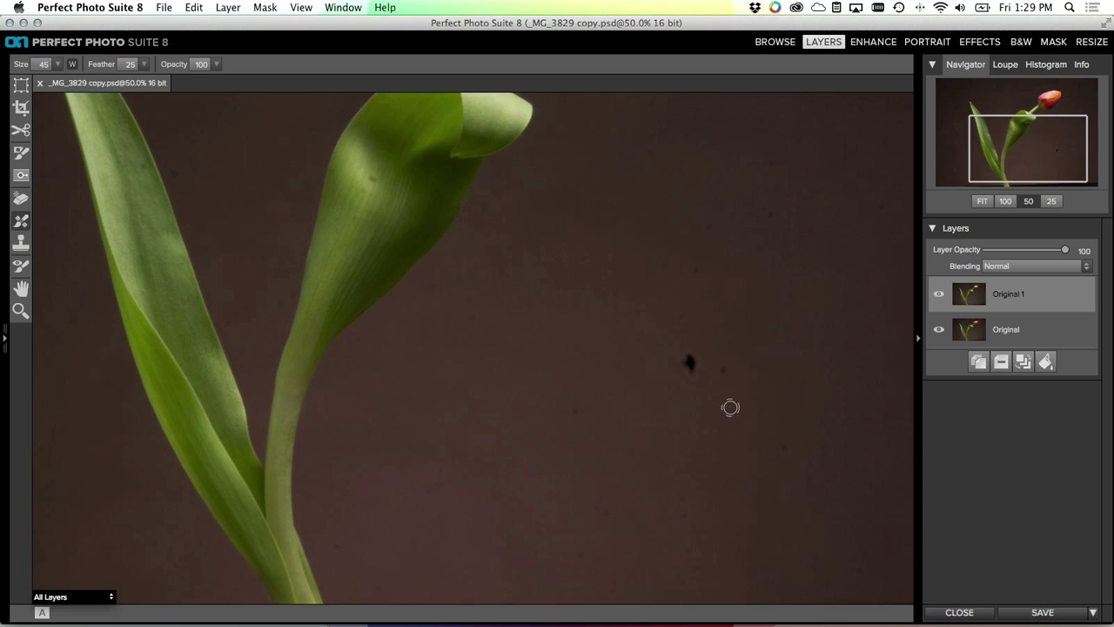
{"action": "left_click", "coordinate": [687, 358]}
{"action": "key", "text": "bracketright"}
{"action": "key", "text": "bracketright"}
{"action": "key", "text": "bracketright"}
{"action": "key", "text": "bracketright"}
{"action": "key", "text": "bracketright"}
{"action": "key", "text": "bracketright"}
{"action": "key", "text": "bracketright"}
{"action": "left_click", "coordinate": [783, 447]}
{"action": "left_click", "coordinate": [592, 530]}
{"action": "left_click", "coordinate": [688, 519]}
{"action": "left_click", "coordinate": [767, 213]}
{"action": "left_click", "coordinate": [876, 209]}
{"action": "left_click", "coordinate": [741, 525]}
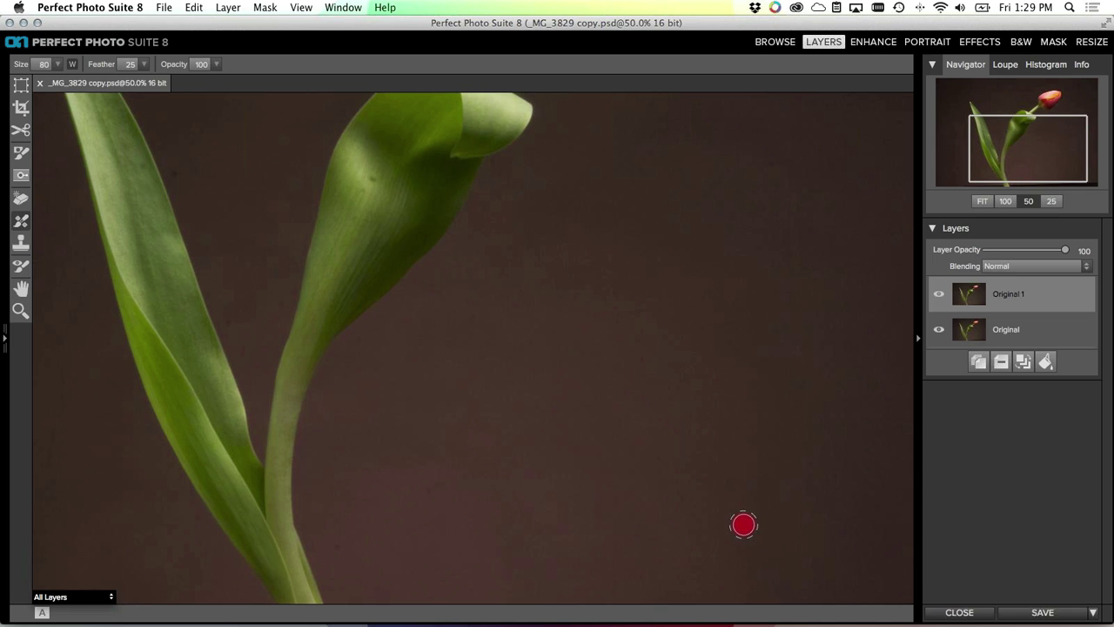
Remove the small blemish on the curled green leaf with a smaller retouch brush
{"action": "key", "text": "bracketleft"}
{"action": "key", "text": "bracketleft"}
{"action": "key", "text": "bracketleft"}
{"action": "key", "text": "bracketleft"}
{"action": "key", "text": "bracketleft"}
{"action": "key", "text": "bracketleft"}
{"action": "key", "text": "bracketleft"}
{"action": "key", "text": "bracketleft"}
{"action": "key", "text": "bracketleft"}
{"action": "left_click", "coordinate": [371, 179]}
Retouch the dust spots in the background around the tulip bloom with the brush size at 70
{"action": "key", "text": "bracketright"}
{"action": "key", "text": "bracketright"}
{"action": "key", "text": "bracketright"}
{"action": "key", "text": "bracketright"}
{"action": "key", "text": "bracketright"}
{"action": "key", "text": "bracketright"}
{"action": "key", "text": "bracketright"}
{"action": "key", "text": "space"}
{"action": "mouse_move", "coordinate": [690, 203]}
{"action": "left_mouse_down"}
{"action": "mouse_move", "coordinate": [597, 423]}
{"action": "mouse_move", "coordinate": [626, 419]}
{"action": "left_mouse_up"}
{"action": "left_click", "coordinate": [843, 400]}
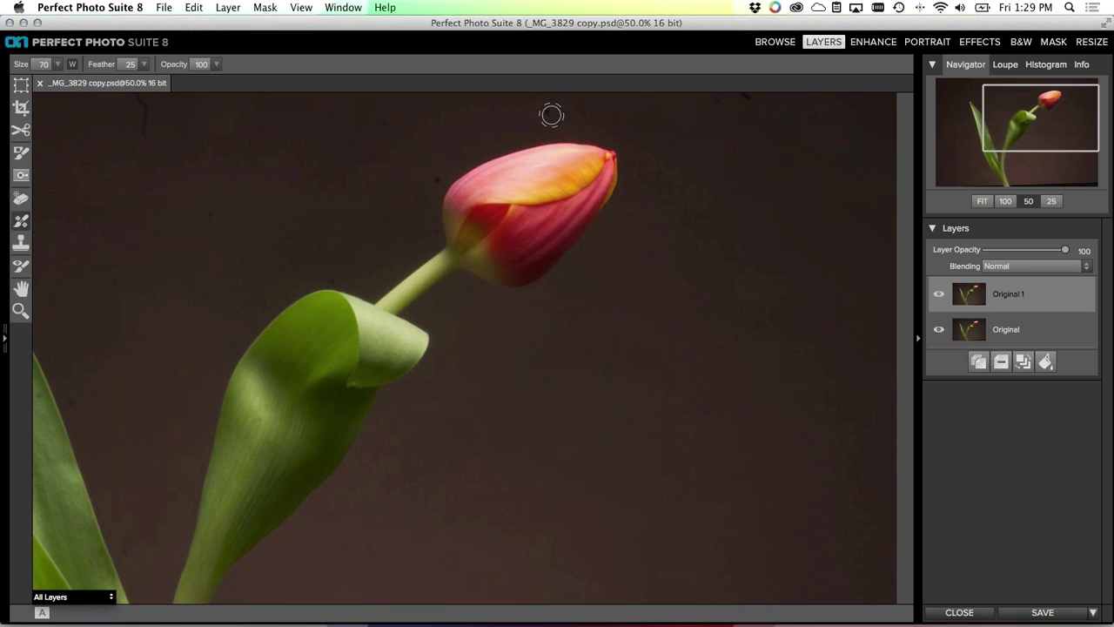
{"action": "left_click", "coordinate": [334, 271]}
Paint out the dark hair-like mark in the upper background and retouch the spots to the left of the long leaf's tip
{"action": "mouse_move", "coordinate": [284, 231]}
{"action": "left_mouse_down"}
{"action": "mouse_move", "coordinate": [365, 169]}
{"action": "mouse_move", "coordinate": [457, 239]}
{"action": "left_mouse_up"}
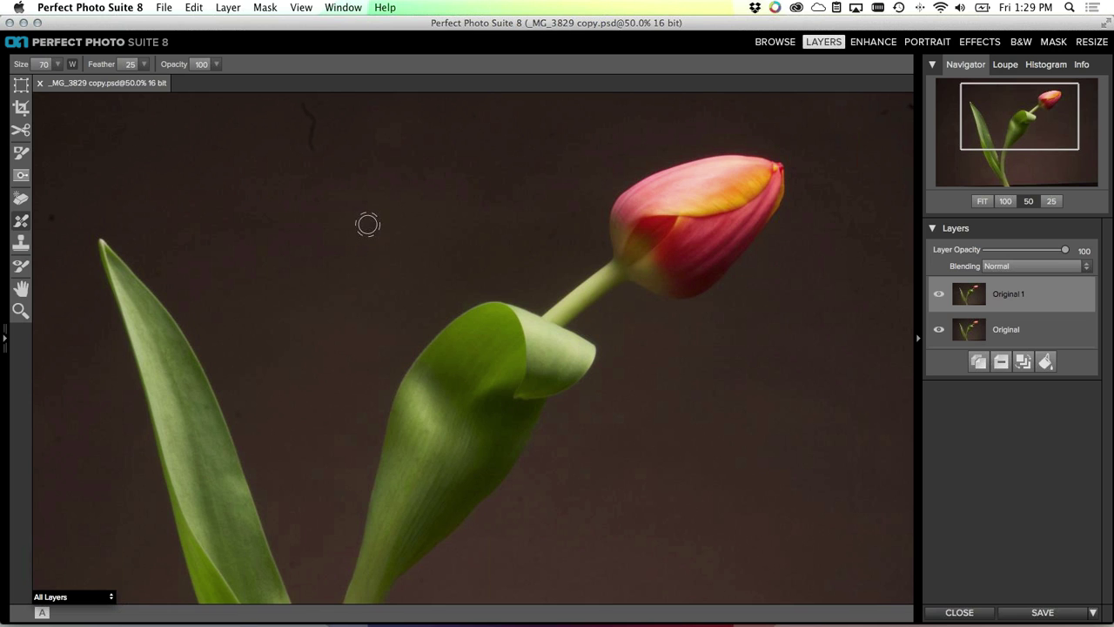
{"action": "key", "text": "space"}
{"action": "left_click_drag", "start_coordinate": [368, 212], "coordinate": [452, 270]}
{"action": "left_click_drag", "start_coordinate": [383, 160], "coordinate": [399, 194]}
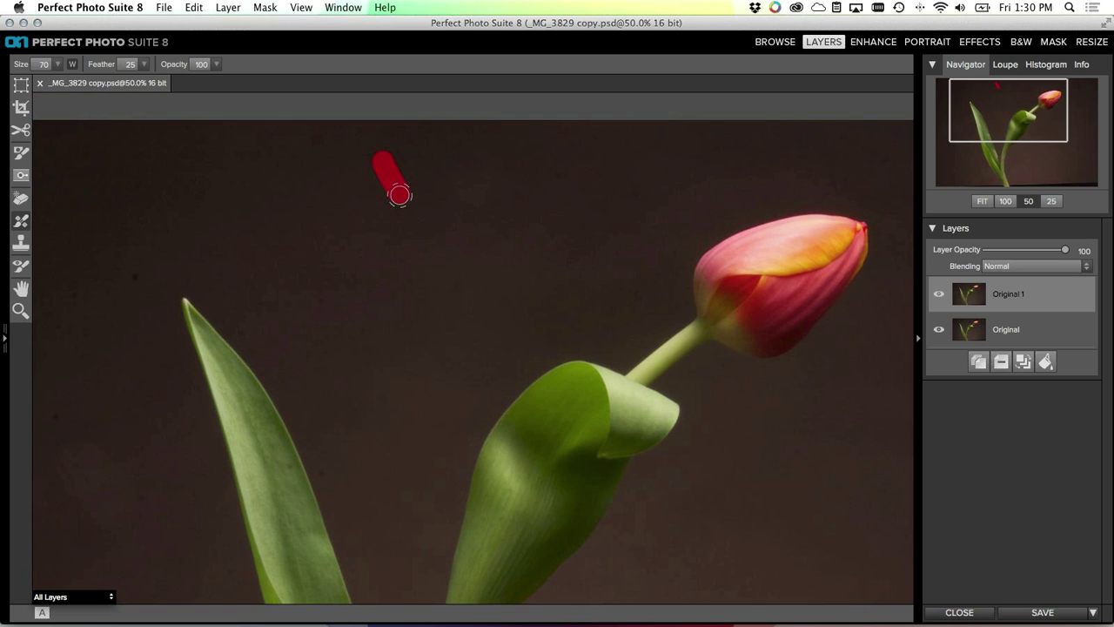
{"action": "key", "text": "space"}
{"action": "mouse_move", "coordinate": [308, 236]}
{"action": "left_mouse_down"}
{"action": "mouse_move", "coordinate": [580, 217]}
{"action": "mouse_move", "coordinate": [538, 218]}
{"action": "left_mouse_up"}
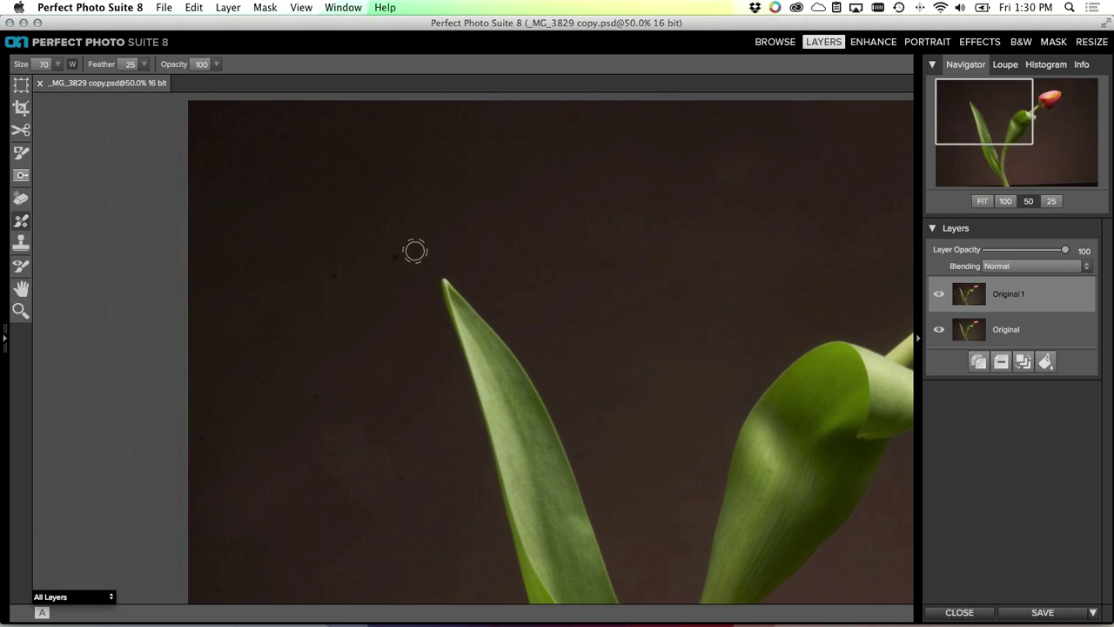
{"action": "left_click", "coordinate": [333, 275]}
Reduce the retouch brush size to 40 and remove the small specks along the right edge of the long leaf
{"action": "key", "text": "space"}
{"action": "left_click_drag", "start_coordinate": [379, 386], "coordinate": [343, 160]}
{"action": "key", "text": "bracketleft"}
{"action": "key", "text": "bracketleft"}
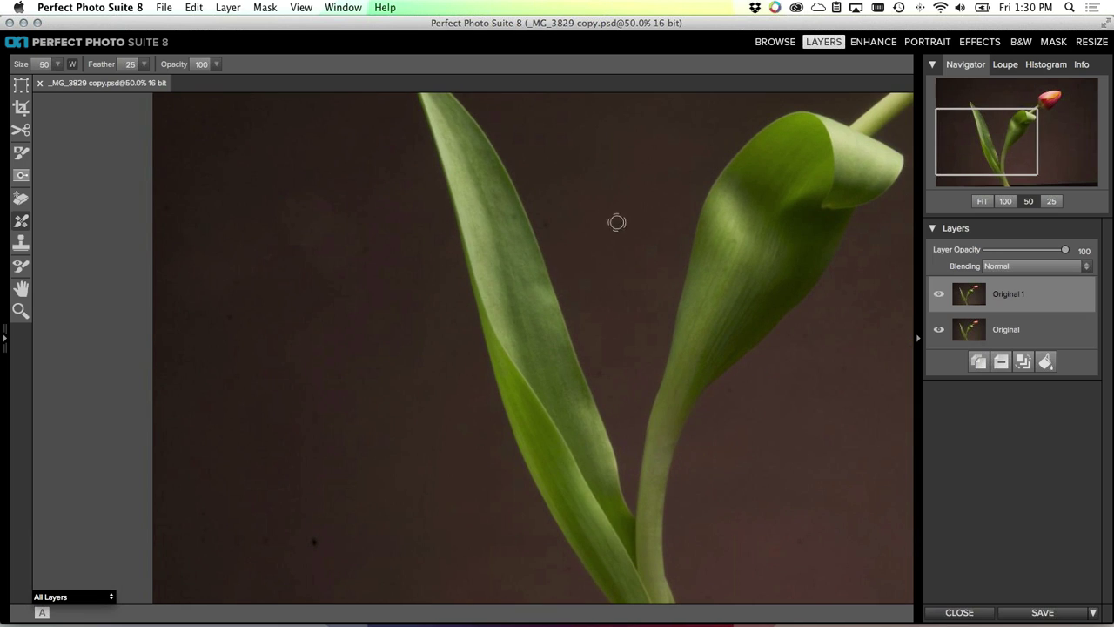
{"action": "key", "text": "bracketleft"}
{"action": "key", "text": "bracketleft"}
{"action": "left_click", "coordinate": [513, 217]}
{"action": "left_click", "coordinate": [598, 373]}
Retouch the remaining spots beside the stem and in the lower-left background, check the cleaned areas, and show the whole photo
{"action": "left_click_drag", "start_coordinate": [778, 522], "coordinate": [734, 430]}
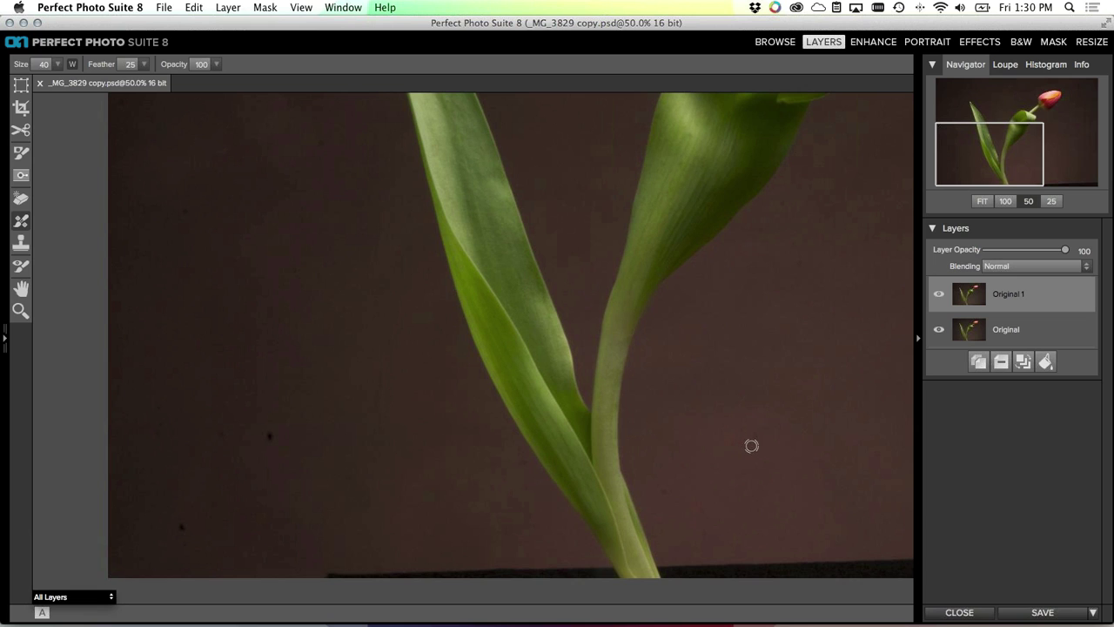
{"action": "left_click", "coordinate": [757, 437]}
{"action": "left_click_drag", "start_coordinate": [470, 374], "coordinate": [564, 364]}
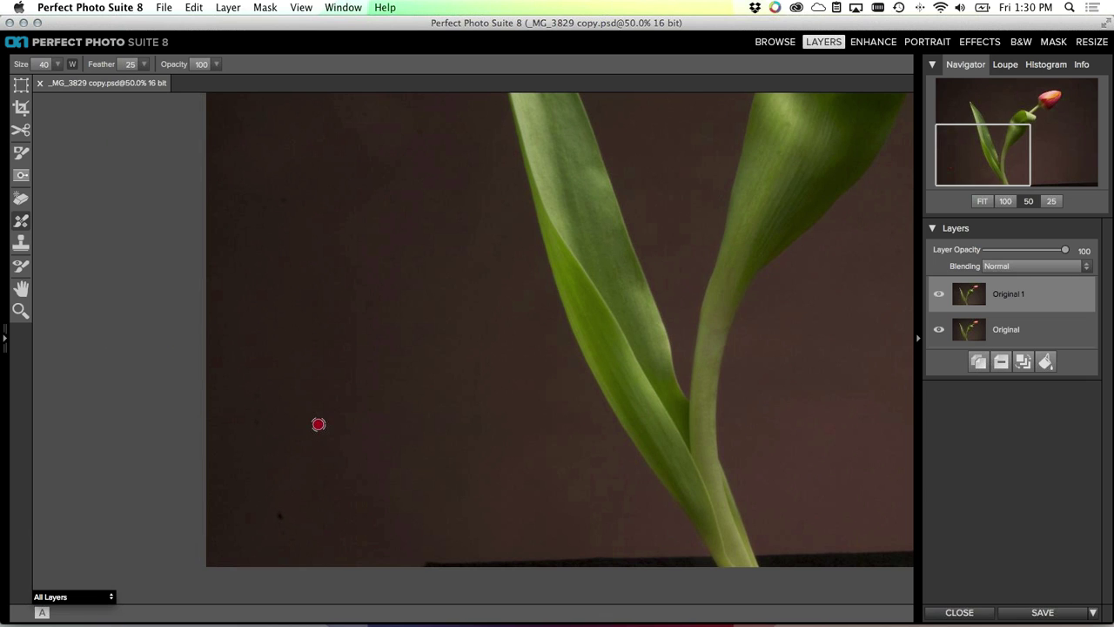
{"action": "left_click", "coordinate": [280, 515]}
{"action": "left_click_drag", "start_coordinate": [467, 450], "coordinate": [536, 519]}
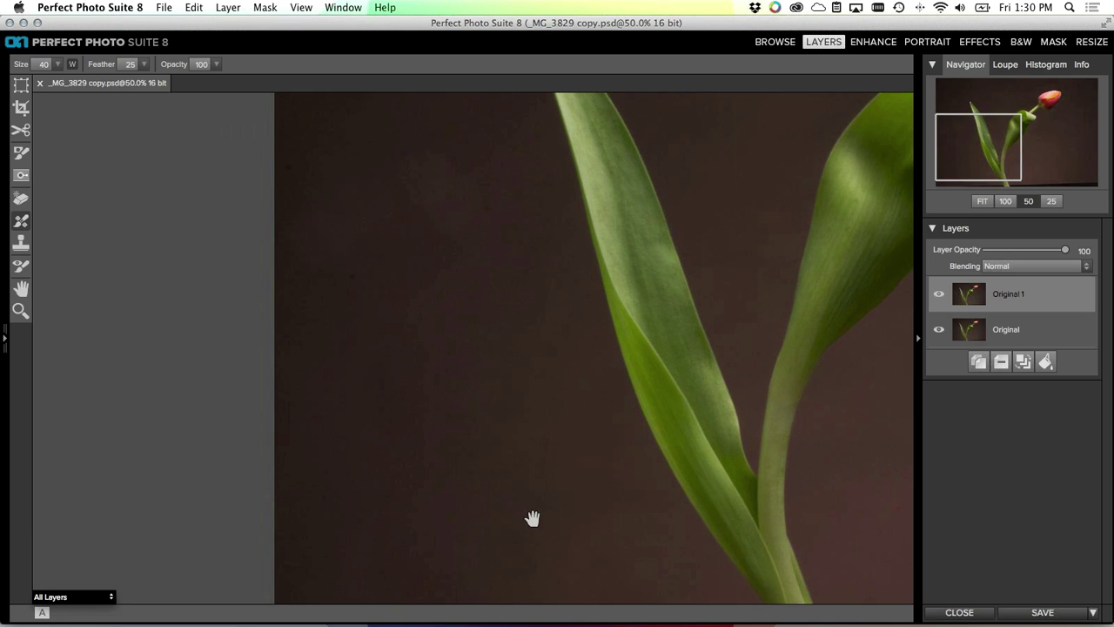
{"action": "left_click", "coordinate": [351, 271]}
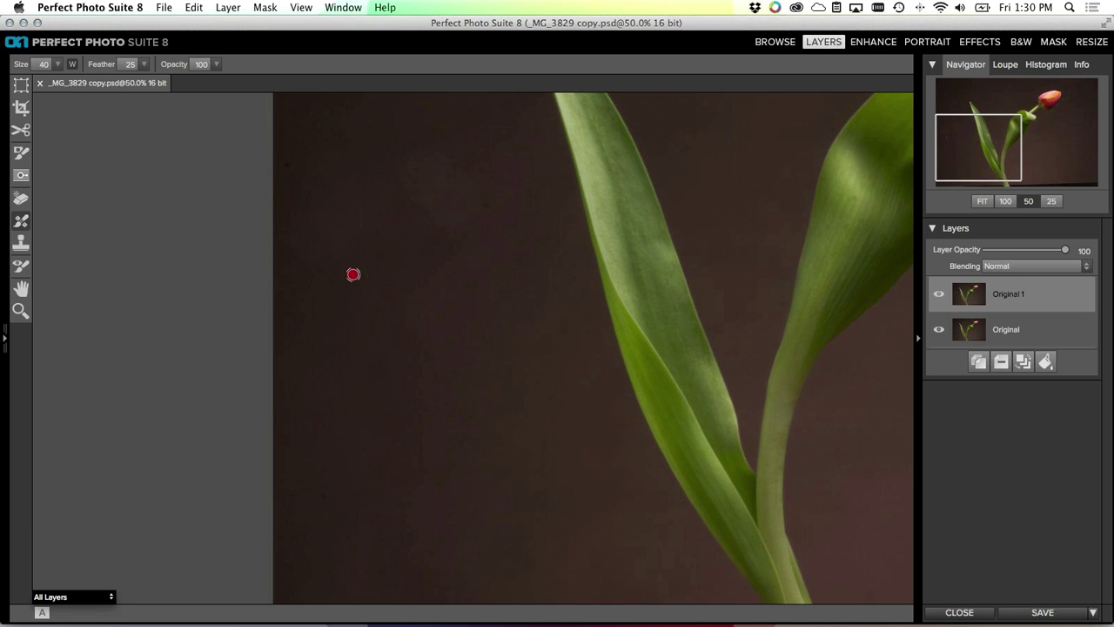
{"action": "left_click", "coordinate": [487, 207]}
{"action": "left_click_drag", "start_coordinate": [490, 267], "coordinate": [490, 311]}
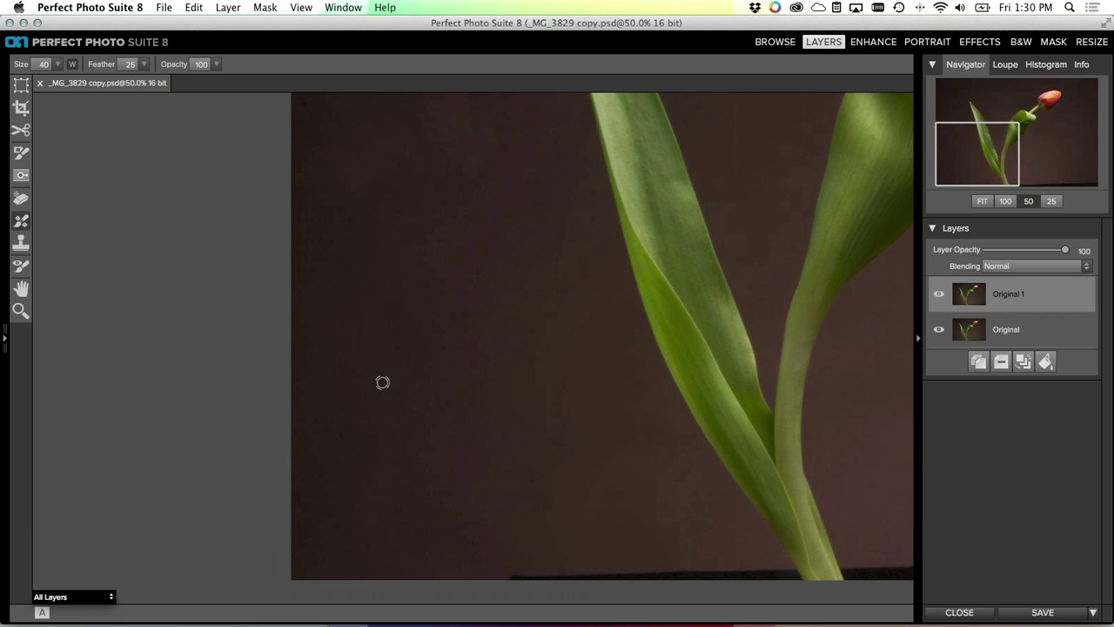
{"action": "mouse_move", "coordinate": [536, 279]}
{"action": "left_mouse_down"}
{"action": "mouse_move", "coordinate": [495, 419]}
{"action": "mouse_move", "coordinate": [423, 462]}
{"action": "left_mouse_up"}
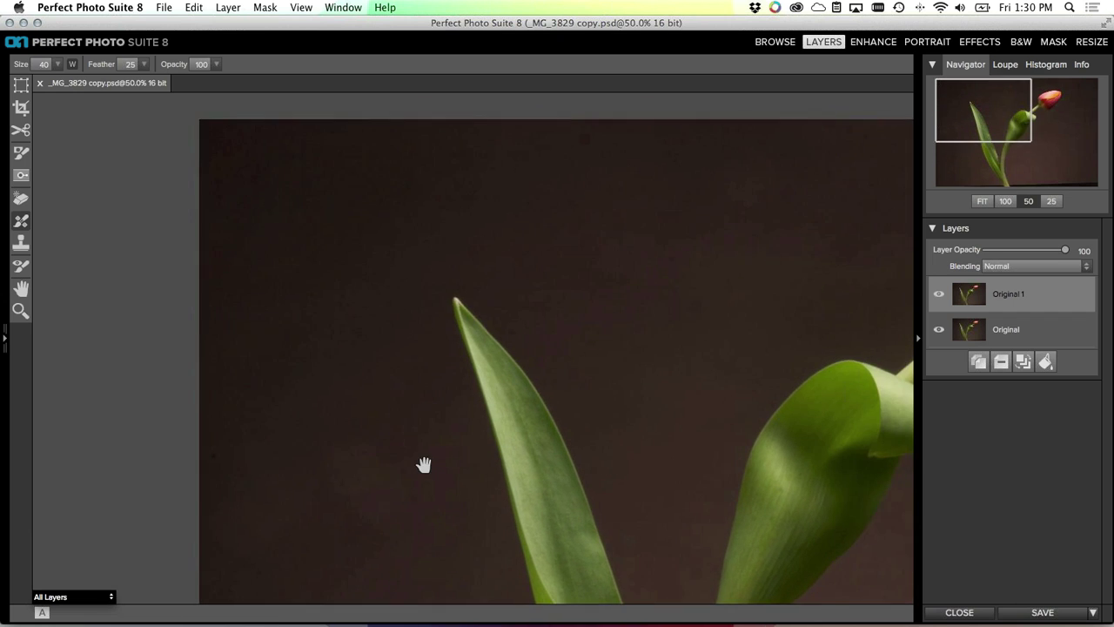
{"action": "scroll", "coordinate": [236, 235], "scroll_direction": "down", "scroll_amount": 10}
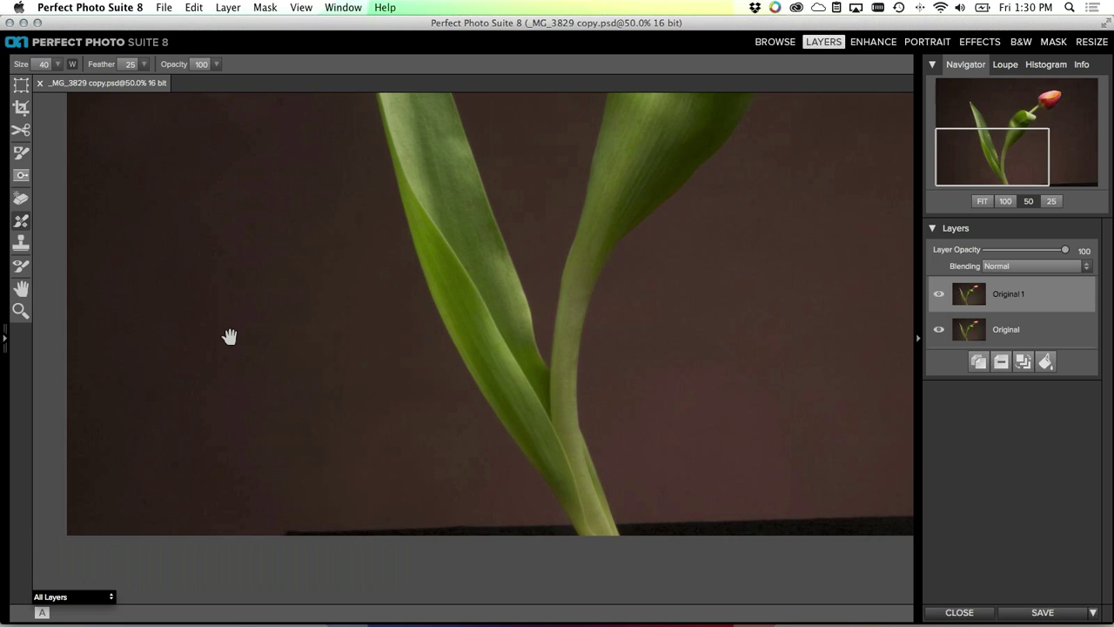
{"action": "scroll", "coordinate": [229, 336], "scroll_direction": "up", "scroll_amount": 10}
{"action": "scroll", "coordinate": [229, 336], "scroll_direction": "left", "scroll_amount": 10}
{"action": "double_click", "coordinate": [21, 290]}
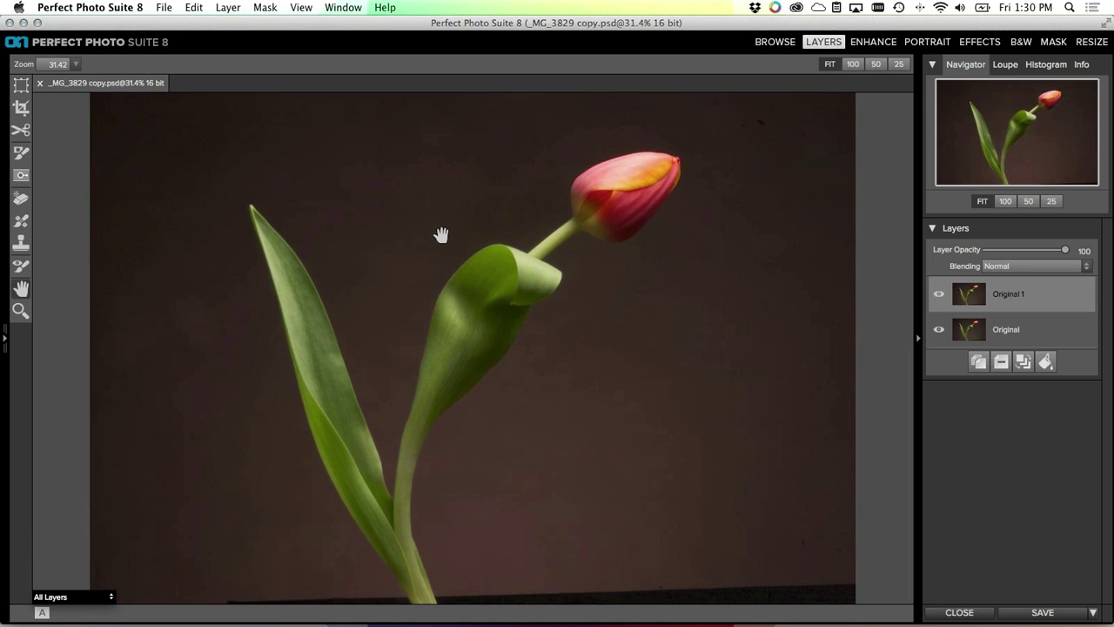
Draw a crop box of about 2797 by 2148 pixels around the tulip, excluding the black strip along the photo's bottom edge
{"action": "left_click", "coordinate": [21, 107]}
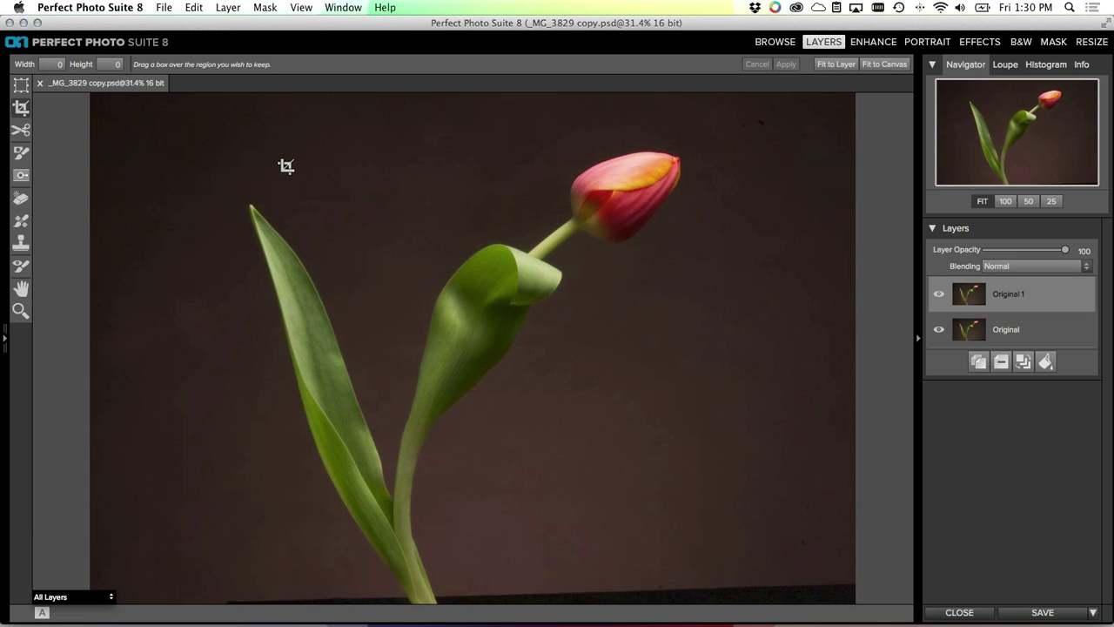
{"action": "left_click_drag", "start_coordinate": [202, 113], "coordinate": [758, 575]}
{"action": "left_click", "coordinate": [759, 576]}
{"action": "left_click_drag", "start_coordinate": [202, 109], "coordinate": [816, 581]}
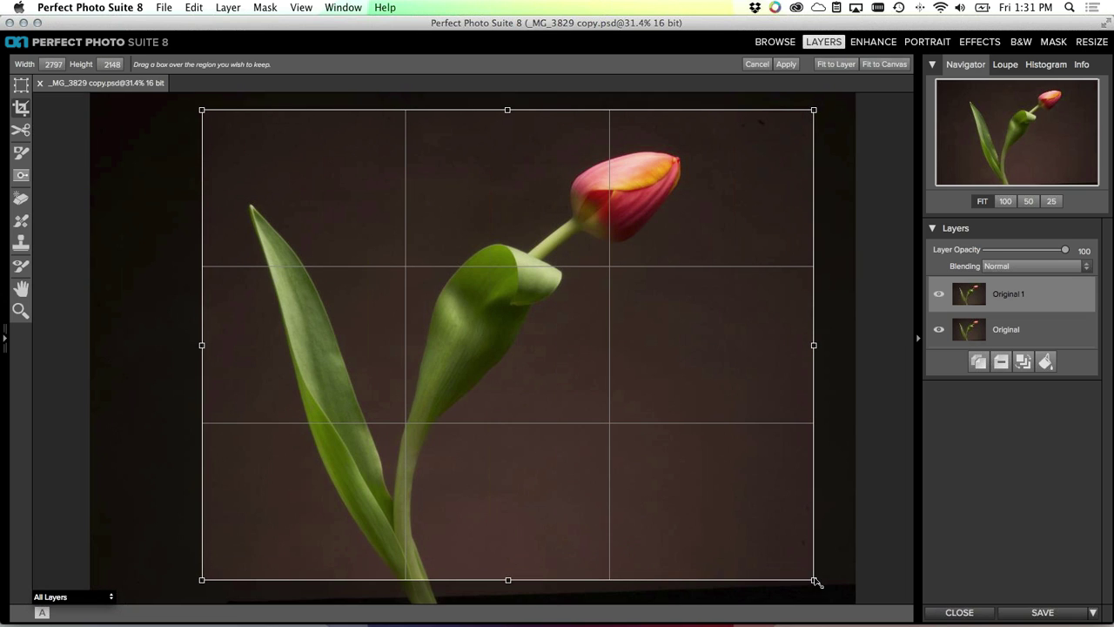
Shift the crop box up and slightly left, widen it to 2966 pixels, and apply the crop
{"action": "left_click_drag", "start_coordinate": [605, 404], "coordinate": [597, 398]}
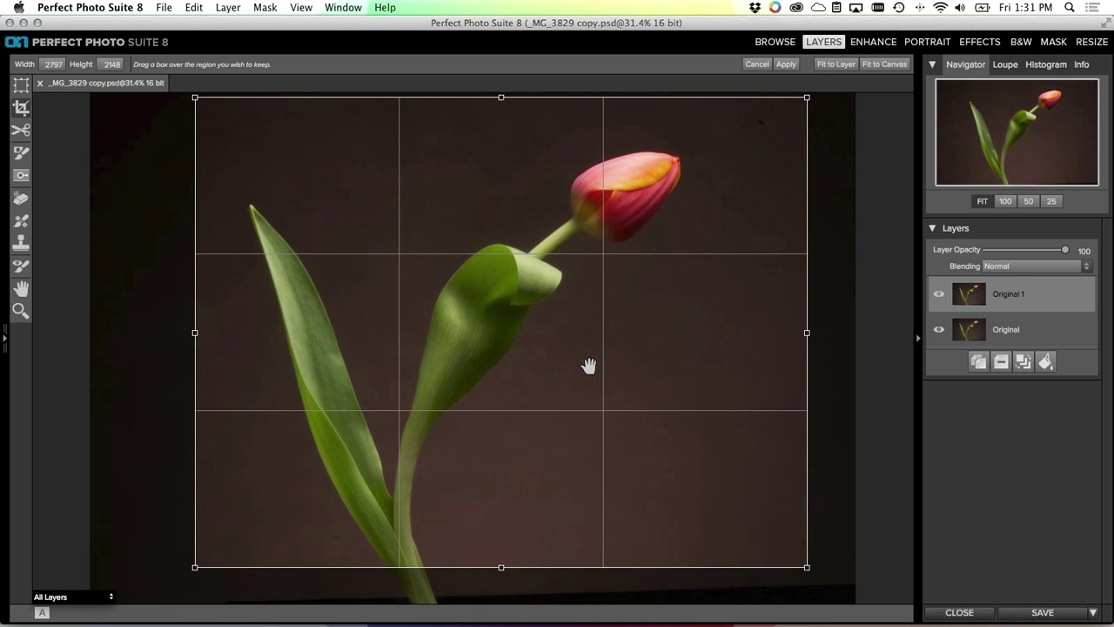
{"action": "left_click_drag", "start_coordinate": [589, 366], "coordinate": [589, 367]}
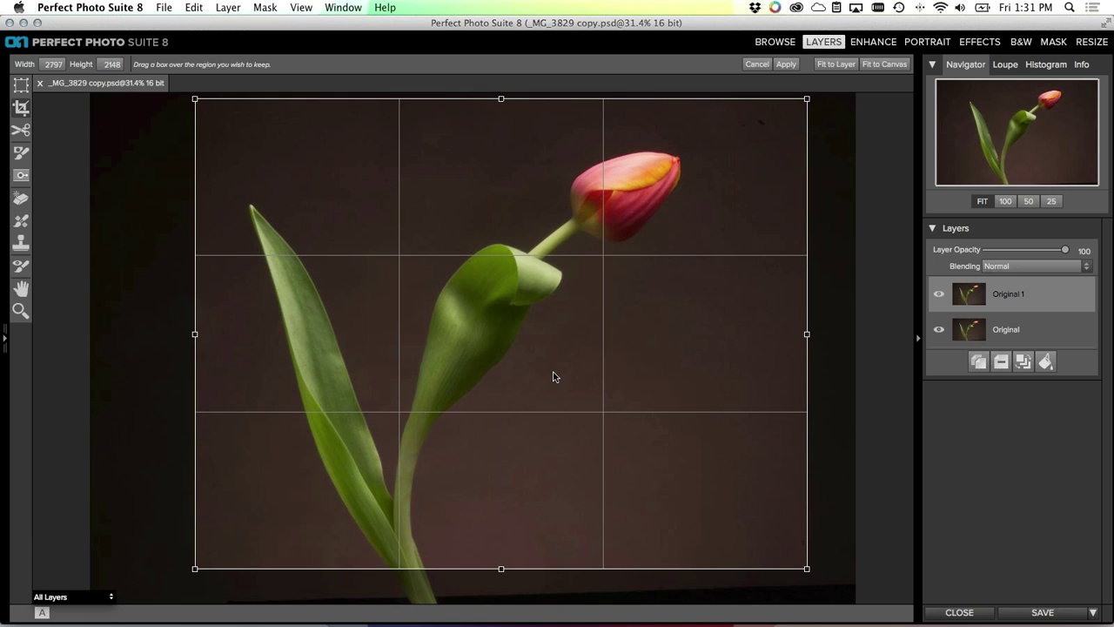
{"action": "left_click_drag", "start_coordinate": [807, 335], "coordinate": [843, 334]}
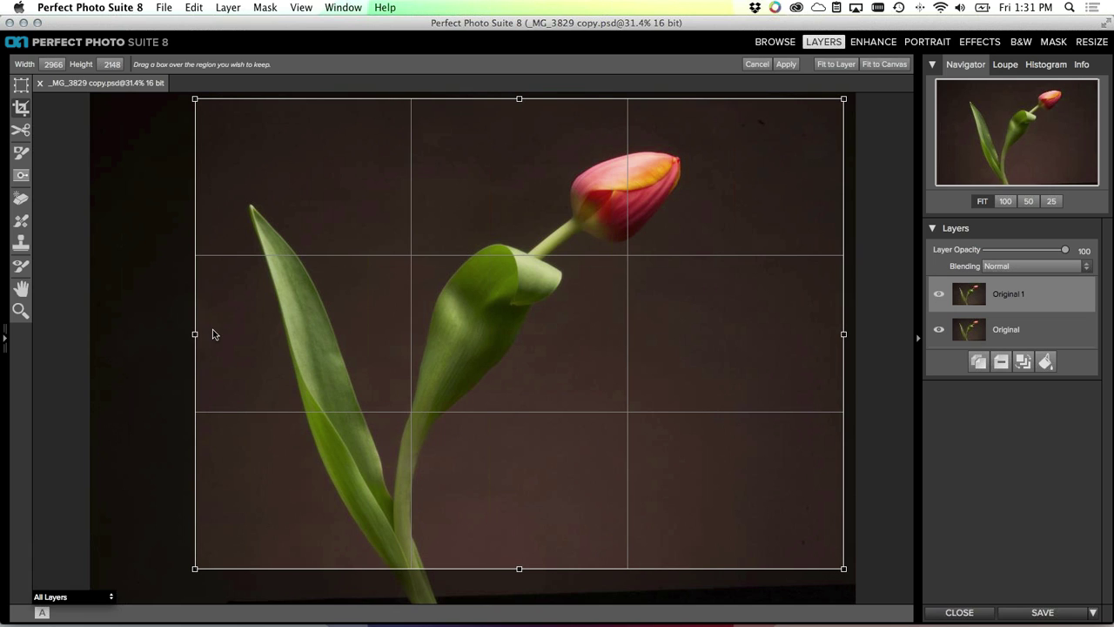
{"action": "left_click_drag", "start_coordinate": [305, 326], "coordinate": [303, 325]}
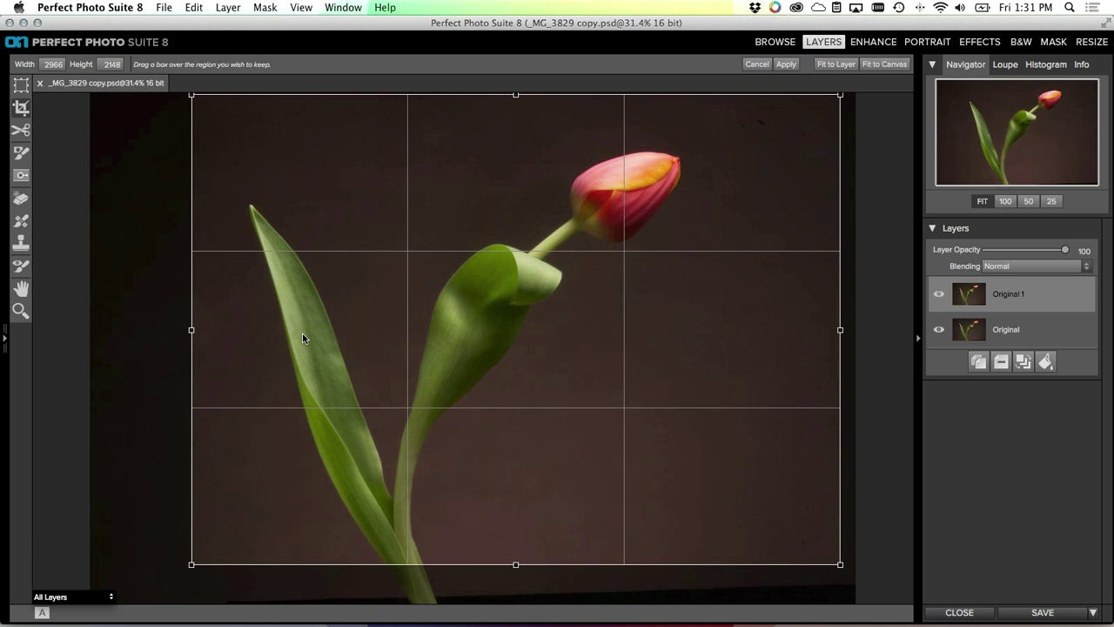
{"action": "left_click", "coordinate": [786, 64]}
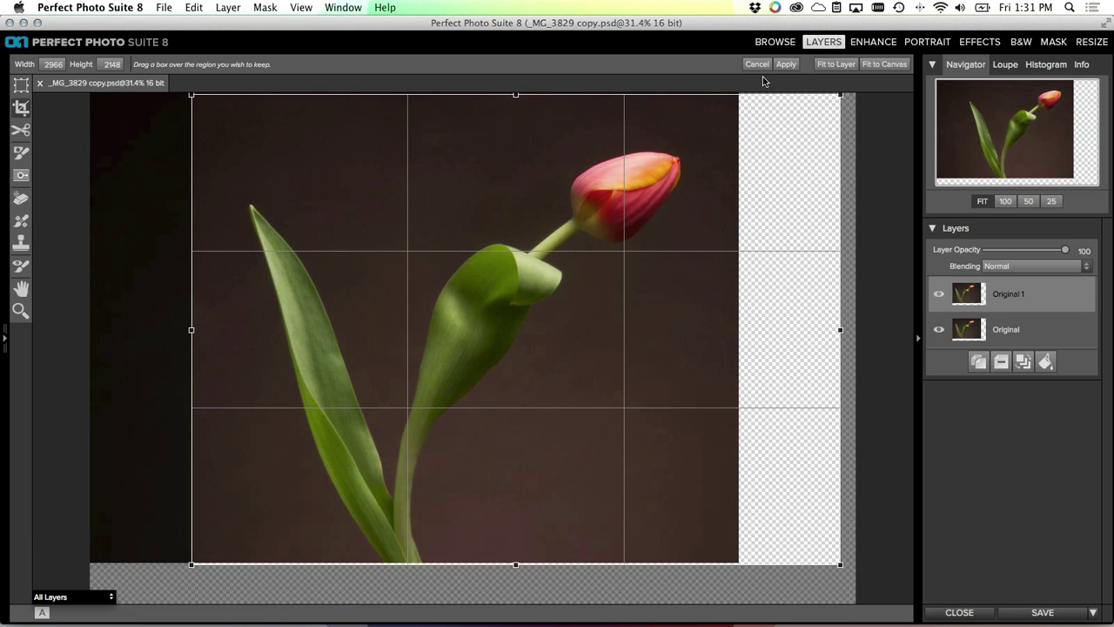
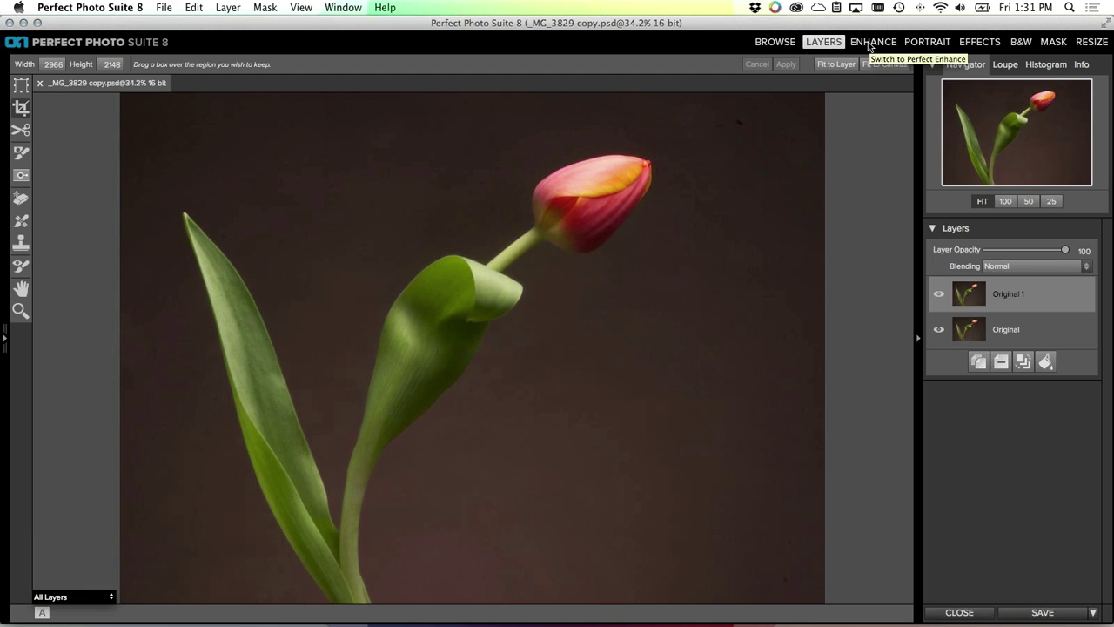
Switch the cropped tulip photo to Perfect Enhance and apply automatic levels
{"action": "left_click", "coordinate": [868, 44]}
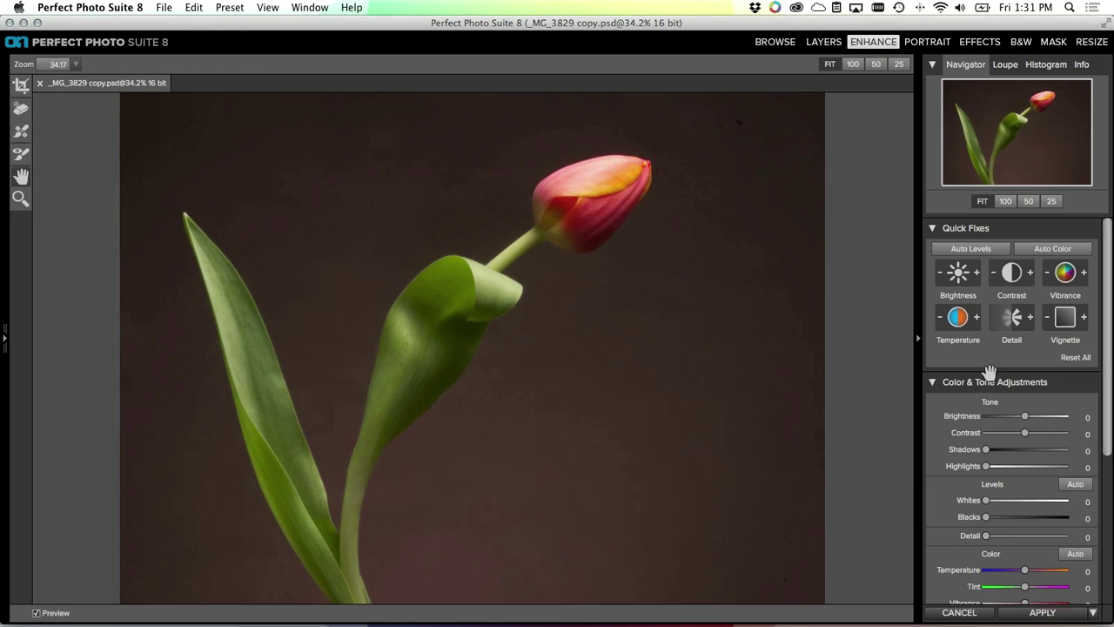
{"action": "scroll", "coordinate": [1107, 433], "scroll_direction": "down", "scroll_amount": 2}
{"action": "scroll", "coordinate": [1108, 432], "scroll_direction": "down", "scroll_amount": 4}
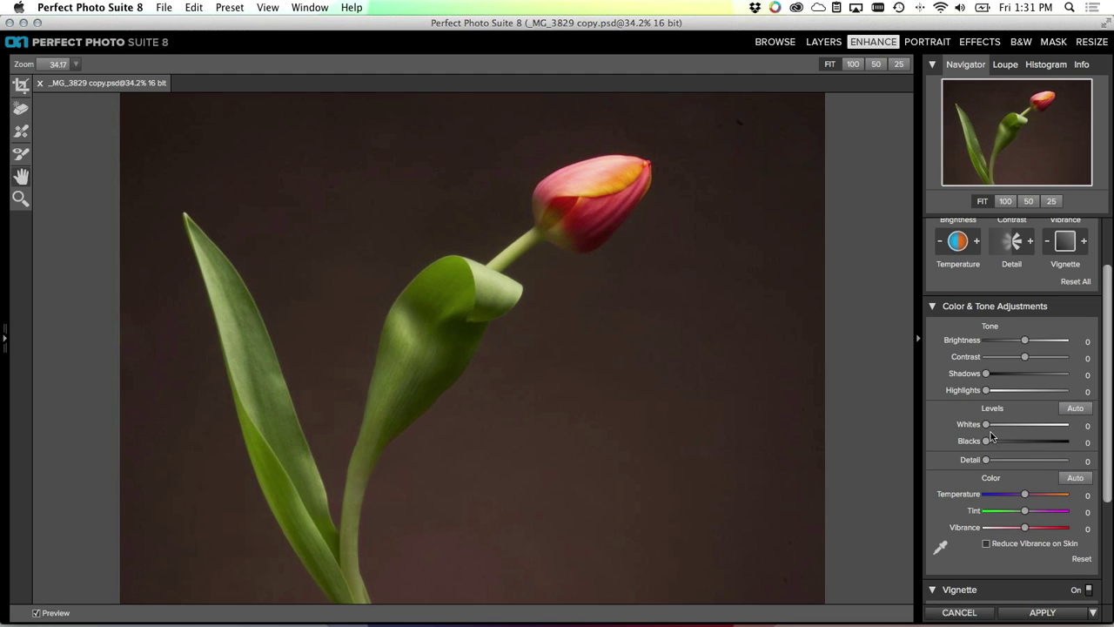
{"action": "left_click", "coordinate": [1074, 410]}
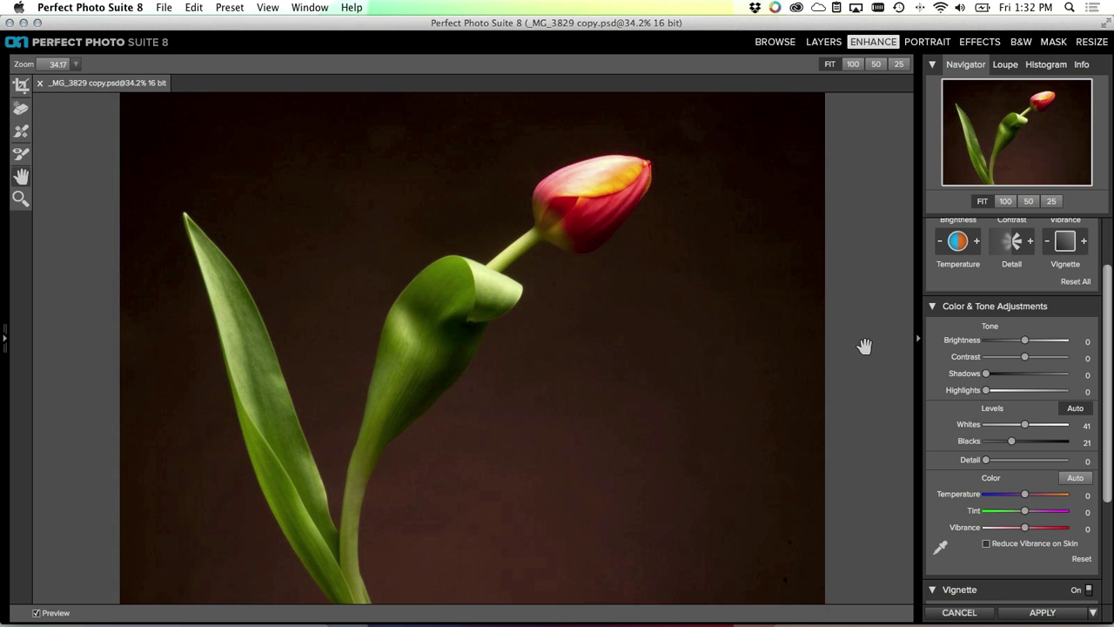
Show the histogram and set the Whites level to 22
{"action": "left_click", "coordinate": [1038, 67]}
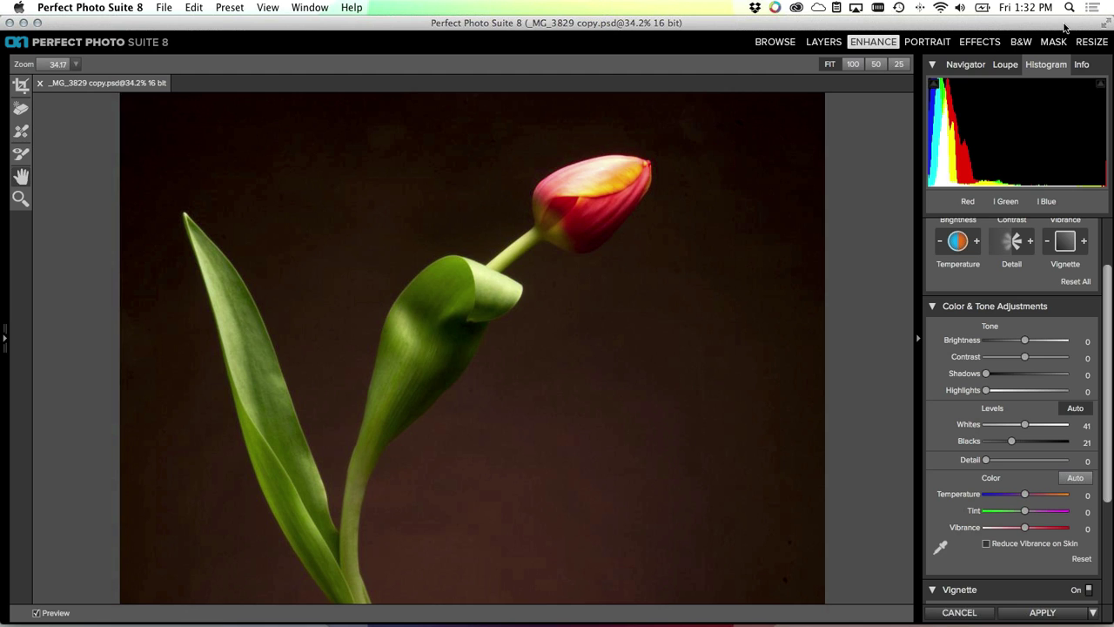
{"action": "left_click_drag", "start_coordinate": [1062, 28], "coordinate": [1038, 32]}
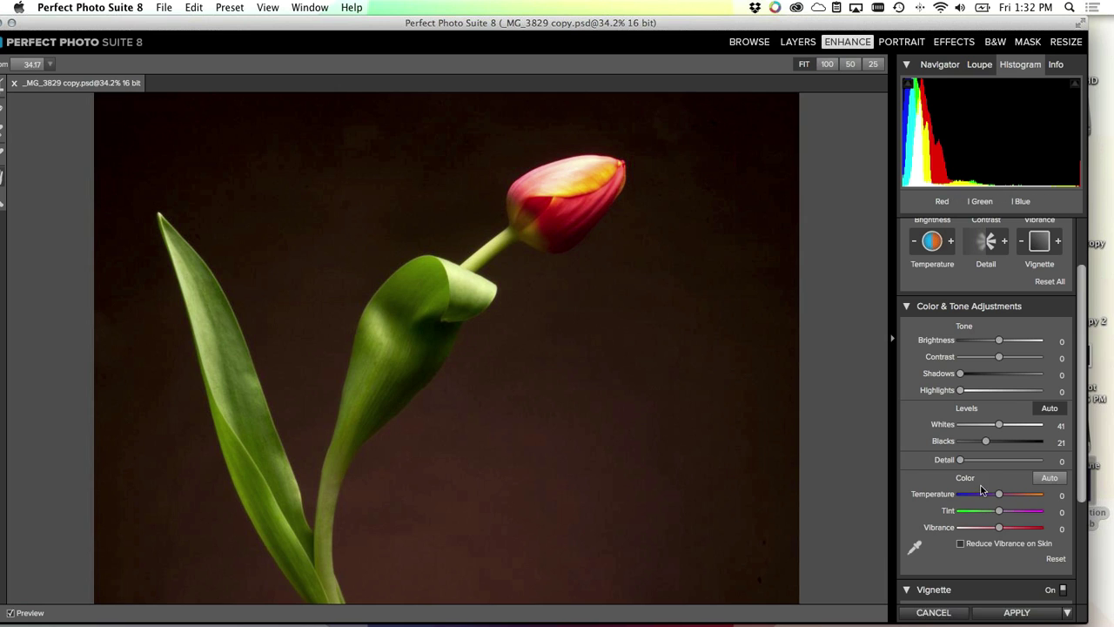
{"action": "scroll", "coordinate": [999, 427], "scroll_direction": "up", "scroll_amount": 1}
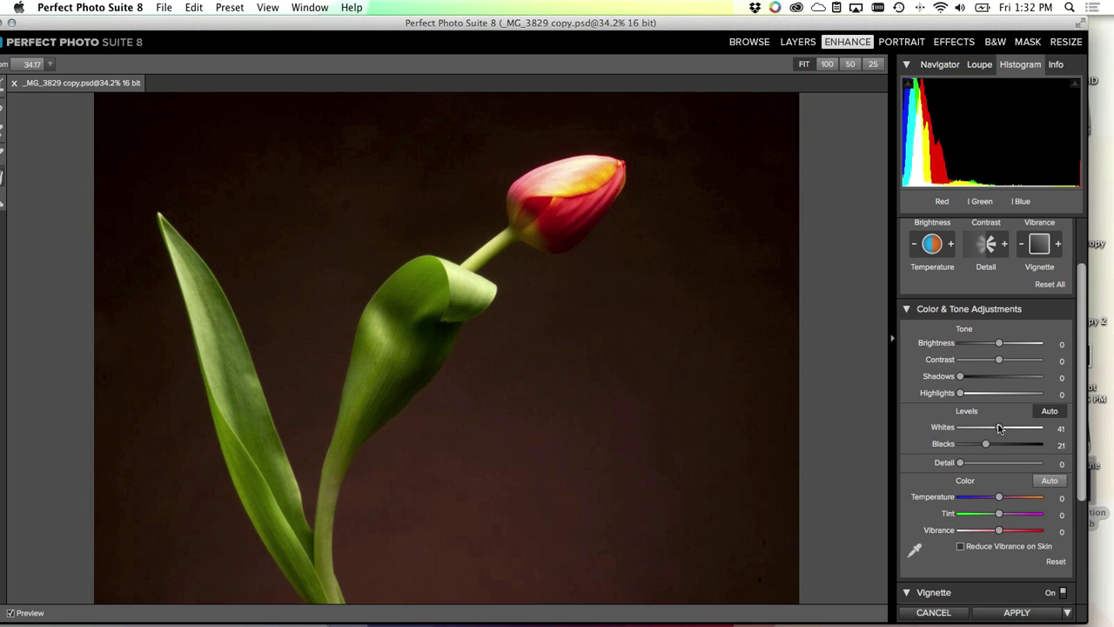
{"action": "left_click_drag", "start_coordinate": [997, 427], "coordinate": [985, 427]}
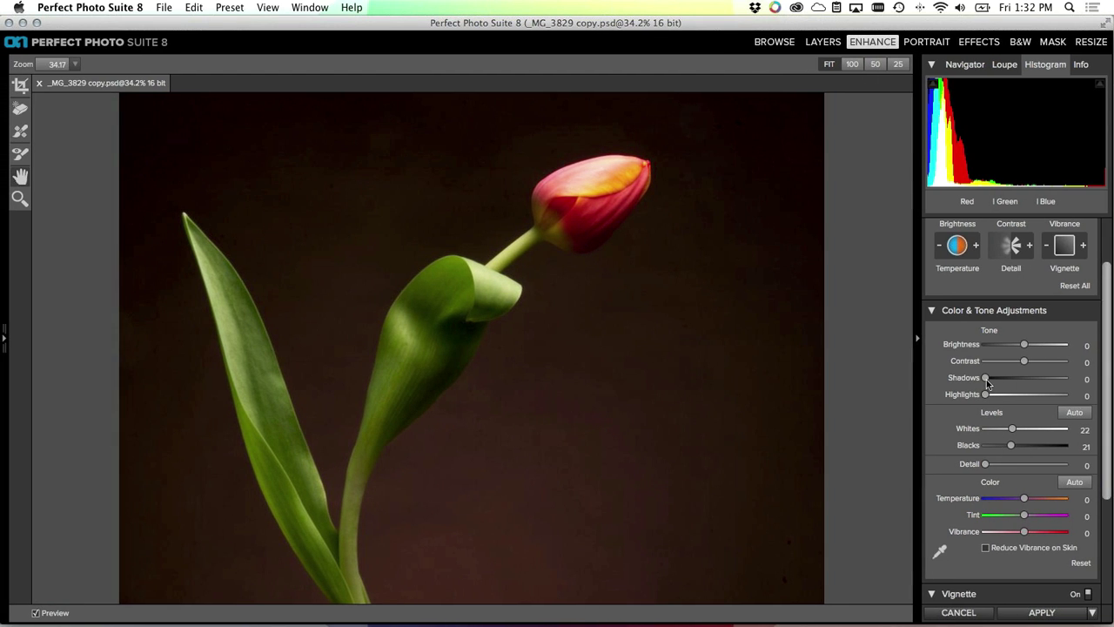
Set Shadows to 13 and neutralize the color cast by sampling the dark background beside the stem
{"action": "left_click_drag", "start_coordinate": [986, 381], "coordinate": [1008, 380]}
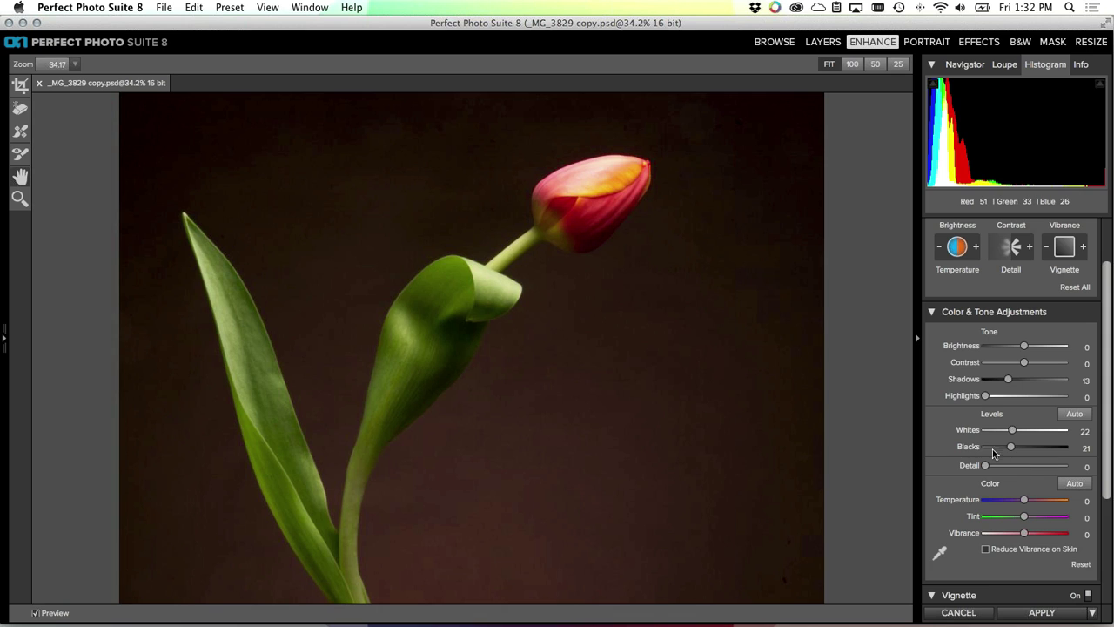
{"action": "left_click", "coordinate": [940, 554]}
{"action": "left_click", "coordinate": [461, 415]}
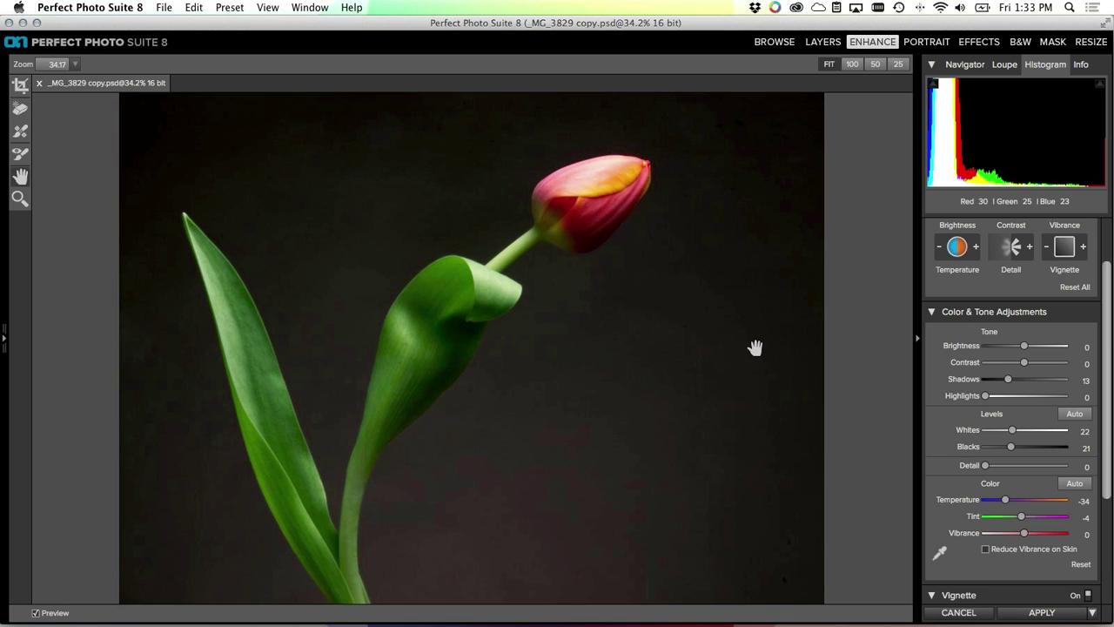
Switch to Perfect Effects, add a Color Enhancer filter, and turn off its automatic color correction
{"action": "left_click", "coordinate": [974, 45]}
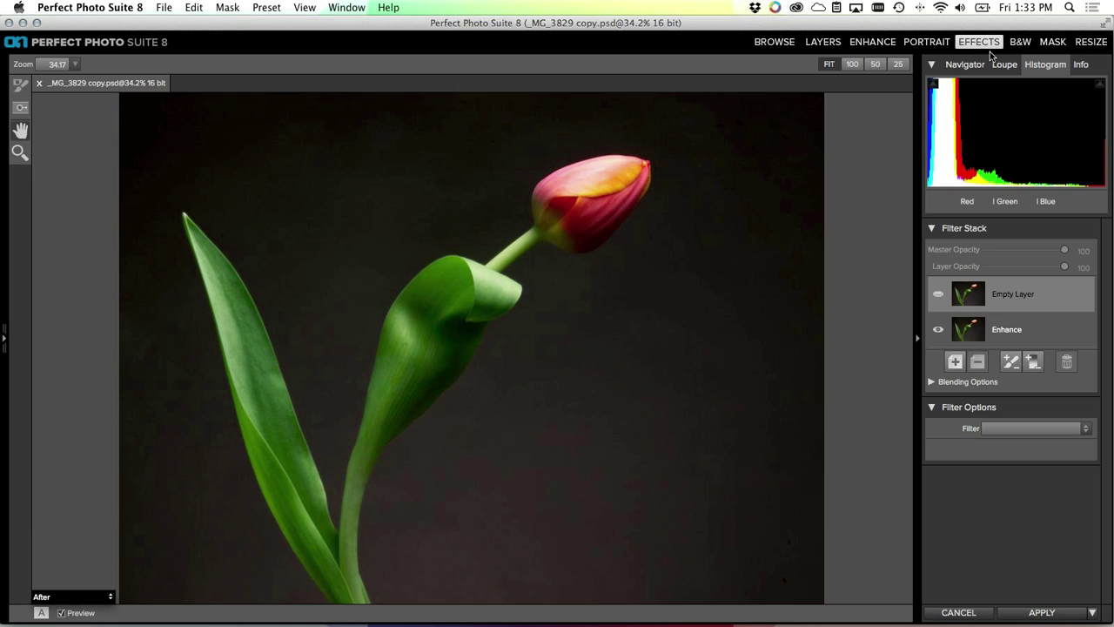
{"action": "left_click", "coordinate": [992, 428]}
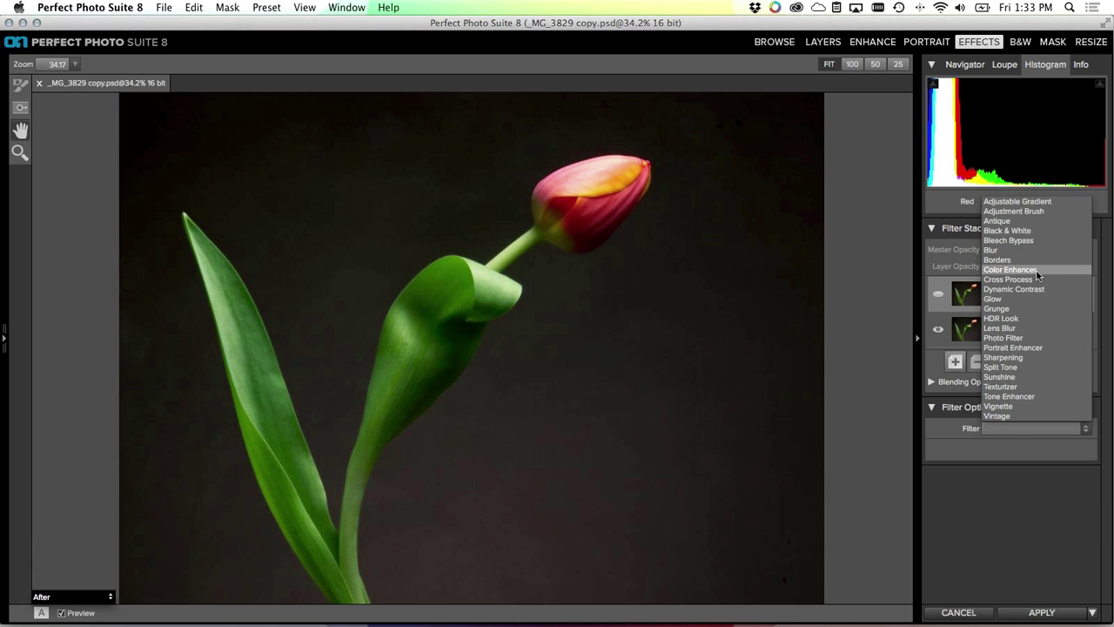
{"action": "left_click", "coordinate": [1007, 269]}
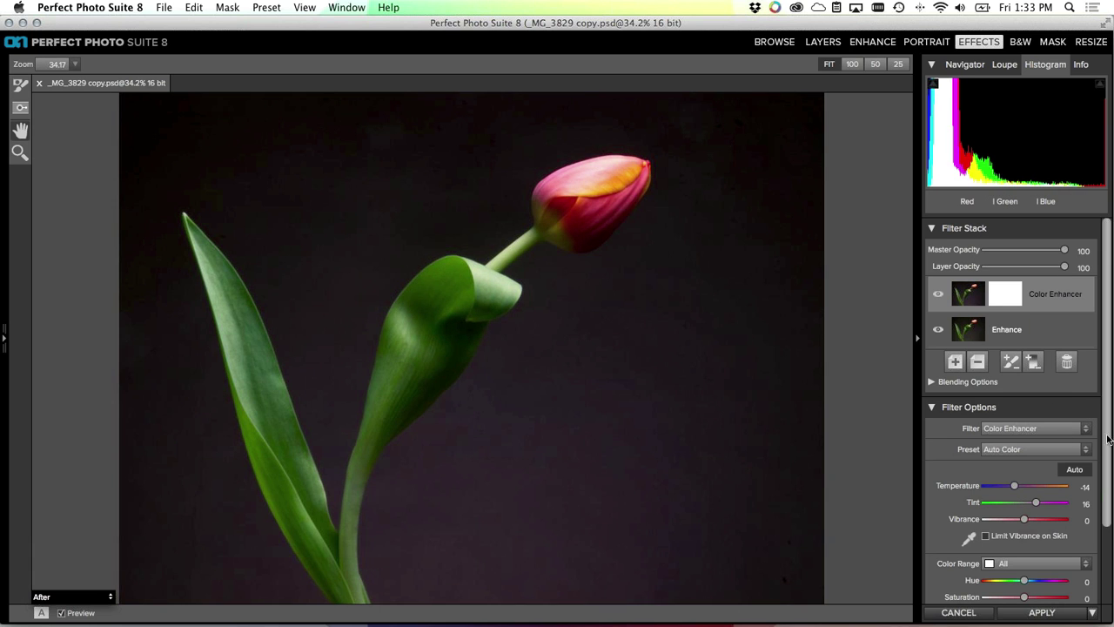
{"action": "scroll", "coordinate": [1108, 440], "scroll_direction": "down", "scroll_amount": 3}
{"action": "left_click", "coordinate": [1062, 424]}
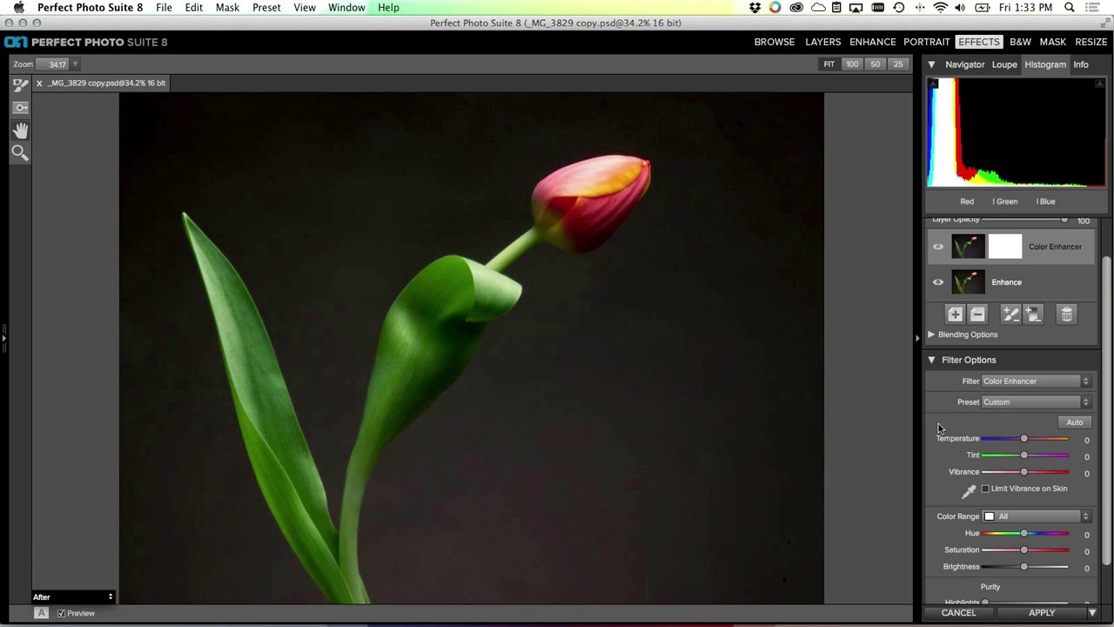
Set the green range's hue to 18 and brightness to 8, and compare the photo with the preview off and on
{"action": "scroll", "coordinate": [1087, 431], "scroll_direction": "down", "scroll_amount": 2}
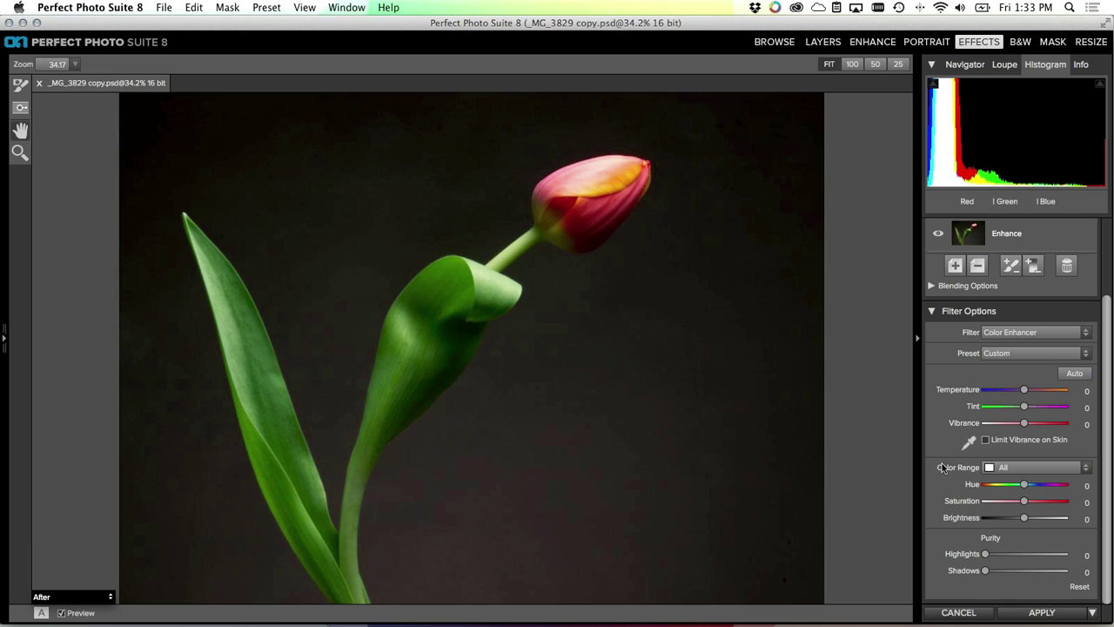
{"action": "left_click", "coordinate": [1003, 467]}
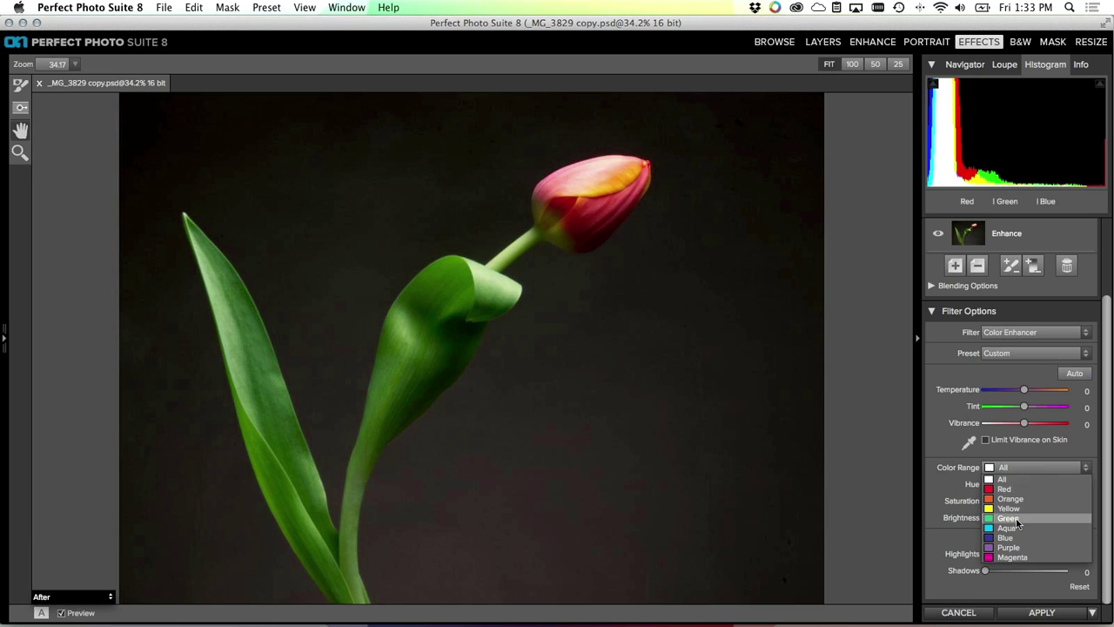
{"action": "left_click", "coordinate": [1016, 523]}
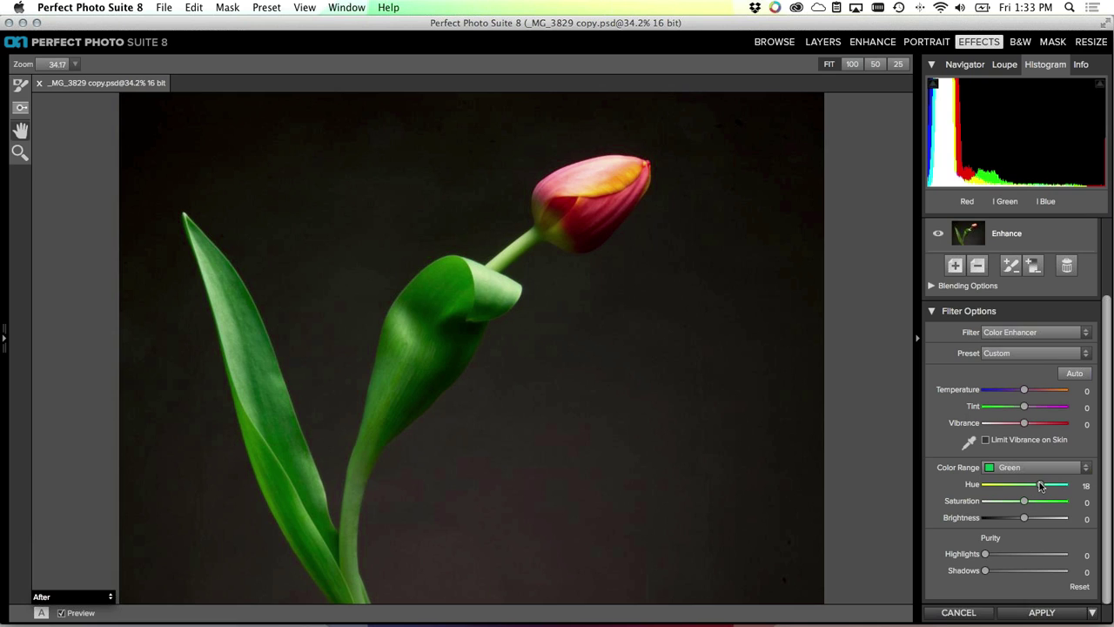
{"action": "scroll", "coordinate": [1038, 496], "scroll_direction": "up", "scroll_amount": 1}
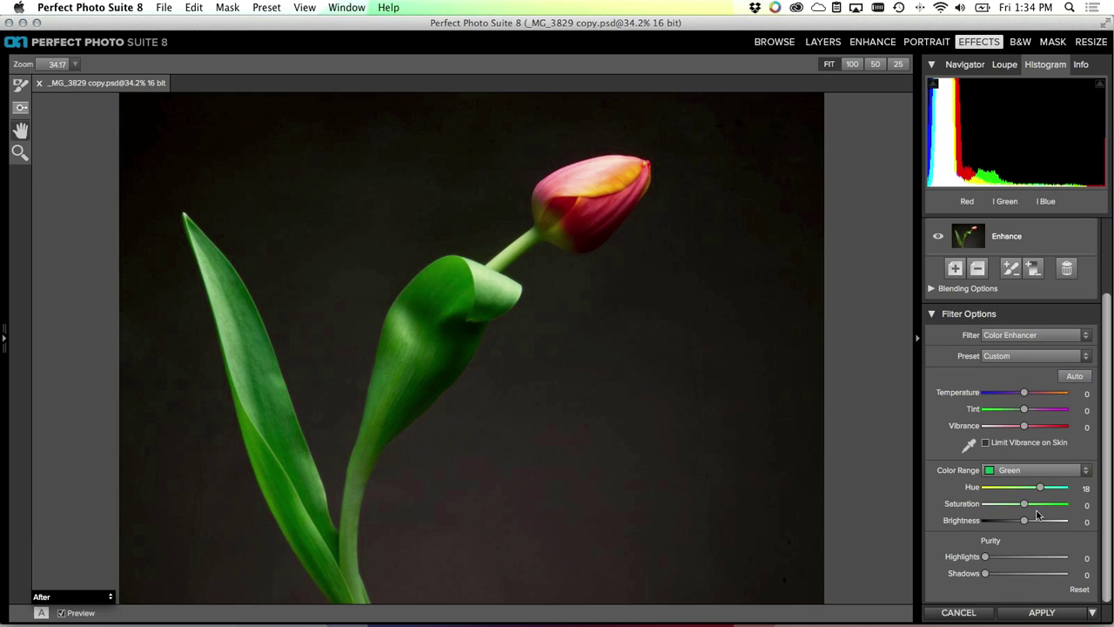
{"action": "scroll", "coordinate": [1036, 515], "scroll_direction": "up", "scroll_amount": 1}
{"action": "left_click_drag", "start_coordinate": [1029, 517], "coordinate": [1031, 522]}
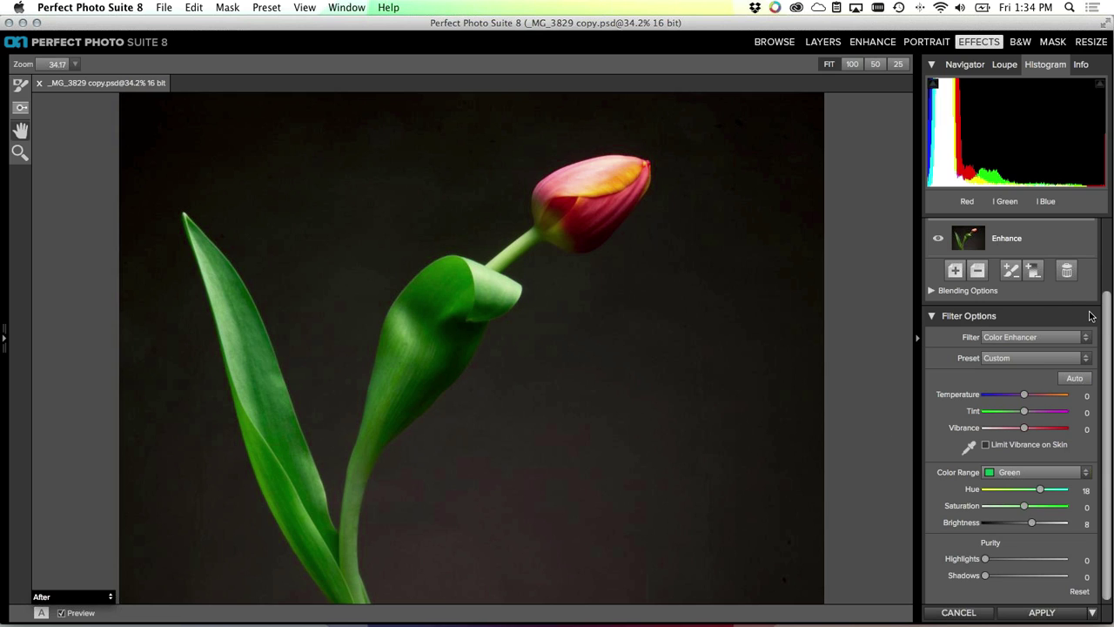
{"action": "key", "text": "super+0"}
{"action": "key", "text": "super+p"}
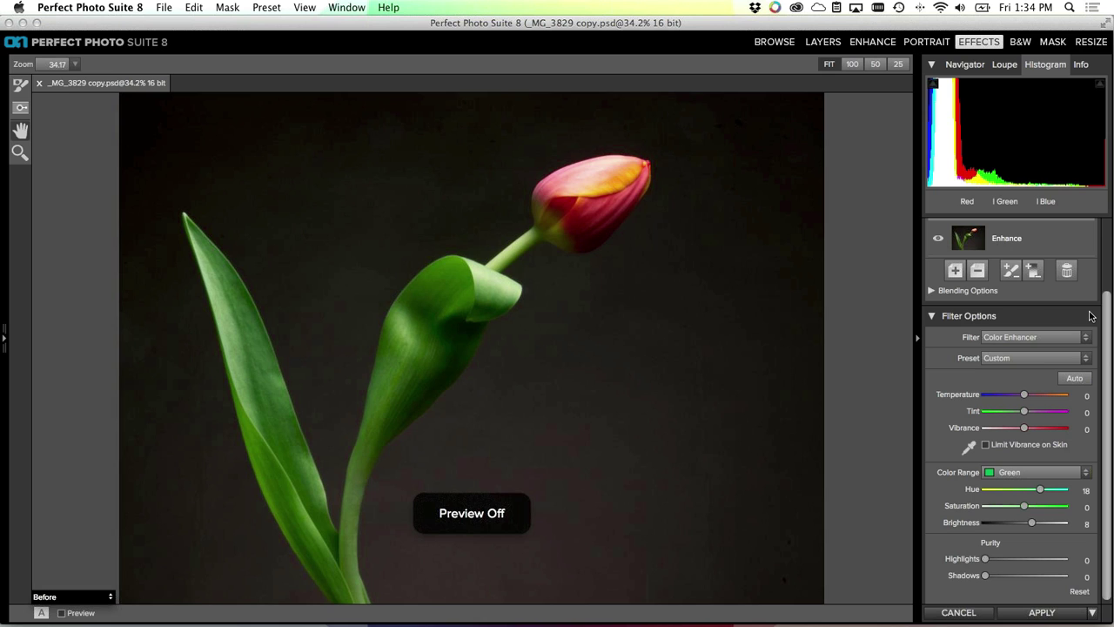
{"action": "key", "text": "super+p"}
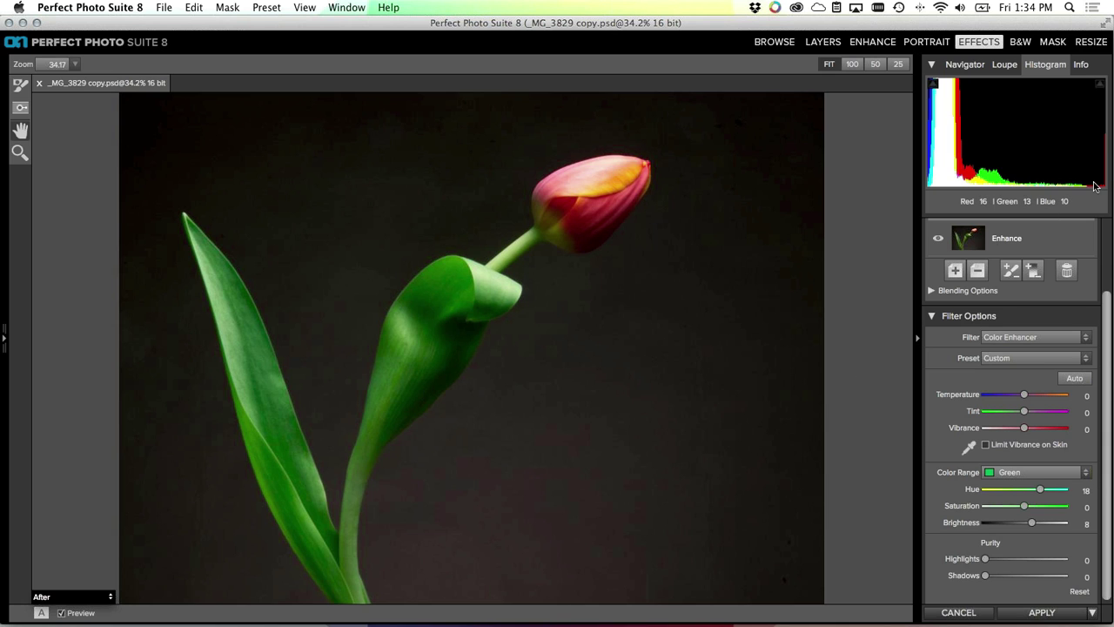
Inspect the tulip bloom at 100%, set the red range's brightness to 8, and slightly raise its saturation
{"action": "left_click", "coordinate": [964, 67]}
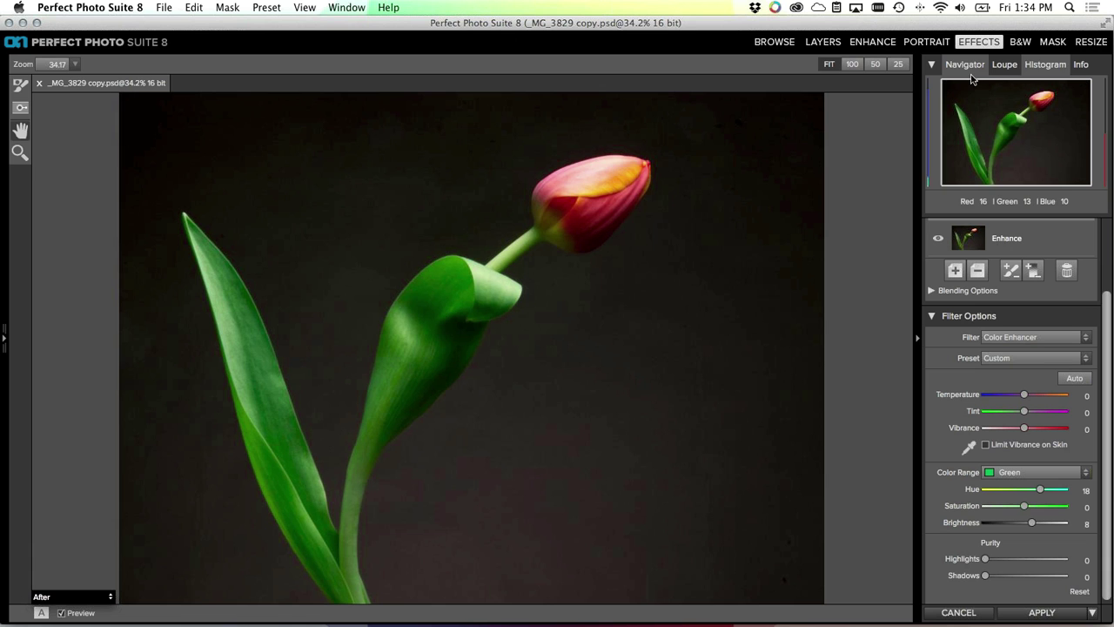
{"action": "left_click", "coordinate": [1027, 201]}
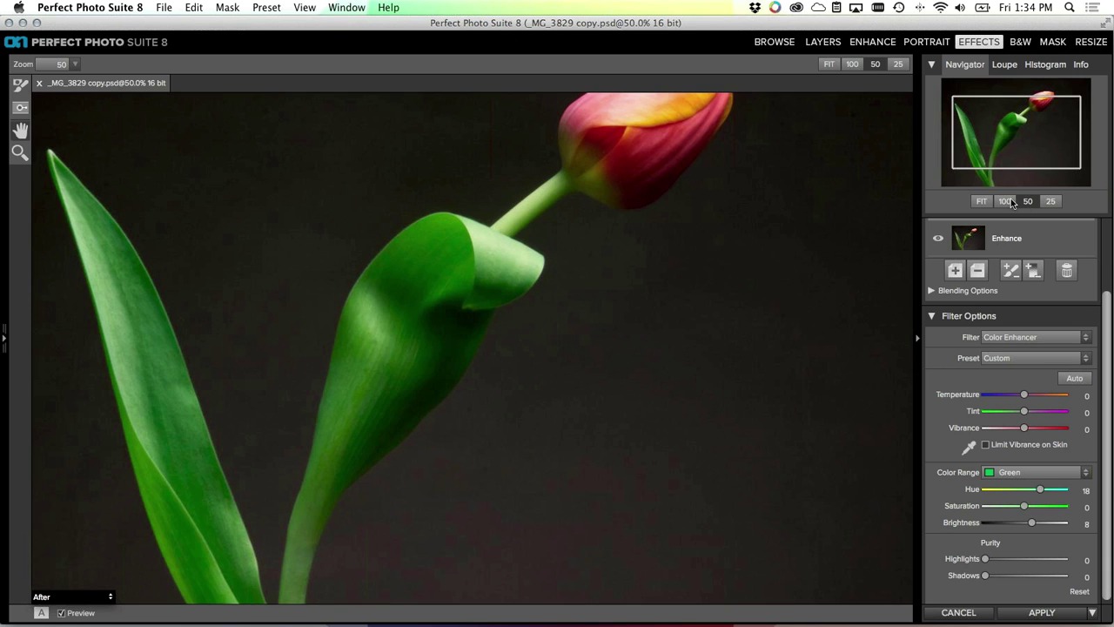
{"action": "left_click", "coordinate": [1006, 201]}
{"action": "left_click_drag", "start_coordinate": [1030, 145], "coordinate": [1056, 105]}
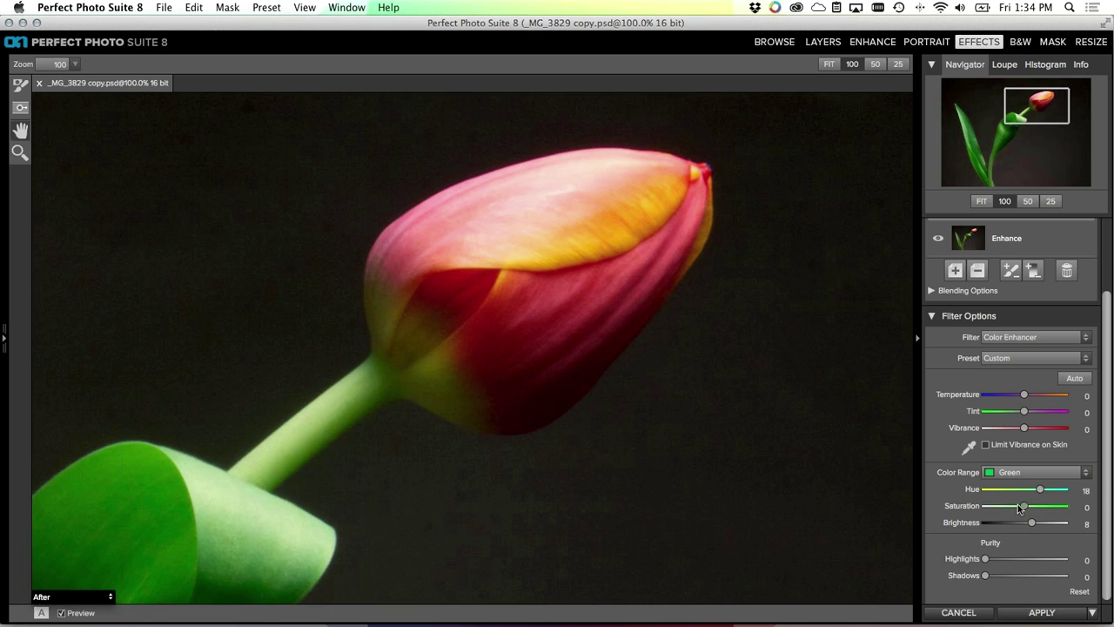
{"action": "left_click", "coordinate": [1007, 474]}
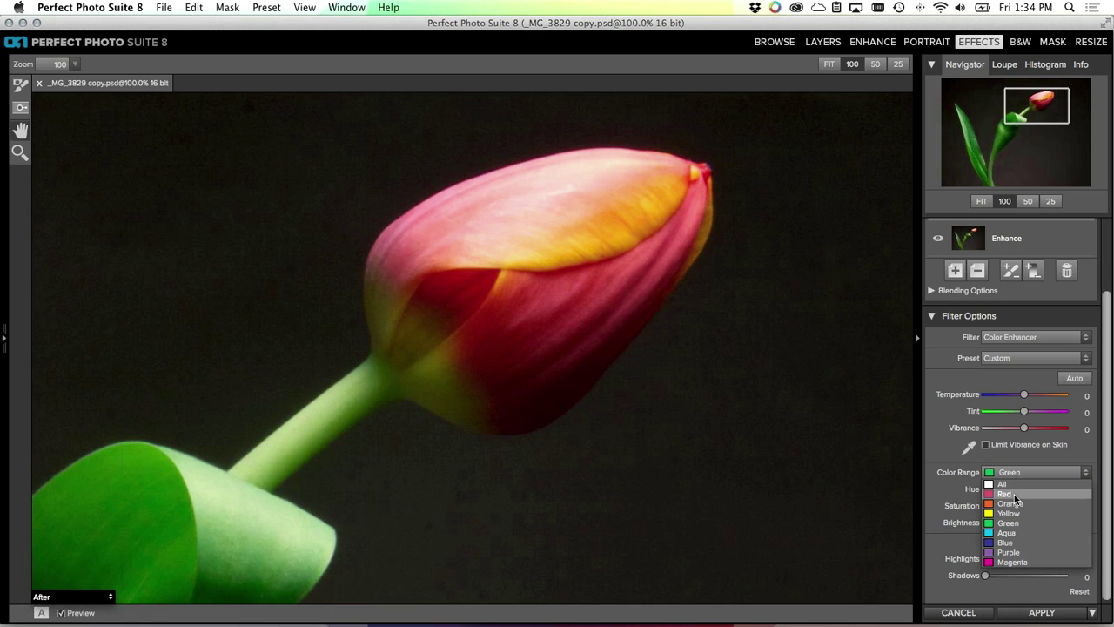
{"action": "left_click", "coordinate": [1013, 494]}
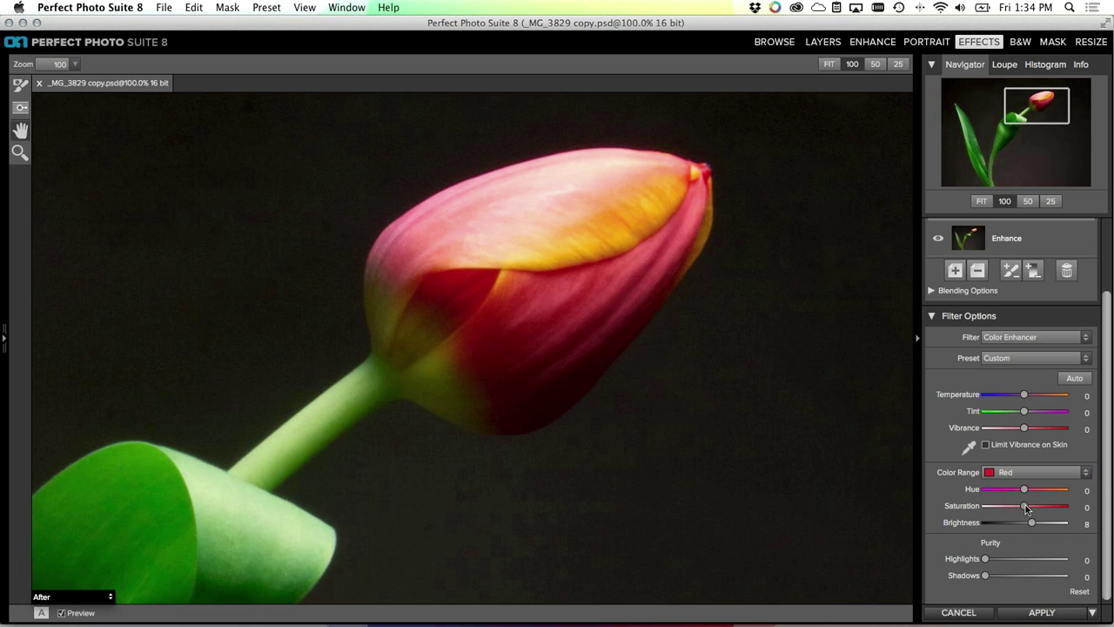
{"action": "left_click_drag", "start_coordinate": [1025, 505], "coordinate": [1031, 506]}
Set the orange color range's hue to 14 and brightness to 8 in the Color Enhancer filter
{"action": "left_click", "coordinate": [1039, 472]}
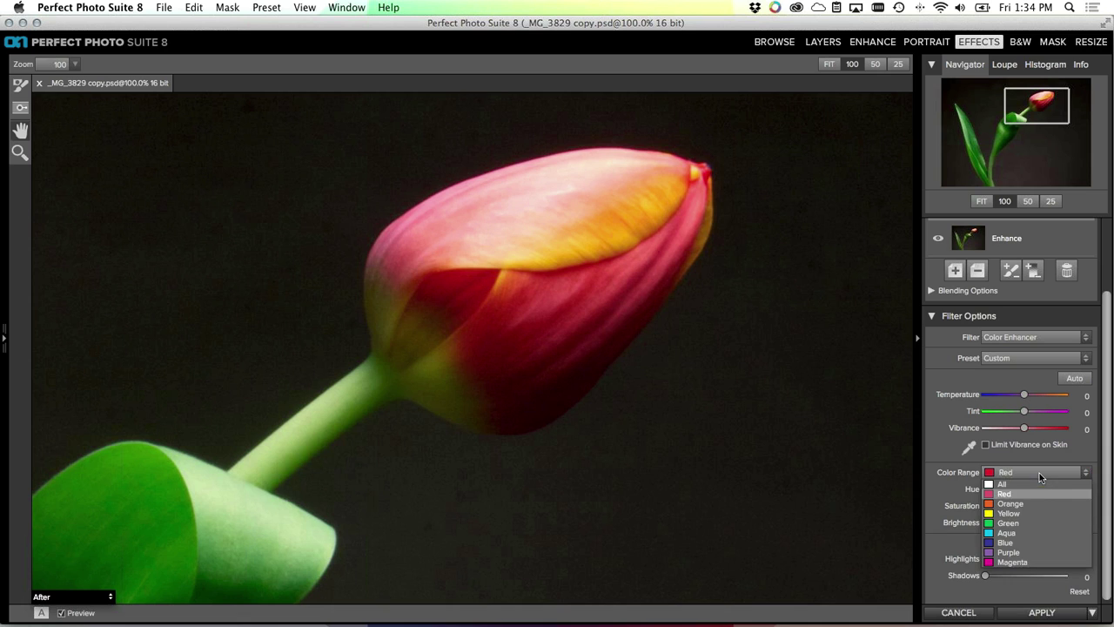
{"action": "left_click", "coordinate": [1036, 504]}
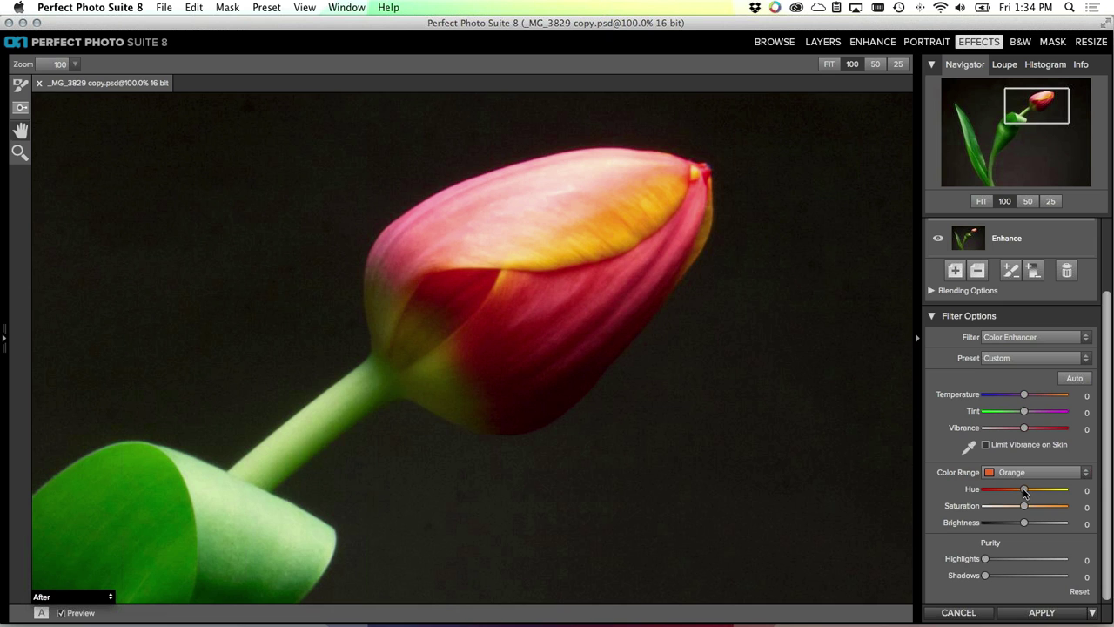
{"action": "left_click_drag", "start_coordinate": [1025, 492], "coordinate": [1003, 493]}
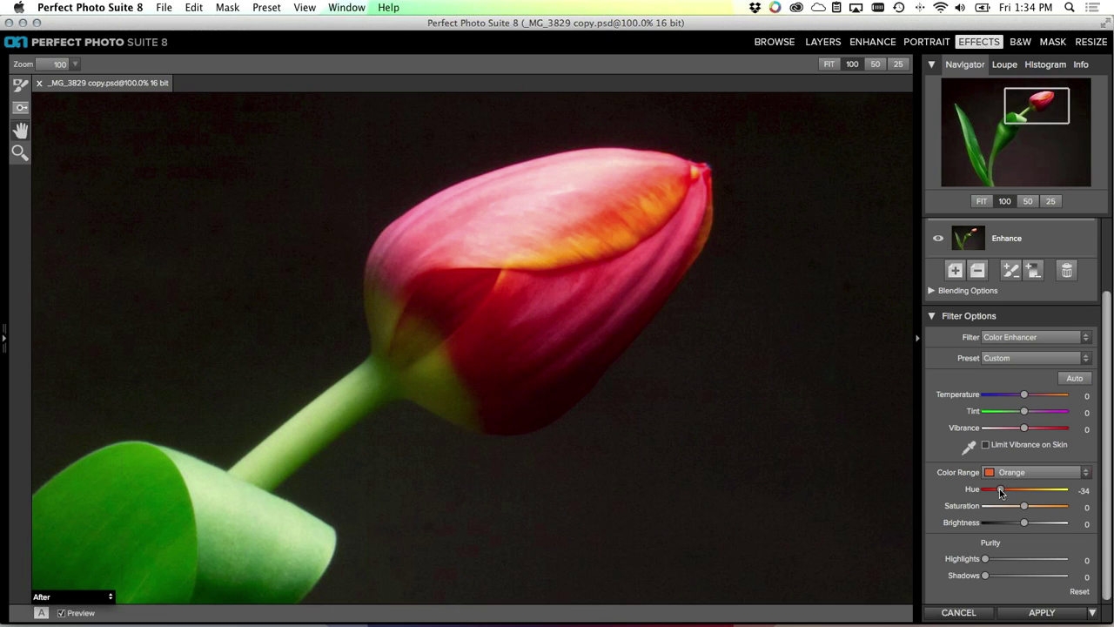
{"action": "left_click_drag", "start_coordinate": [999, 490], "coordinate": [1029, 492]}
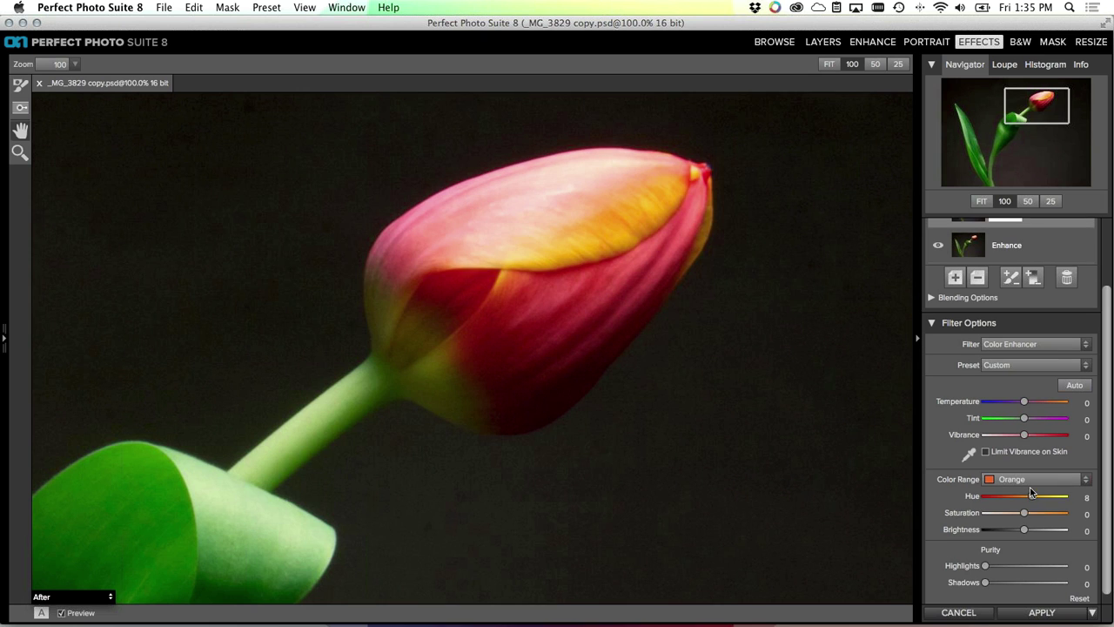
{"action": "left_click_drag", "start_coordinate": [1029, 492], "coordinate": [1031, 528]}
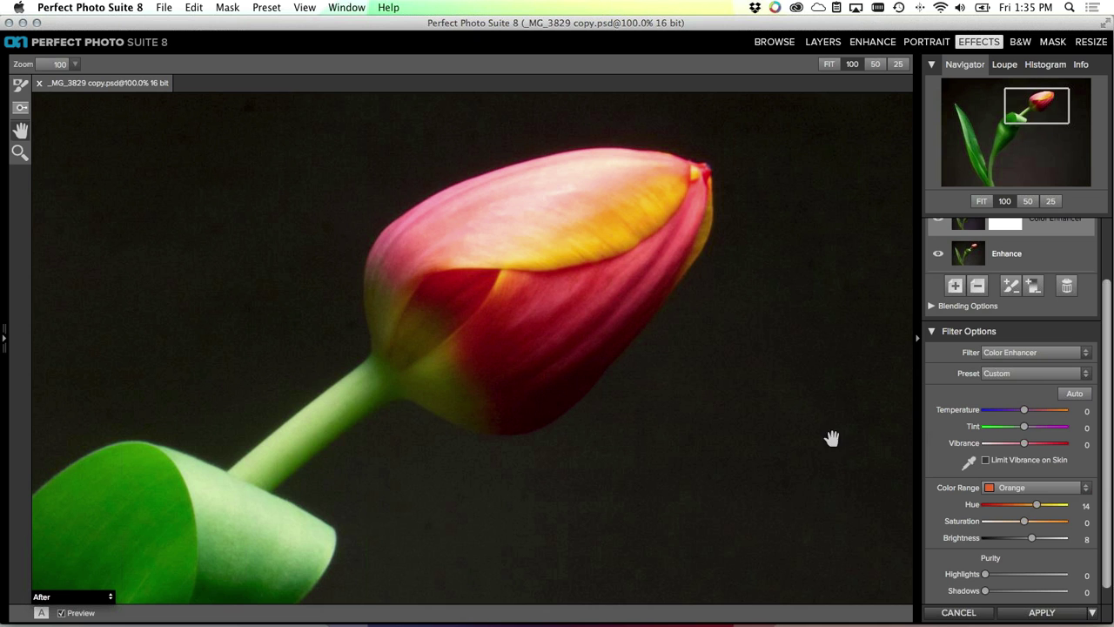
Compare the tulip bloom with the preview off and on to judge the color changes
{"action": "key", "text": "super+p"}
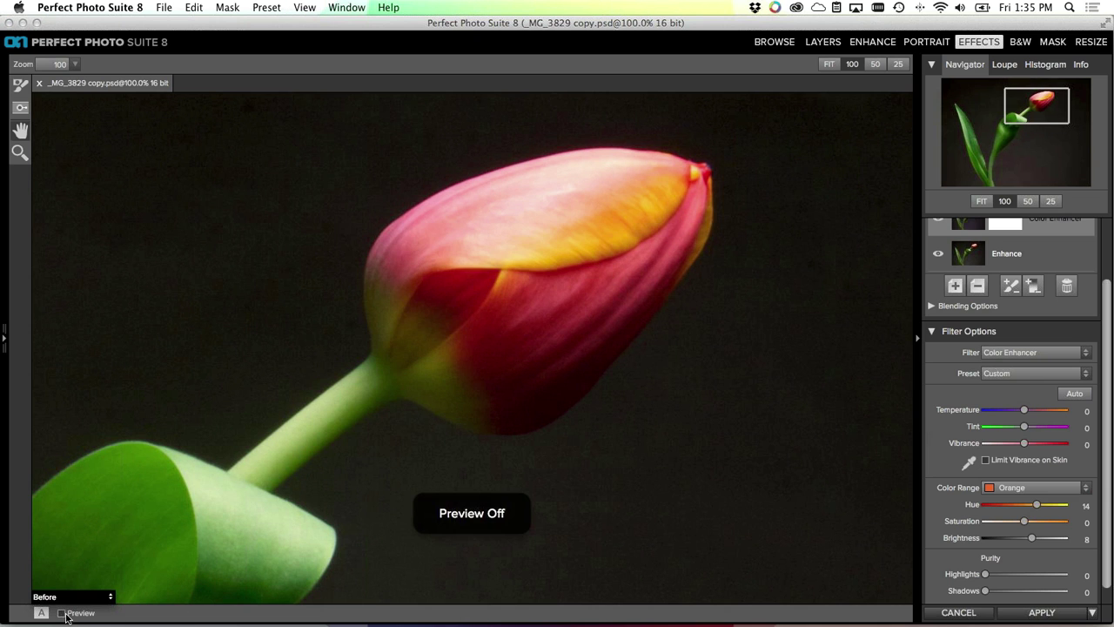
{"action": "key", "text": "super+p"}
{"action": "key", "text": "super+p"}
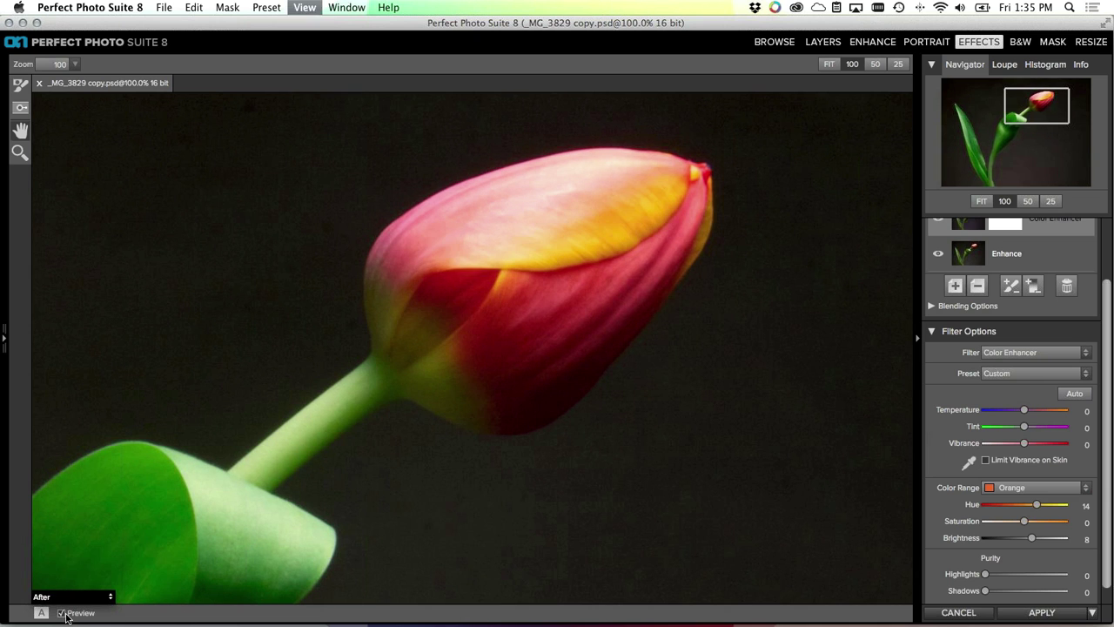
{"action": "key", "text": "super+p"}
{"action": "key", "text": "super+p"}
{"action": "key", "text": "super+p"}
With the masking brush at size 350 and Perfect Brush enabled, paint the Color Enhancer out of the background between the leaf and the stem
{"action": "left_click", "coordinate": [982, 201]}
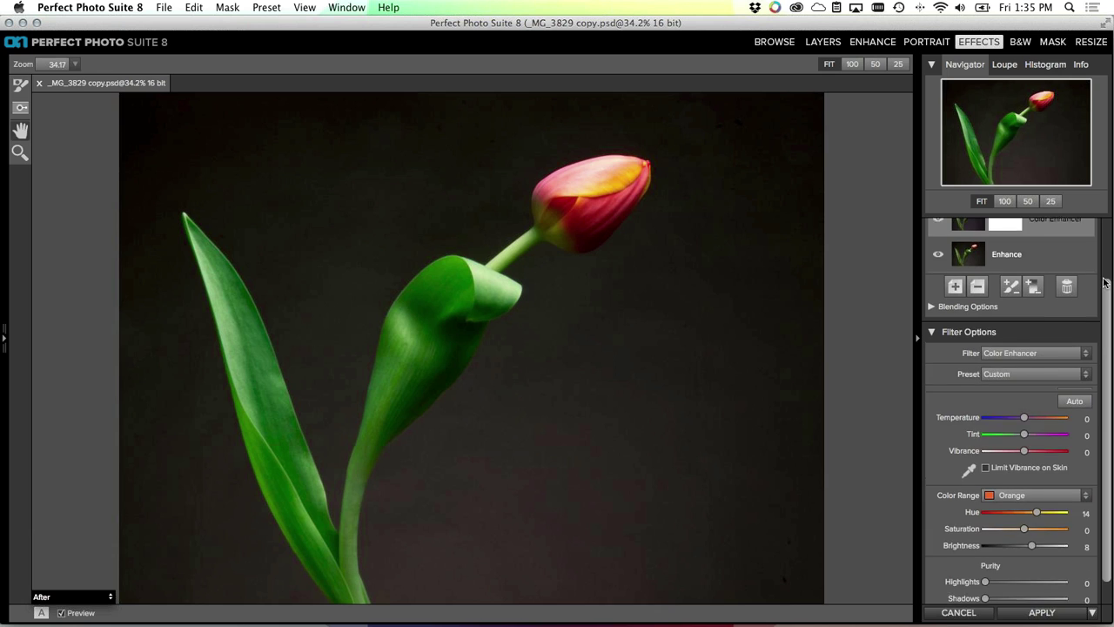
{"action": "scroll", "coordinate": [1100, 302], "scroll_direction": "up", "scroll_amount": 4}
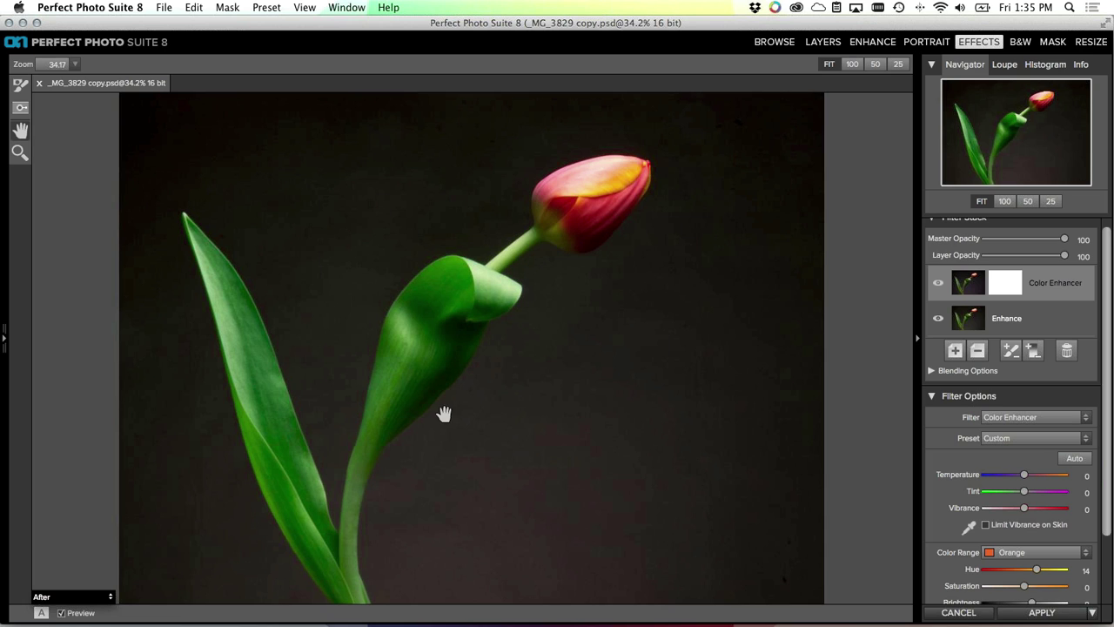
{"action": "left_click", "coordinate": [21, 85]}
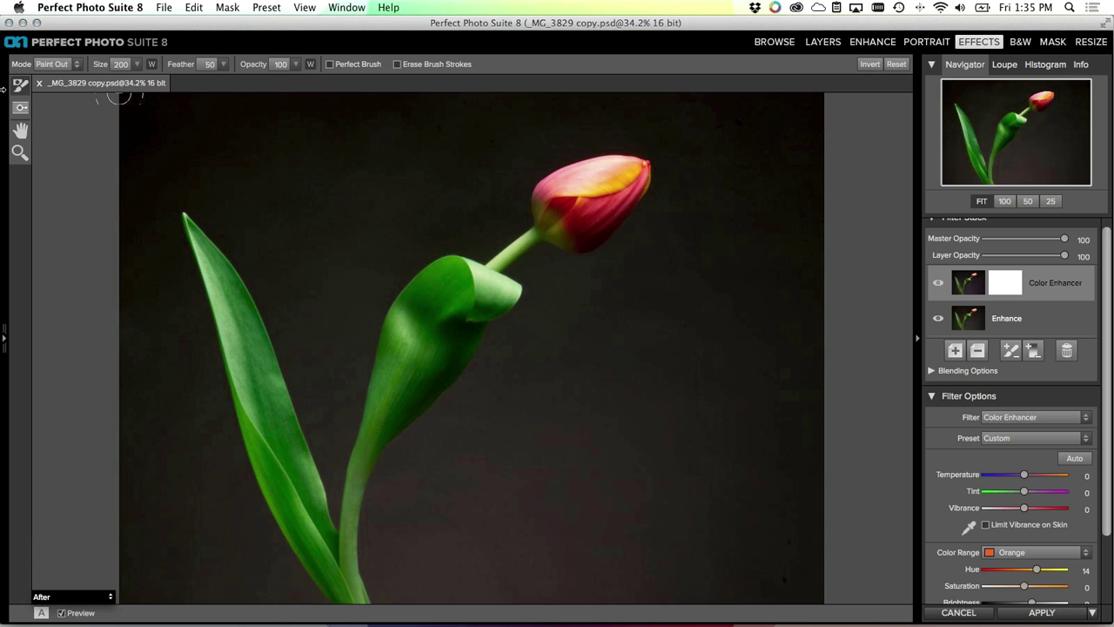
{"action": "left_click", "coordinate": [330, 65]}
{"action": "key", "text": "bracketright"}
{"action": "key", "text": "bracketright"}
{"action": "key", "text": "bracketright"}
{"action": "key", "text": "bracketleft"}
{"action": "key", "text": "bracketleft"}
{"action": "key", "text": "bracketleft"}
{"action": "mouse_move", "coordinate": [335, 505]}
{"action": "left_mouse_down"}
{"action": "mouse_move", "coordinate": [235, 142]}
{"action": "mouse_move", "coordinate": [174, 199]}
{"action": "mouse_move", "coordinate": [168, 268]}
{"action": "left_mouse_up"}
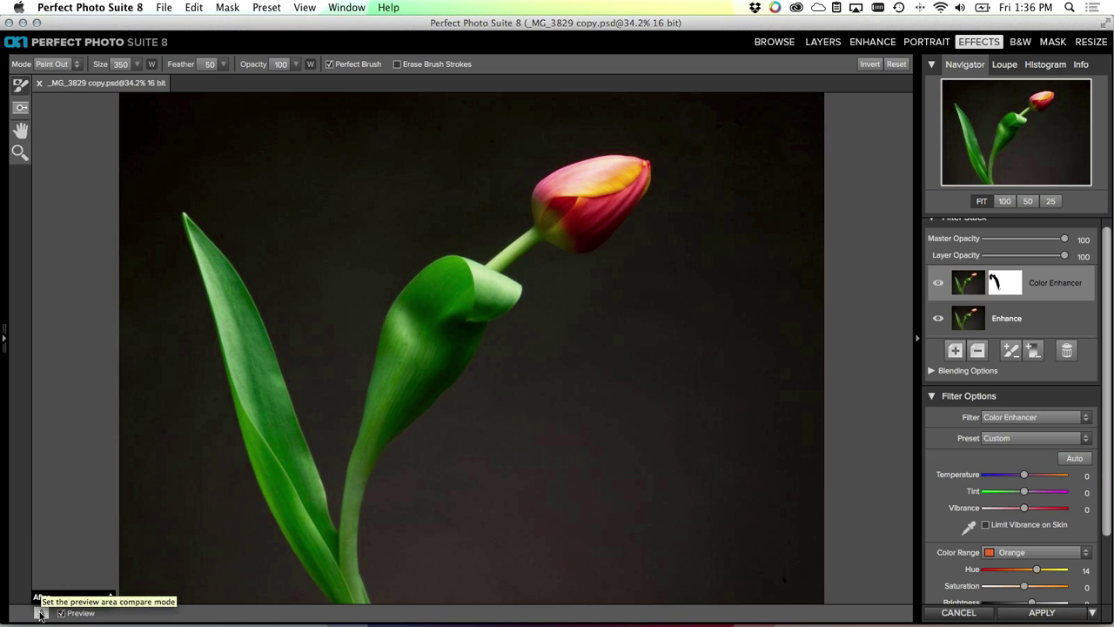
Show two views side by side, with the Mask-Red overlay in place of the Before image
{"action": "left_click", "coordinate": [40, 612]}
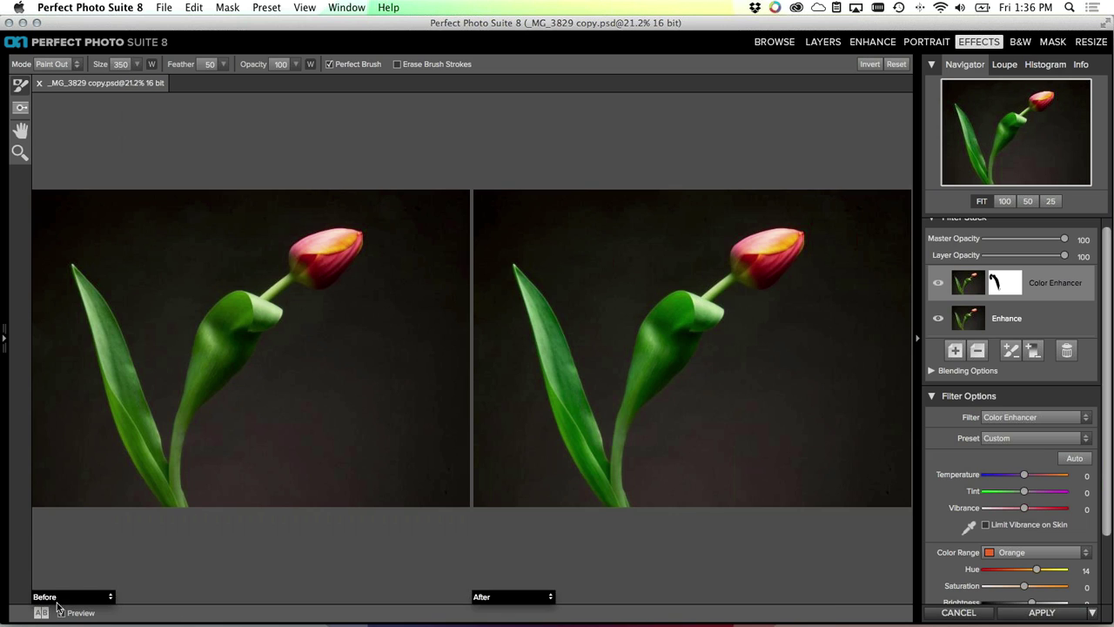
{"action": "left_click", "coordinate": [61, 596]}
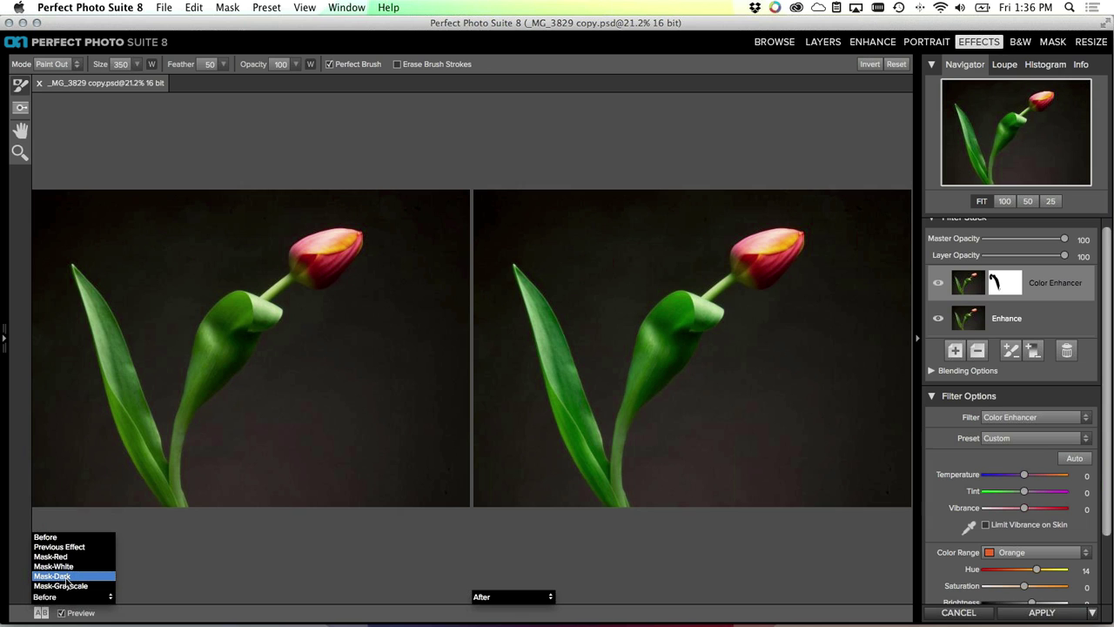
{"action": "left_click", "coordinate": [64, 557]}
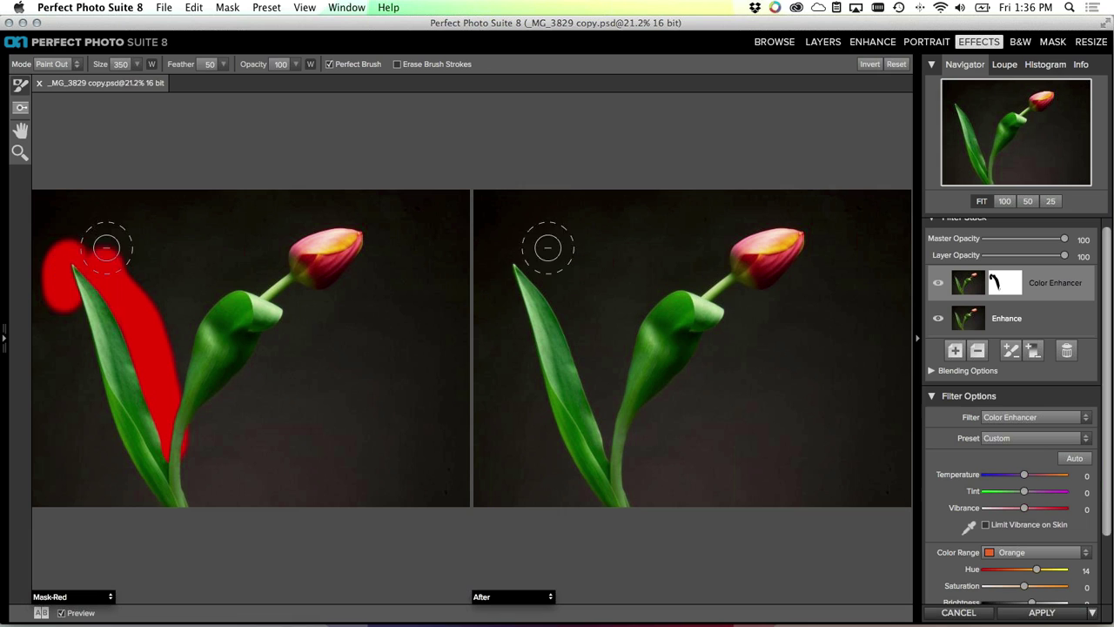
Paint out the background along the remaining edges of the leaf, stem and bloom
{"action": "mouse_move", "coordinate": [66, 273]}
{"action": "left_mouse_down"}
{"action": "mouse_move", "coordinate": [114, 453]}
{"action": "mouse_move", "coordinate": [154, 508]}
{"action": "mouse_move", "coordinate": [175, 510]}
{"action": "mouse_move", "coordinate": [191, 491]}
{"action": "mouse_move", "coordinate": [198, 500]}
{"action": "mouse_move", "coordinate": [189, 477]}
{"action": "mouse_move", "coordinate": [198, 422]}
{"action": "mouse_move", "coordinate": [275, 332]}
{"action": "mouse_move", "coordinate": [284, 300]}
{"action": "mouse_move", "coordinate": [368, 257]}
{"action": "mouse_move", "coordinate": [373, 224]}
{"action": "mouse_move", "coordinate": [331, 212]}
{"action": "mouse_move", "coordinate": [362, 219]}
{"action": "mouse_move", "coordinate": [297, 231]}
{"action": "mouse_move", "coordinate": [268, 274]}
{"action": "left_mouse_up"}
{"action": "left_click", "coordinate": [197, 501]}
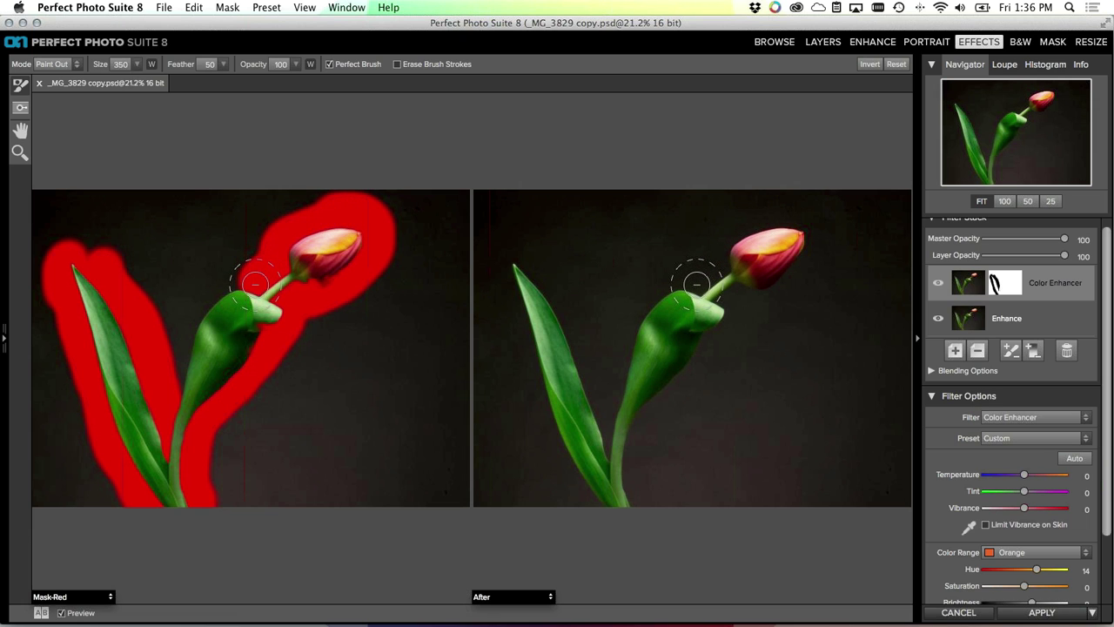
{"action": "mouse_move", "coordinate": [252, 283]}
{"action": "left_mouse_down"}
{"action": "mouse_move", "coordinate": [193, 314]}
{"action": "mouse_move", "coordinate": [170, 376]}
{"action": "left_mouse_up"}
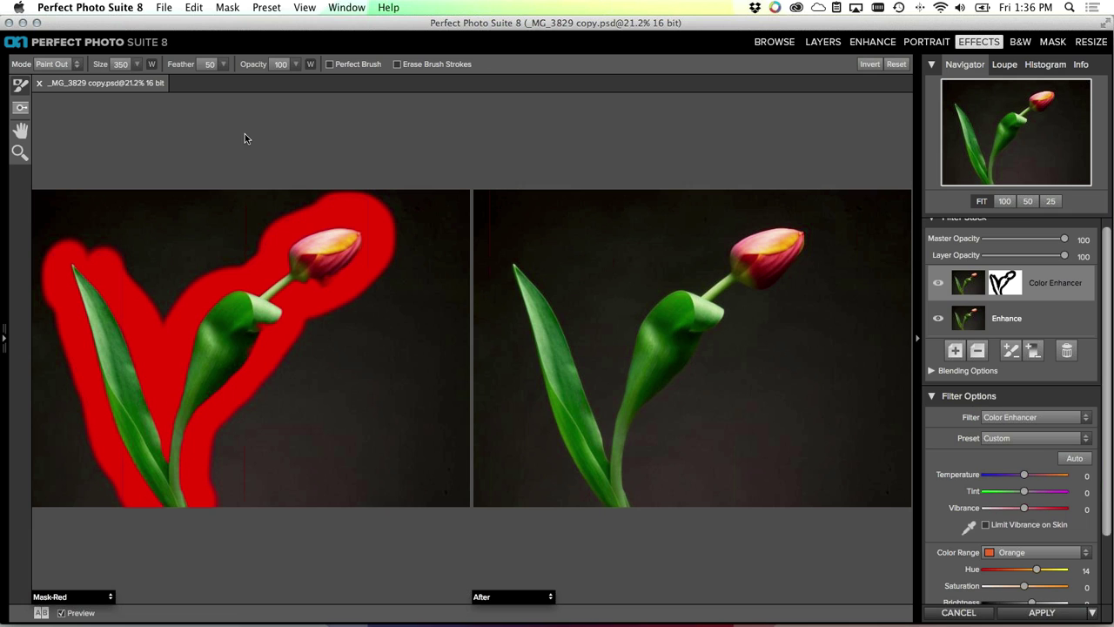
Disable Perfect Brush, enlarge the brush to 500, and paint out the rest of the background
{"action": "key", "text": "bracketright"}
{"action": "key", "text": "bracketright"}
{"action": "key", "text": "bracketright"}
{"action": "key", "text": "bracketright"}
{"action": "key", "text": "bracketright"}
{"action": "key", "text": "bracketright"}
{"action": "key", "text": "bracketright"}
{"action": "key", "text": "bracketleft"}
{"action": "key", "text": "bracketleft"}
{"action": "key", "text": "bracketleft"}
{"action": "key", "text": "bracketleft"}
{"action": "mouse_move", "coordinate": [152, 215]}
{"action": "left_mouse_down"}
{"action": "mouse_move", "coordinate": [54, 204]}
{"action": "mouse_move", "coordinate": [46, 221]}
{"action": "mouse_move", "coordinate": [87, 218]}
{"action": "left_mouse_up"}
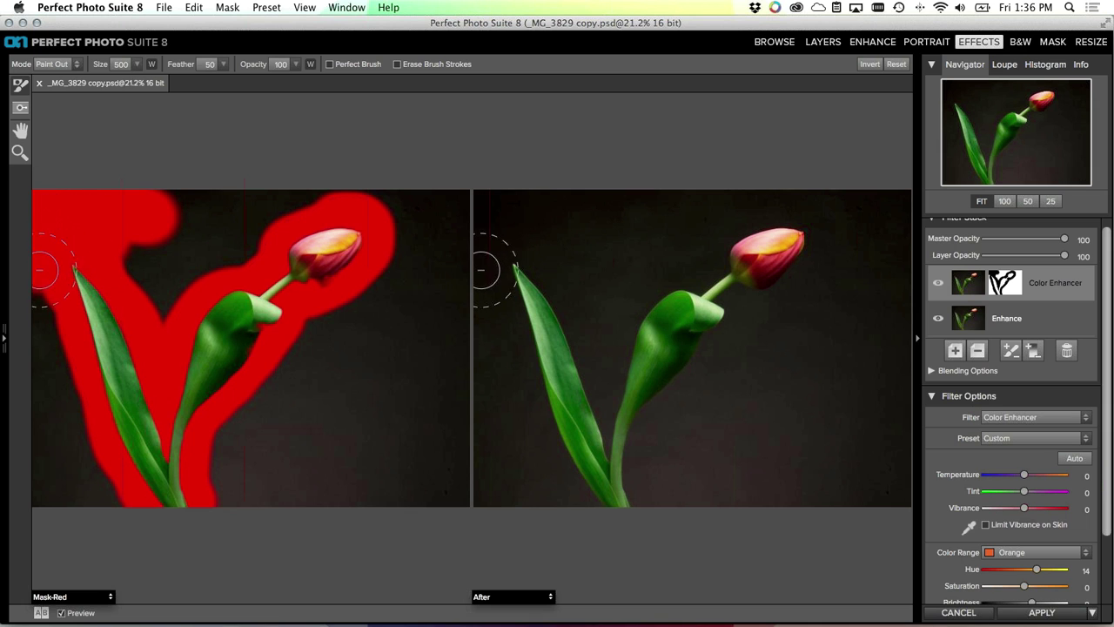
{"action": "mouse_move", "coordinate": [50, 330]}
{"action": "left_mouse_down"}
{"action": "mouse_move", "coordinate": [61, 486]}
{"action": "mouse_move", "coordinate": [47, 421]}
{"action": "mouse_move", "coordinate": [70, 442]}
{"action": "mouse_move", "coordinate": [64, 423]}
{"action": "mouse_move", "coordinate": [107, 510]}
{"action": "mouse_move", "coordinate": [232, 488]}
{"action": "mouse_move", "coordinate": [229, 497]}
{"action": "mouse_move", "coordinate": [246, 430]}
{"action": "mouse_move", "coordinate": [332, 332]}
{"action": "mouse_move", "coordinate": [321, 330]}
{"action": "mouse_move", "coordinate": [391, 283]}
{"action": "mouse_move", "coordinate": [398, 207]}
{"action": "mouse_move", "coordinate": [435, 200]}
{"action": "mouse_move", "coordinate": [454, 225]}
{"action": "left_mouse_up"}
{"action": "mouse_move", "coordinate": [442, 488]}
{"action": "left_mouse_down"}
{"action": "mouse_move", "coordinate": [376, 341]}
{"action": "mouse_move", "coordinate": [402, 299]}
{"action": "mouse_move", "coordinate": [250, 491]}
{"action": "mouse_move", "coordinate": [406, 490]}
{"action": "mouse_move", "coordinate": [396, 477]}
{"action": "mouse_move", "coordinate": [413, 421]}
{"action": "mouse_move", "coordinate": [335, 437]}
{"action": "mouse_move", "coordinate": [314, 471]}
{"action": "mouse_move", "coordinate": [461, 496]}
{"action": "left_mouse_up"}
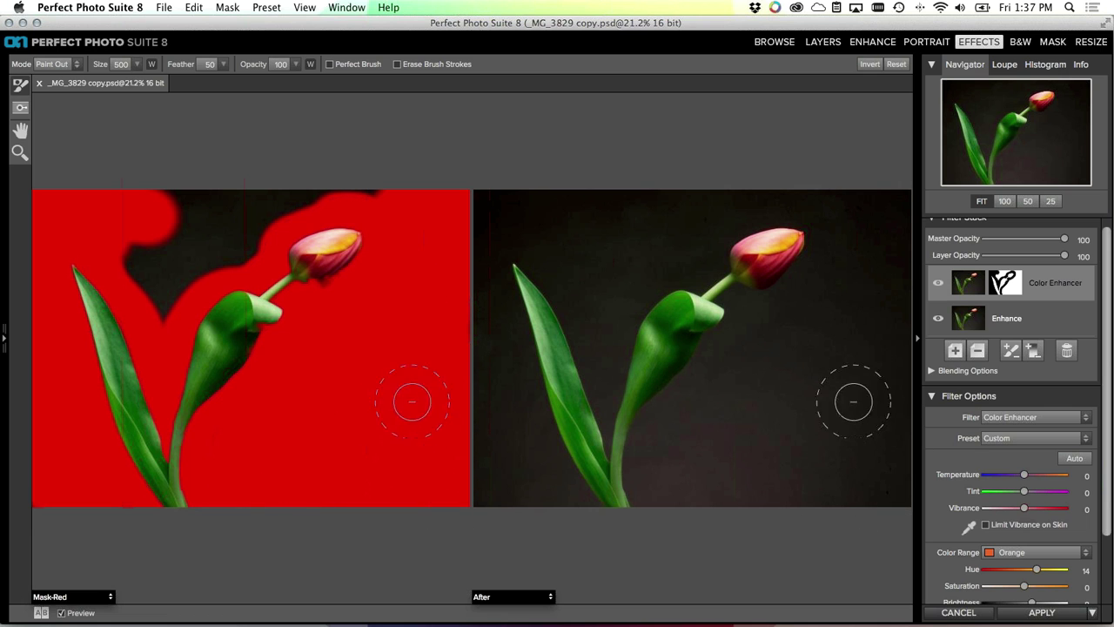
{"action": "mouse_move", "coordinate": [281, 205]}
{"action": "left_mouse_down"}
{"action": "mouse_move", "coordinate": [223, 248]}
{"action": "mouse_move", "coordinate": [190, 216]}
{"action": "mouse_move", "coordinate": [198, 202]}
{"action": "mouse_move", "coordinate": [254, 200]}
{"action": "mouse_move", "coordinate": [158, 303]}
{"action": "mouse_move", "coordinate": [148, 248]}
{"action": "left_mouse_up"}
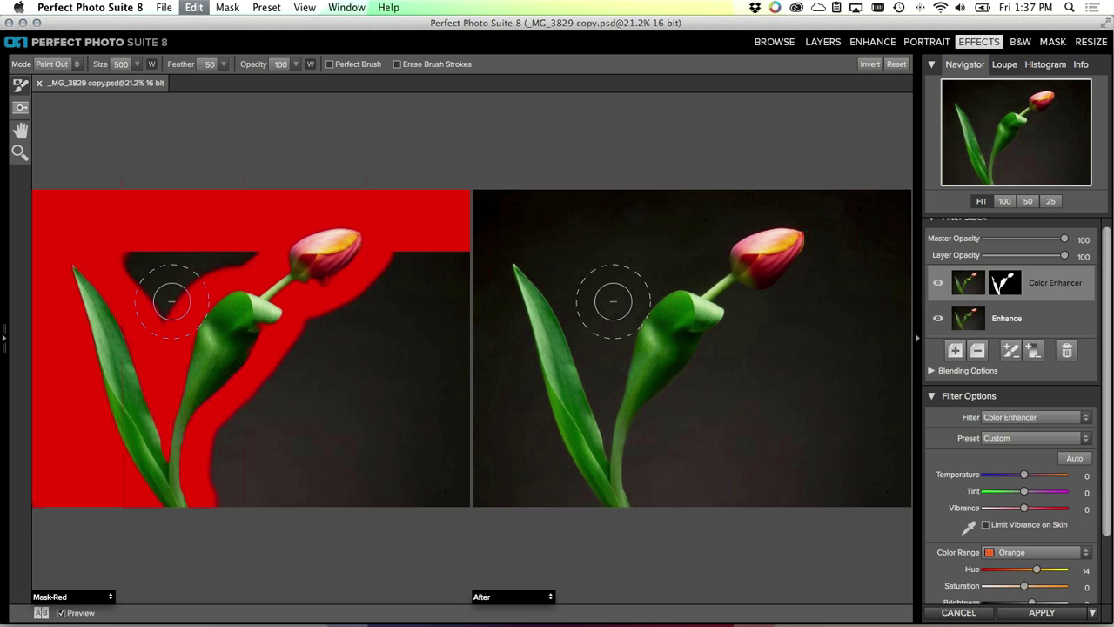
{"action": "mouse_move", "coordinate": [166, 221]}
{"action": "left_mouse_down"}
{"action": "mouse_move", "coordinate": [316, 176]}
{"action": "mouse_move", "coordinate": [244, 249]}
{"action": "mouse_move", "coordinate": [216, 252]}
{"action": "mouse_move", "coordinate": [169, 299]}
{"action": "mouse_move", "coordinate": [133, 257]}
{"action": "mouse_move", "coordinate": [224, 213]}
{"action": "mouse_move", "coordinate": [395, 186]}
{"action": "mouse_move", "coordinate": [342, 188]}
{"action": "mouse_move", "coordinate": [445, 194]}
{"action": "mouse_move", "coordinate": [460, 228]}
{"action": "mouse_move", "coordinate": [454, 508]}
{"action": "mouse_move", "coordinate": [231, 508]}
{"action": "mouse_move", "coordinate": [216, 496]}
{"action": "mouse_move", "coordinate": [234, 423]}
{"action": "mouse_move", "coordinate": [362, 311]}
{"action": "mouse_move", "coordinate": [418, 225]}
{"action": "mouse_move", "coordinate": [433, 286]}
{"action": "mouse_move", "coordinate": [422, 459]}
{"action": "mouse_move", "coordinate": [284, 471]}
{"action": "mouse_move", "coordinate": [255, 461]}
{"action": "mouse_move", "coordinate": [270, 444]}
{"action": "mouse_move", "coordinate": [358, 418]}
{"action": "mouse_move", "coordinate": [386, 394]}
{"action": "mouse_move", "coordinate": [414, 327]}
{"action": "mouse_move", "coordinate": [410, 432]}
{"action": "mouse_move", "coordinate": [392, 344]}
{"action": "mouse_move", "coordinate": [308, 406]}
{"action": "mouse_move", "coordinate": [377, 373]}
{"action": "left_mouse_up"}
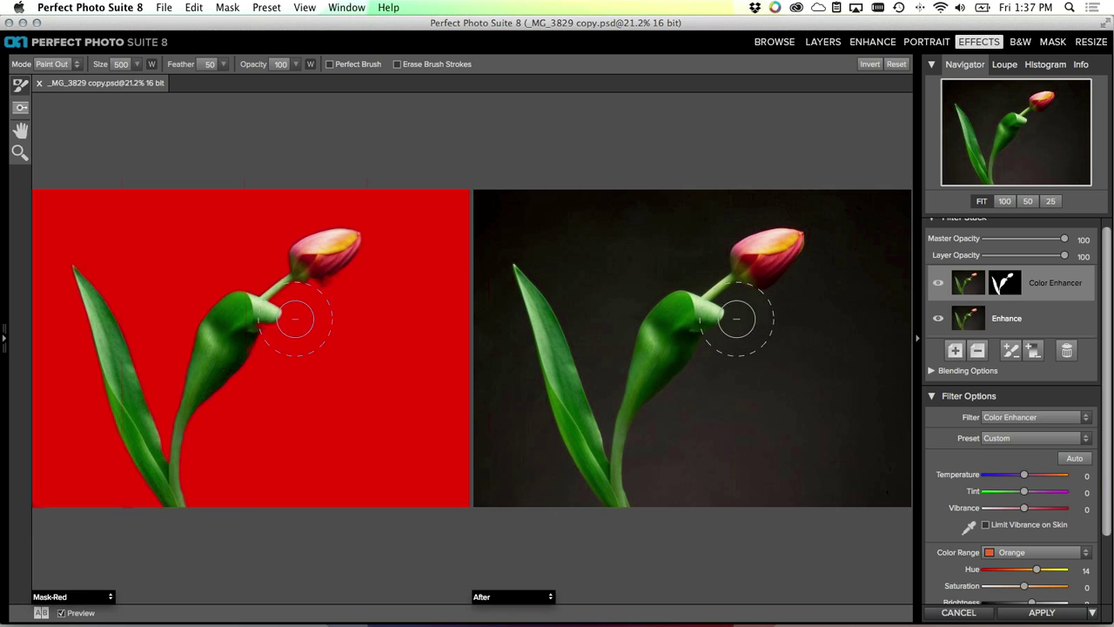
Refine the mask around the bloom with Perfect Brush at size 150, undo the last stroke, and return to the single After view
{"action": "key", "text": "bracketleft"}
{"action": "key", "text": "bracketleft"}
{"action": "key", "text": "bracketleft"}
{"action": "key", "text": "bracketleft"}
{"action": "key", "text": "bracketleft"}
{"action": "key", "text": "bracketleft"}
{"action": "key", "text": "bracketleft"}
{"action": "key", "text": "super+z"}
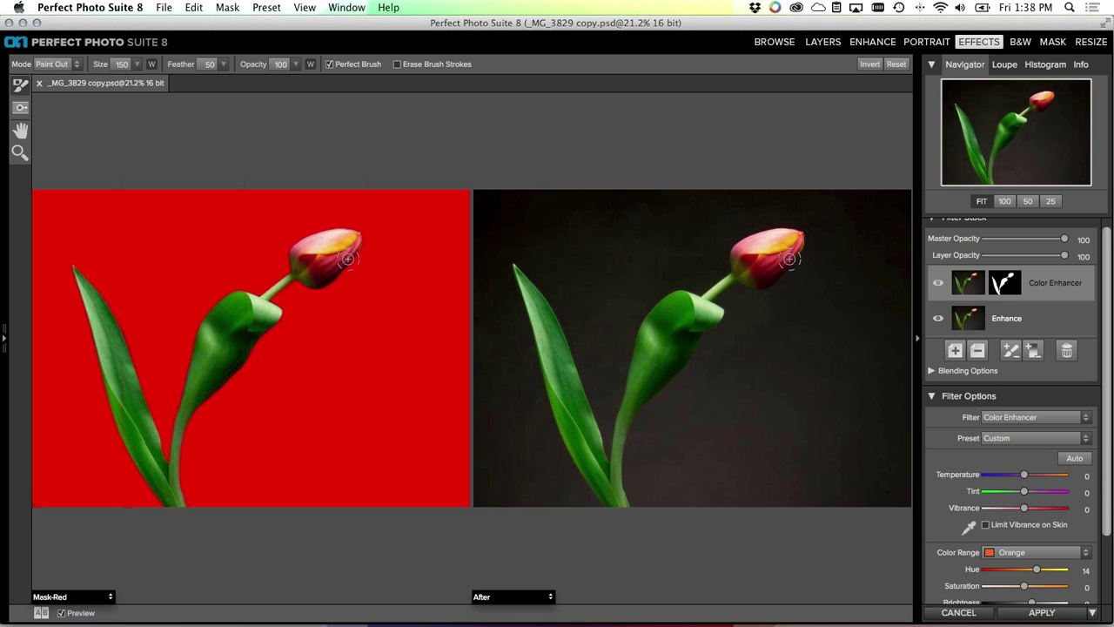
{"action": "left_click", "coordinate": [41, 613]}
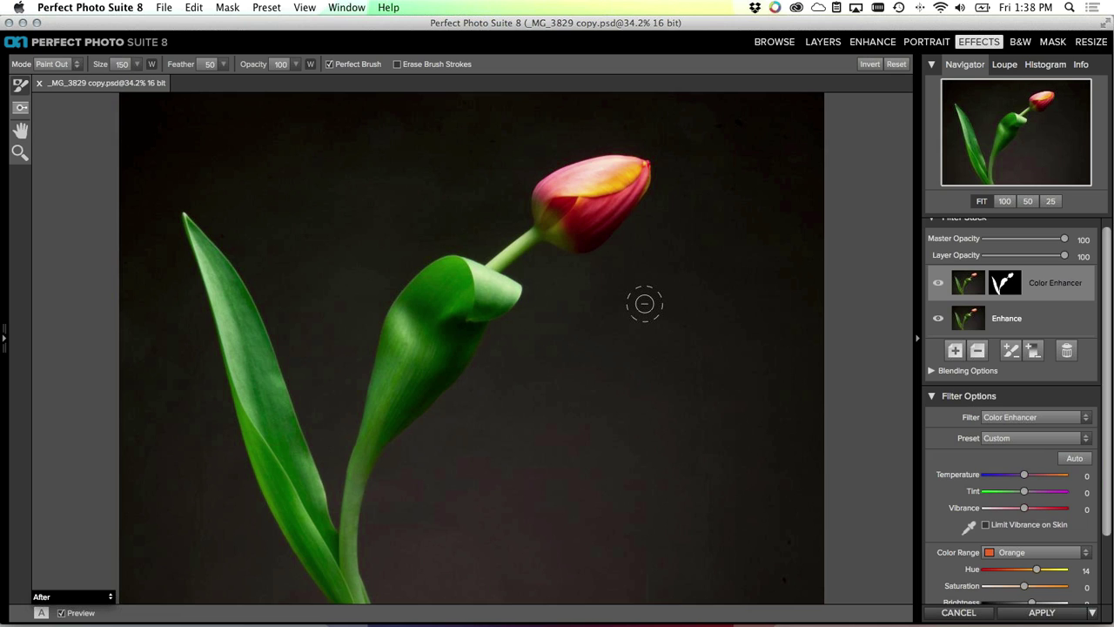
Add a new filter layer above the Color Enhancer and set it to Dynamic Contrast
{"action": "left_click", "coordinate": [954, 351]}
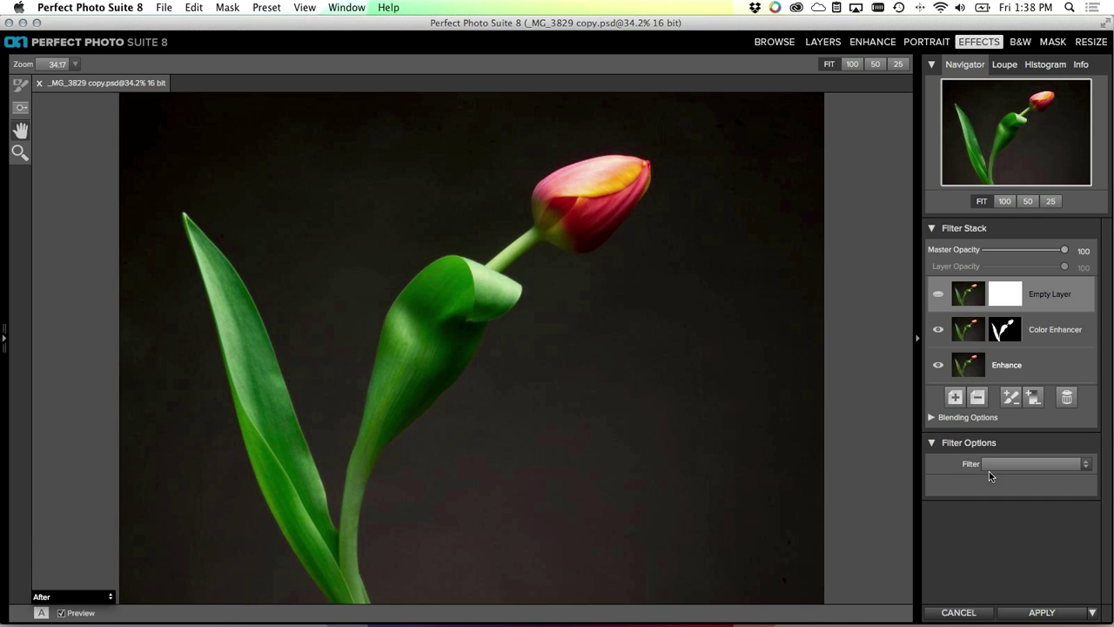
{"action": "left_click", "coordinate": [996, 466]}
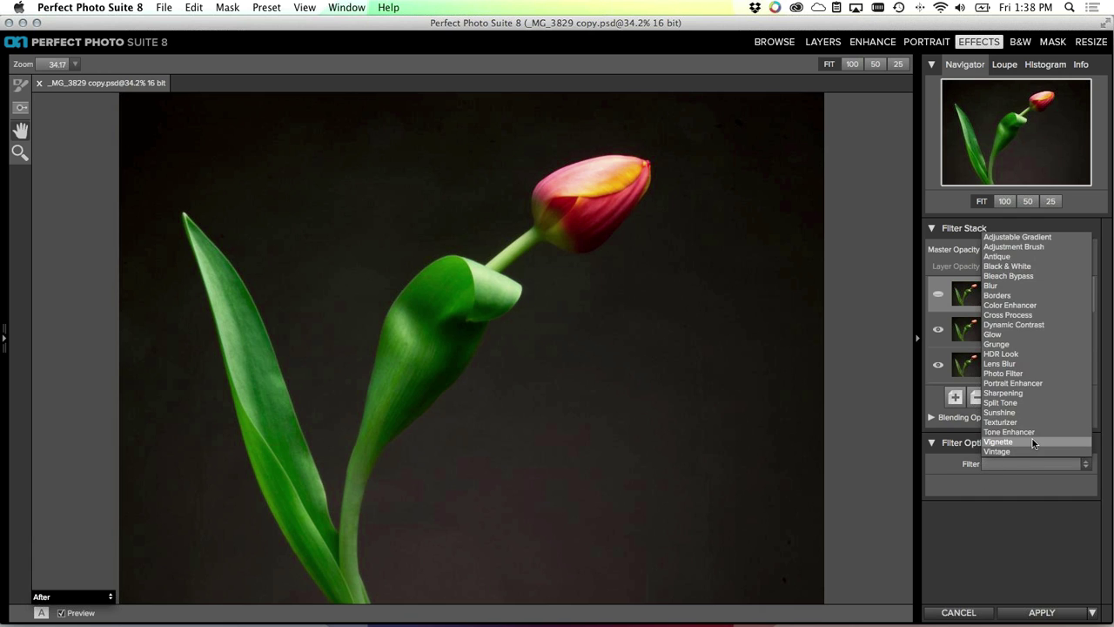
{"action": "left_click", "coordinate": [1039, 326]}
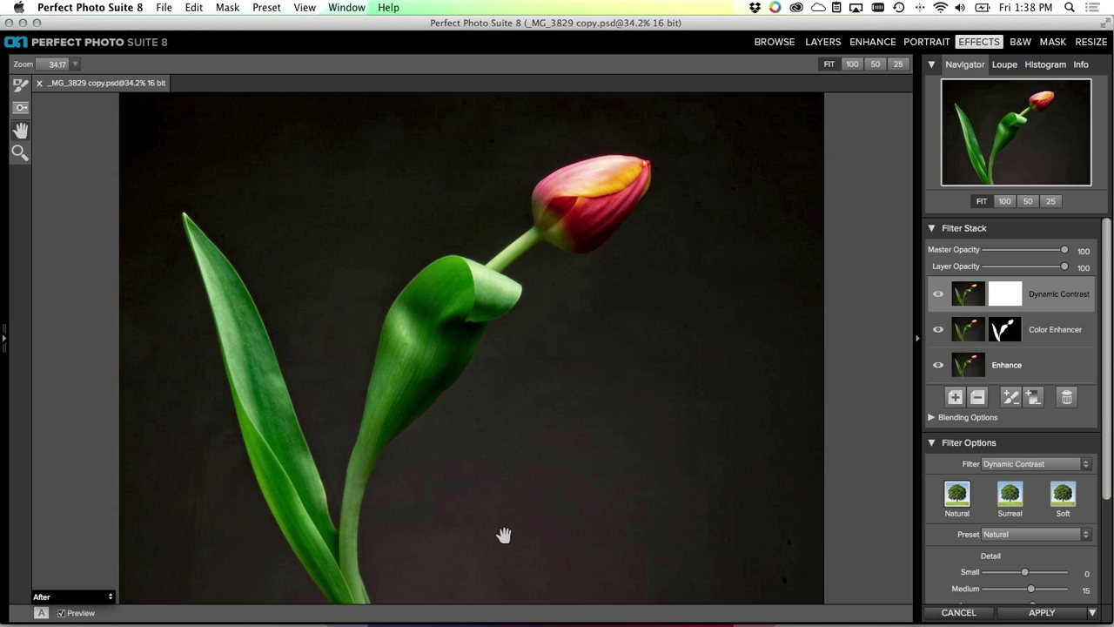
Zoom to 66.7% and examine the Dynamic Contrast effect on the leaf, stem and dark background
{"action": "key", "text": "super+0"}
{"action": "key", "text": "super+equal"}
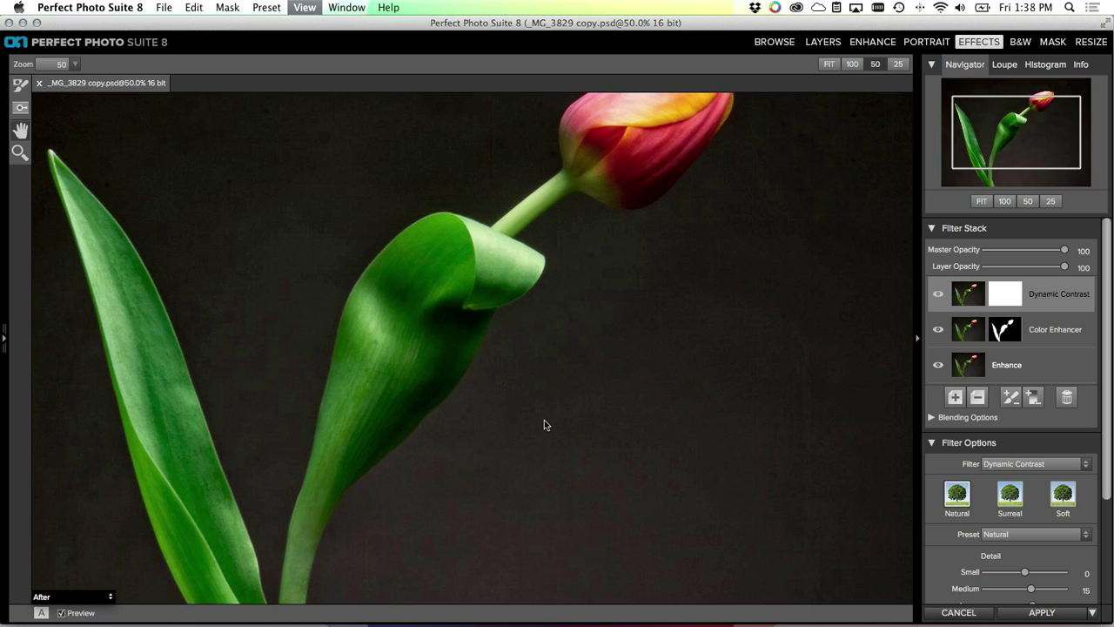
{"action": "key", "text": "super+equal"}
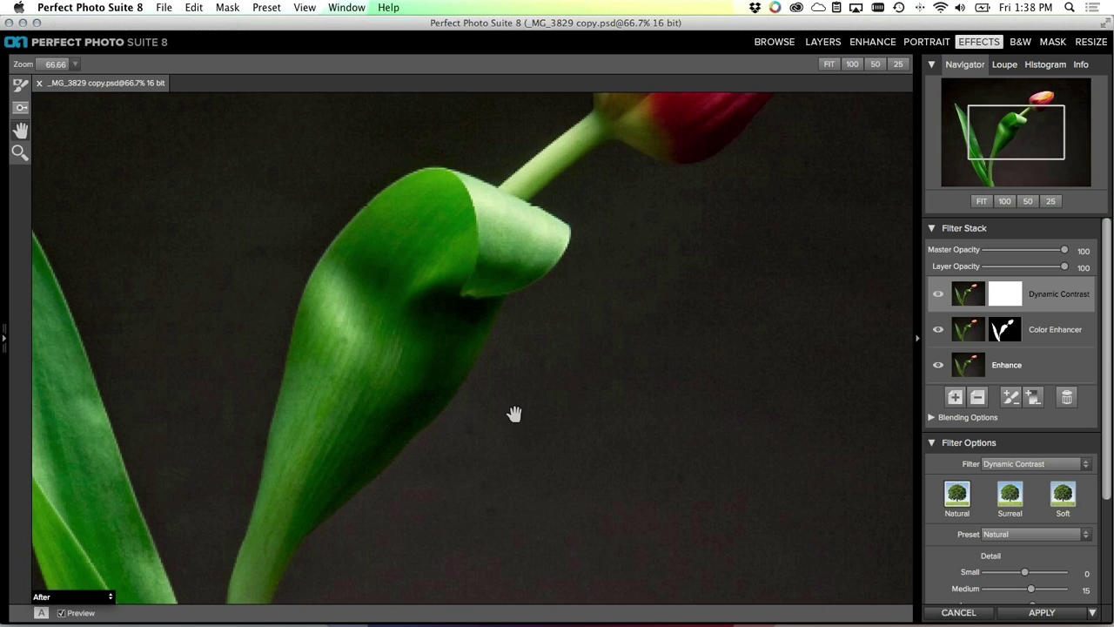
{"action": "scroll", "coordinate": [514, 413], "scroll_direction": "down", "scroll_amount": 5}
{"action": "scroll", "coordinate": [514, 413], "scroll_direction": "right", "scroll_amount": 10}
{"action": "scroll", "coordinate": [341, 339], "scroll_direction": "up", "scroll_amount": 5}
{"action": "scroll", "coordinate": [341, 339], "scroll_direction": "left", "scroll_amount": 8}
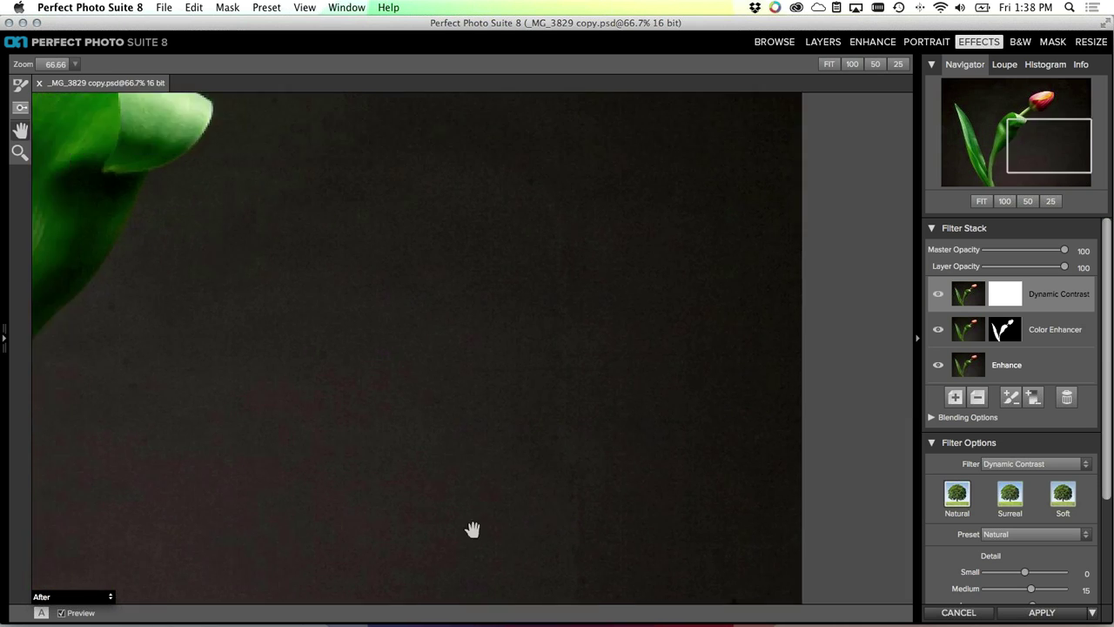
{"action": "scroll", "coordinate": [746, 229], "scroll_direction": "down", "scroll_amount": 4}
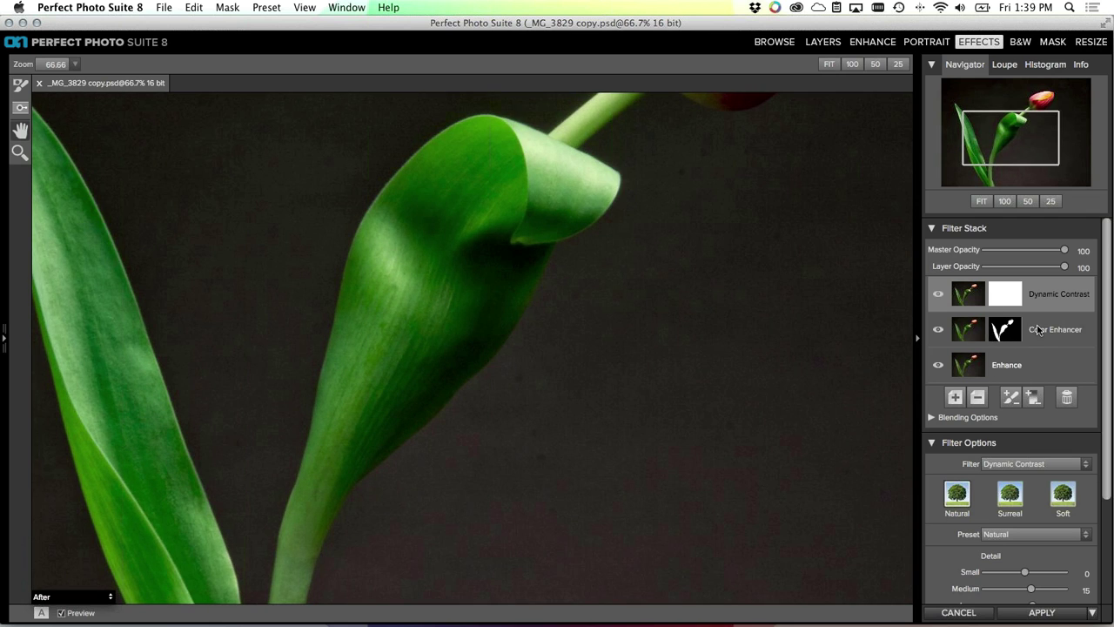
Copy the Color Enhancer's mask onto the Dynamic Contrast layer and fit the whole photo in view
{"action": "left_click", "coordinate": [1037, 329]}
{"action": "left_click_drag", "start_coordinate": [1010, 330], "coordinate": [1014, 295]}
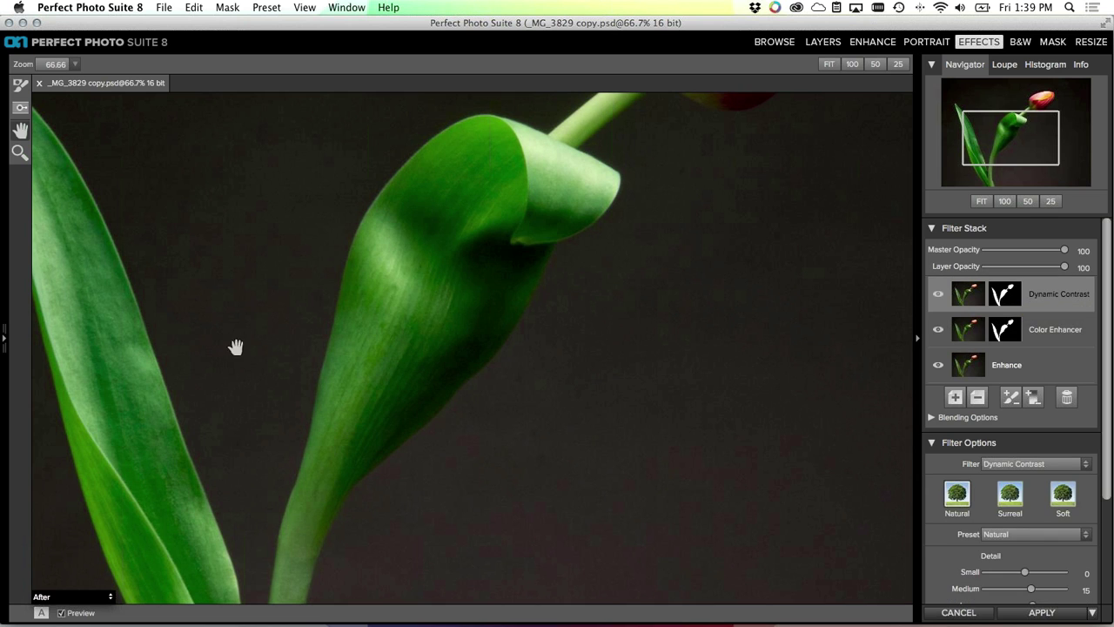
{"action": "double_click", "coordinate": [22, 130]}
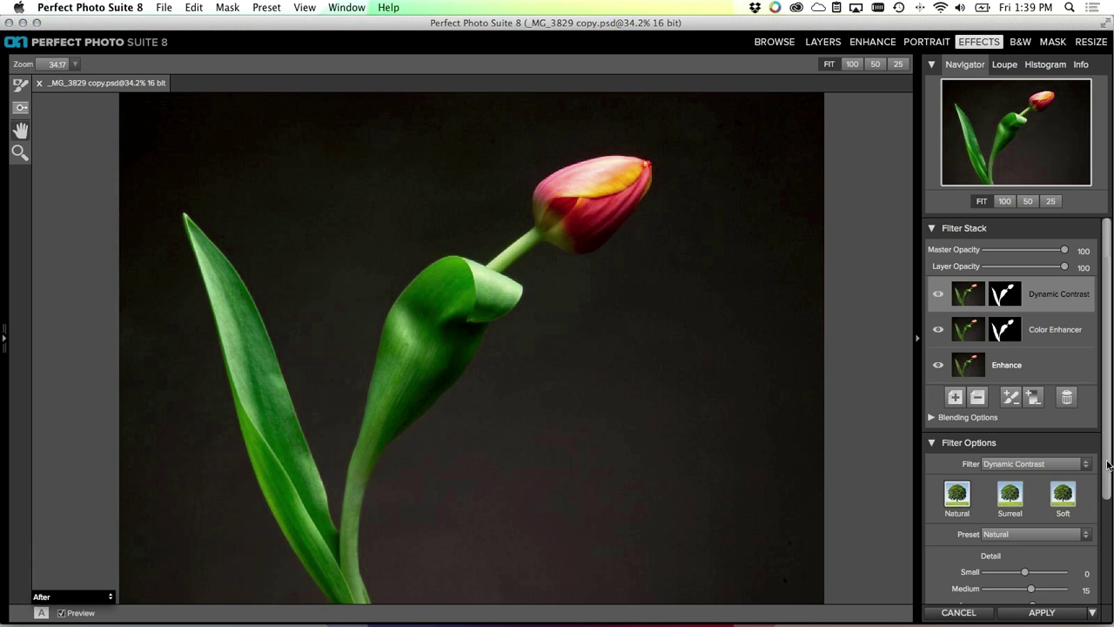
Try the Surreal style for Dynamic Contrast while keeping the mask, and switch back to Natural
{"action": "scroll", "coordinate": [1106, 458], "scroll_direction": "down", "scroll_amount": 5}
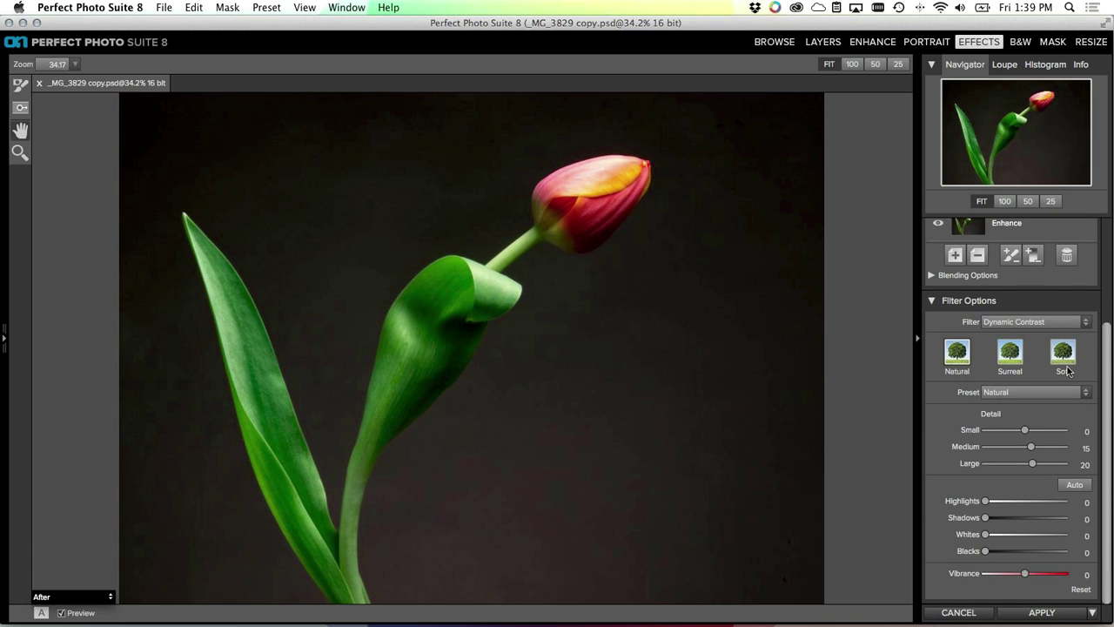
{"action": "left_click", "coordinate": [1008, 353]}
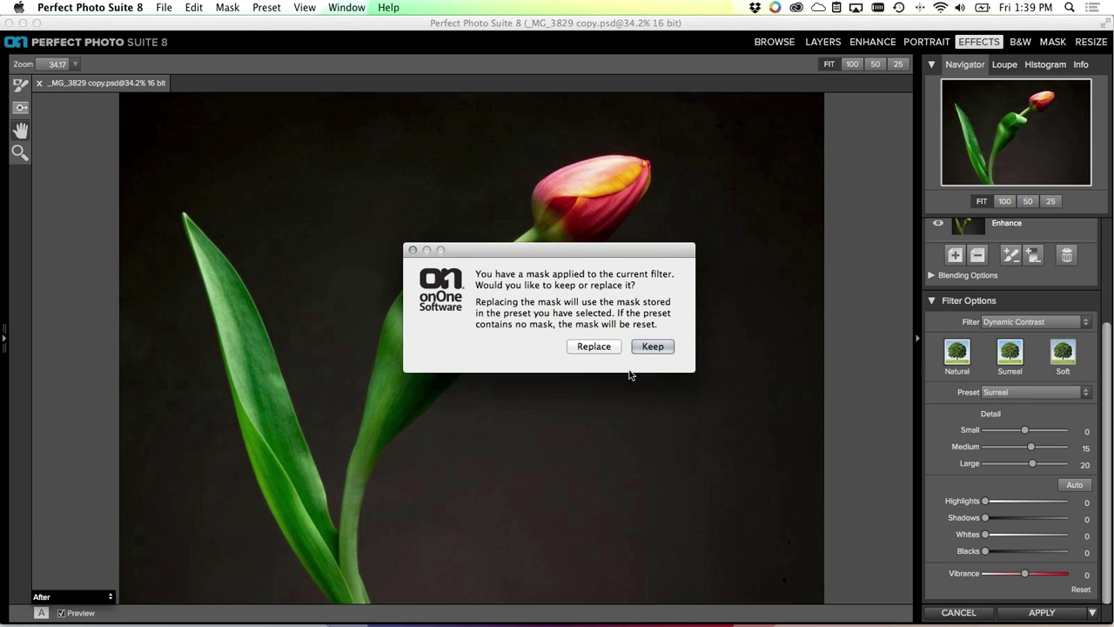
{"action": "left_click", "coordinate": [652, 346]}
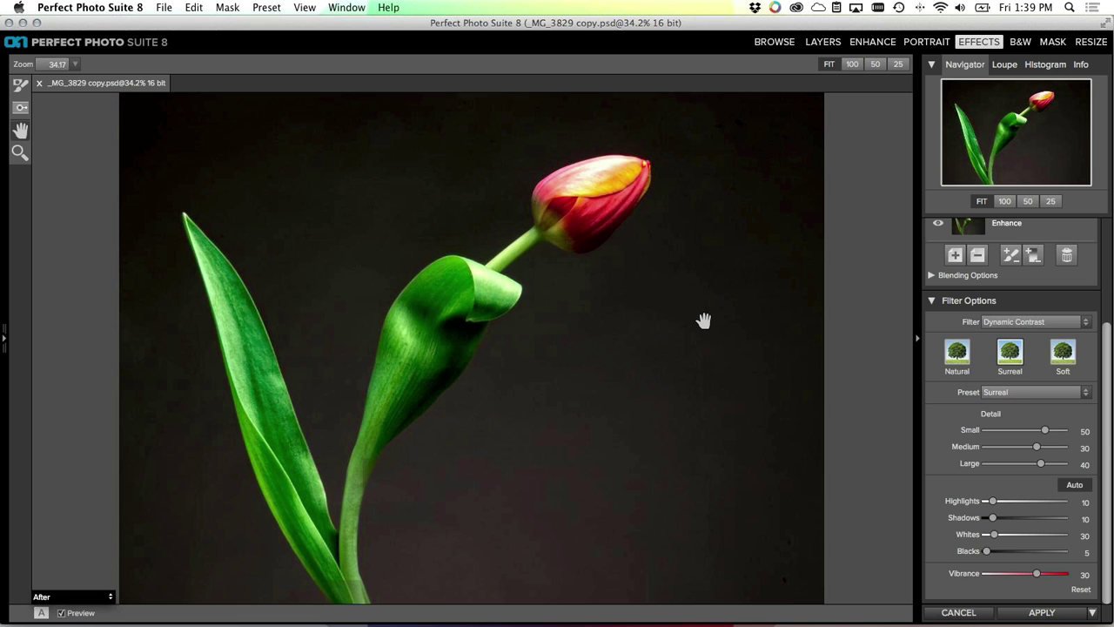
{"action": "left_click", "coordinate": [954, 351]}
{"action": "left_click", "coordinate": [652, 346]}
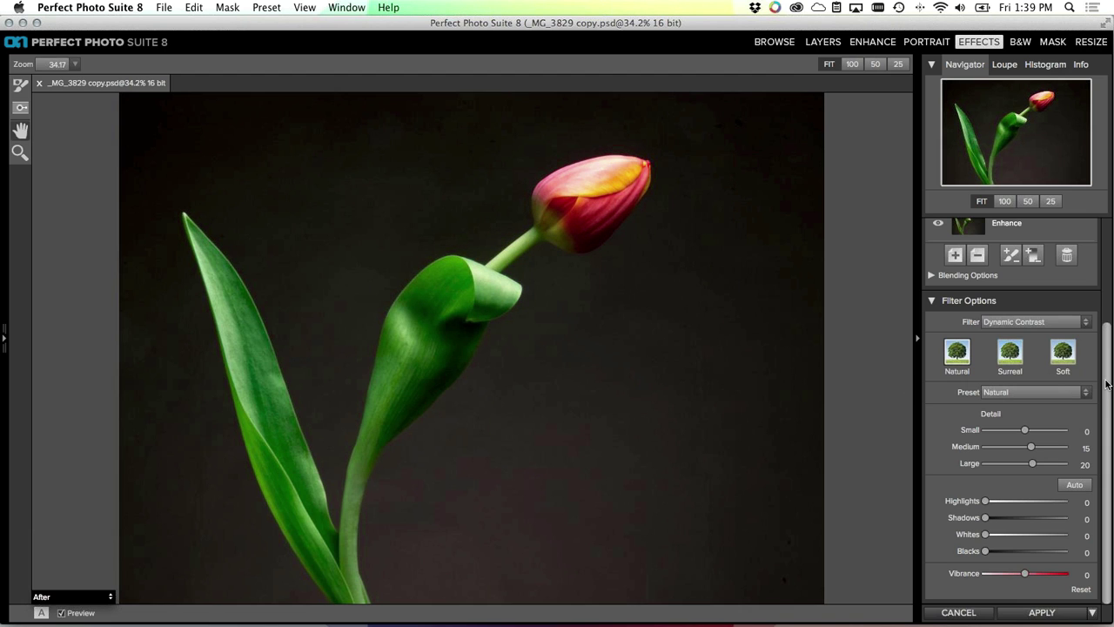
Add a new filter layer above Dynamic Contrast and apply the Texturizer preset Grunge Vignette Light to it
{"action": "scroll", "coordinate": [1107, 384], "scroll_direction": "up", "scroll_amount": 5}
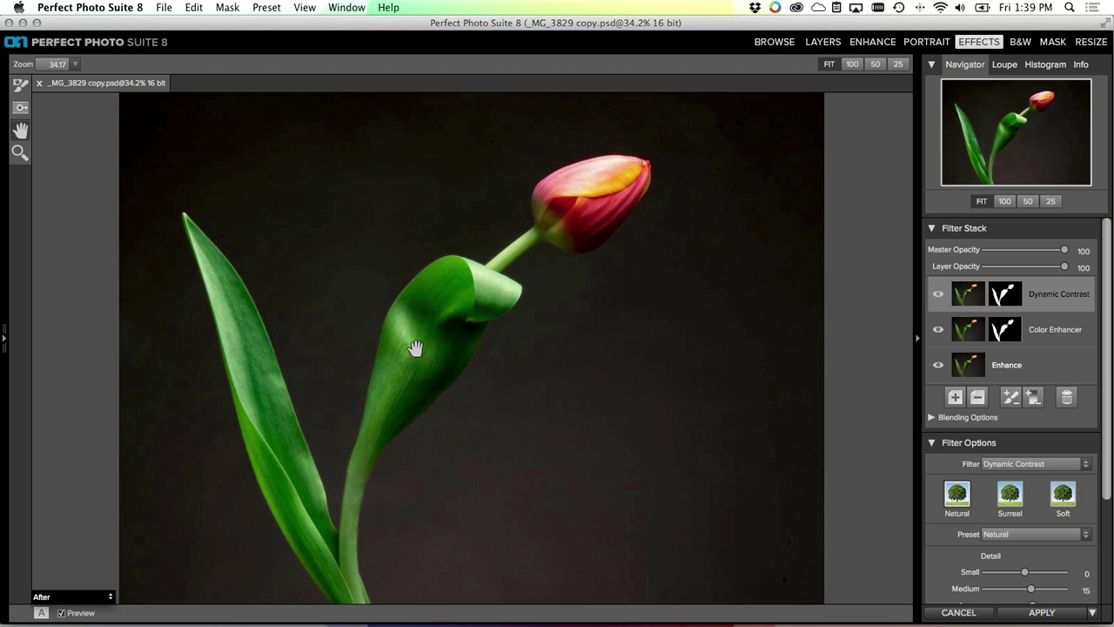
{"action": "left_click", "coordinate": [954, 398]}
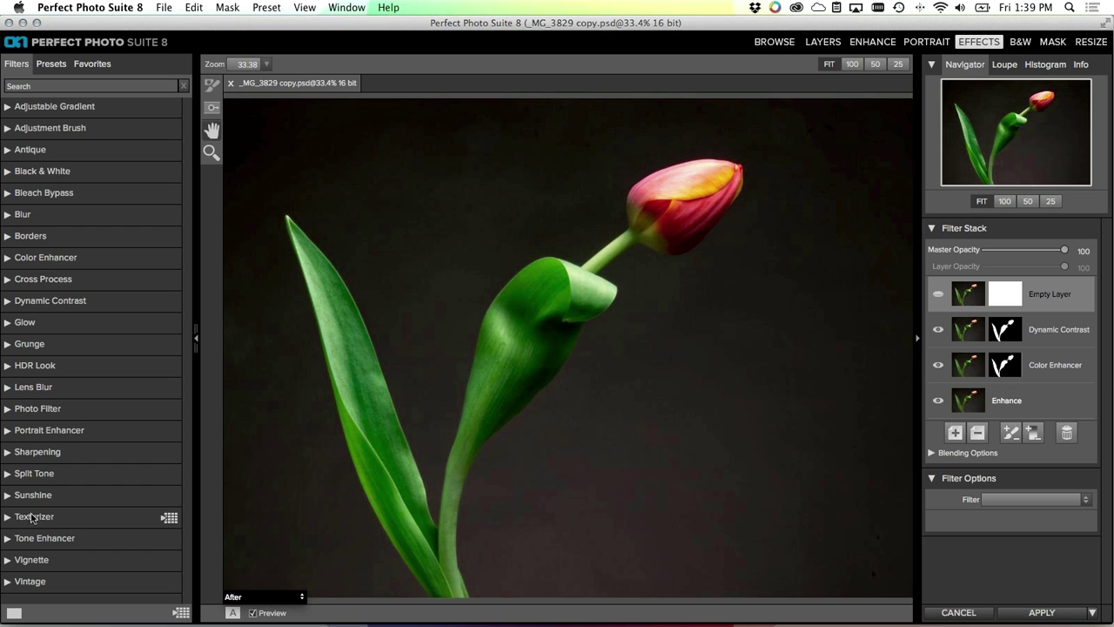
{"action": "left_click", "coordinate": [169, 520]}
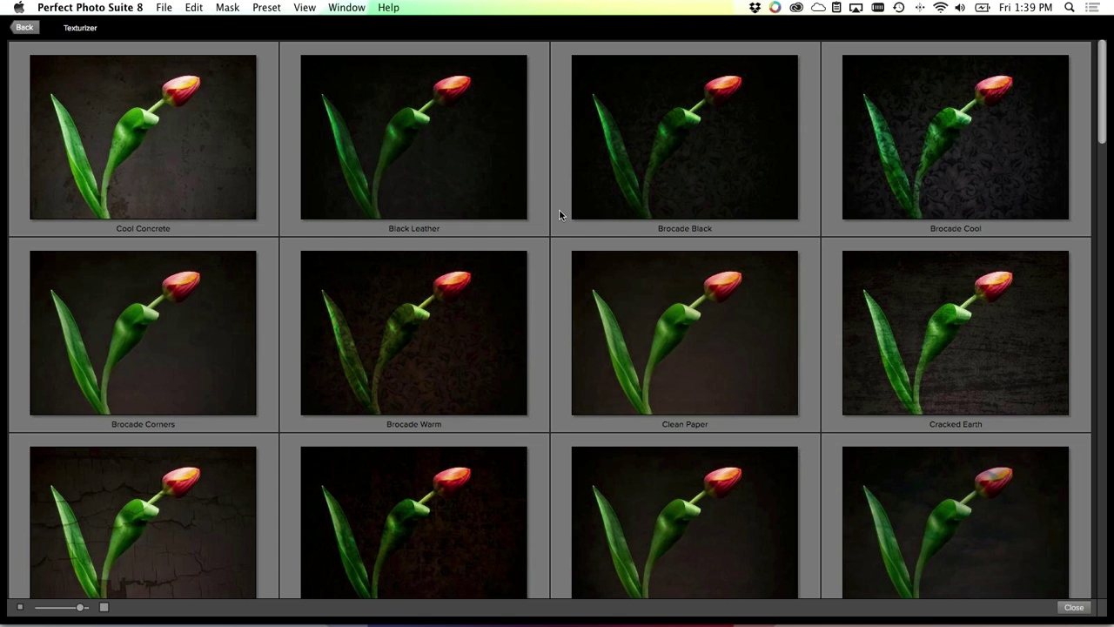
{"action": "scroll", "coordinate": [694, 283], "scroll_direction": "down", "scroll_amount": 8}
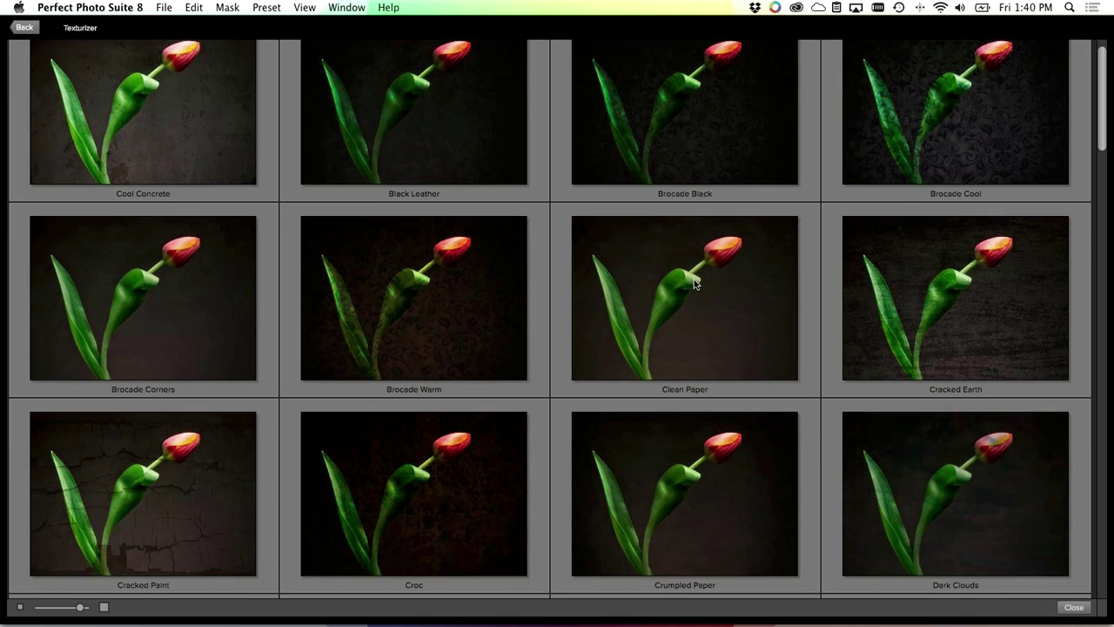
{"action": "scroll", "coordinate": [693, 280], "scroll_direction": "down", "scroll_amount": 7}
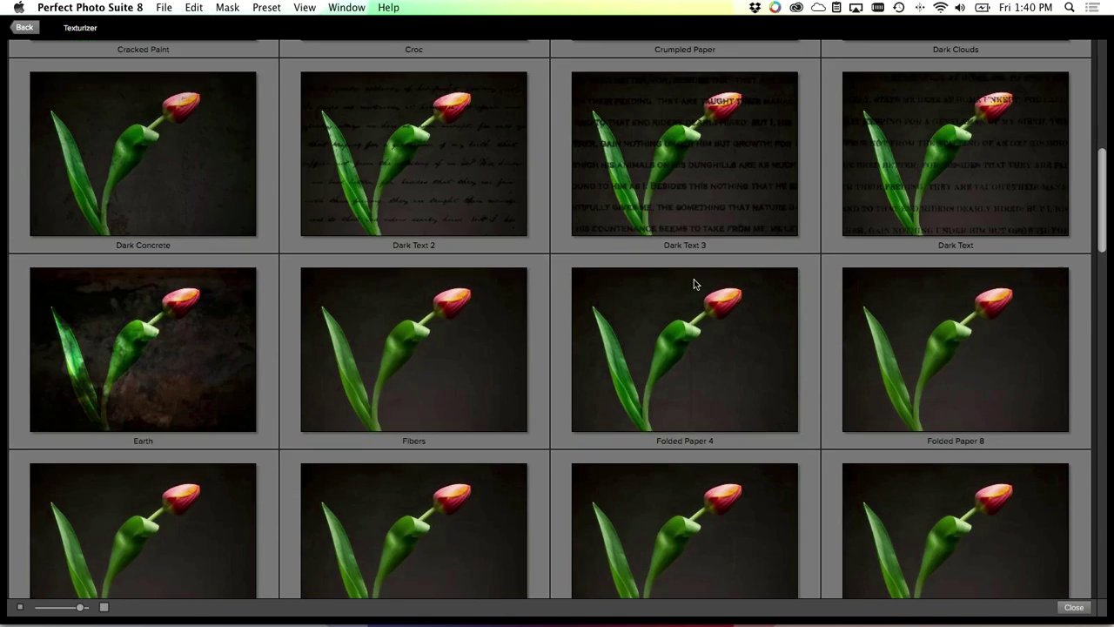
{"action": "scroll", "coordinate": [693, 283], "scroll_direction": "down", "scroll_amount": 2}
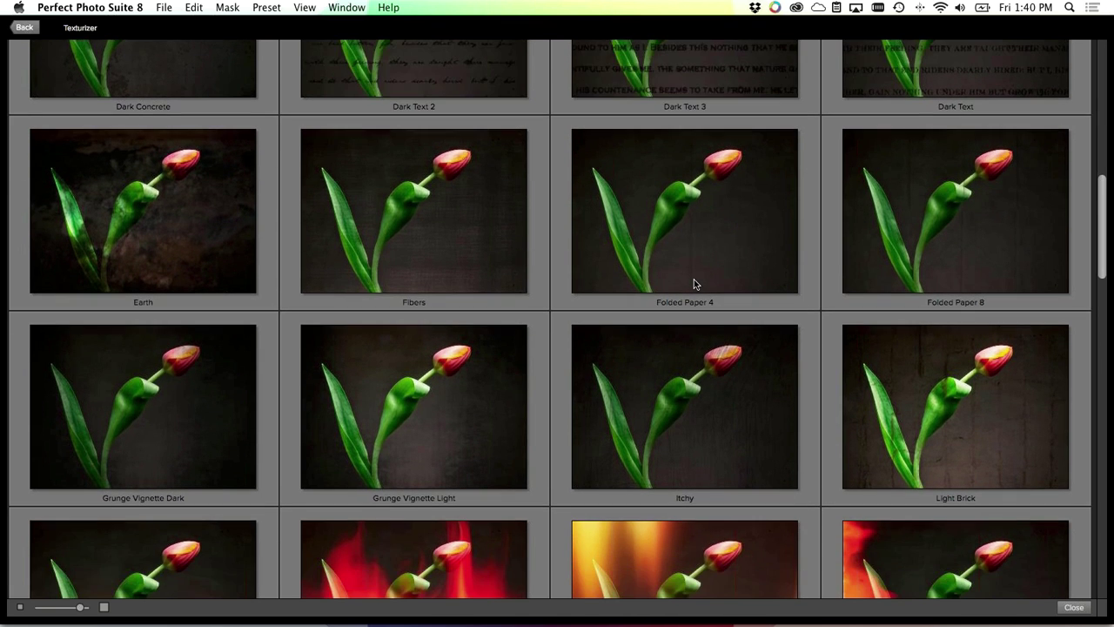
{"action": "scroll", "coordinate": [693, 284], "scroll_direction": "down", "scroll_amount": 3}
{"action": "scroll", "coordinate": [693, 284], "scroll_direction": "down", "scroll_amount": 7}
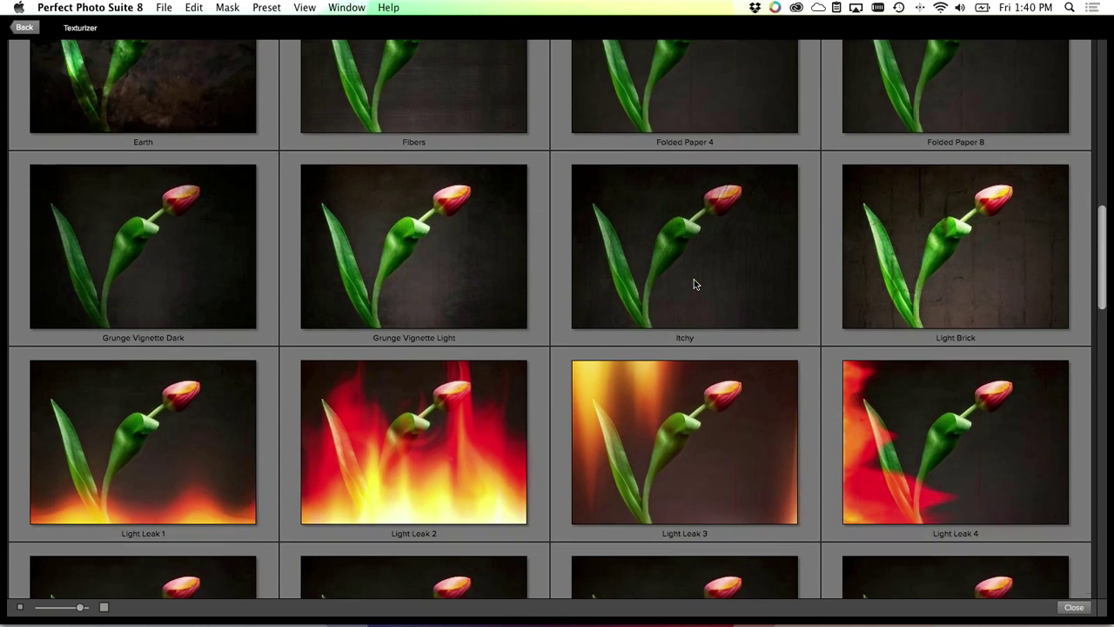
{"action": "scroll", "coordinate": [694, 280], "scroll_direction": "up", "scroll_amount": 6}
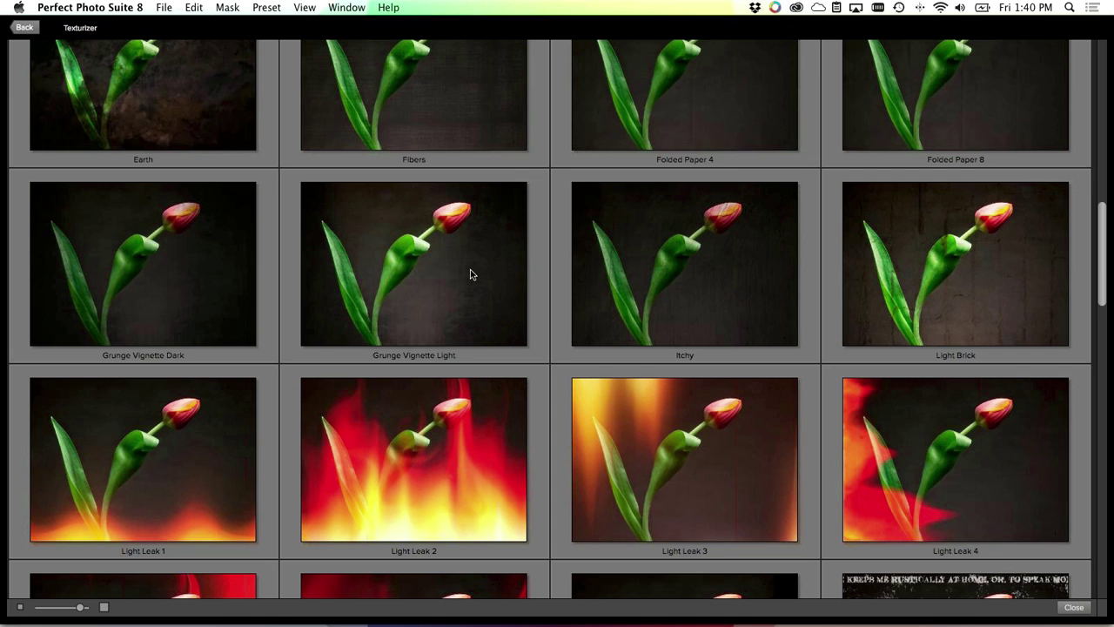
{"action": "double_click", "coordinate": [470, 269]}
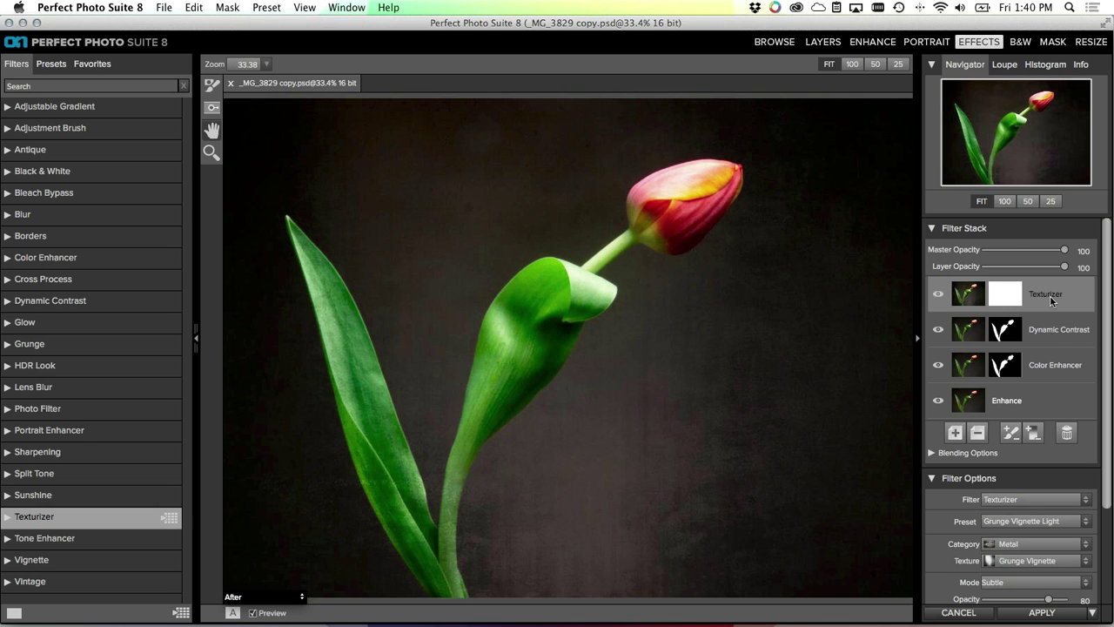
Copy the Dynamic Contrast mask onto the Texturizer layer and invert it so the texture affects only the background
{"action": "left_click", "coordinate": [1054, 332]}
{"action": "scroll", "coordinate": [1008, 329], "scroll_direction": "down", "scroll_amount": 1}
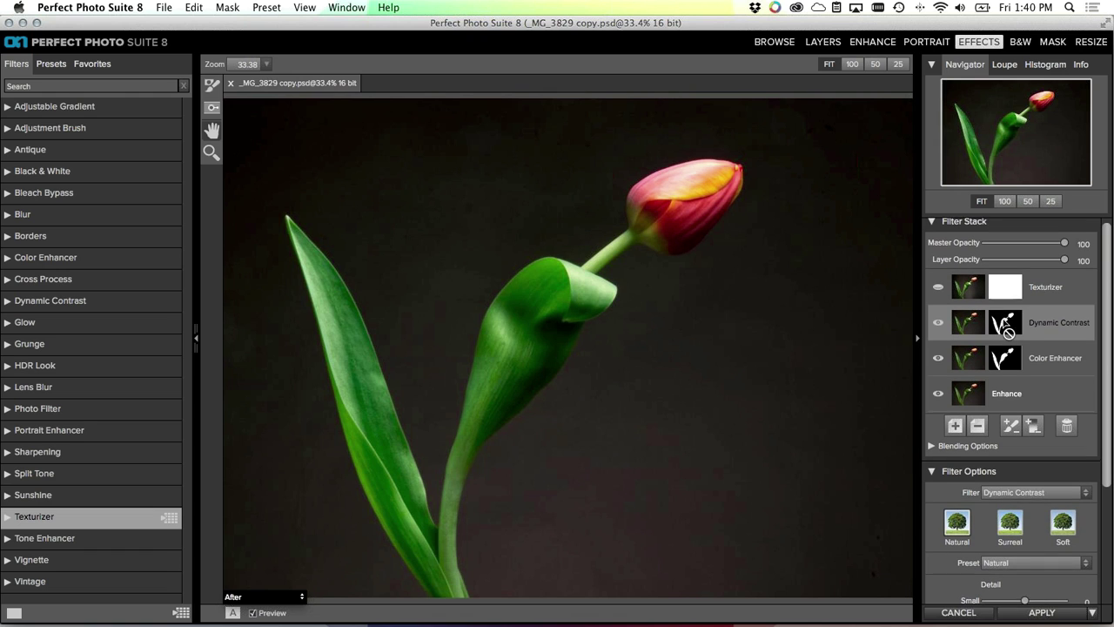
{"action": "left_click_drag", "start_coordinate": [1003, 324], "coordinate": [1007, 290]}
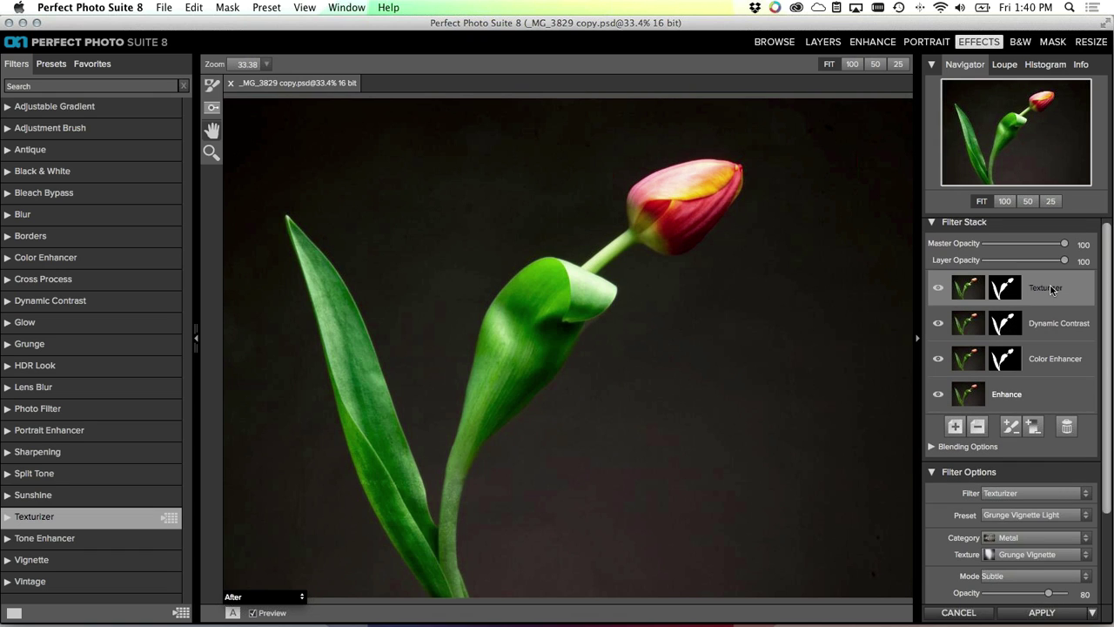
{"action": "left_click", "coordinate": [234, 7]}
{"action": "left_click", "coordinate": [248, 24]}
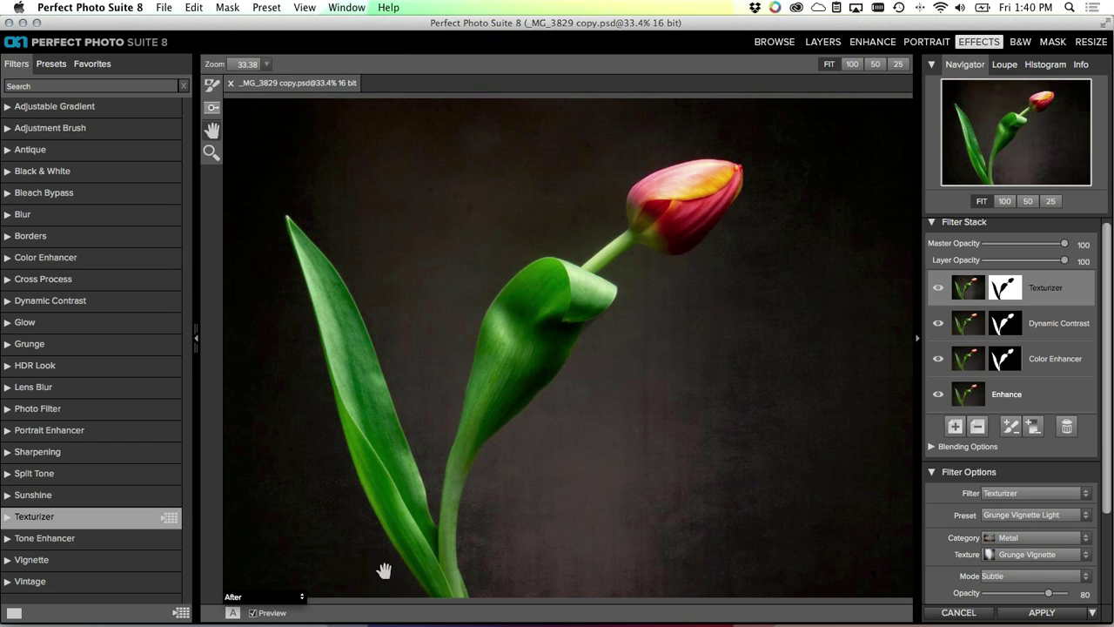
Compare the photo with and without the filter stack and apply the effects
{"action": "key", "text": "super+p"}
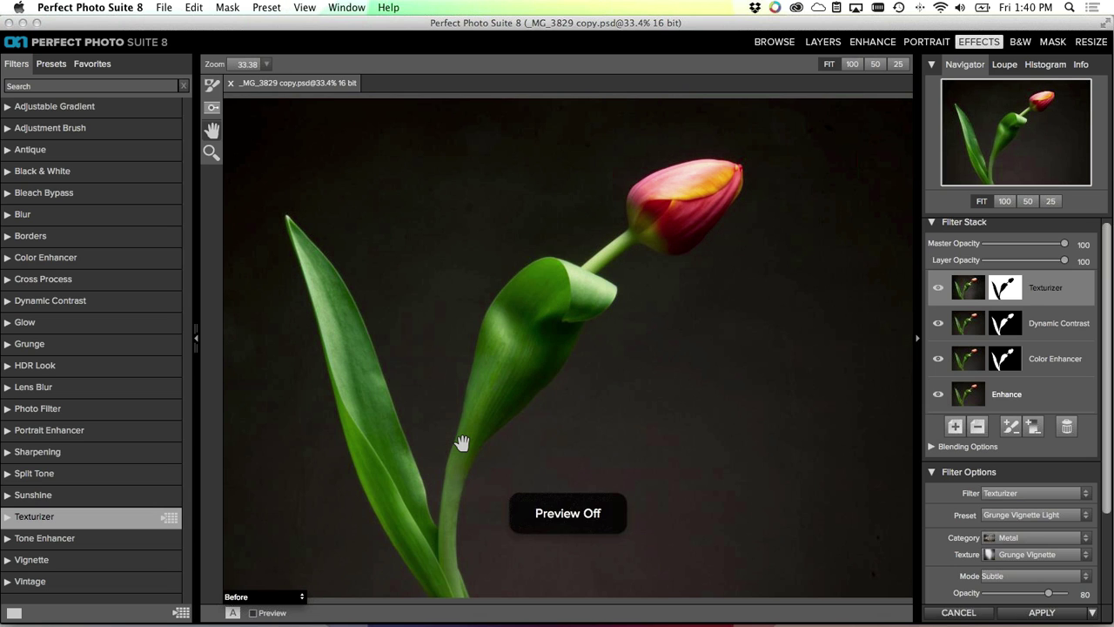
{"action": "key", "text": "super+p"}
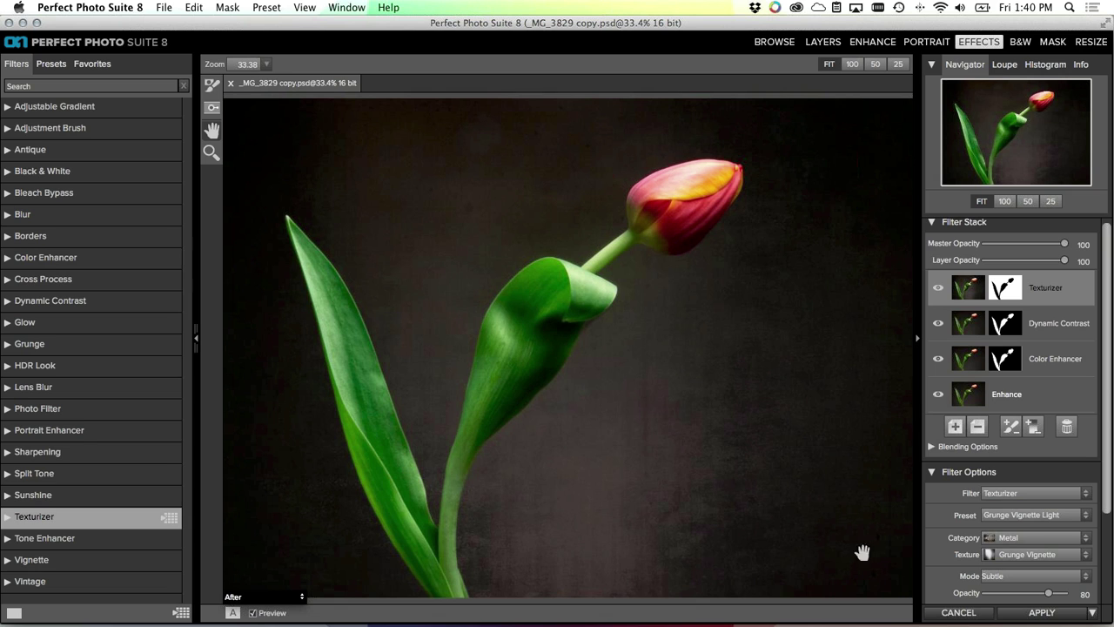
{"action": "left_click", "coordinate": [1041, 613]}
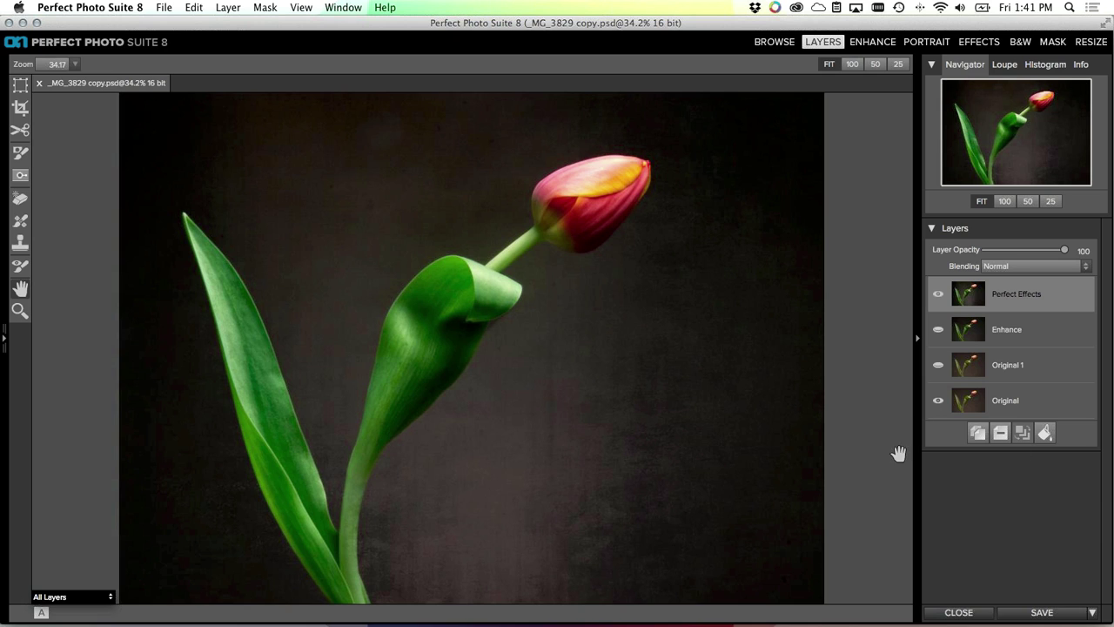
Close the tulip photo and open _MG_7581.cr2 in Layers as a 16 bit Photoshop copy in Adobe RGB (1998) at 300 pixels/inch
{"action": "left_click", "coordinate": [947, 614]}
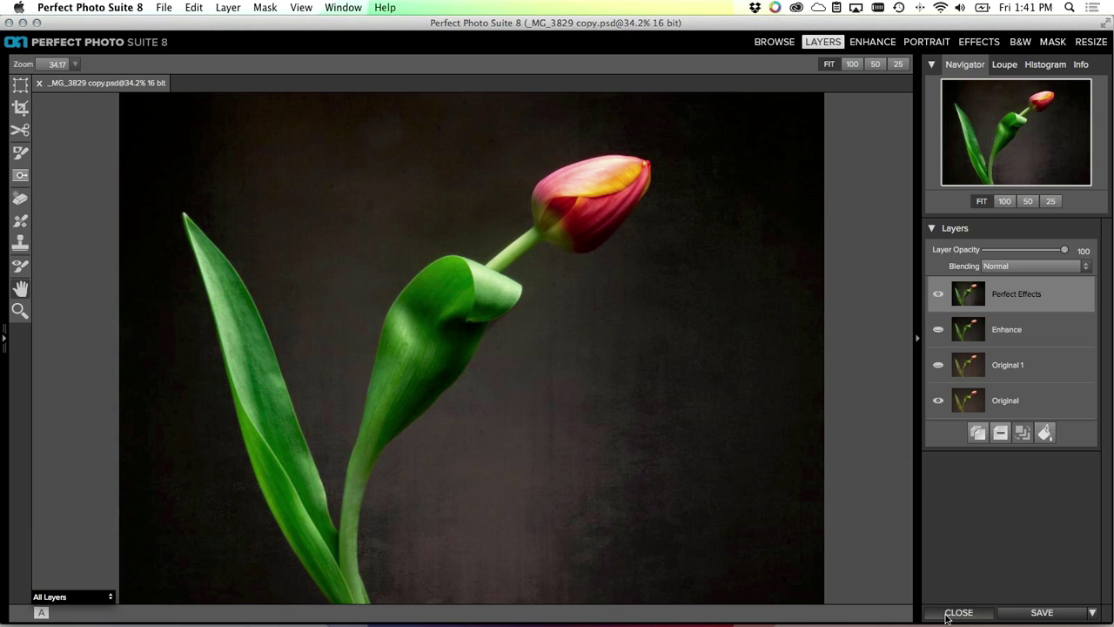
{"action": "left_click", "coordinate": [527, 341]}
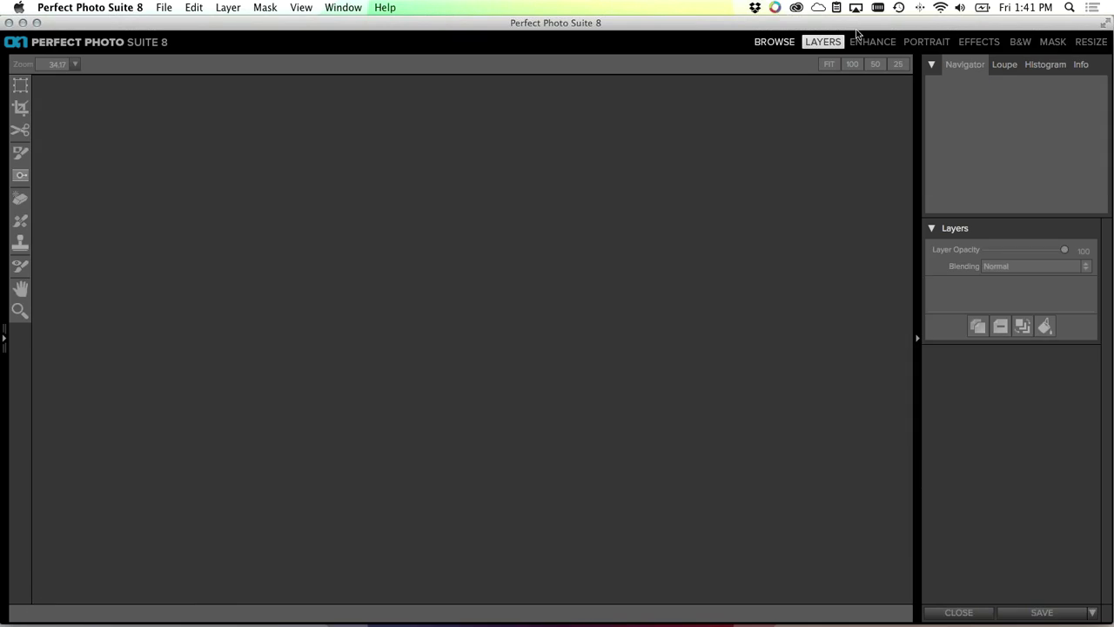
{"action": "left_click", "coordinate": [788, 43]}
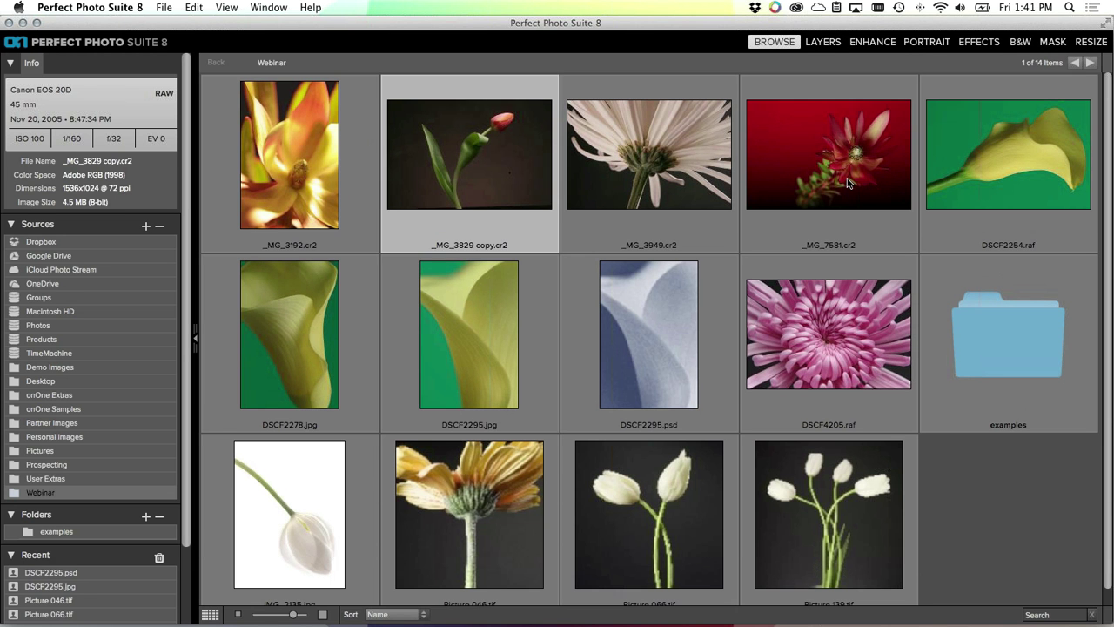
{"action": "left_click", "coordinate": [846, 174]}
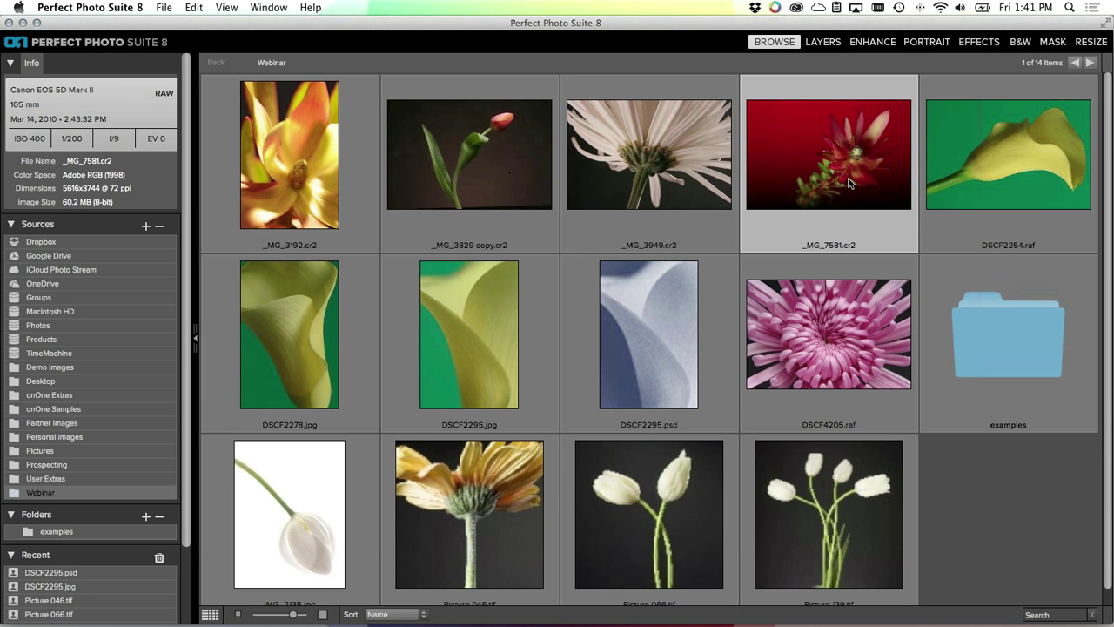
{"action": "left_click", "coordinate": [813, 43]}
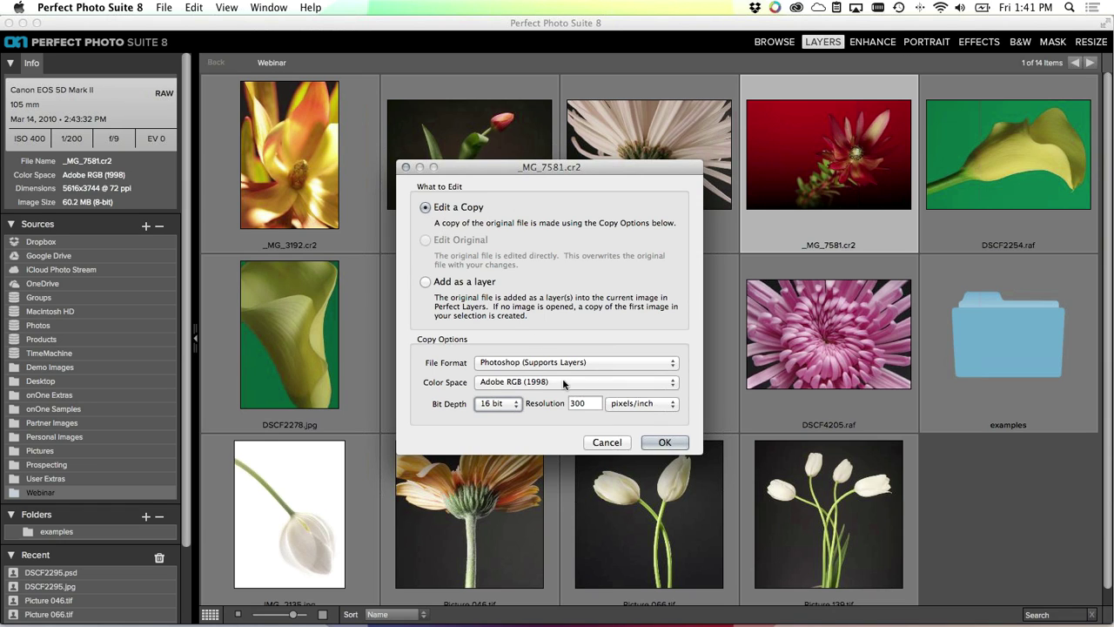
{"action": "left_click", "coordinate": [659, 441]}
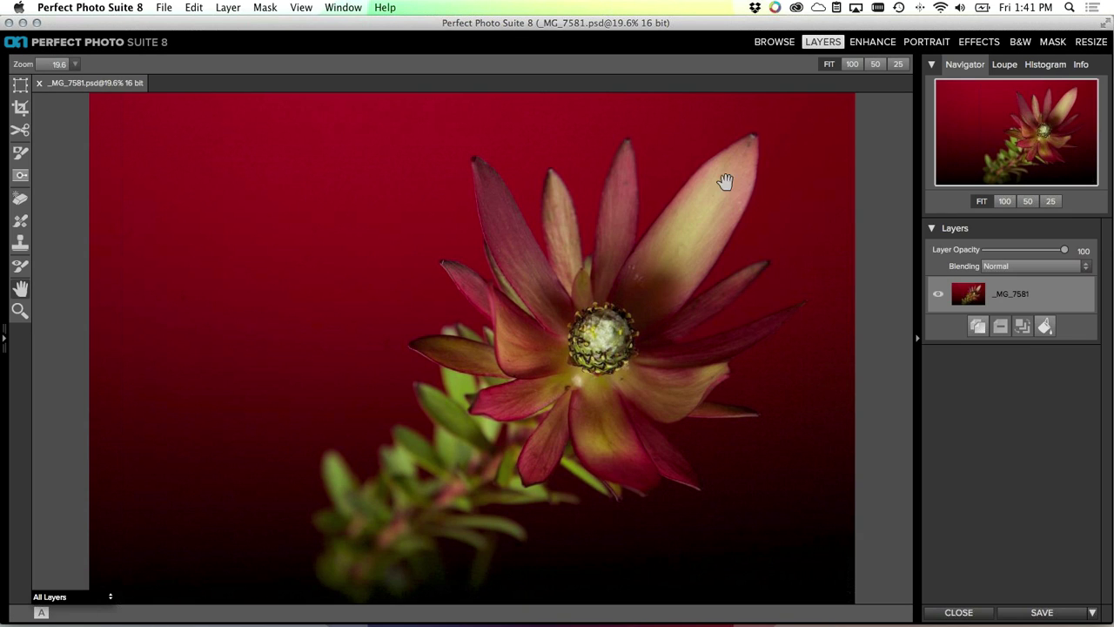
Rename the _MG_7581 layer to Original and duplicate it
{"action": "left_click", "coordinate": [20, 220]}
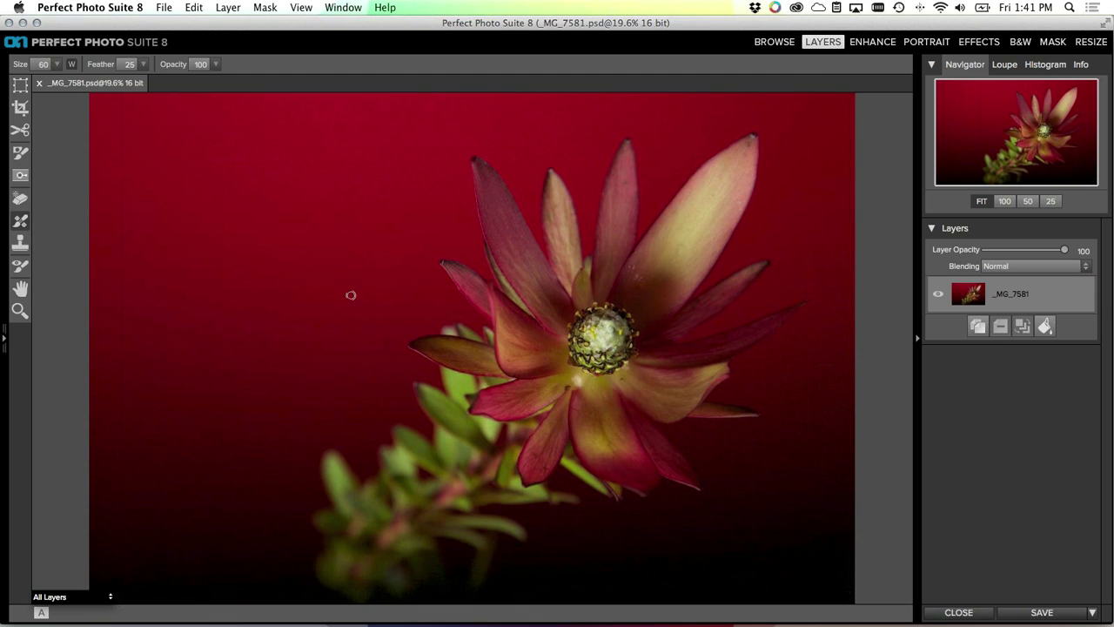
{"action": "double_click", "coordinate": [1012, 293]}
{"action": "type", "text": "o"}
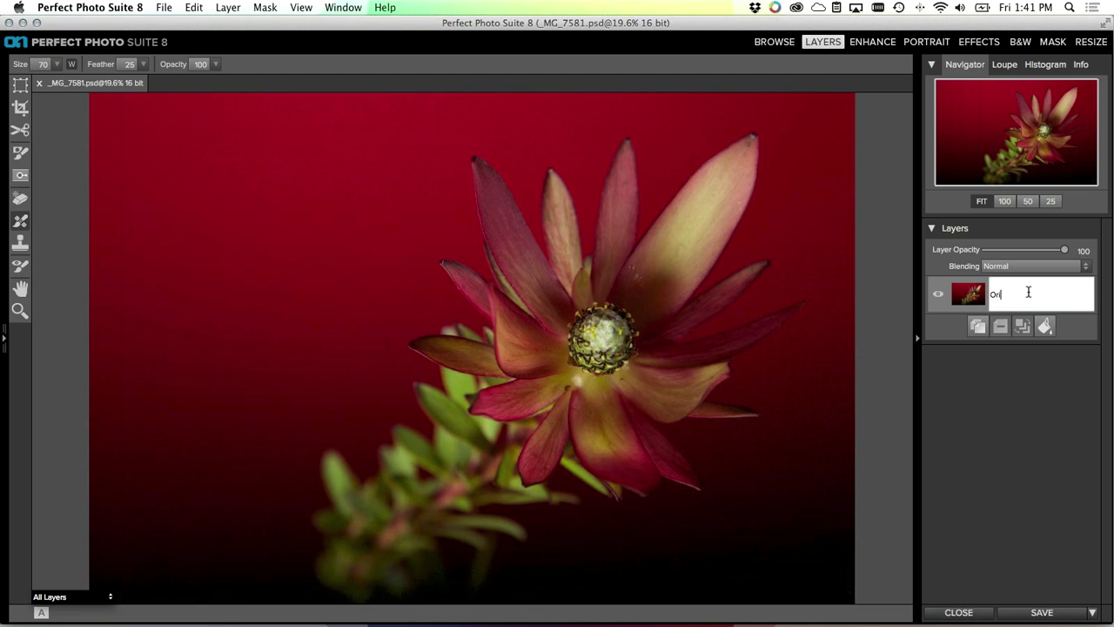
{"action": "type", "text": "riginal"}
{"action": "key", "text": "Return"}
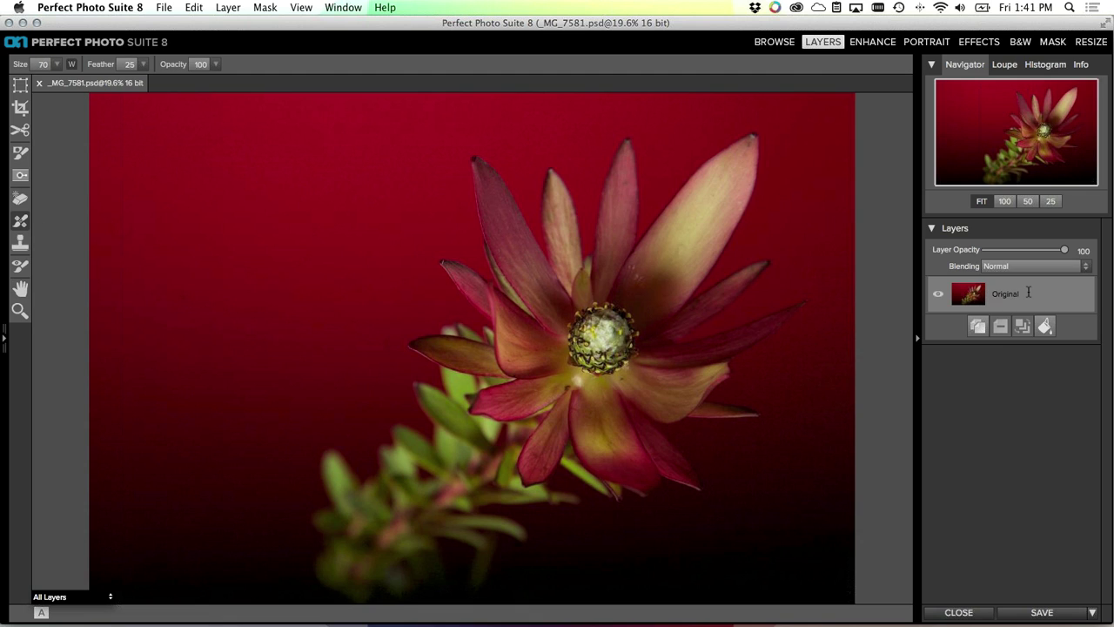
{"action": "left_click", "coordinate": [978, 325]}
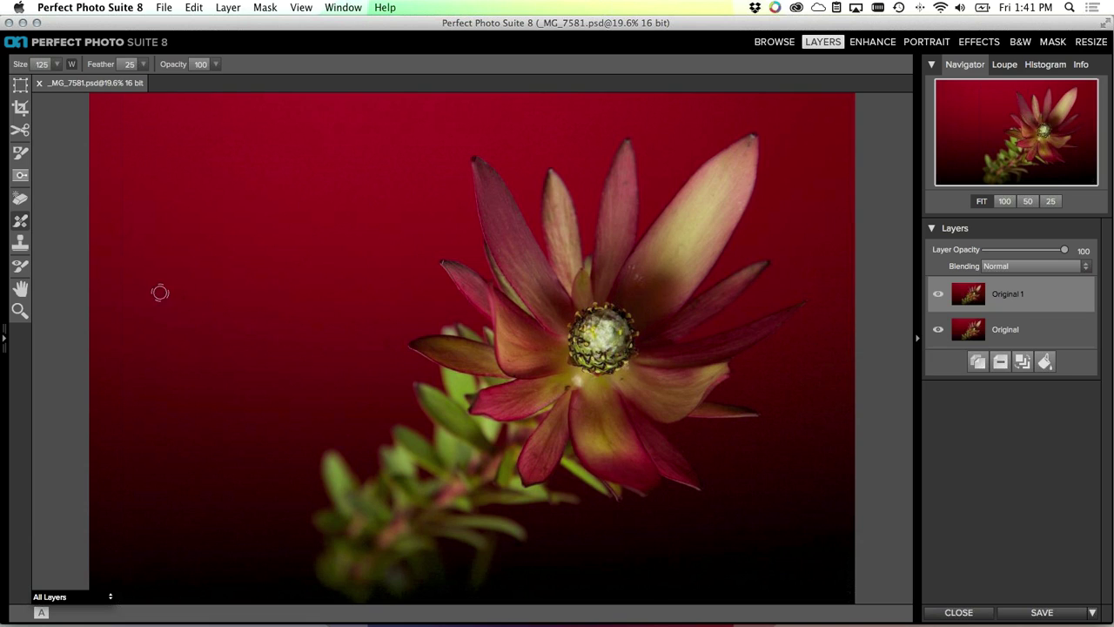
Retouch blemishes on the duplicate layer's red background, large pale petal and just below the flower's centre, using brush sizes 125 and 90
{"action": "key", "text": "bracketright"}
{"action": "key", "text": "bracketright"}
{"action": "key", "text": "bracketright"}
{"action": "left_click_drag", "start_coordinate": [307, 255], "coordinate": [273, 287]}
{"action": "key", "text": "super+equal"}
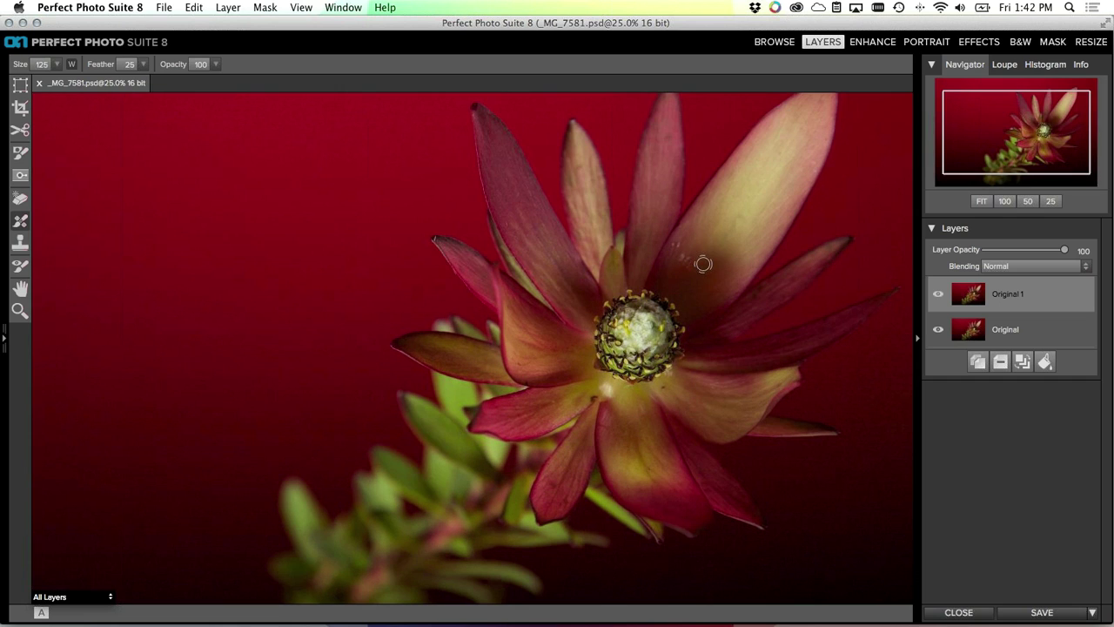
{"action": "key", "text": "bracketleft"}
{"action": "left_click_drag", "start_coordinate": [694, 262], "coordinate": [686, 258]}
{"action": "left_click", "coordinate": [603, 388]}
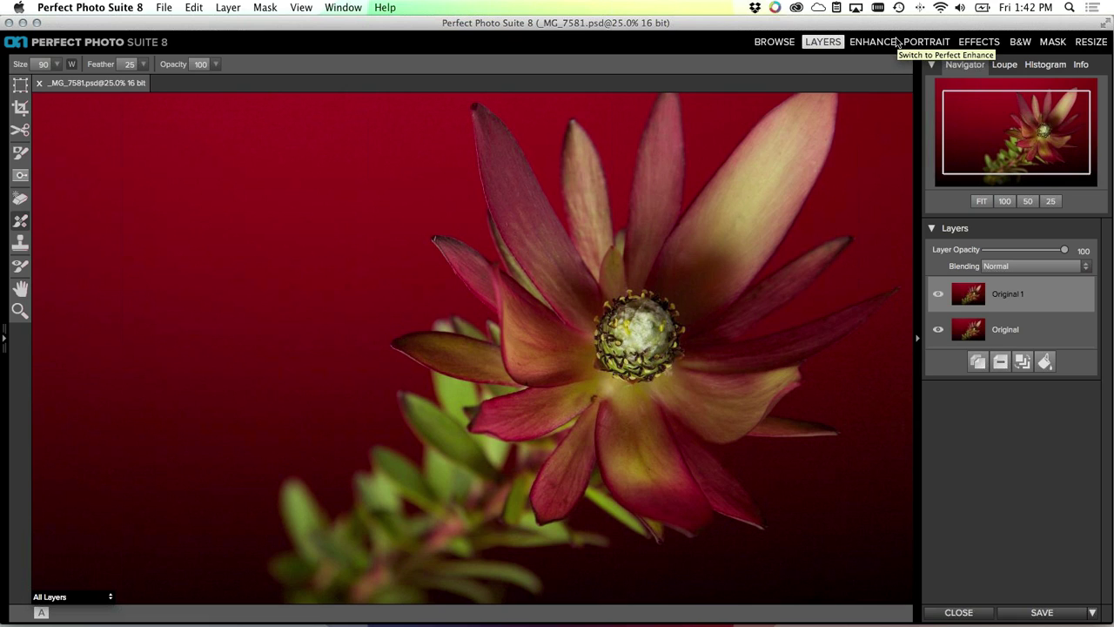
Bring the retouched layer into Effects and add an Adjustment Brush layer set to Detail
{"action": "left_click", "coordinate": [966, 43]}
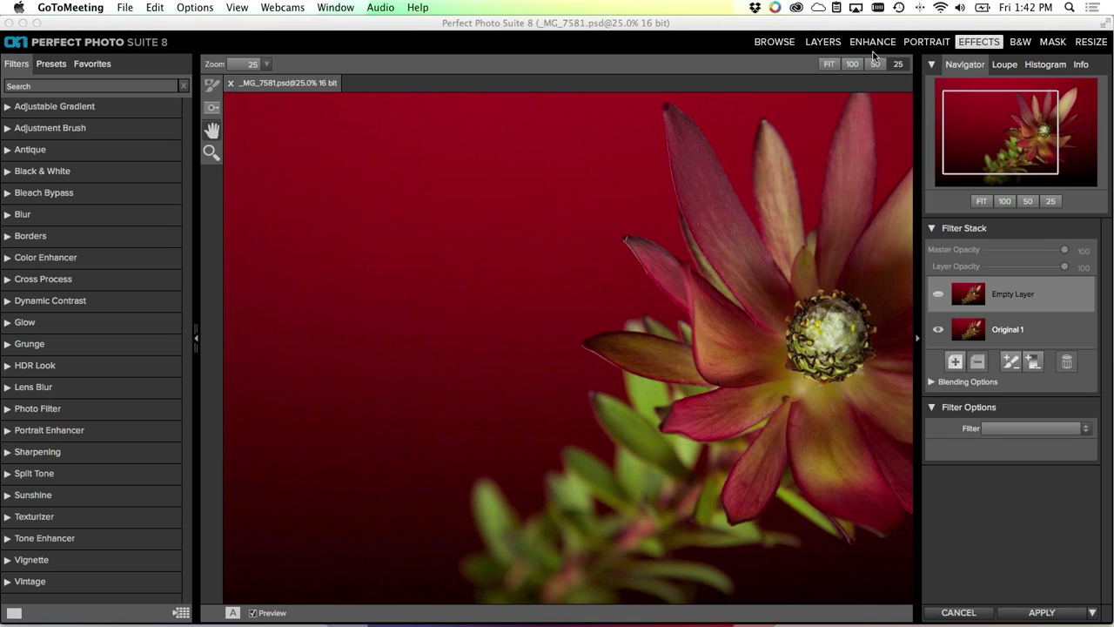
{"action": "left_click", "coordinate": [367, 261]}
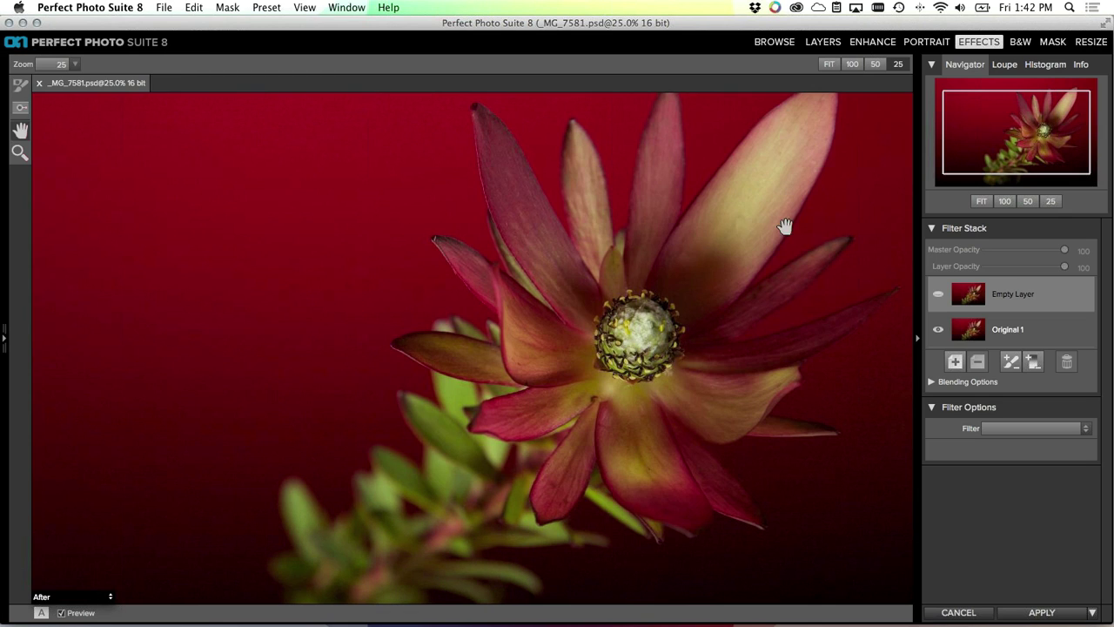
{"action": "left_click", "coordinate": [1011, 362]}
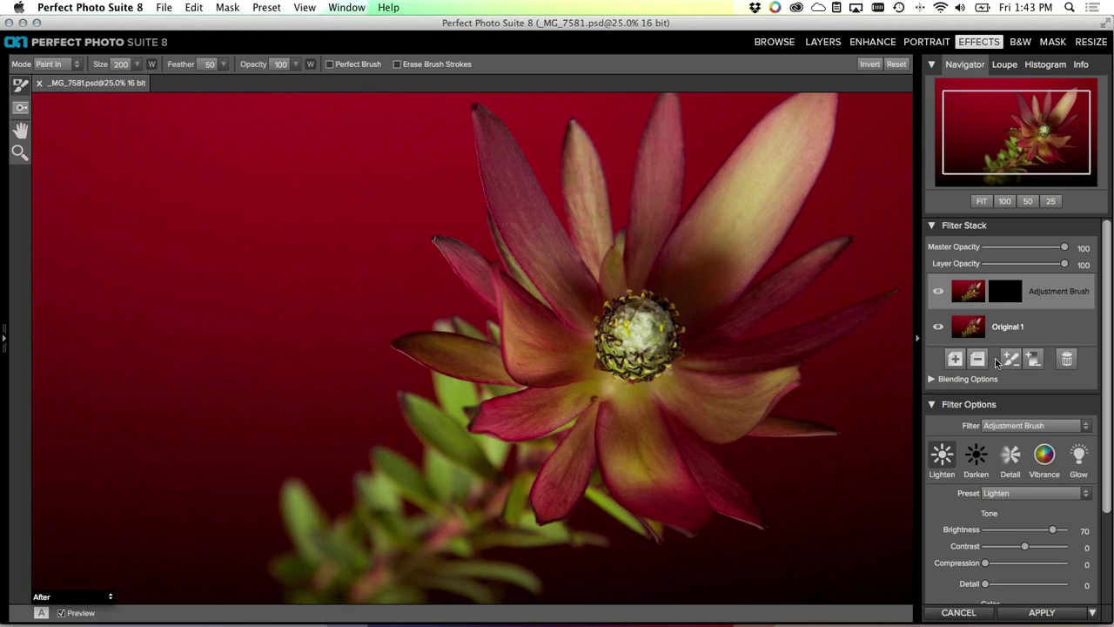
{"action": "left_click", "coordinate": [1010, 456]}
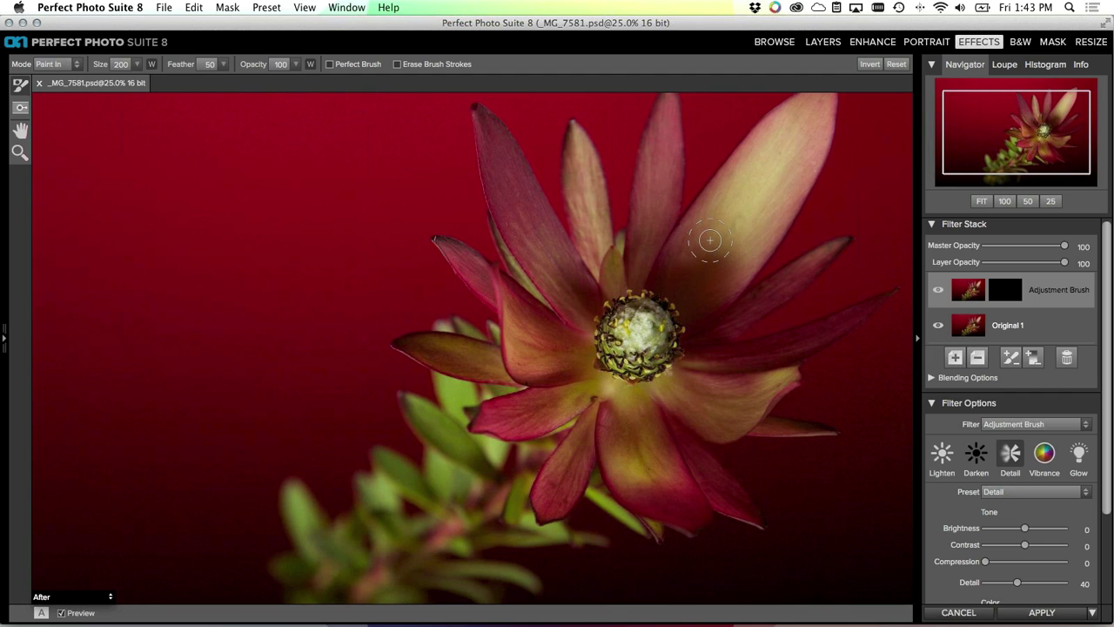
Paint Detail over the flower's centre and petals at brush size 400, with Perfect Brush enabled for the petals, and show the red mask view
{"action": "key", "text": "bracketright"}
{"action": "key", "text": "bracketright"}
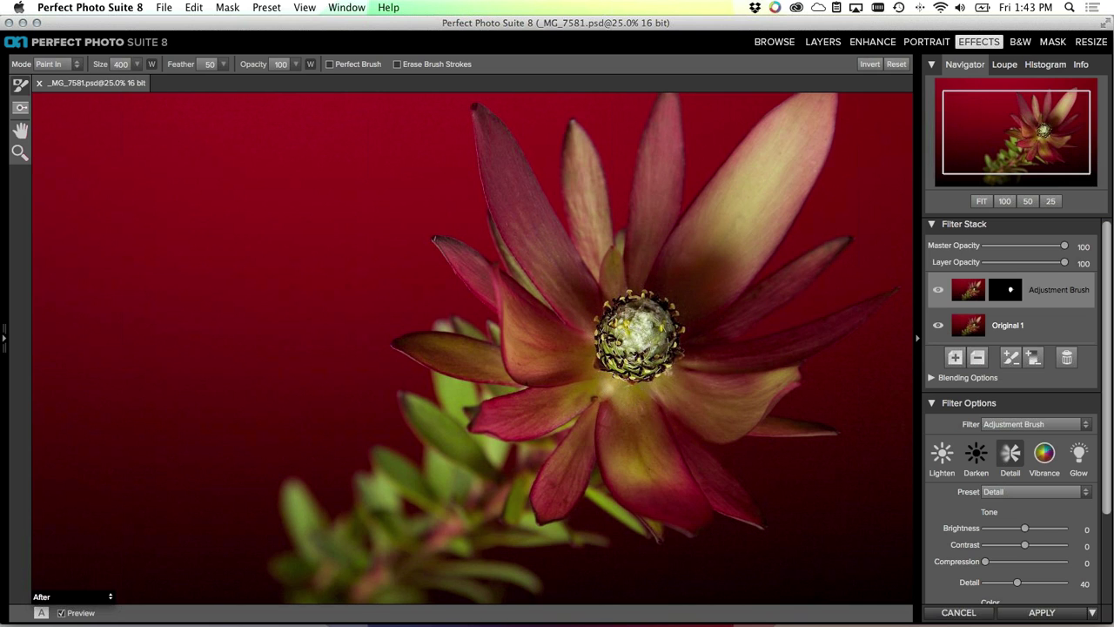
{"action": "mouse_move", "coordinate": [614, 284]}
{"action": "left_mouse_down"}
{"action": "mouse_move", "coordinate": [606, 294]}
{"action": "mouse_move", "coordinate": [627, 304]}
{"action": "mouse_move", "coordinate": [591, 289]}
{"action": "left_mouse_up"}
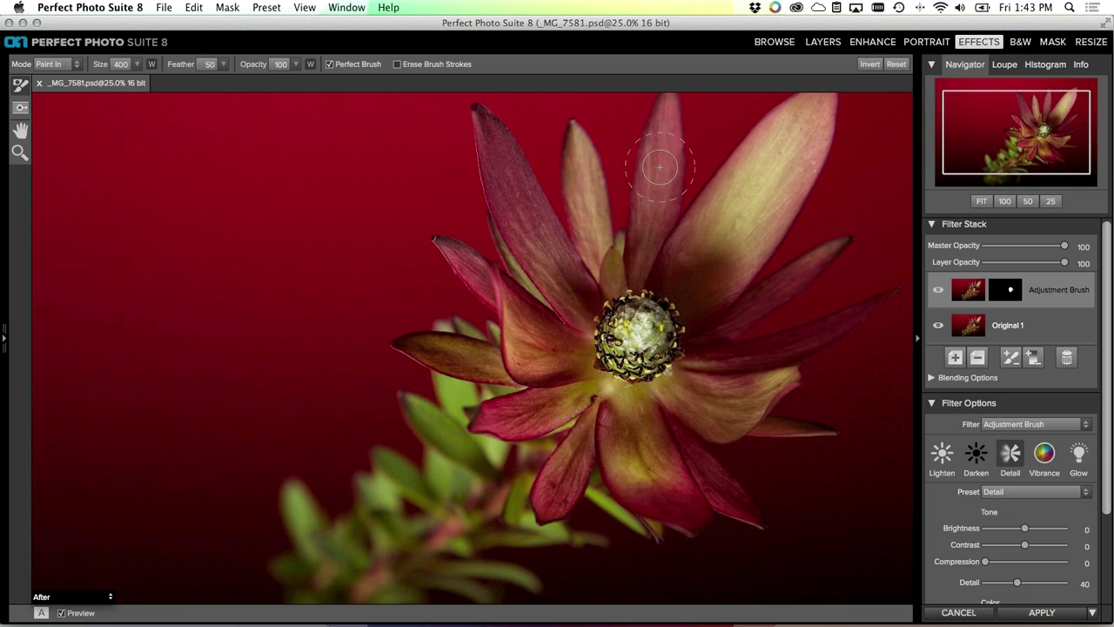
{"action": "left_click_drag", "start_coordinate": [653, 257], "coordinate": [671, 299]}
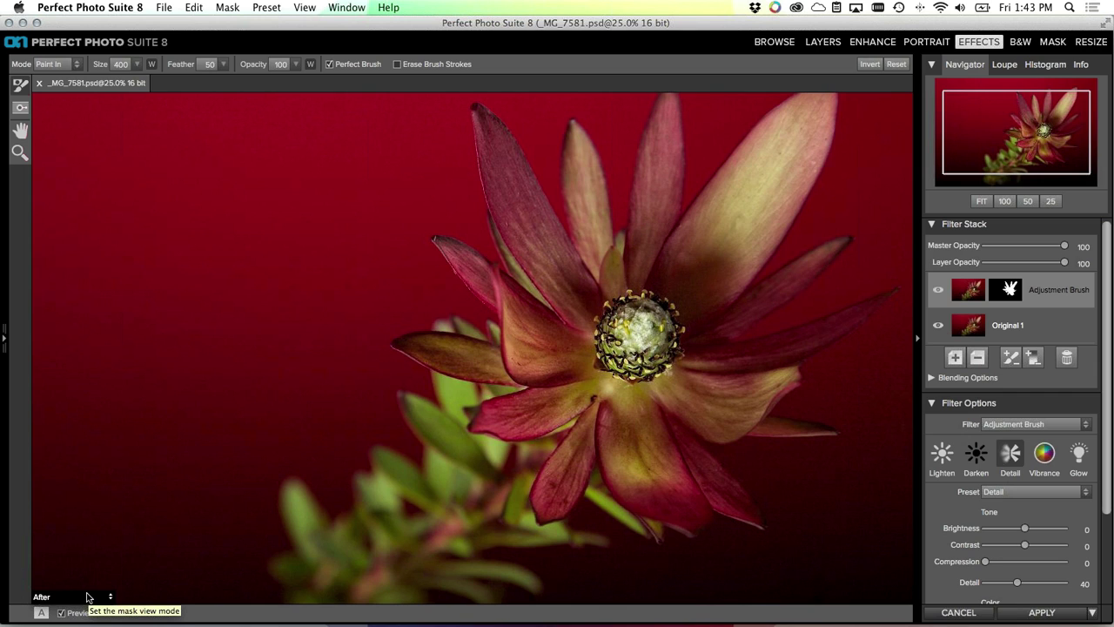
{"action": "key", "text": "super+m"}
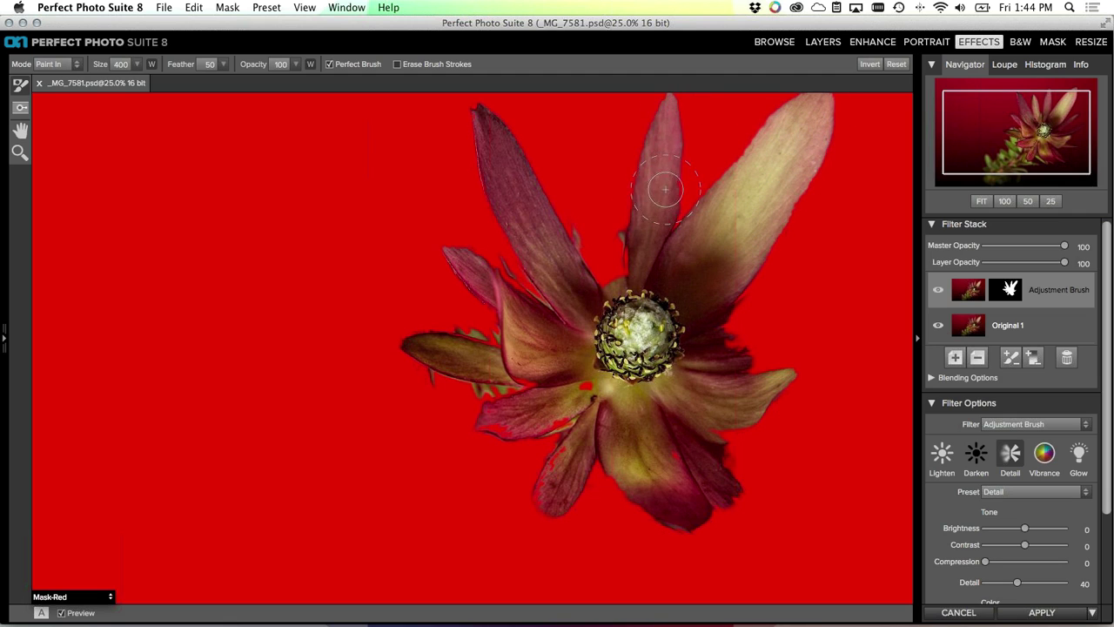
Paint Detail over the petals around the flower's centre and switch off the red mask view
{"action": "mouse_move", "coordinate": [632, 275]}
{"action": "left_mouse_down"}
{"action": "mouse_move", "coordinate": [597, 298]}
{"action": "mouse_move", "coordinate": [601, 267]}
{"action": "mouse_move", "coordinate": [543, 296]}
{"action": "mouse_move", "coordinate": [475, 276]}
{"action": "mouse_move", "coordinate": [439, 239]}
{"action": "mouse_move", "coordinate": [490, 282]}
{"action": "mouse_move", "coordinate": [485, 352]}
{"action": "mouse_move", "coordinate": [405, 343]}
{"action": "mouse_move", "coordinate": [584, 388]}
{"action": "mouse_move", "coordinate": [553, 417]}
{"action": "mouse_move", "coordinate": [481, 419]}
{"action": "mouse_move", "coordinate": [573, 435]}
{"action": "mouse_move", "coordinate": [544, 503]}
{"action": "mouse_move", "coordinate": [637, 453]}
{"action": "mouse_move", "coordinate": [640, 471]}
{"action": "mouse_move", "coordinate": [670, 451]}
{"action": "mouse_move", "coordinate": [677, 463]}
{"action": "mouse_move", "coordinate": [619, 459]}
{"action": "mouse_move", "coordinate": [668, 503]}
{"action": "mouse_move", "coordinate": [704, 496]}
{"action": "mouse_move", "coordinate": [717, 483]}
{"action": "mouse_move", "coordinate": [700, 453]}
{"action": "mouse_move", "coordinate": [717, 378]}
{"action": "left_mouse_up"}
{"action": "key", "text": "super+equal"}
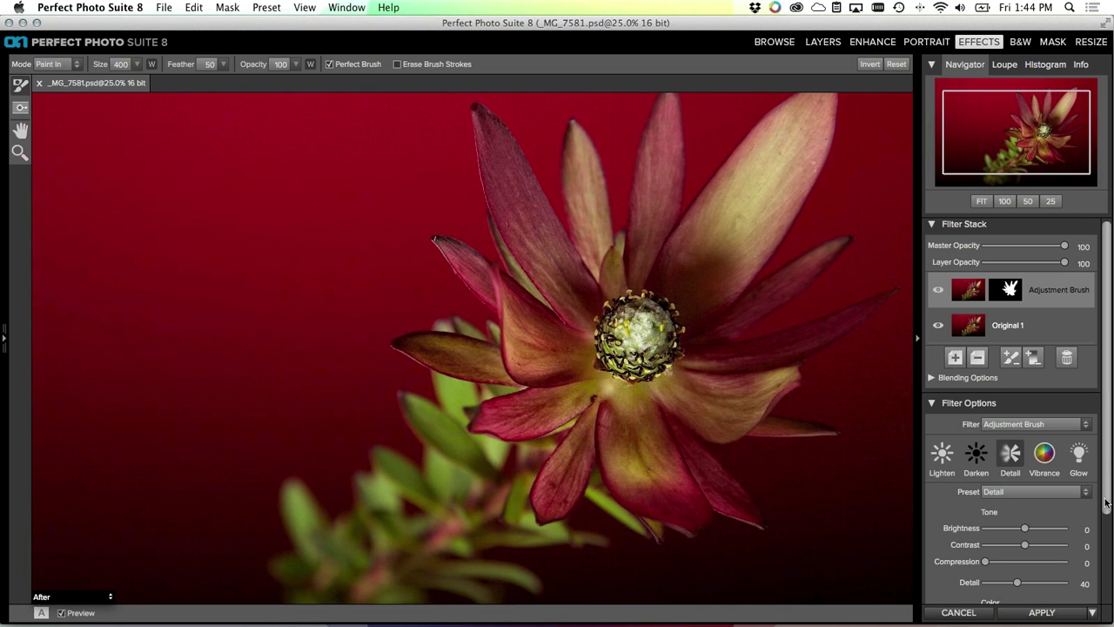
Set the adjustment brush layer's Detail to 49 and Compression to 95
{"action": "scroll", "coordinate": [1105, 502], "scroll_direction": "down", "scroll_amount": 2}
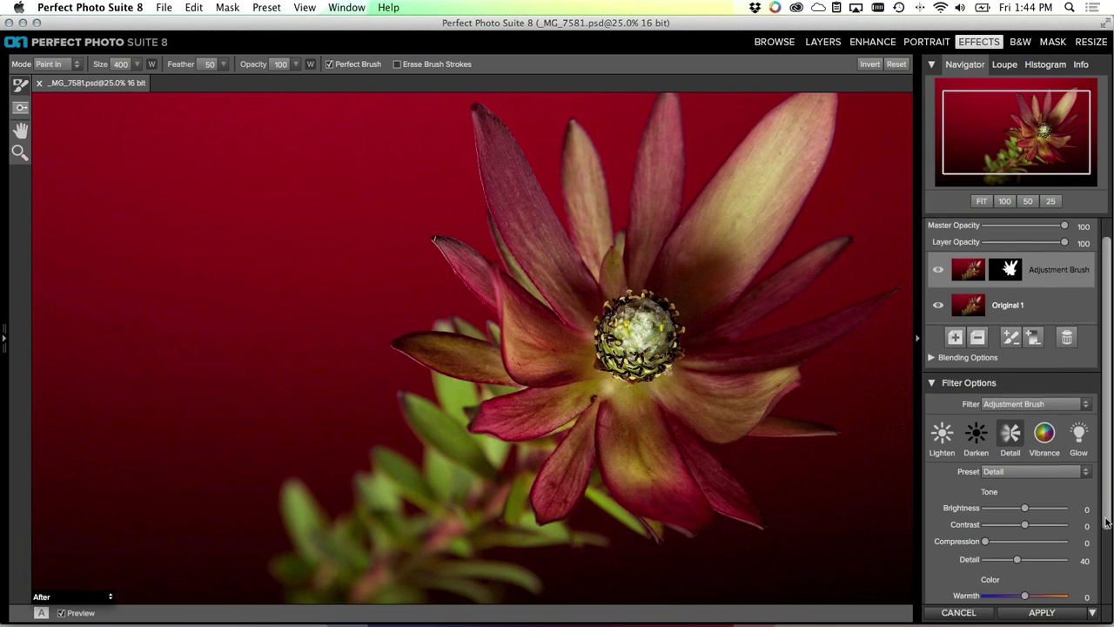
{"action": "left_click", "coordinate": [986, 554]}
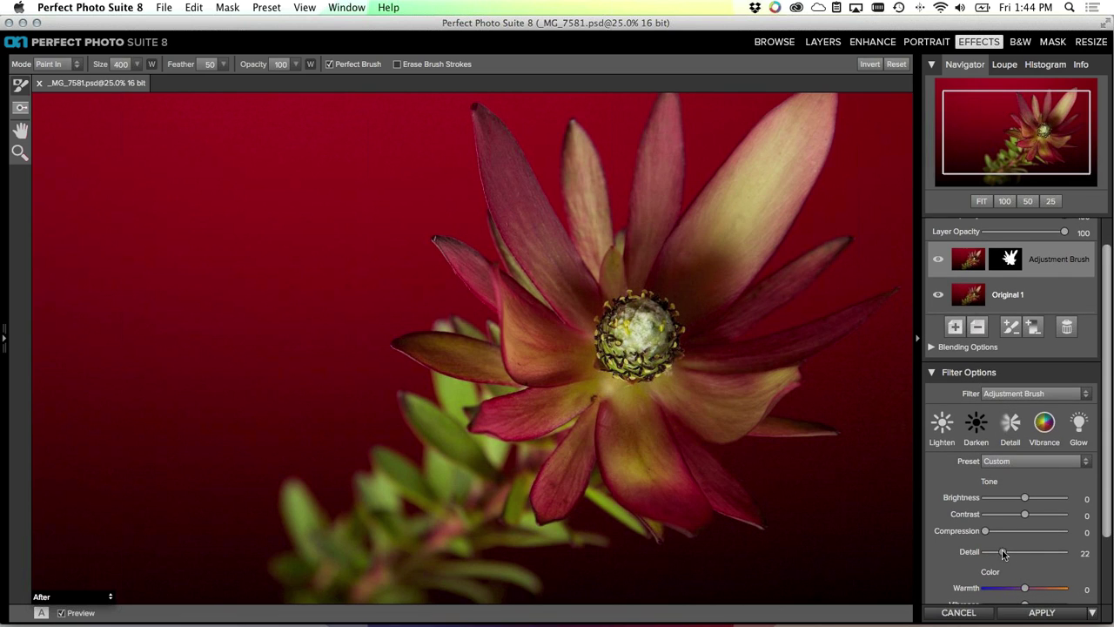
{"action": "scroll", "coordinate": [1013, 547], "scroll_direction": "down", "scroll_amount": 1}
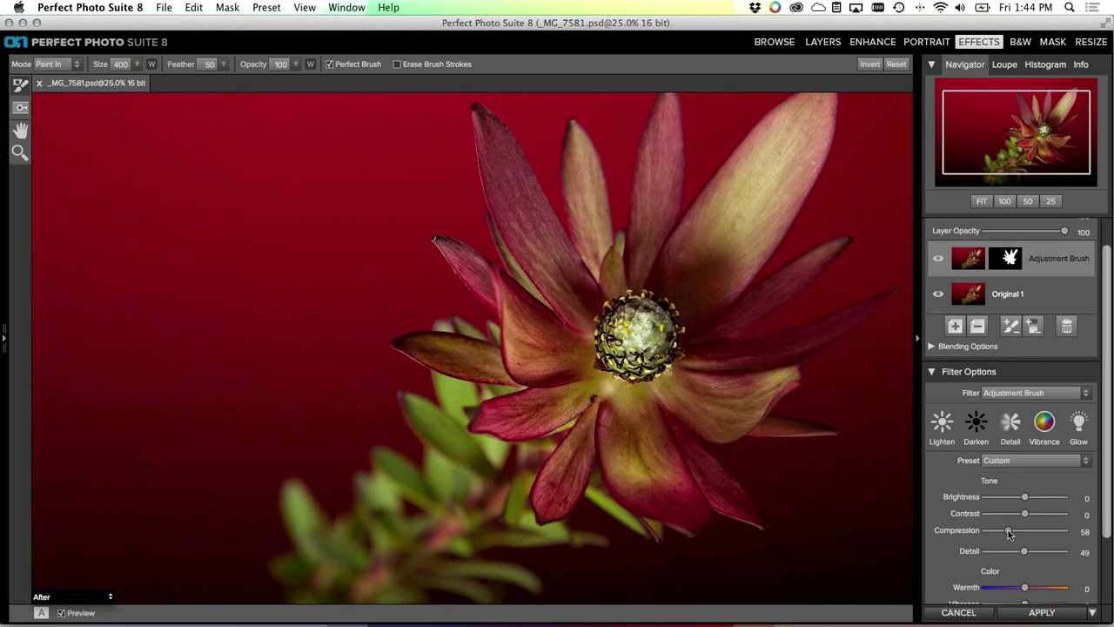
{"action": "left_click_drag", "start_coordinate": [1014, 532], "coordinate": [1017, 532]}
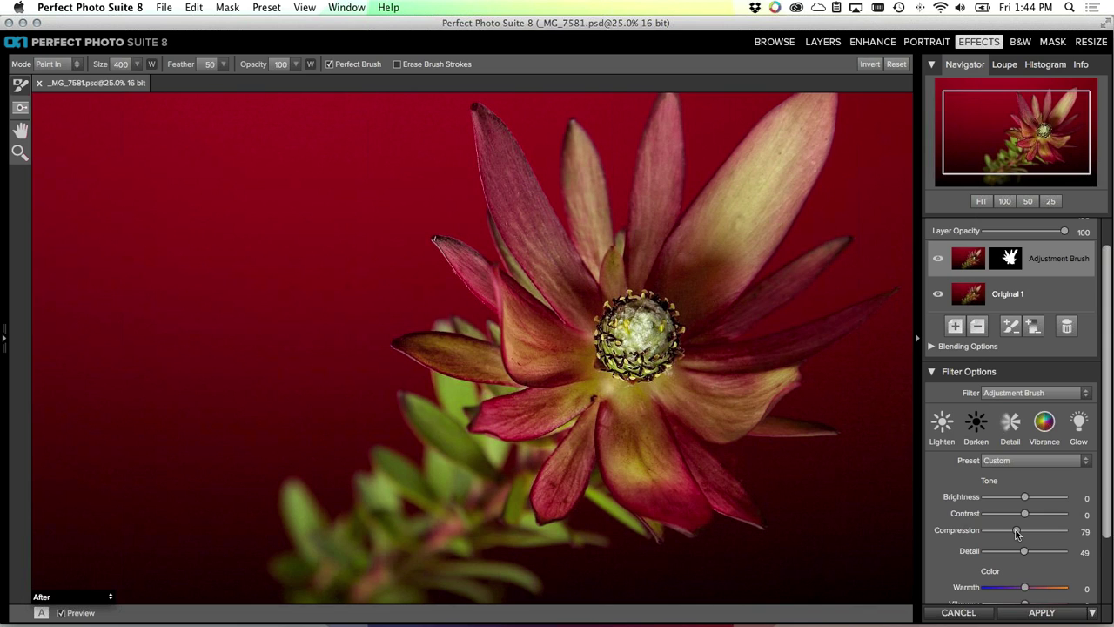
{"action": "left_click_drag", "start_coordinate": [1017, 533], "coordinate": [1018, 532]}
{"action": "scroll", "coordinate": [1018, 534], "scroll_direction": "up", "scroll_amount": 1}
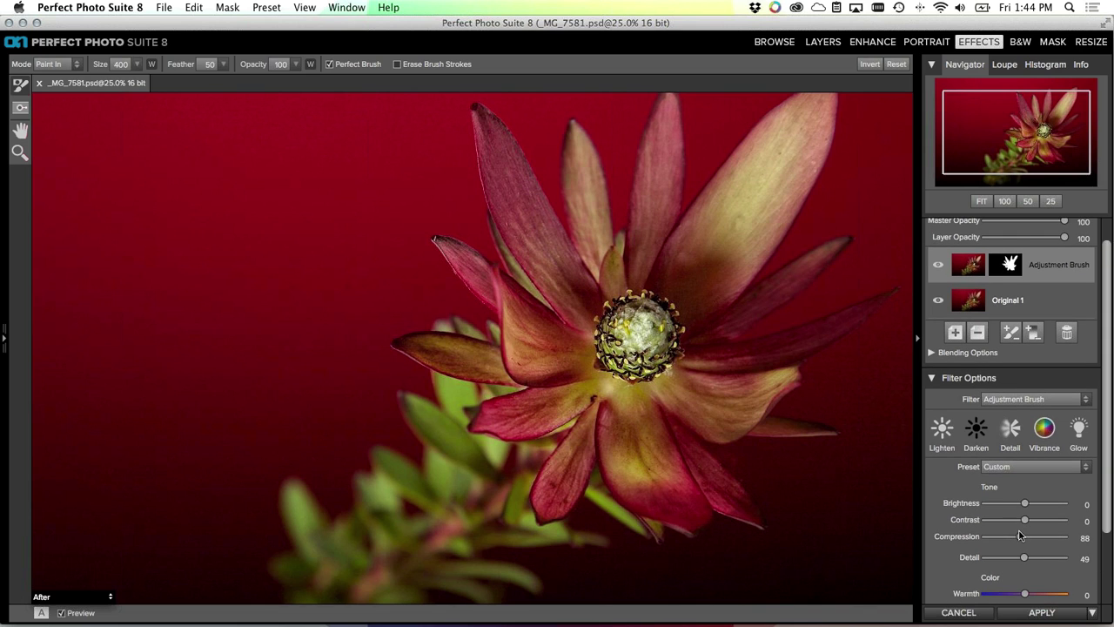
{"action": "scroll", "coordinate": [1020, 535], "scroll_direction": "down", "scroll_amount": 1}
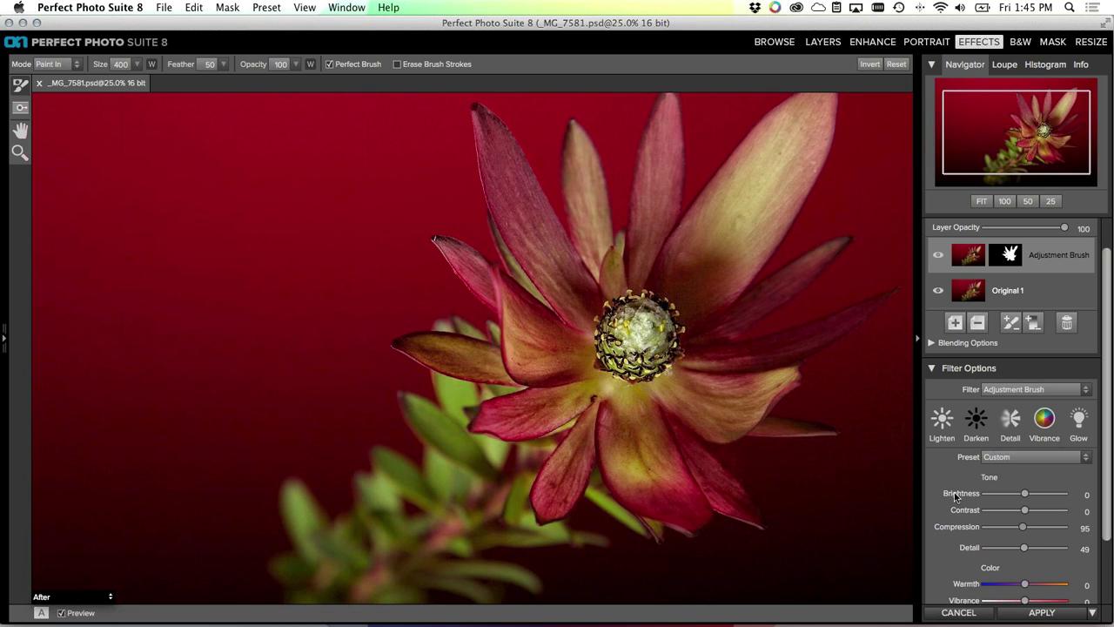
Compare the photo before and after the adjustment by toggling the preview off and on
{"action": "key", "text": "super+equal"}
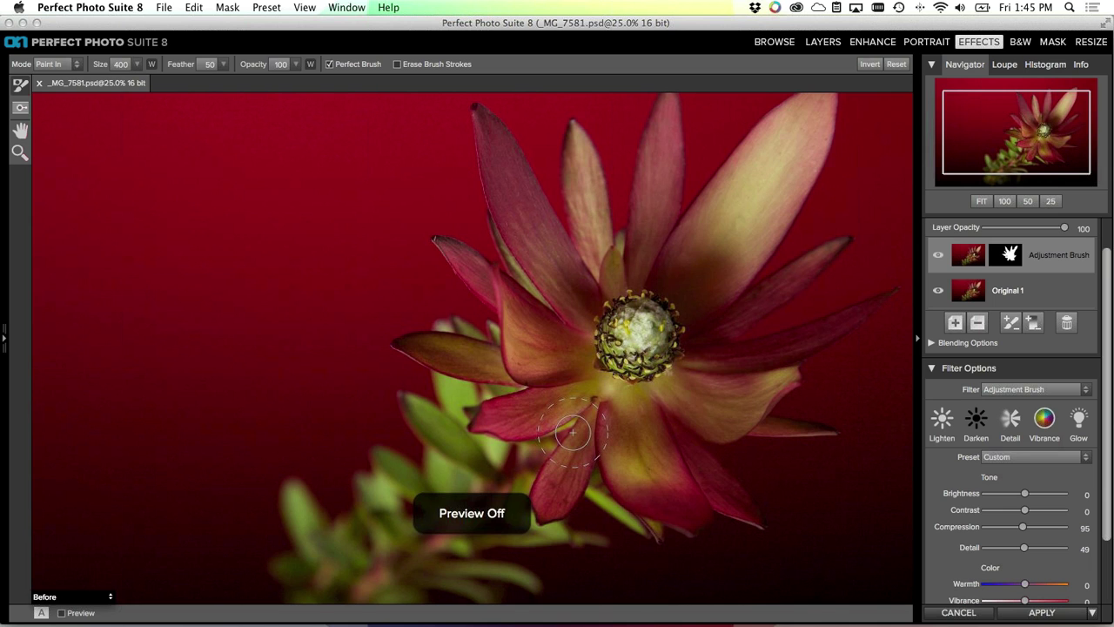
{"action": "key", "text": "super+p"}
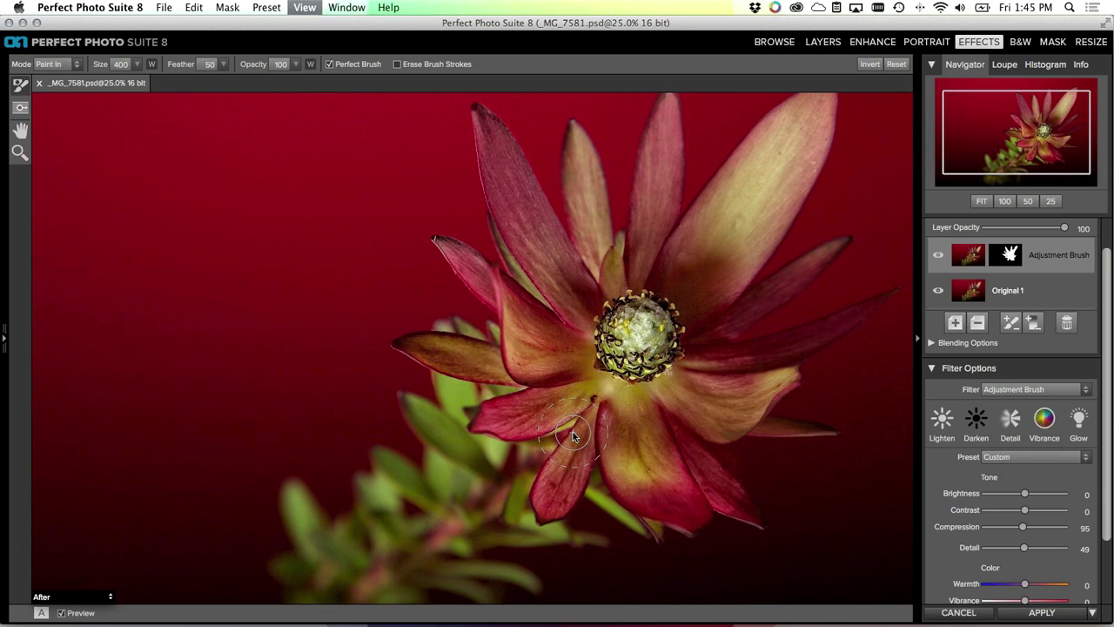
{"action": "key", "text": "super+p"}
{"action": "key", "text": "super+p"}
{"action": "key", "text": "super+p"}
{"action": "key", "text": "super+p"}
Reduce the brush size to 175 and paint Detail along the narrow petals right of the flower's centre
{"action": "key", "text": "bracketleft"}
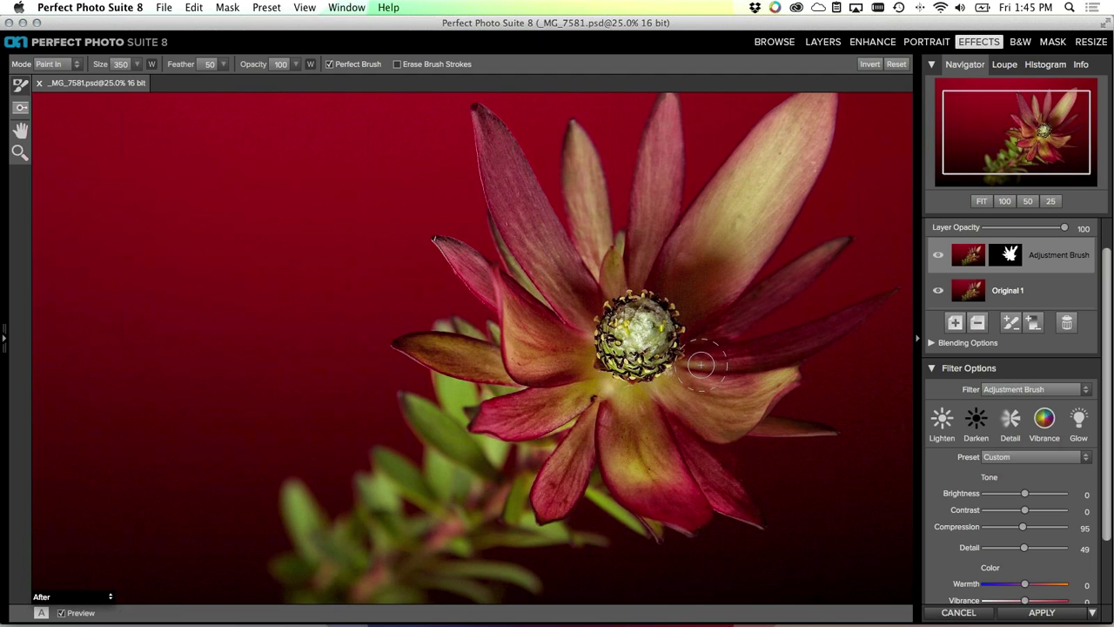
{"action": "key", "text": "bracketleft"}
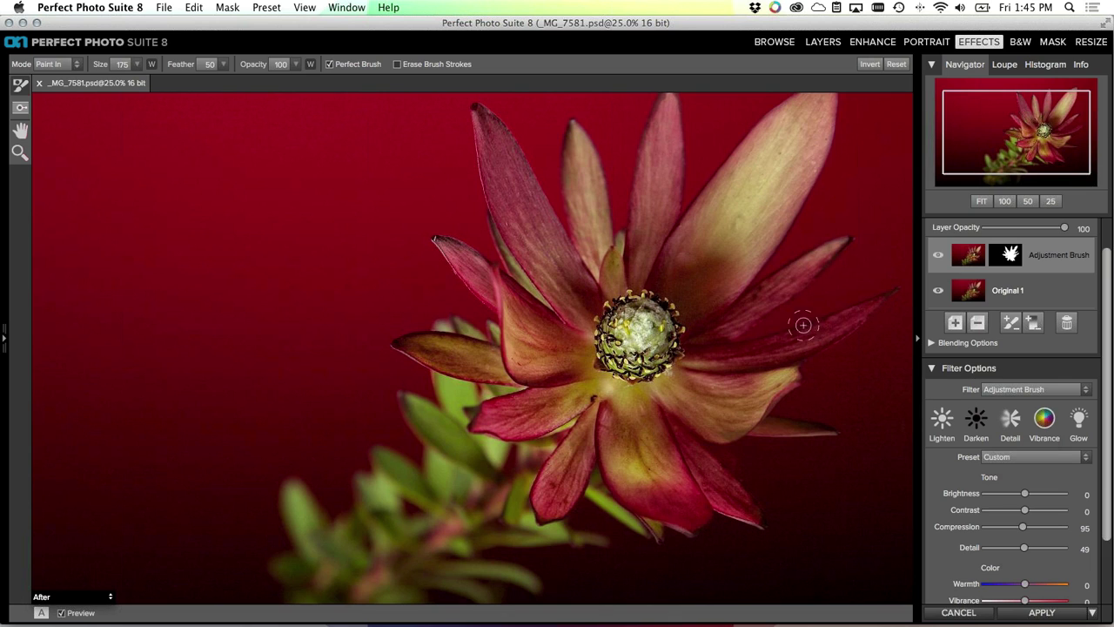
Add an empty filter layer and open the Texturizer presets as large preview thumbnails
{"action": "left_click", "coordinate": [955, 324]}
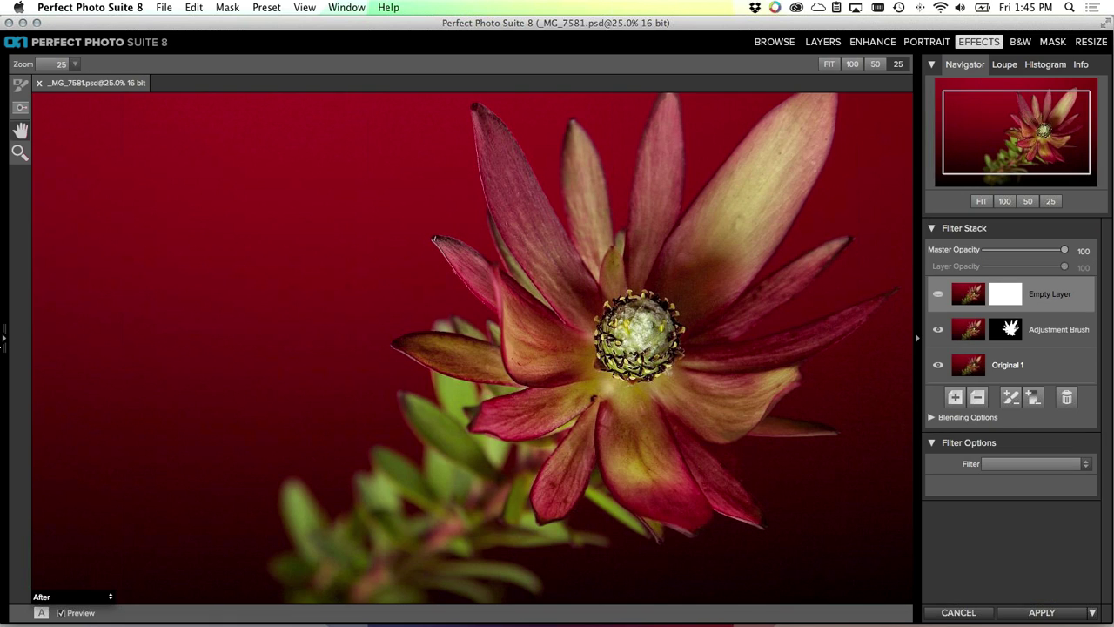
{"action": "key", "text": "super+Left"}
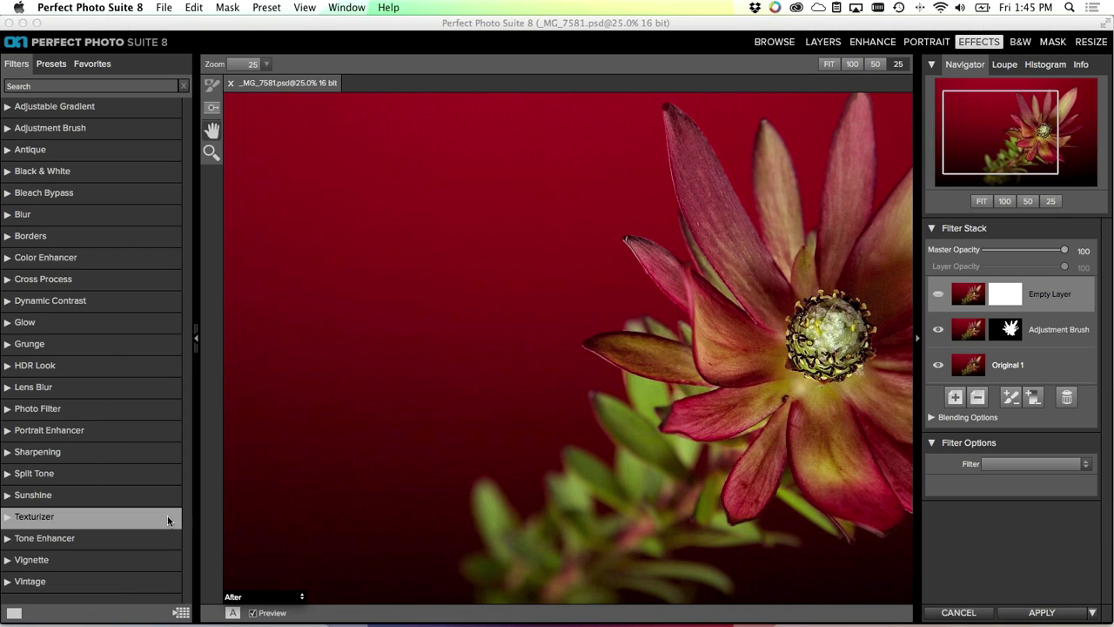
{"action": "left_click", "coordinate": [167, 515]}
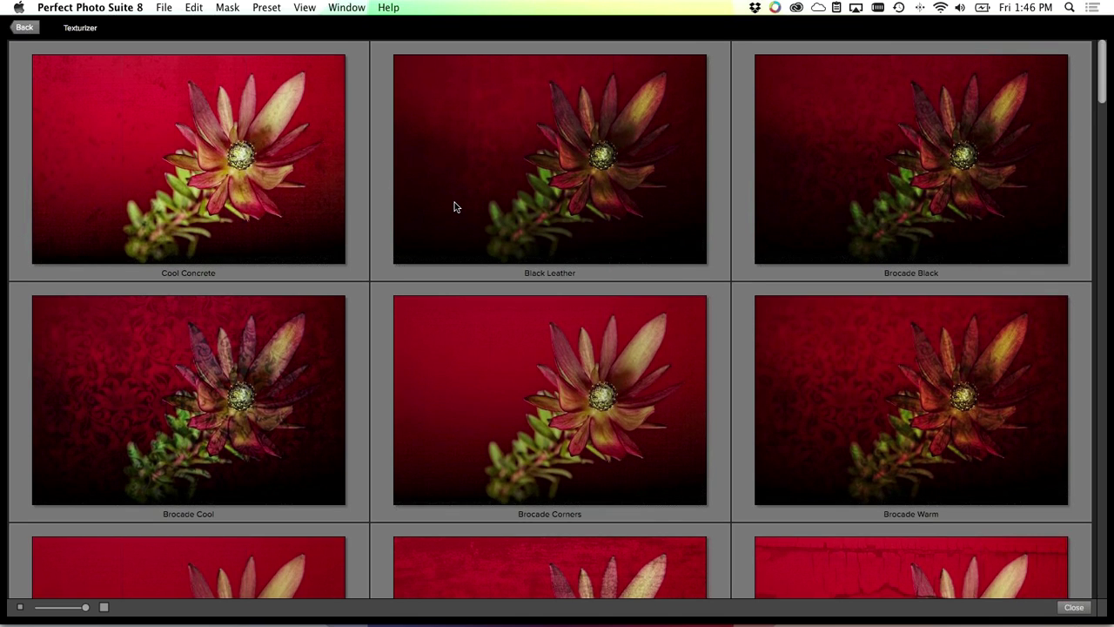
Examine the Texturizer preset previews for a texture that suits the red background
{"action": "scroll", "coordinate": [454, 206], "scroll_direction": "down", "scroll_amount": 5}
{"action": "scroll", "coordinate": [454, 207], "scroll_direction": "down", "scroll_amount": 10}
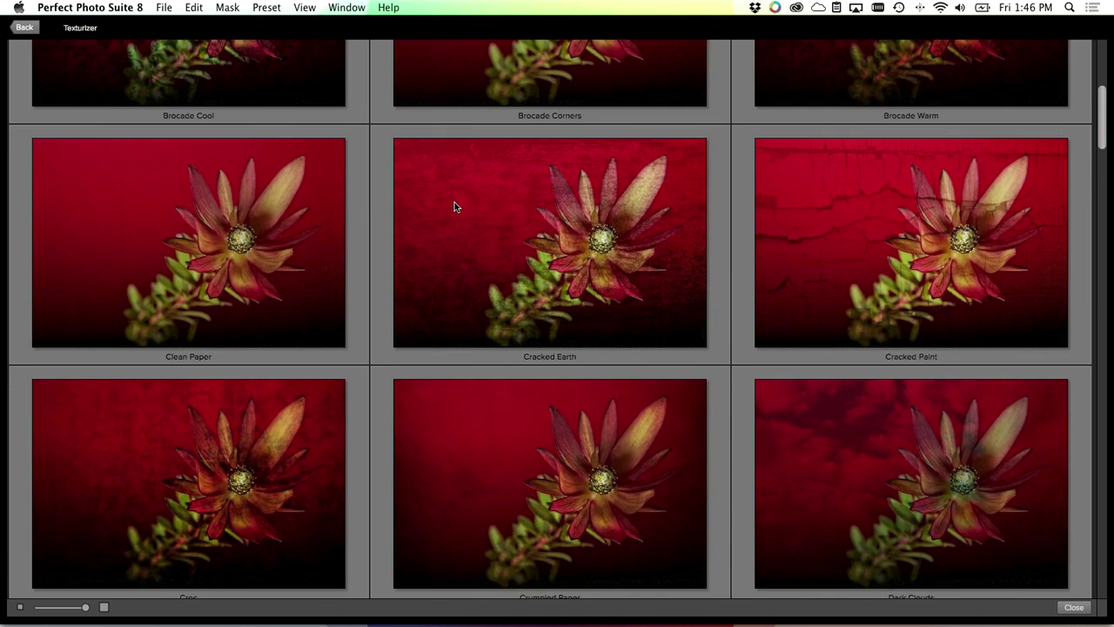
{"action": "scroll", "coordinate": [454, 206], "scroll_direction": "down", "scroll_amount": 10}
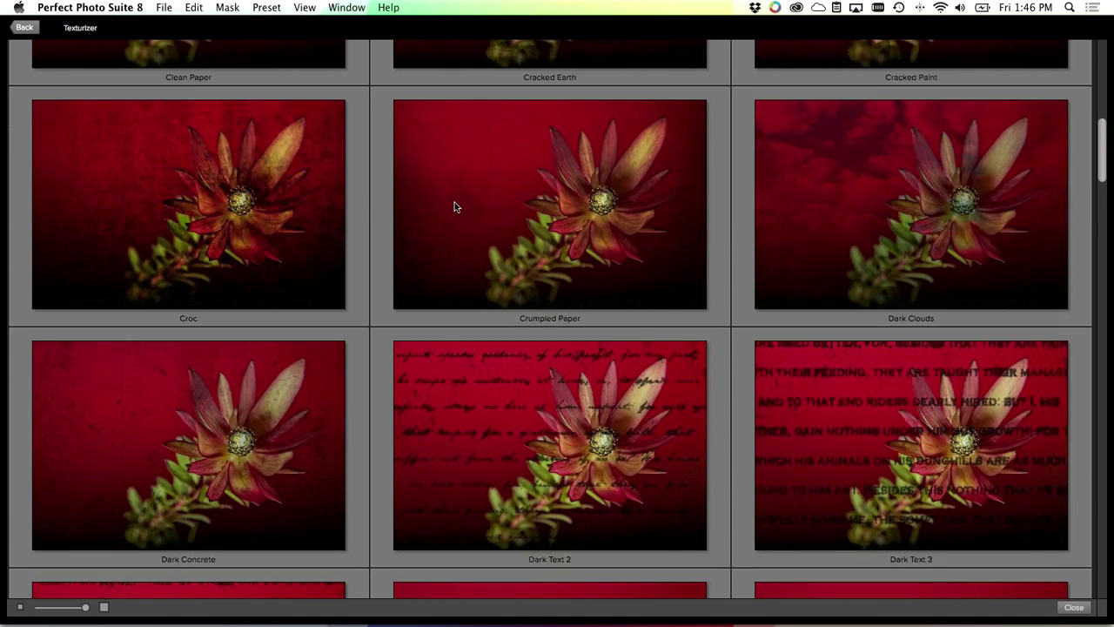
{"action": "scroll", "coordinate": [454, 206], "scroll_direction": "down", "scroll_amount": 10}
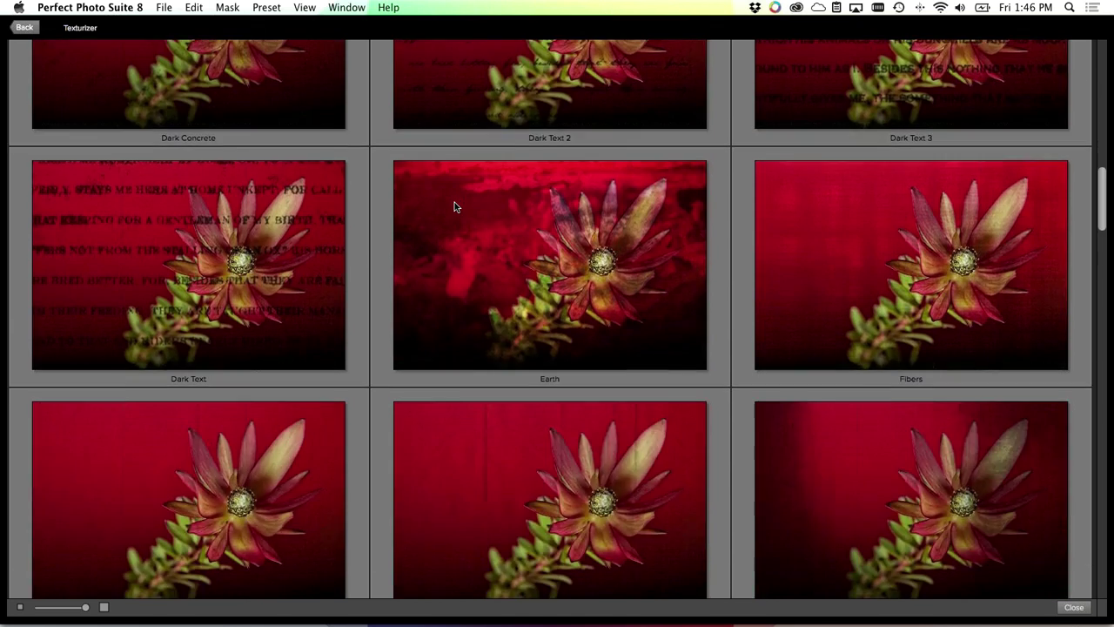
{"action": "scroll", "coordinate": [455, 206], "scroll_direction": "down", "scroll_amount": 5}
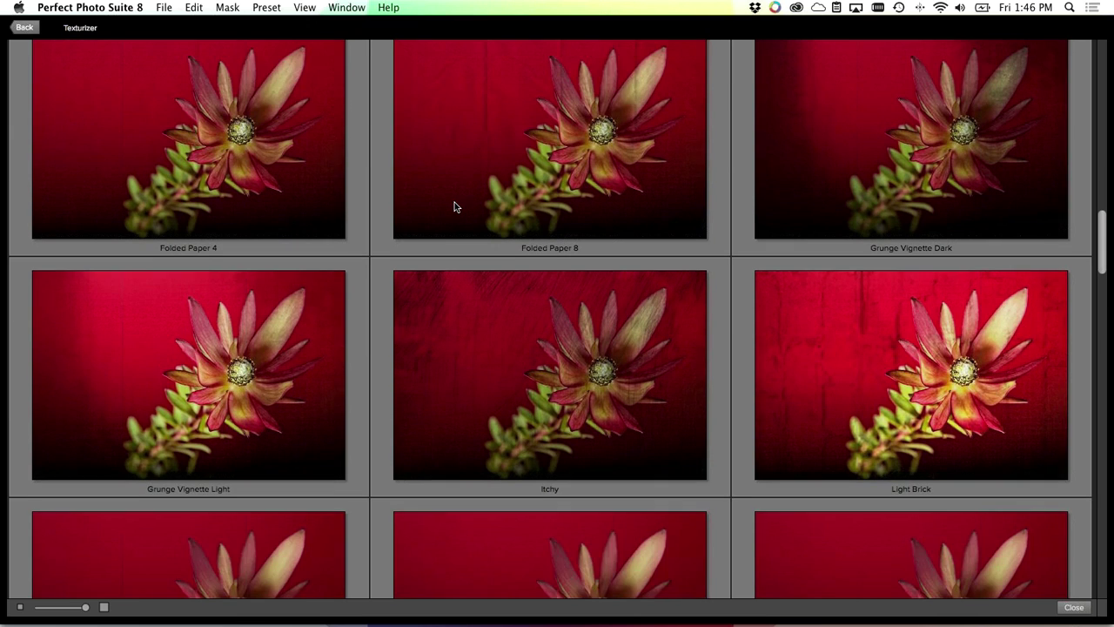
{"action": "scroll", "coordinate": [454, 205], "scroll_direction": "down", "scroll_amount": 6}
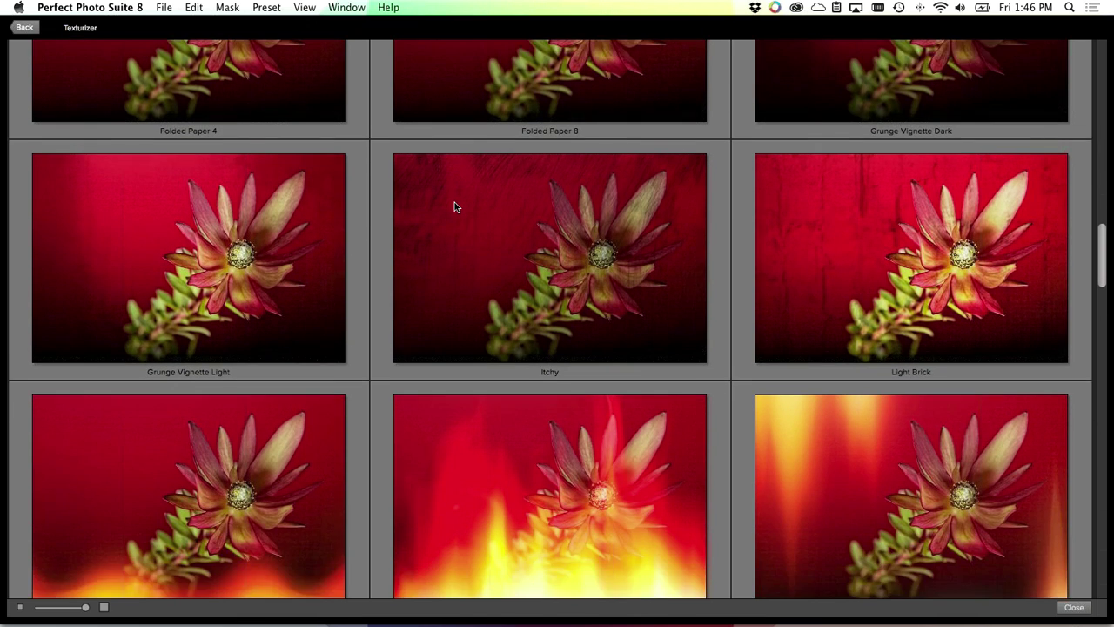
{"action": "scroll", "coordinate": [454, 206], "scroll_direction": "down", "scroll_amount": 10}
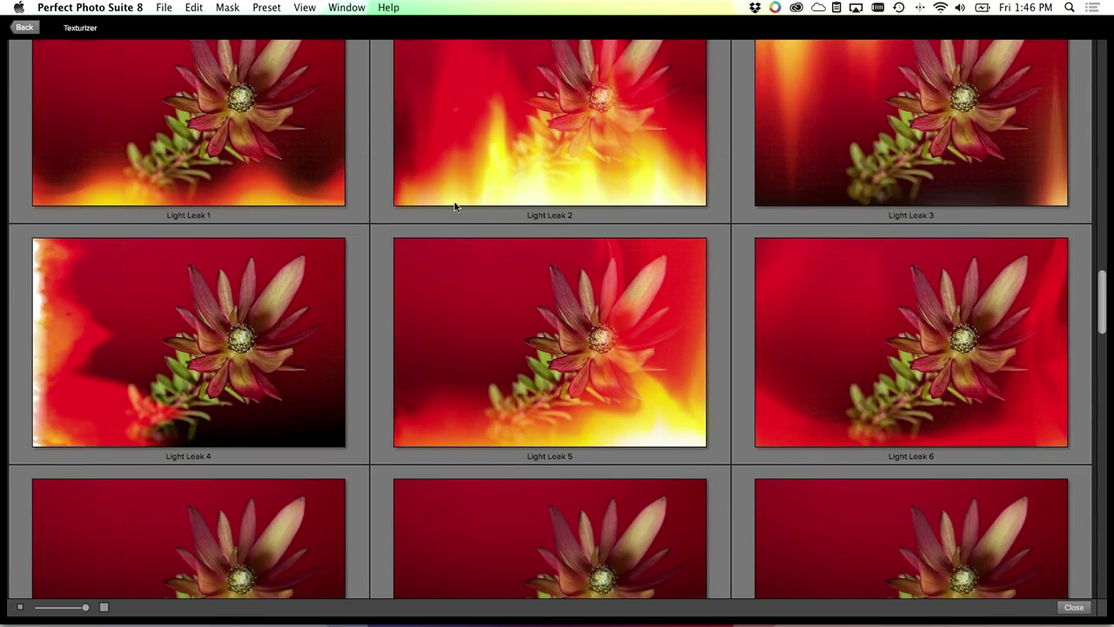
{"action": "scroll", "coordinate": [455, 206], "scroll_direction": "down", "scroll_amount": 10}
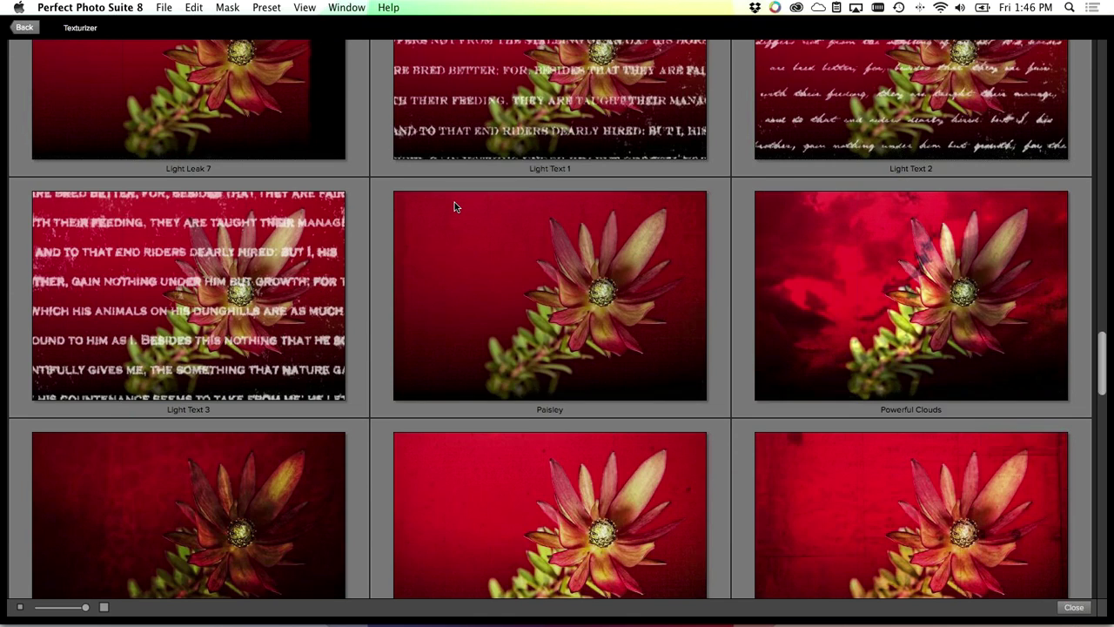
{"action": "scroll", "coordinate": [454, 206], "scroll_direction": "down", "scroll_amount": 4}
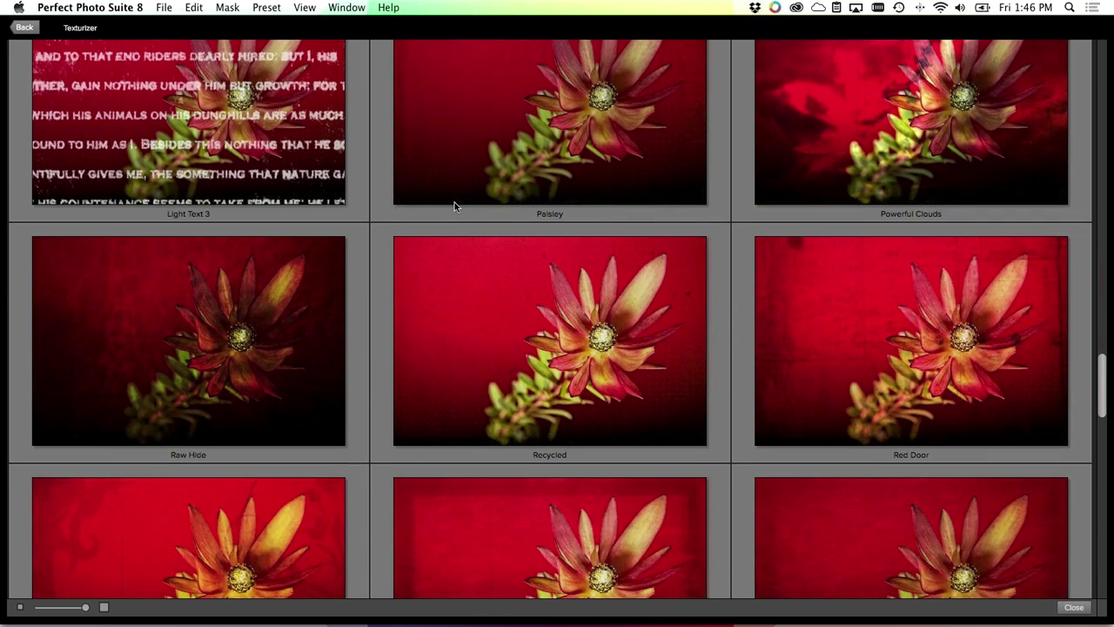
{"action": "scroll", "coordinate": [455, 206], "scroll_direction": "down", "scroll_amount": 2}
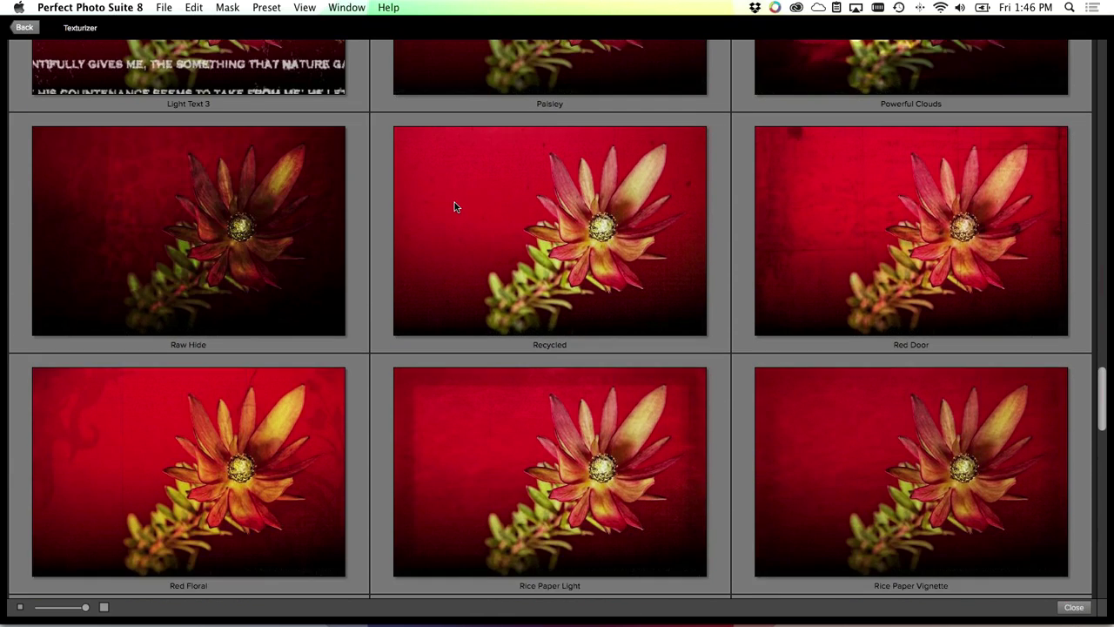
{"action": "scroll", "coordinate": [454, 206], "scroll_direction": "down", "scroll_amount": 5}
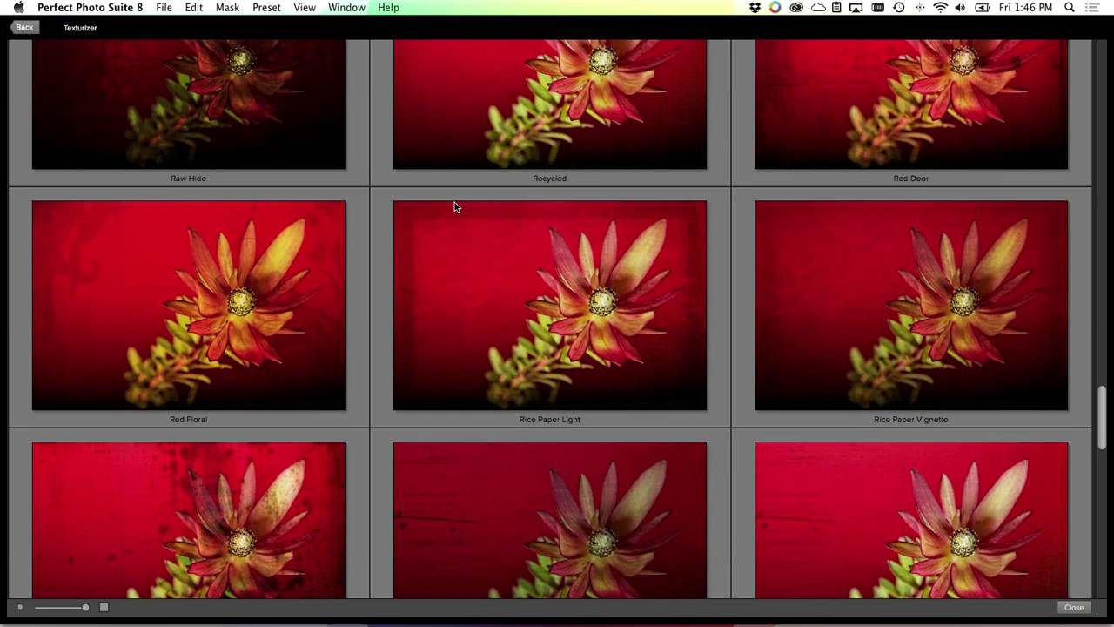
{"action": "scroll", "coordinate": [454, 206], "scroll_direction": "down", "scroll_amount": 4}
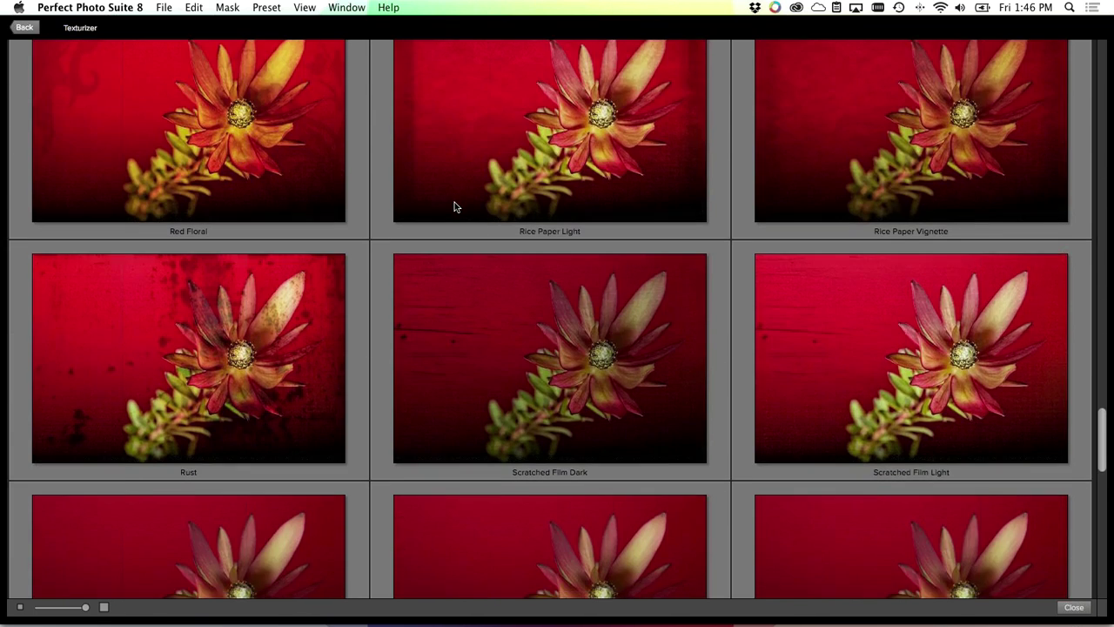
{"action": "scroll", "coordinate": [454, 206], "scroll_direction": "down", "scroll_amount": 5}
{"action": "scroll", "coordinate": [454, 206], "scroll_direction": "down", "scroll_amount": 1}
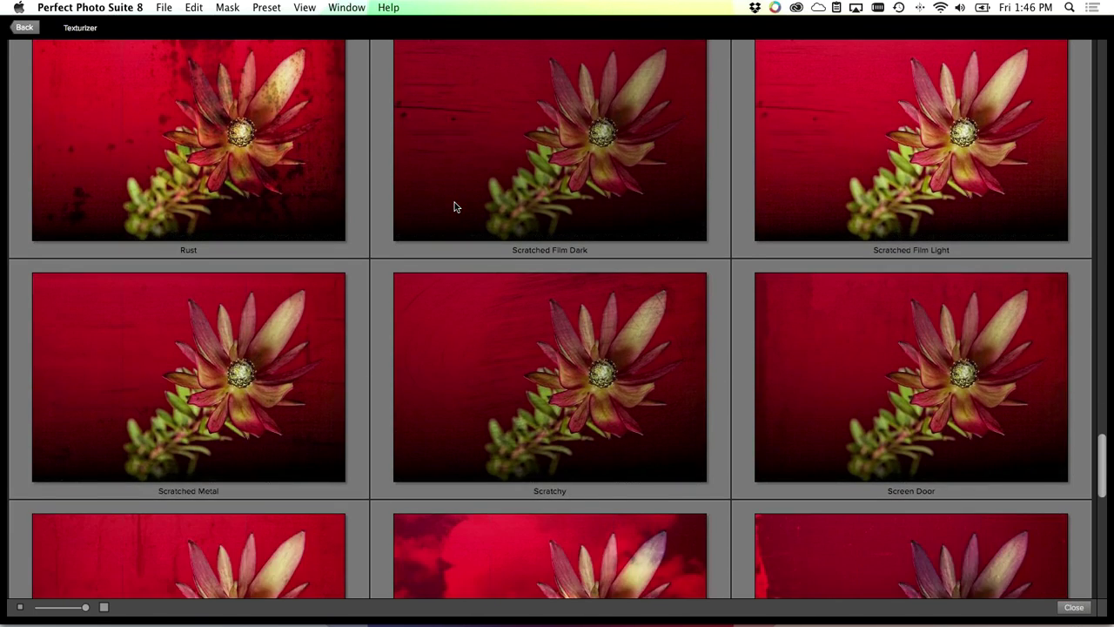
{"action": "scroll", "coordinate": [454, 206], "scroll_direction": "down", "scroll_amount": 4}
{"action": "scroll", "coordinate": [454, 207], "scroll_direction": "down", "scroll_amount": 1}
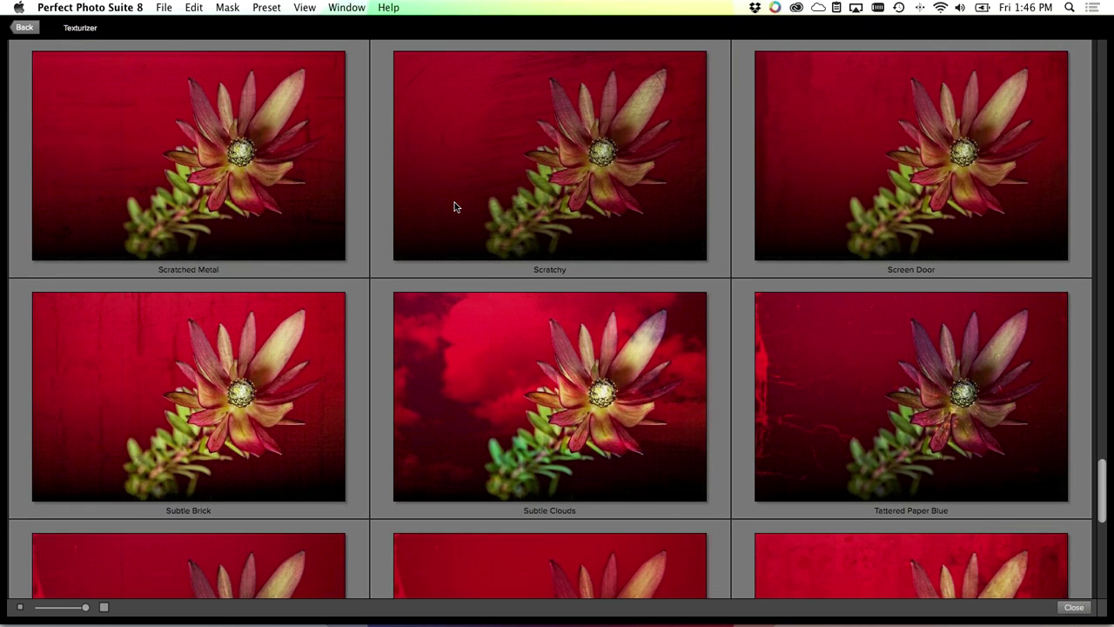
{"action": "scroll", "coordinate": [454, 206], "scroll_direction": "down", "scroll_amount": 4}
{"action": "scroll", "coordinate": [455, 206], "scroll_direction": "down", "scroll_amount": 3}
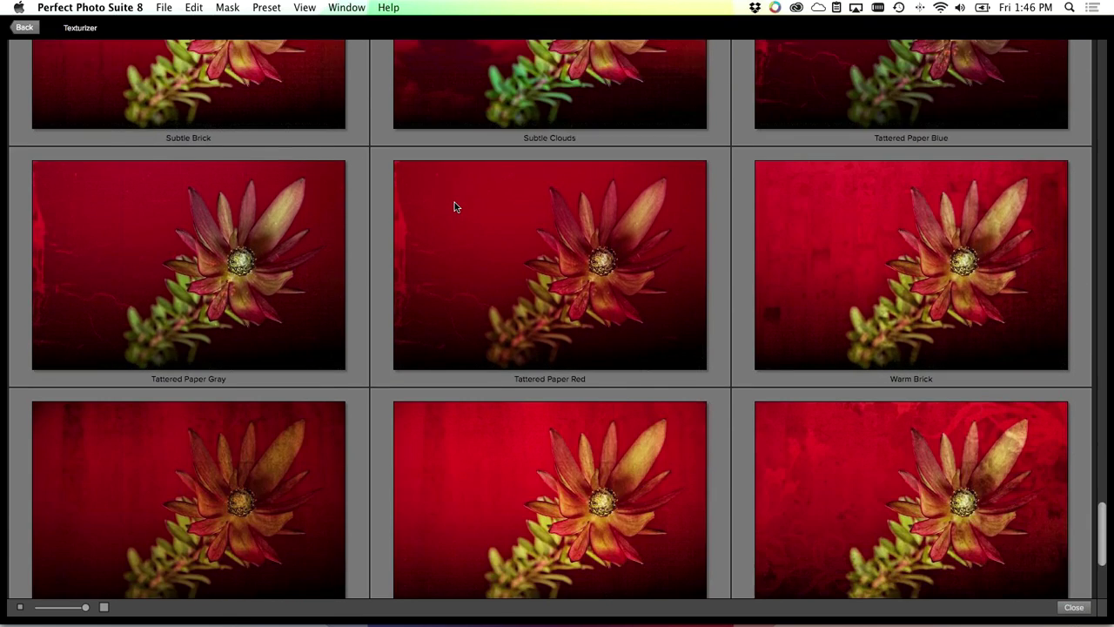
{"action": "scroll", "coordinate": [454, 206], "scroll_direction": "down", "scroll_amount": 2}
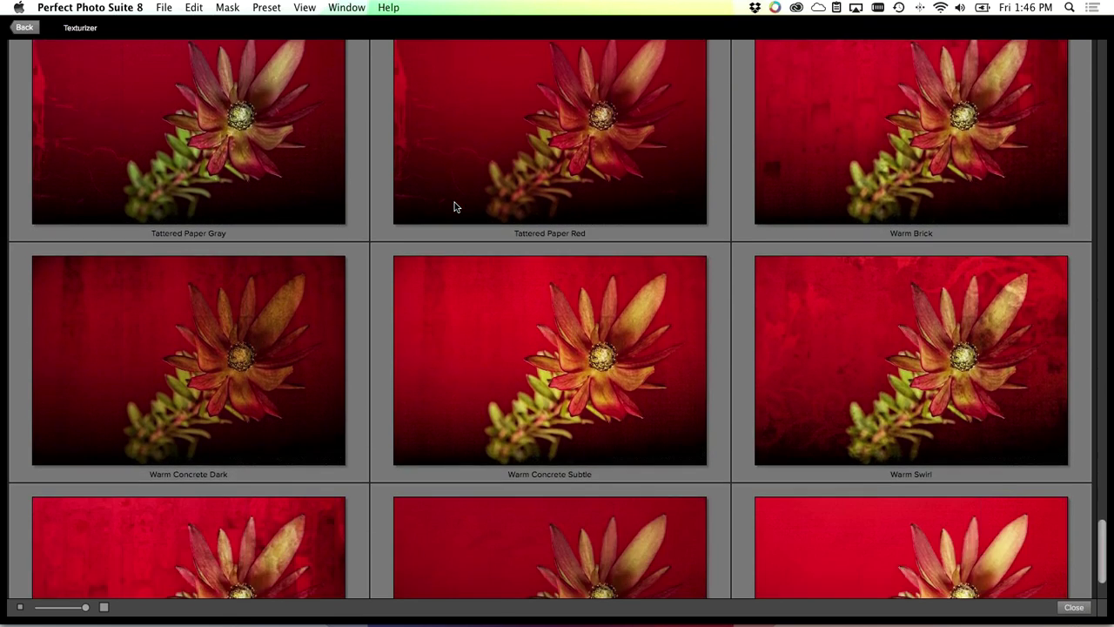
{"action": "scroll", "coordinate": [454, 206], "scroll_direction": "down", "scroll_amount": 2}
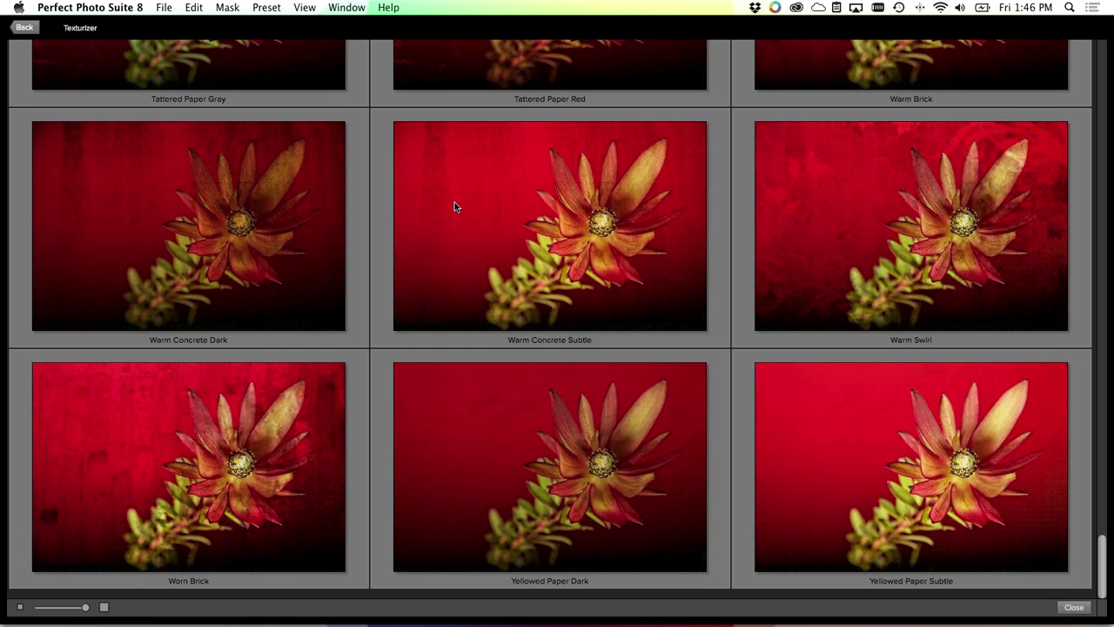
{"action": "scroll", "coordinate": [454, 206], "scroll_direction": "up", "scroll_amount": 4}
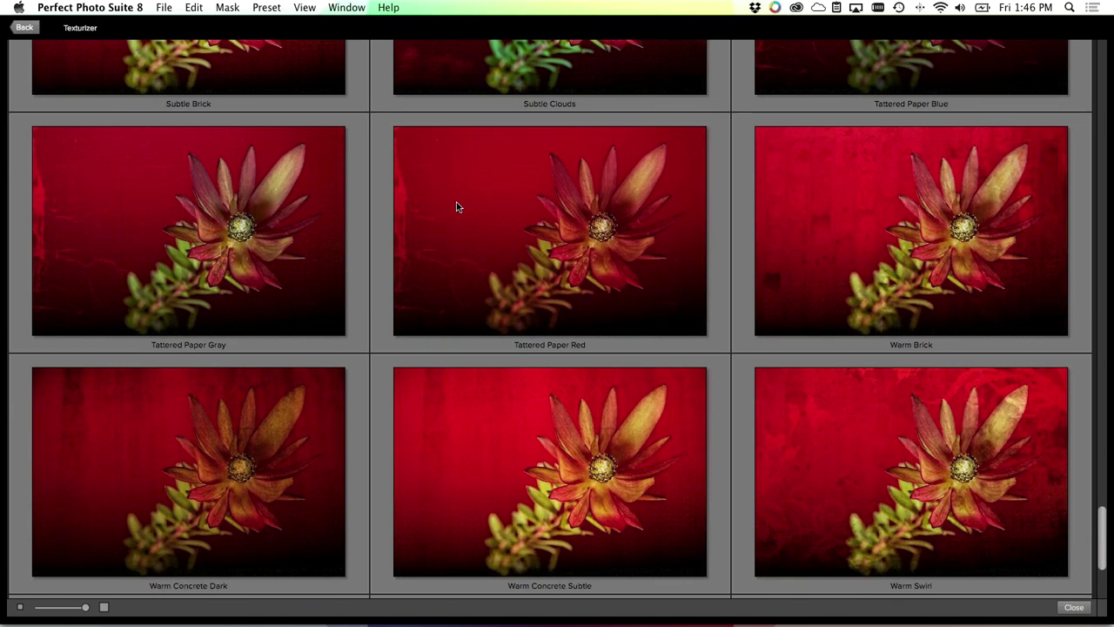
Apply the Warm Swirl Texturizer preset to the empty layer and hide the filter browser
{"action": "left_click", "coordinate": [857, 419]}
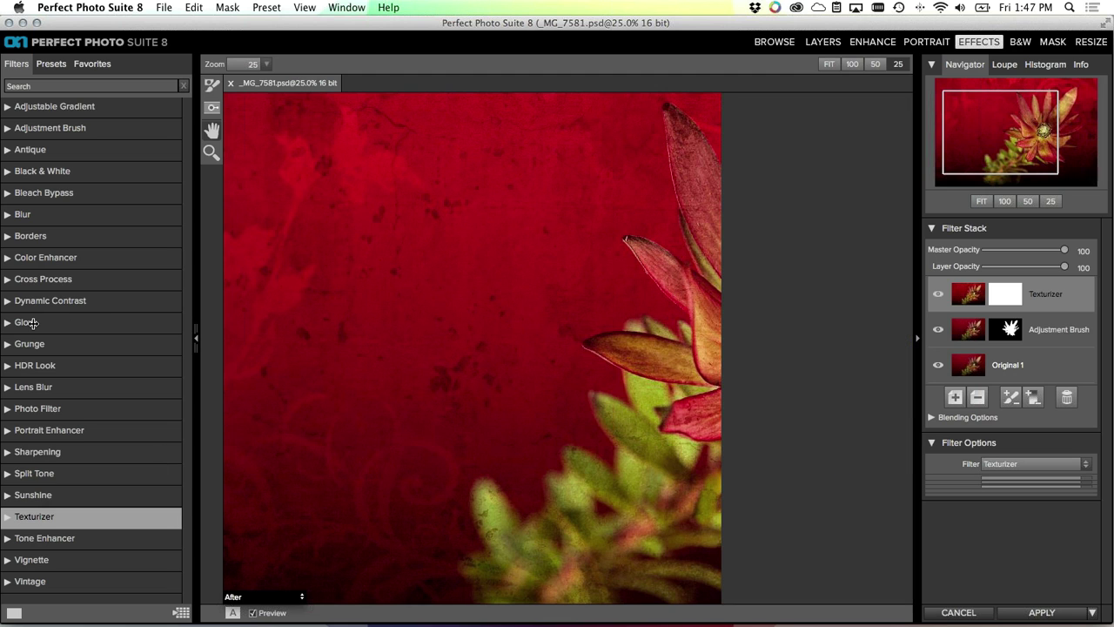
{"action": "left_click", "coordinate": [196, 336]}
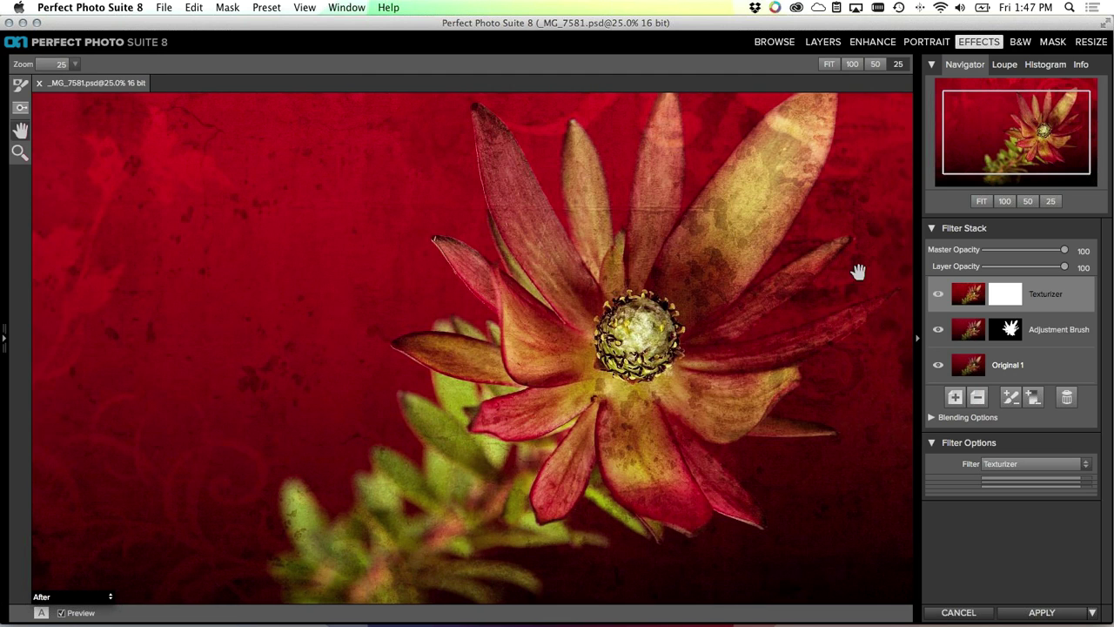
{"action": "left_click", "coordinate": [981, 201]}
Copy the Adjustment Brush layer's mask onto the Texturizer layer
{"action": "left_click", "coordinate": [1040, 329]}
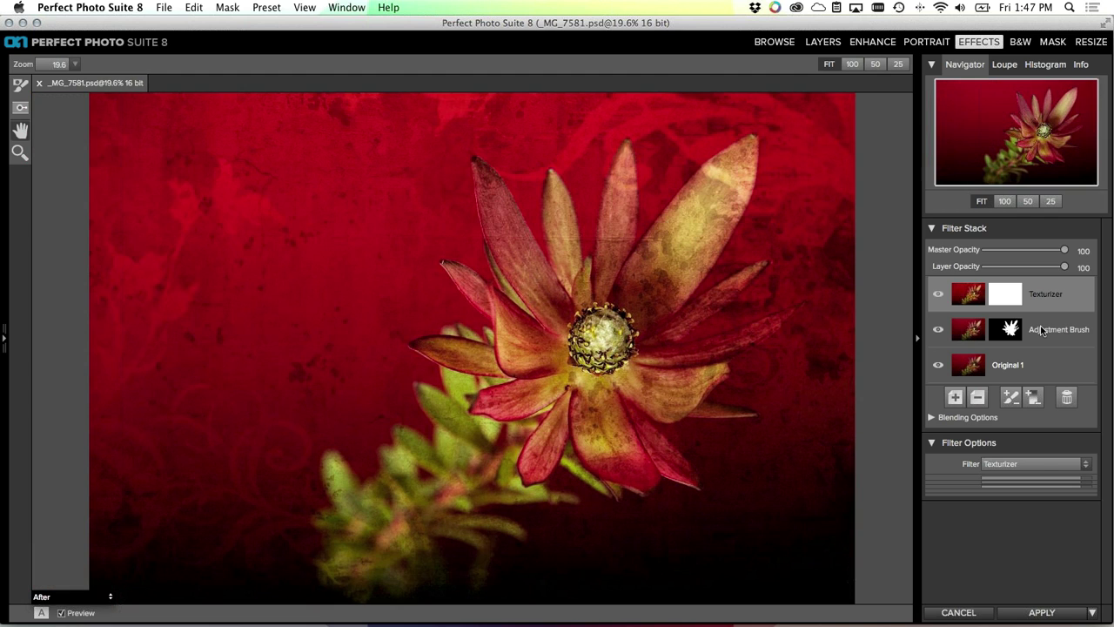
{"action": "left_click", "coordinate": [1007, 294]}
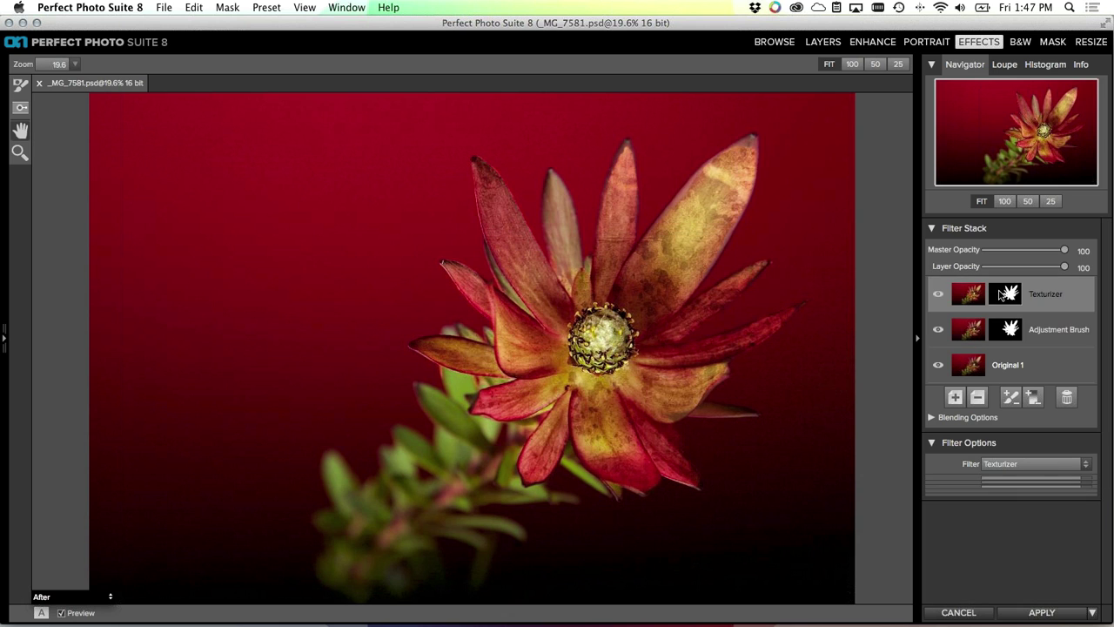
Invert the Texturizer layer's mask so the texture applies to the background instead of the flower
{"action": "left_click", "coordinate": [227, 7]}
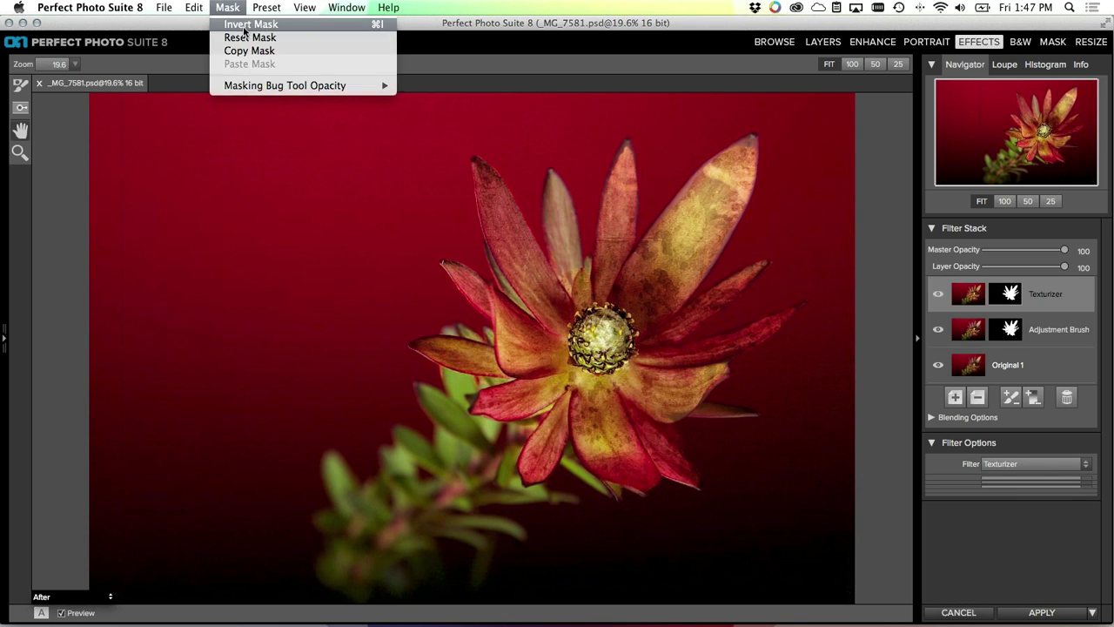
{"action": "left_click", "coordinate": [246, 31]}
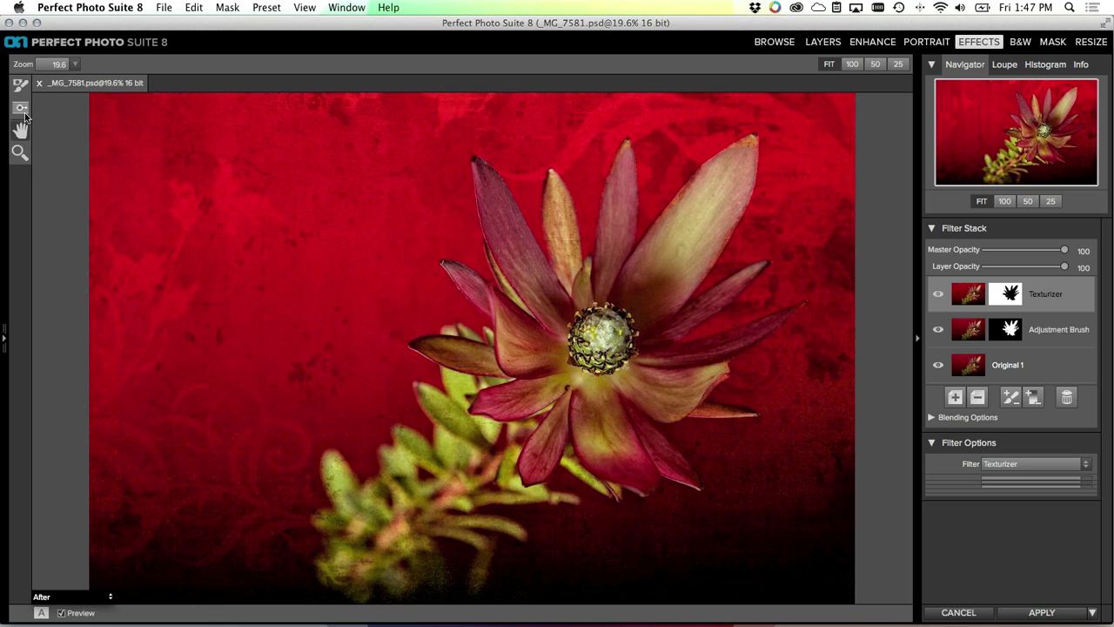
Switch the masked layer's filter from Texturizer to Tone Enhancer and back to Texturizer, keeping the existing mask each time
{"action": "left_click", "coordinate": [1027, 464]}
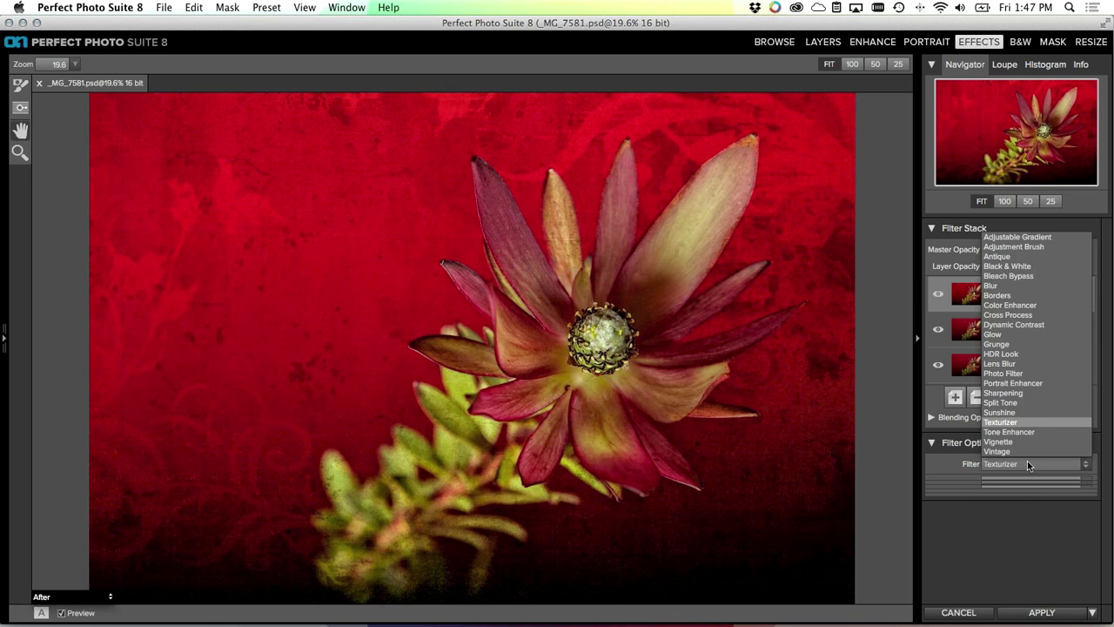
{"action": "left_click", "coordinate": [997, 424]}
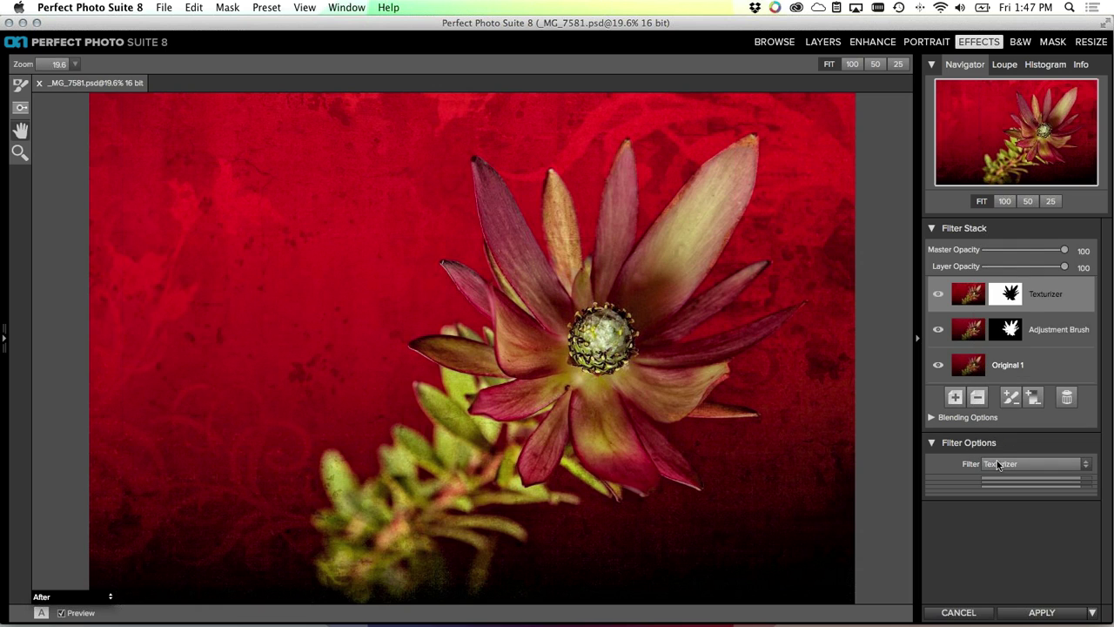
{"action": "left_click", "coordinate": [1001, 463]}
{"action": "left_click", "coordinate": [1000, 424]}
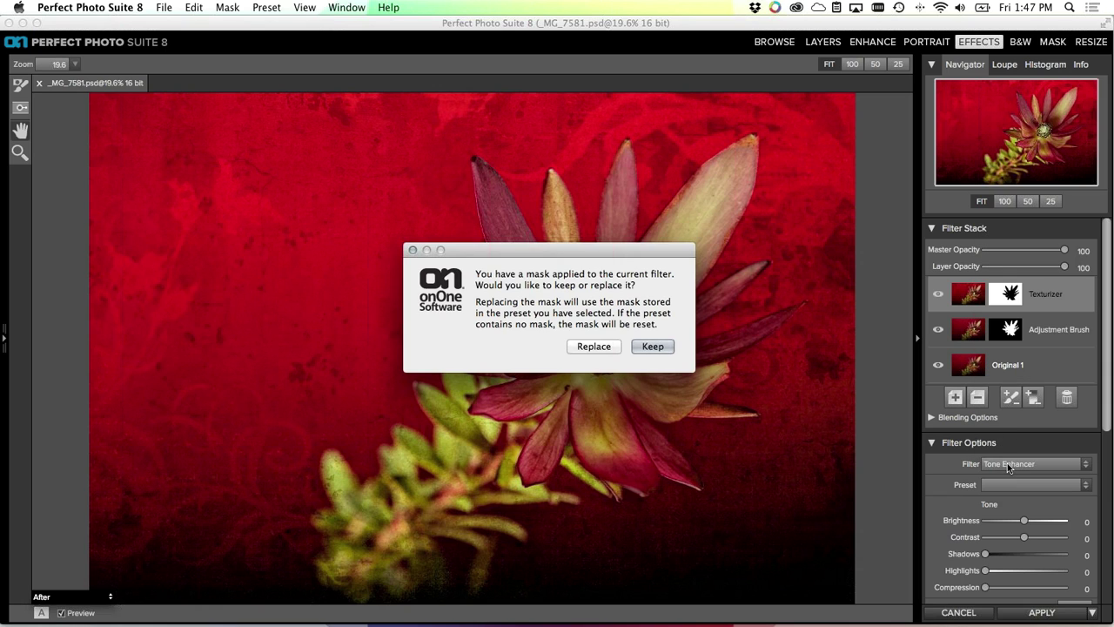
{"action": "key", "text": "Return"}
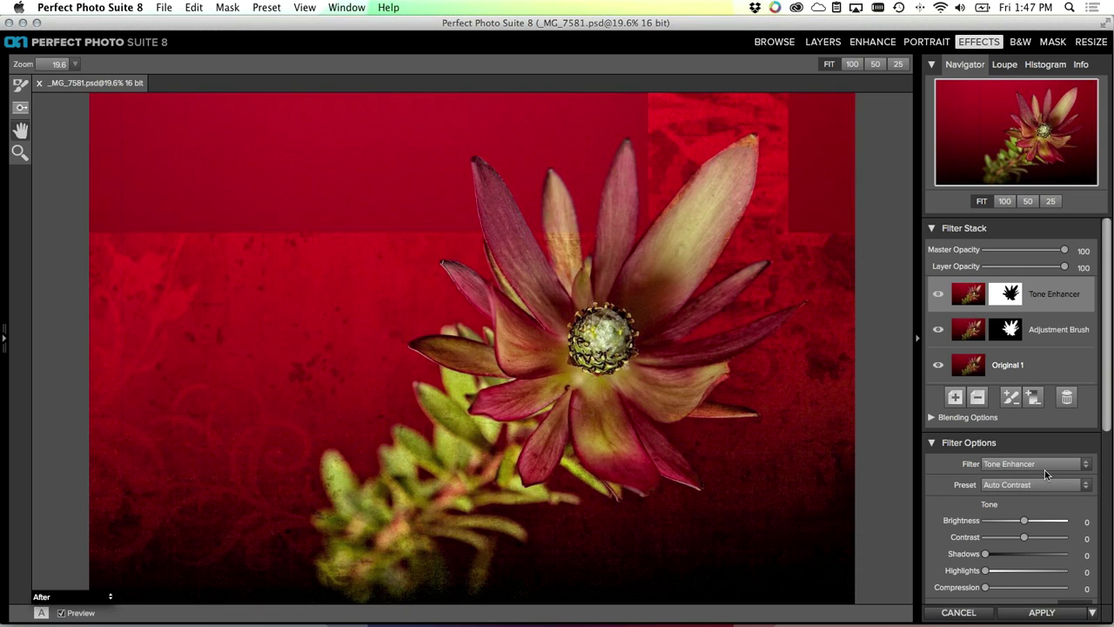
{"action": "left_click", "coordinate": [1042, 466]}
{"action": "left_click", "coordinate": [1027, 423]}
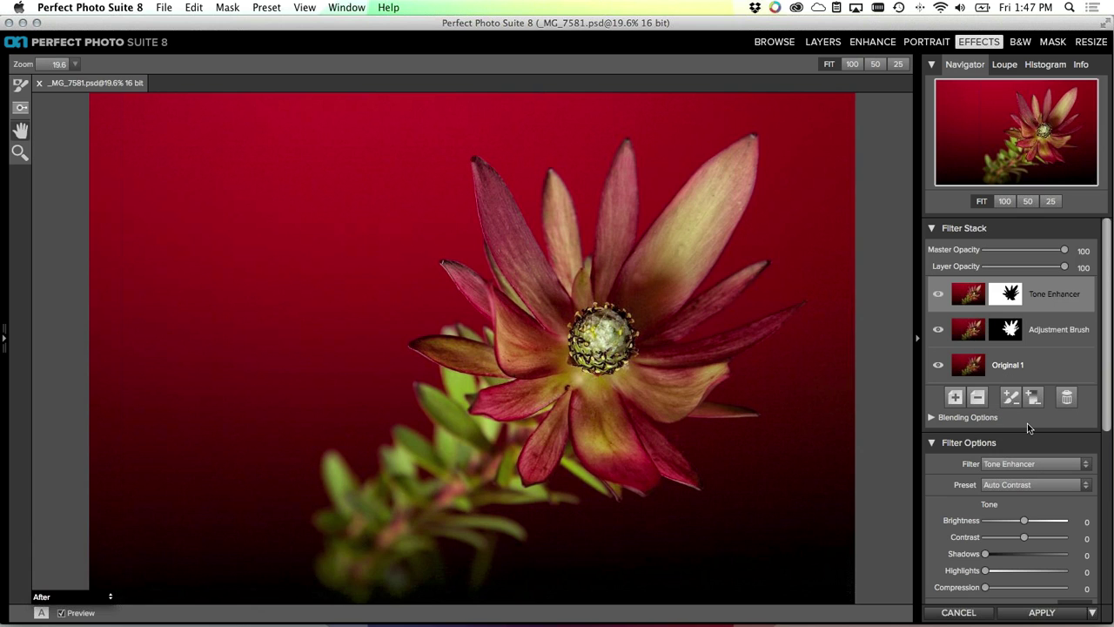
{"action": "left_click", "coordinate": [654, 346]}
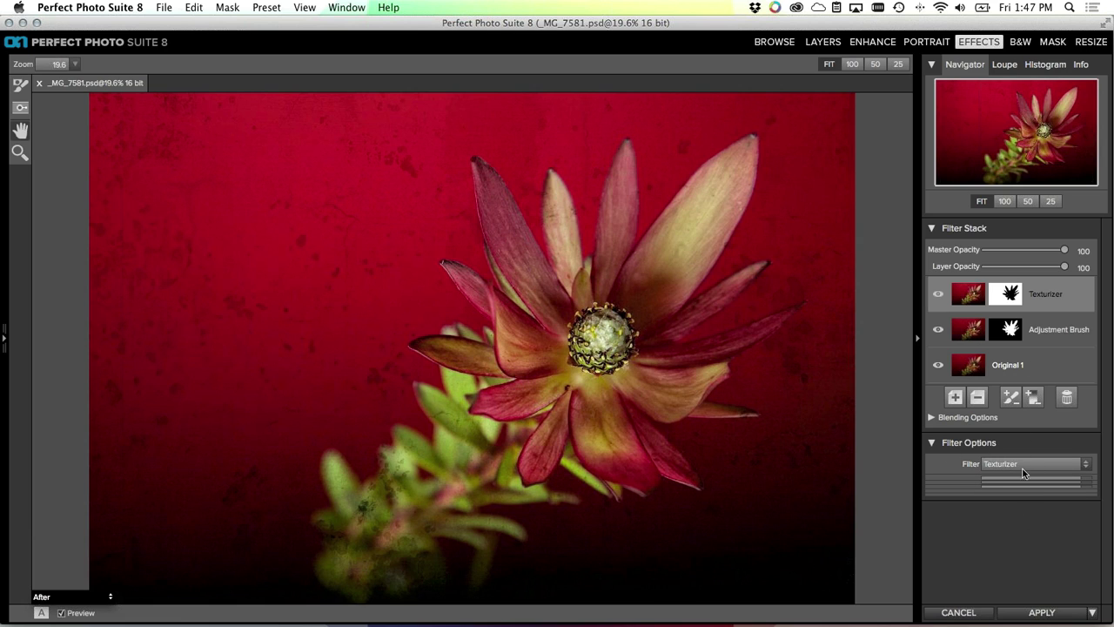
{"action": "left_click", "coordinate": [947, 445]}
{"action": "left_click", "coordinate": [941, 447]}
{"action": "left_click", "coordinate": [1020, 468]}
{"action": "left_click", "coordinate": [1025, 487]}
{"action": "left_click", "coordinate": [1009, 466]}
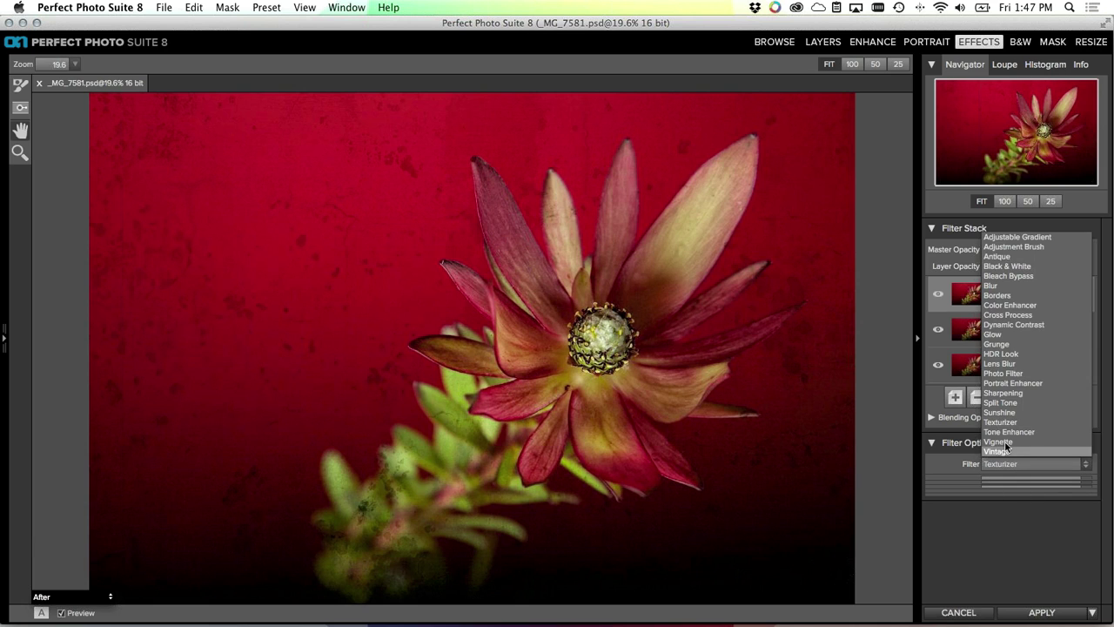
{"action": "left_click", "coordinate": [1005, 424]}
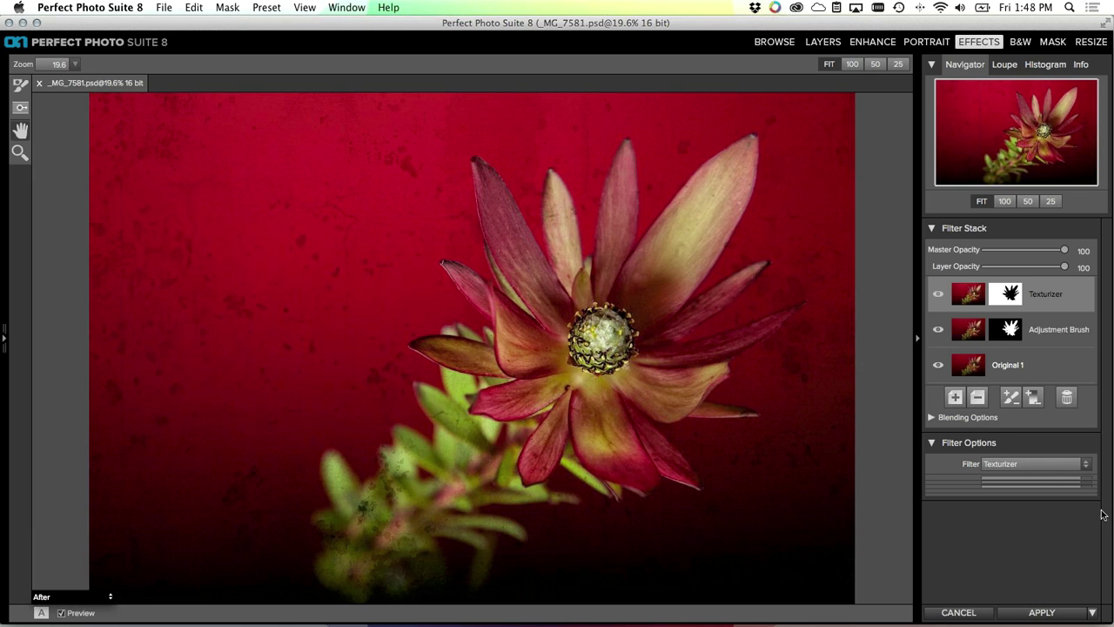
Try to restore the missing Texturizer options by changing the filter to Tone Enhancer and back, keeping the mask
{"action": "left_click", "coordinate": [1085, 467]}
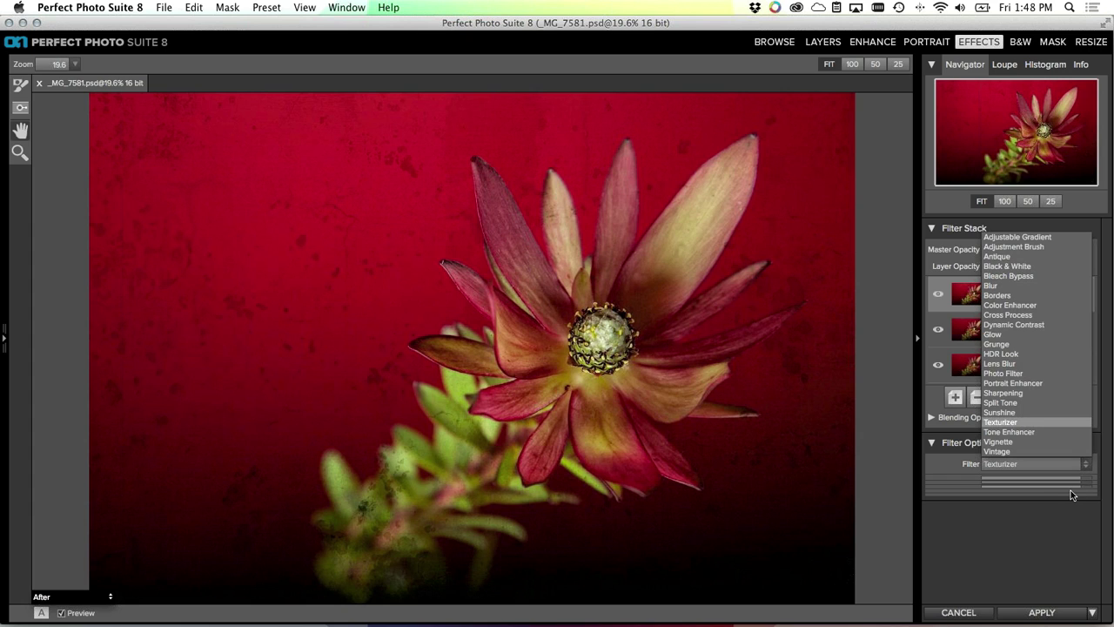
{"action": "left_click", "coordinate": [1009, 431]}
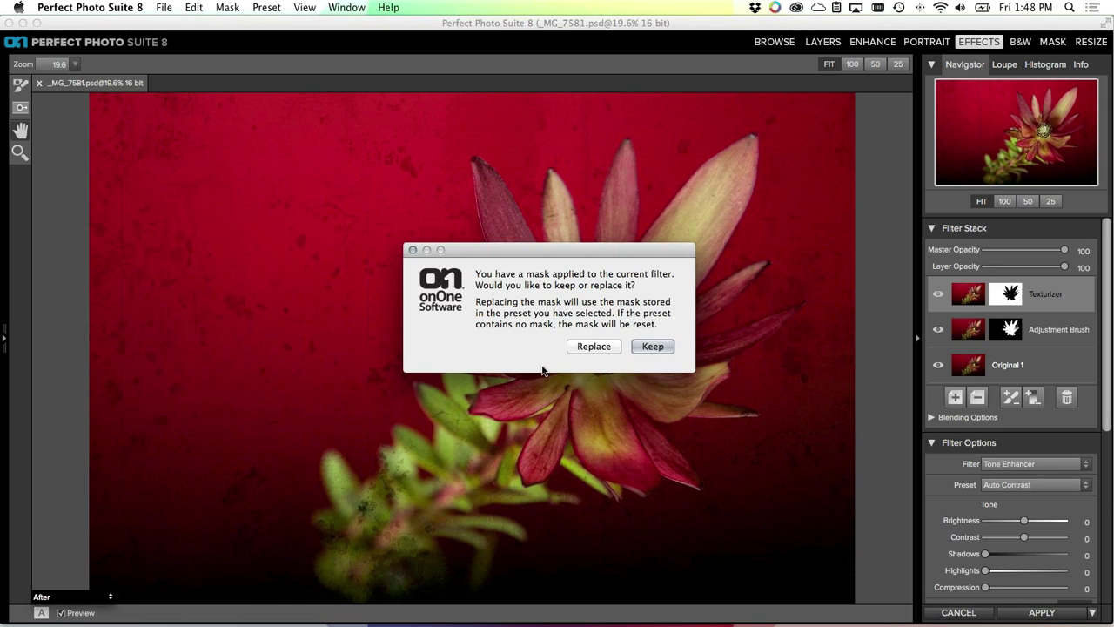
{"action": "left_click", "coordinate": [654, 346]}
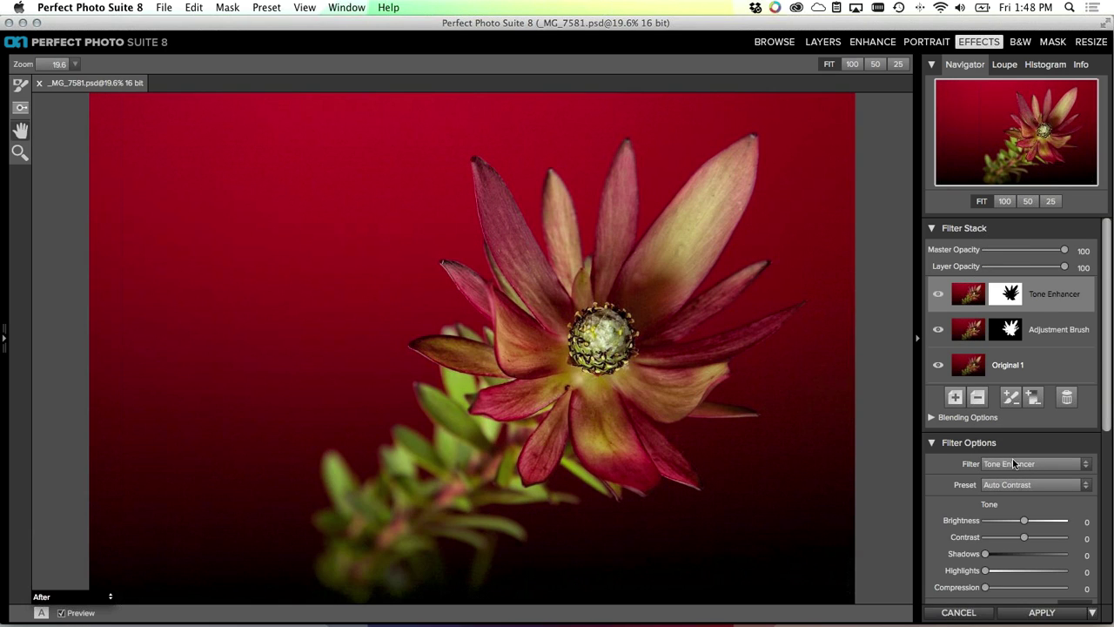
{"action": "left_click", "coordinate": [1012, 463]}
{"action": "left_click", "coordinate": [1009, 418]}
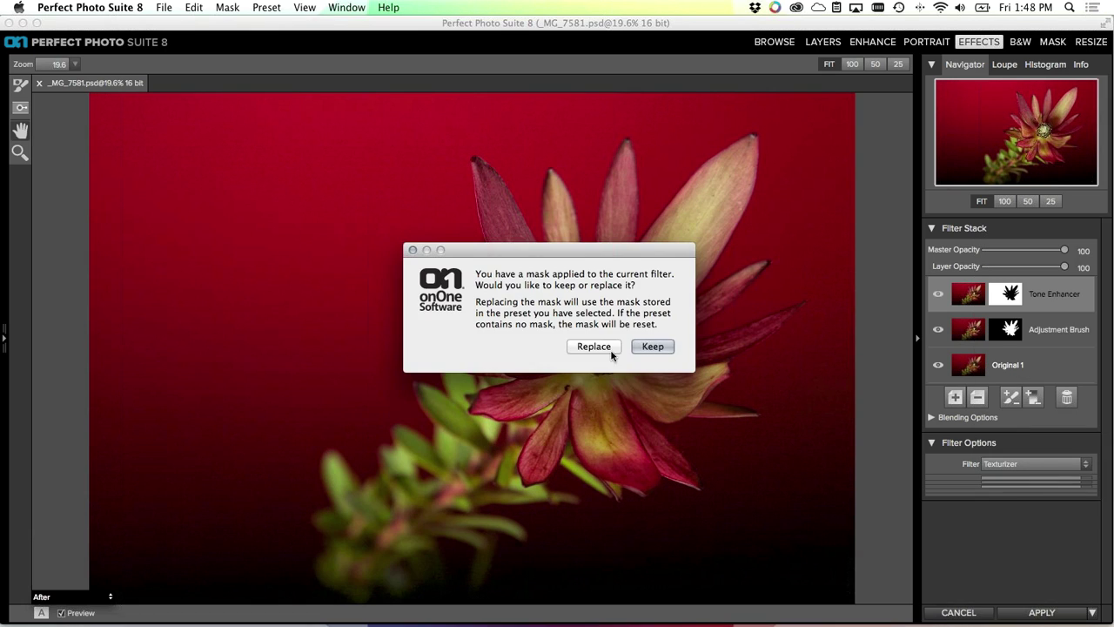
{"action": "left_click", "coordinate": [644, 347]}
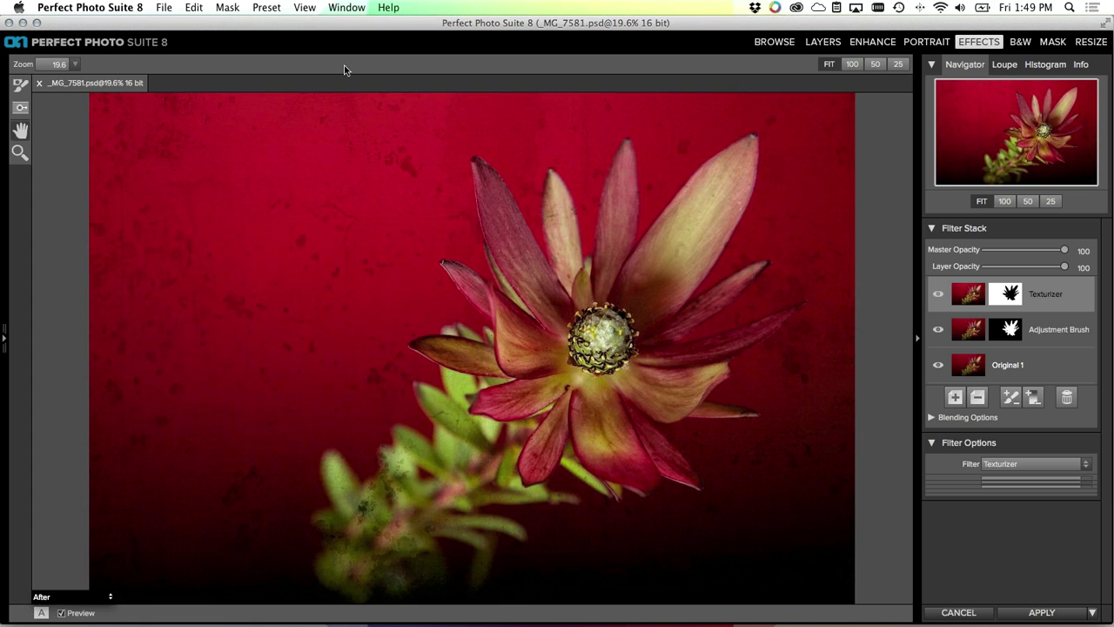
Reset the mask on the Texturizer layer
{"action": "left_click", "coordinate": [228, 9]}
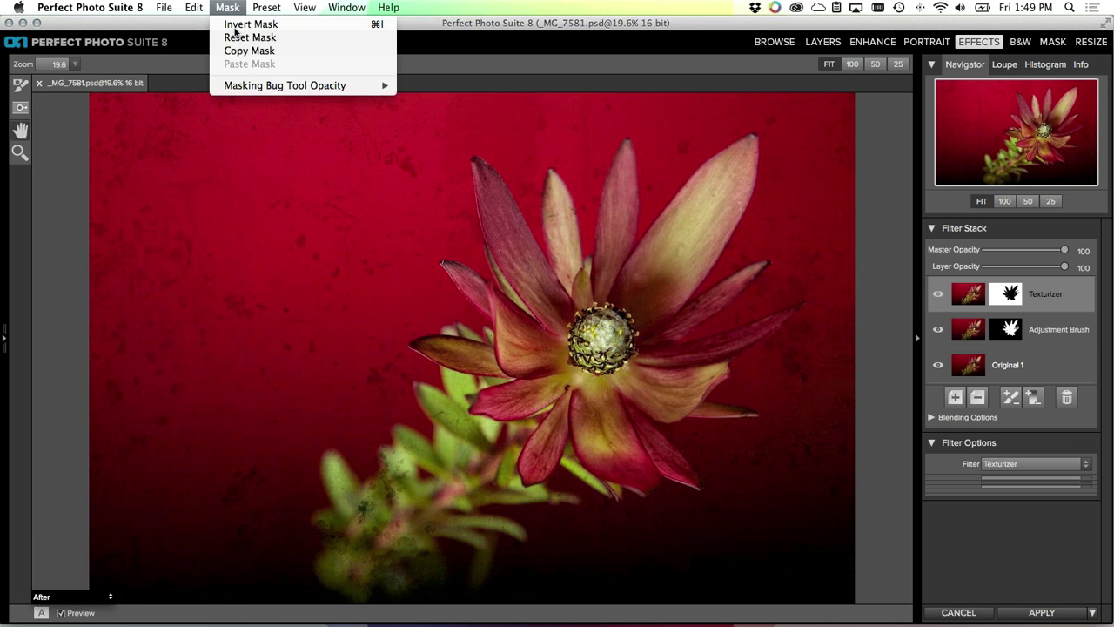
{"action": "left_click", "coordinate": [237, 37]}
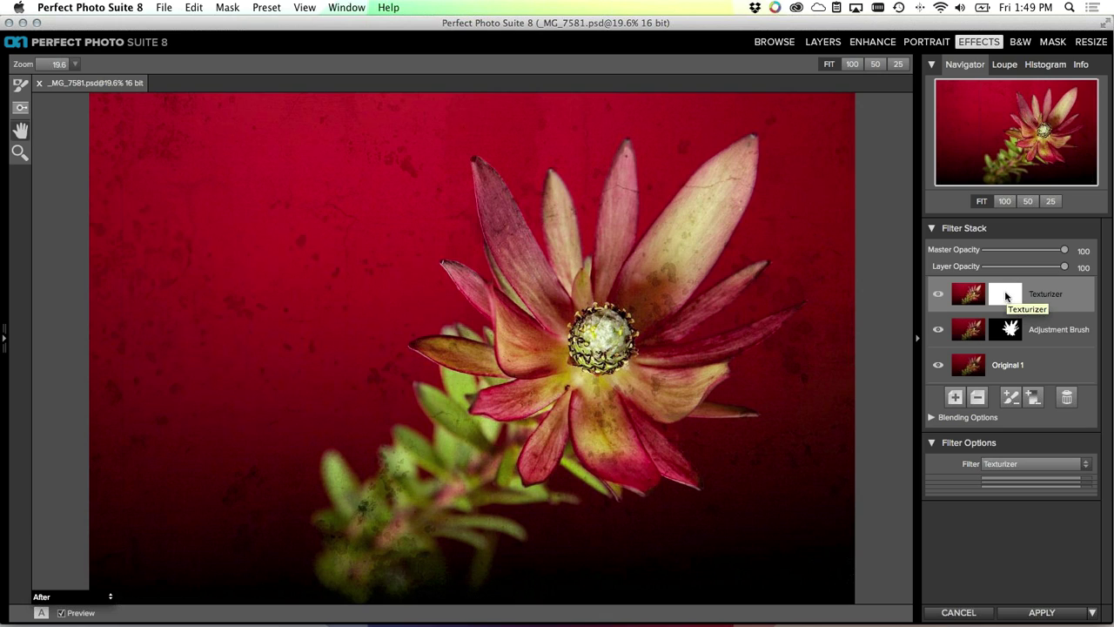
Copy the Adjustment Brush layer's mask directly onto the Texturizer layer's mask, and undo the copy
{"action": "left_click", "coordinate": [1046, 330]}
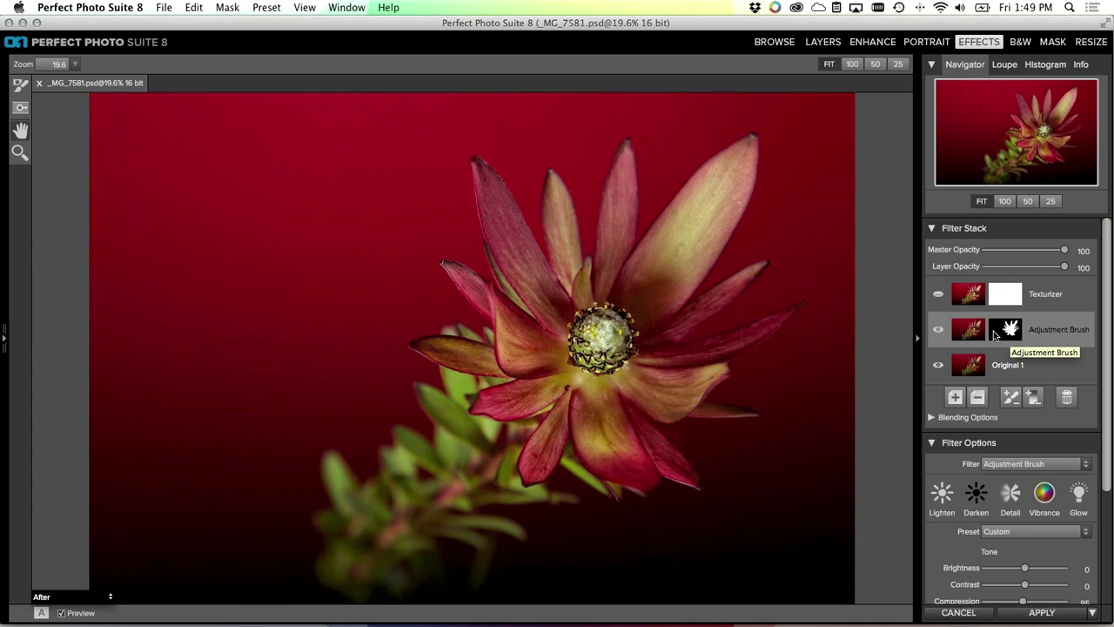
{"action": "left_click_drag", "start_coordinate": [1008, 330], "coordinate": [1008, 297]}
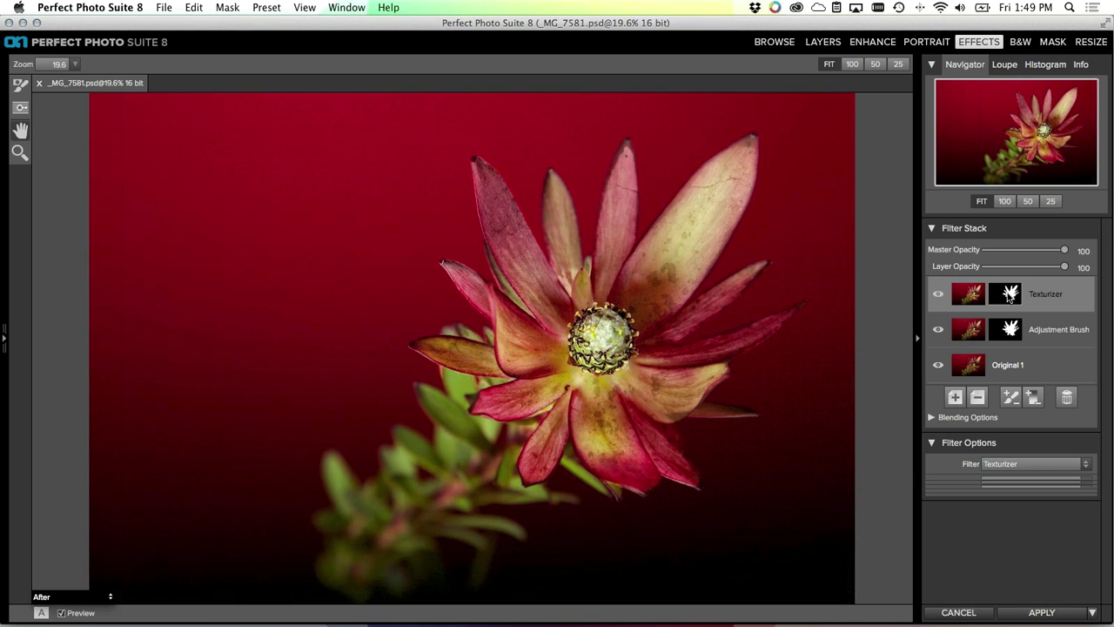
{"action": "key", "text": "super+z"}
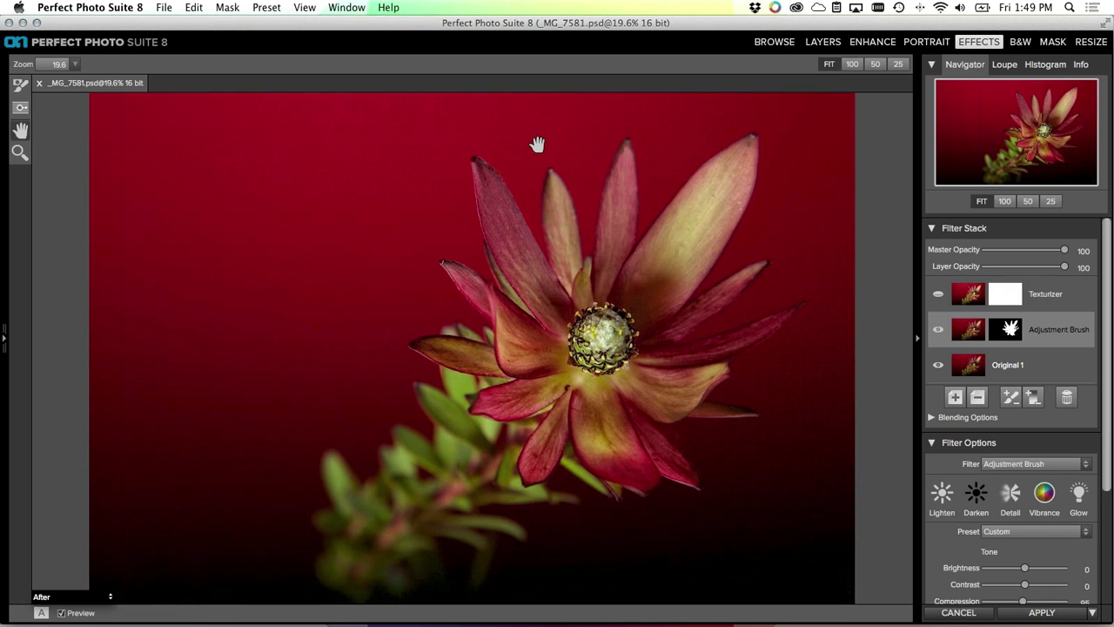
Copy the Adjustment Brush layer's mask, paste it onto the Texturizer layer and invert the pasted mask
{"action": "left_click", "coordinate": [228, 8]}
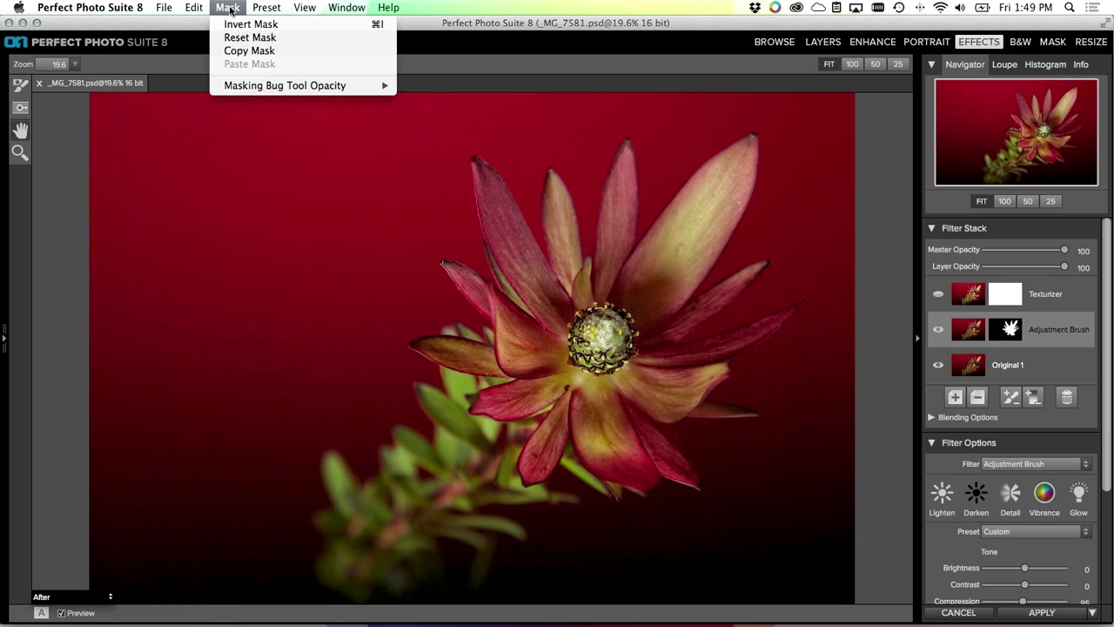
{"action": "left_click", "coordinate": [243, 53]}
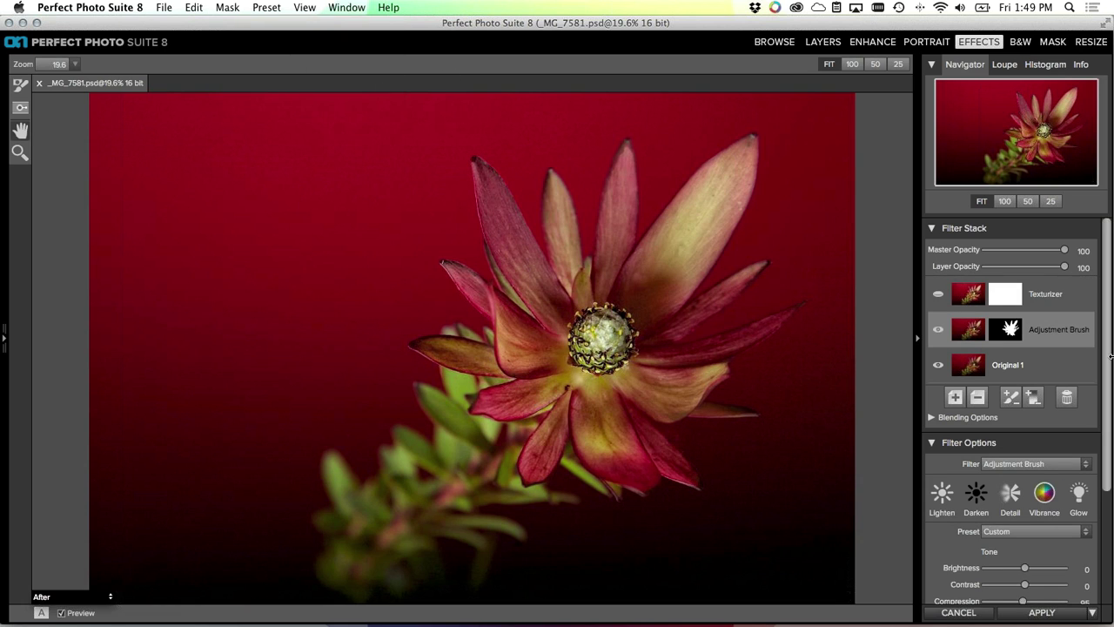
{"action": "left_click", "coordinate": [1048, 302]}
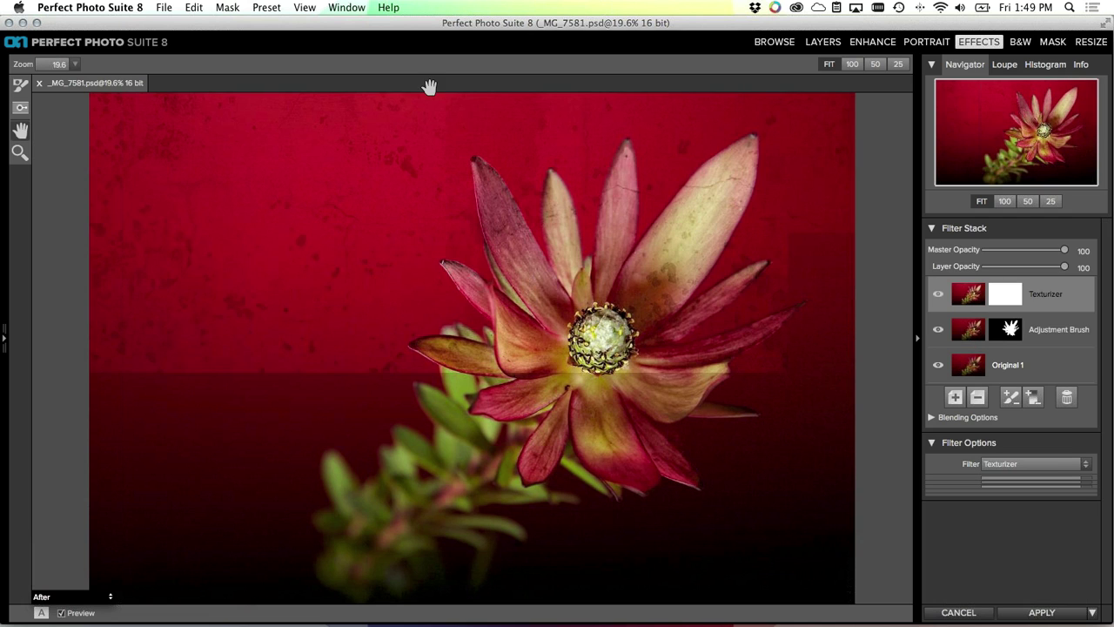
{"action": "left_click", "coordinate": [227, 7]}
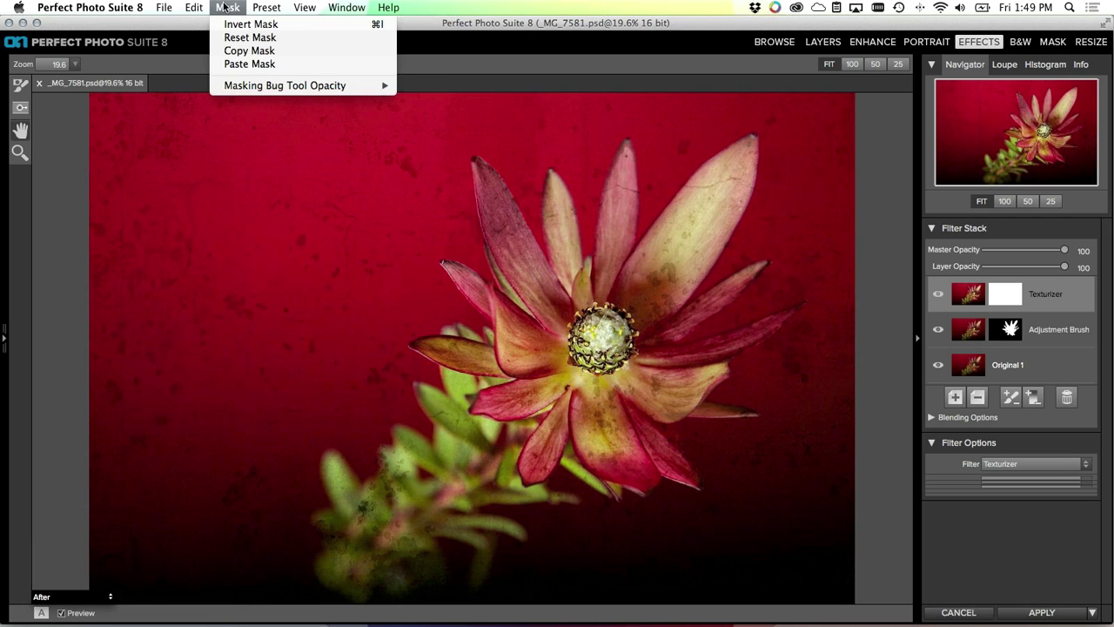
{"action": "left_click", "coordinate": [233, 64]}
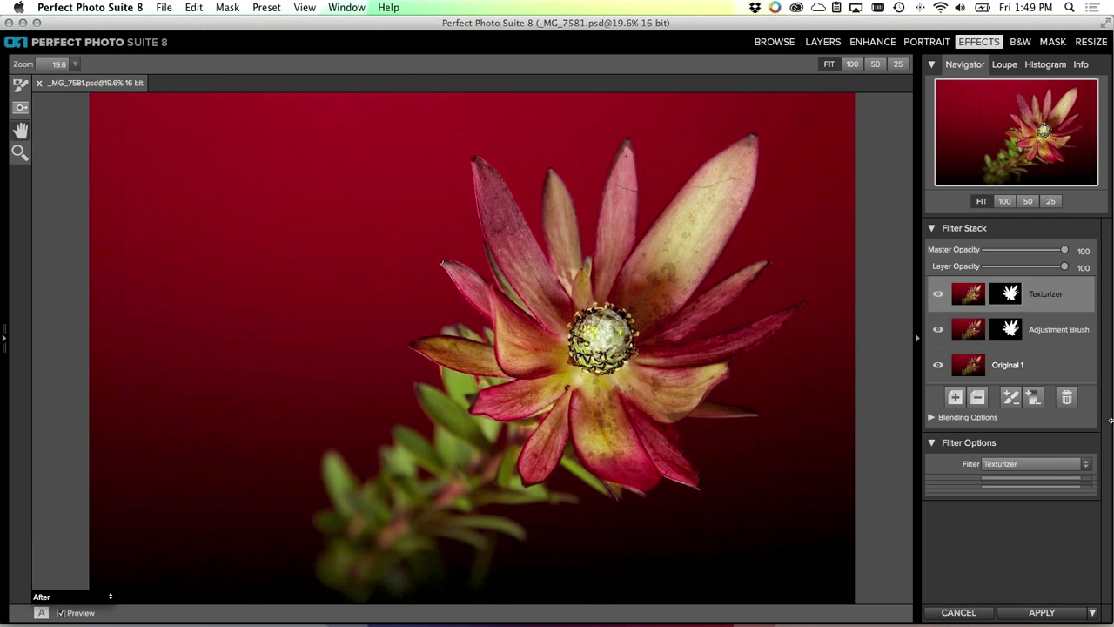
{"action": "left_click", "coordinate": [229, 9]}
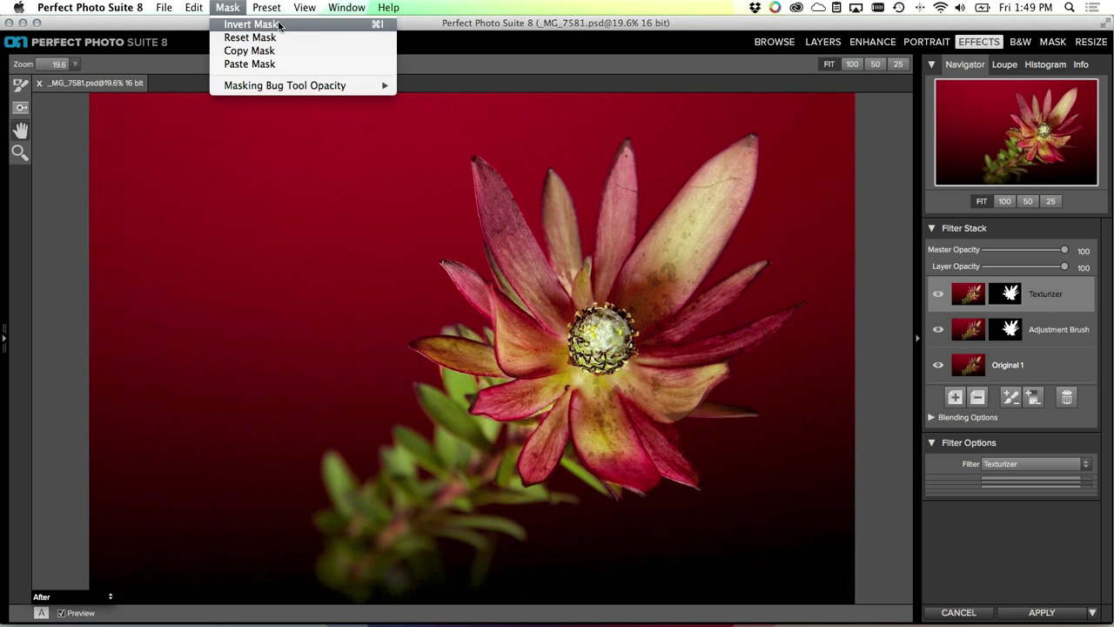
{"action": "left_click", "coordinate": [372, 29]}
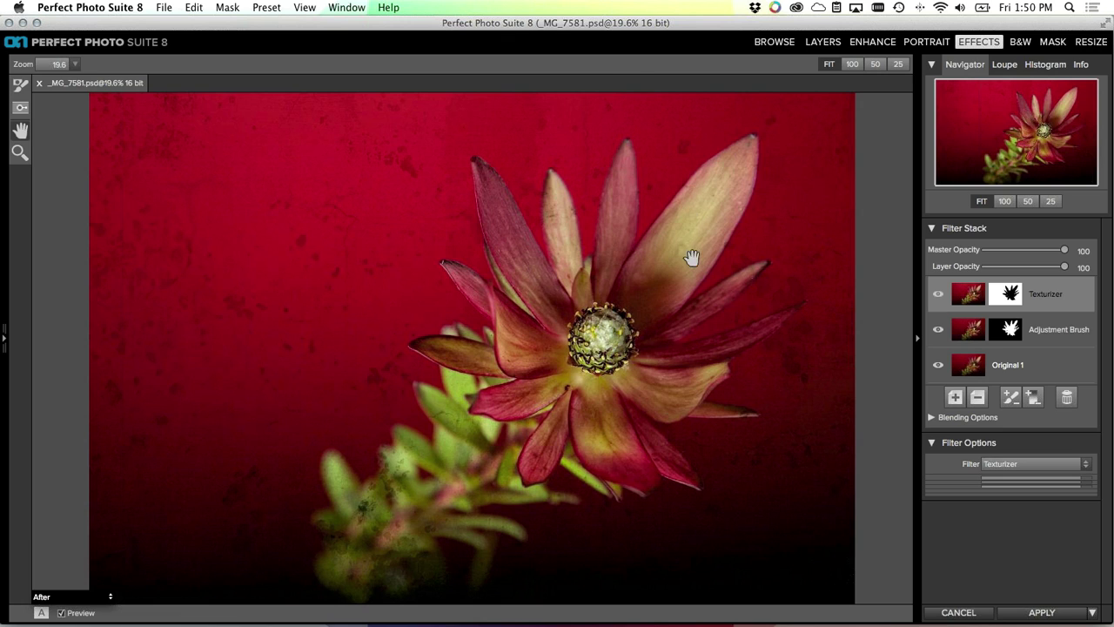
Add a new filter layer directly above the Adjustment Brush layer and set its filter to Sharpening
{"action": "left_click", "coordinate": [1053, 330]}
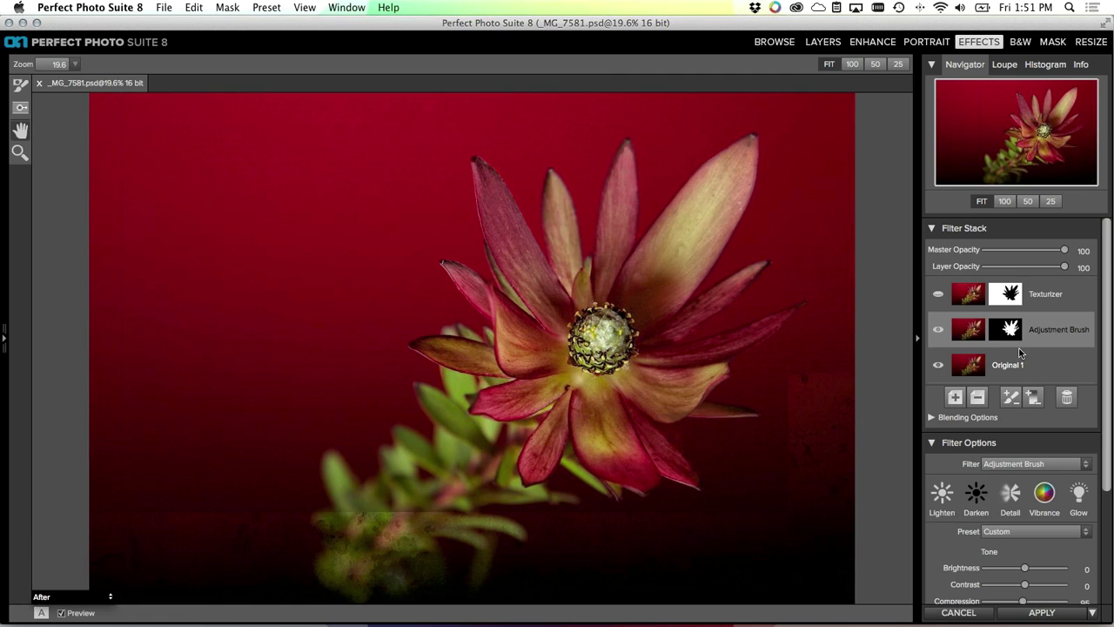
{"action": "scroll", "coordinate": [1053, 487], "scroll_direction": "down", "scroll_amount": 3}
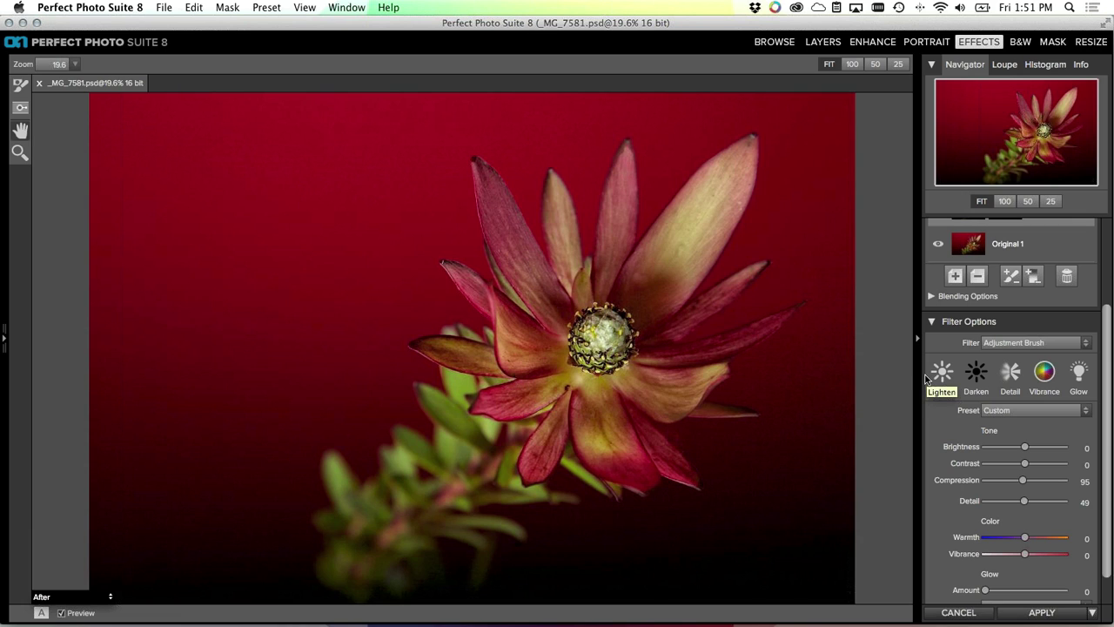
{"action": "left_click_drag", "start_coordinate": [1106, 370], "coordinate": [1102, 272]}
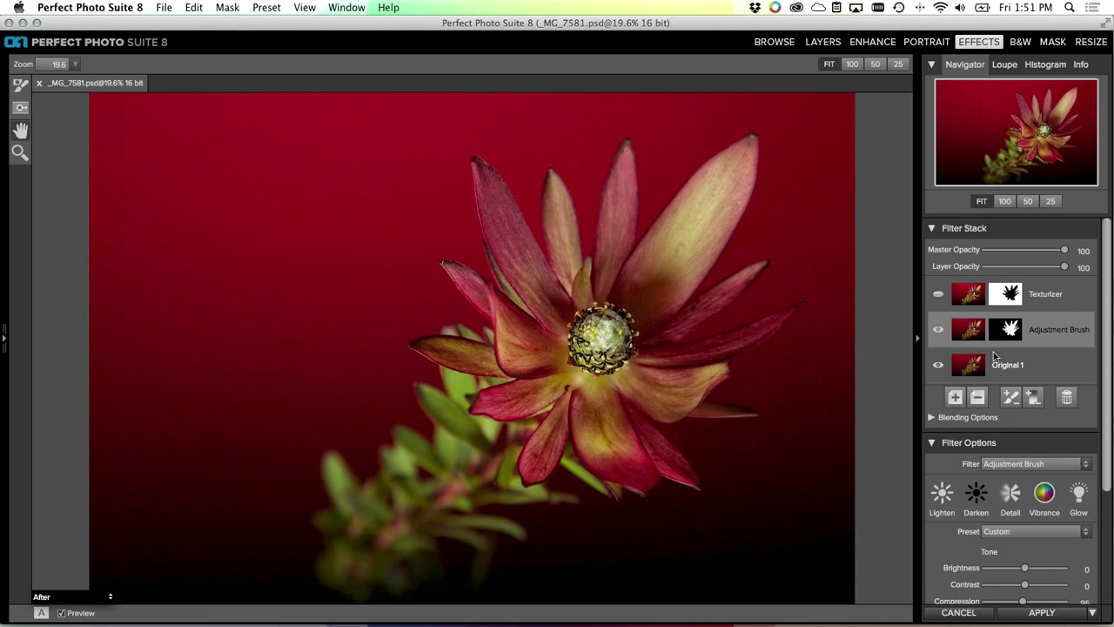
{"action": "left_click", "coordinate": [955, 397]}
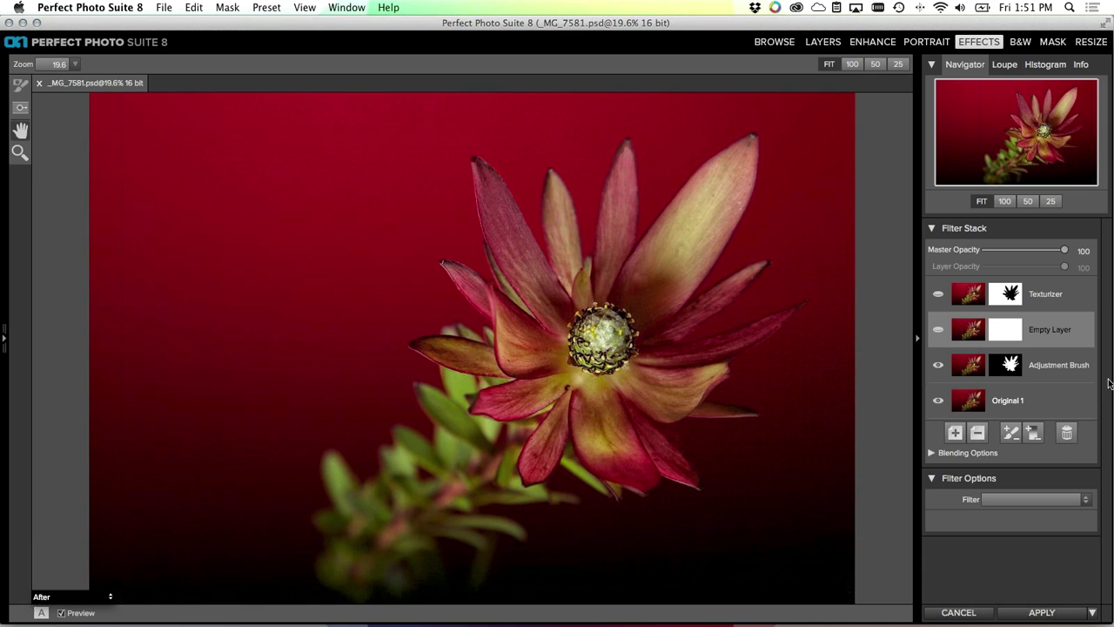
{"action": "left_click", "coordinate": [1033, 496]}
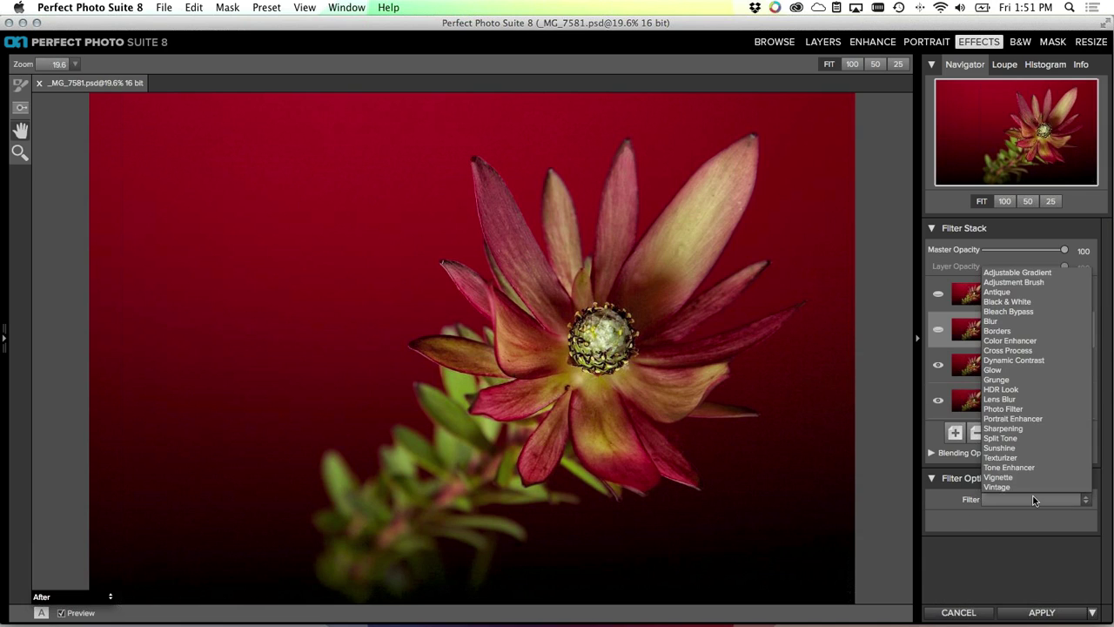
{"action": "left_click", "coordinate": [1031, 428]}
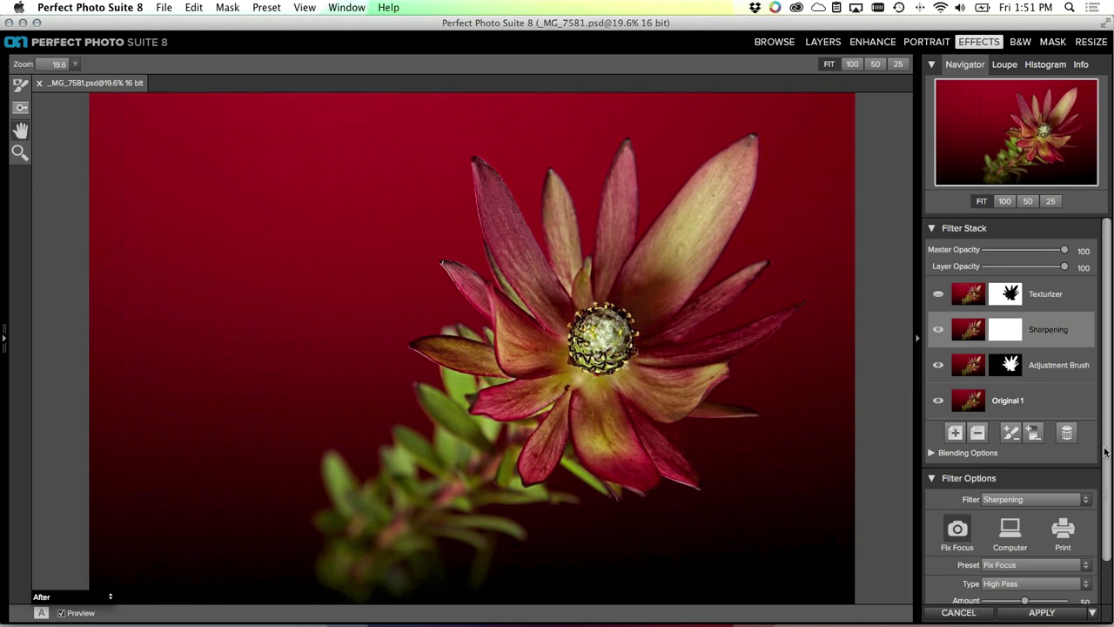
Change the Sharpening layer from Fix Focus to the Computer sharpening style
{"action": "scroll", "coordinate": [1107, 453], "scroll_direction": "down", "scroll_amount": 3}
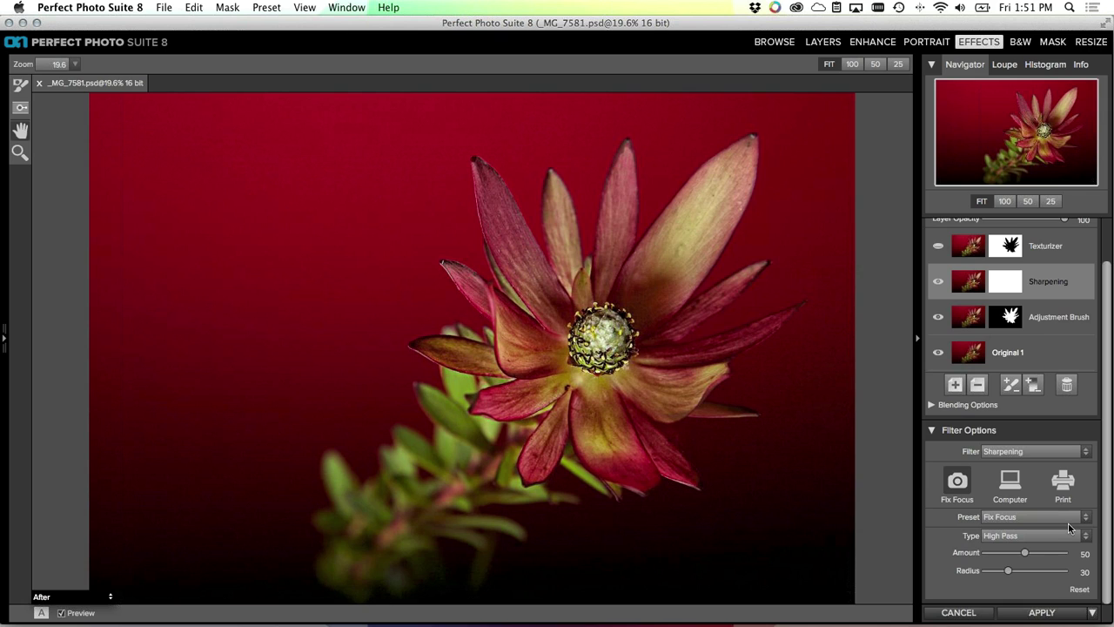
{"action": "left_click", "coordinate": [1008, 485]}
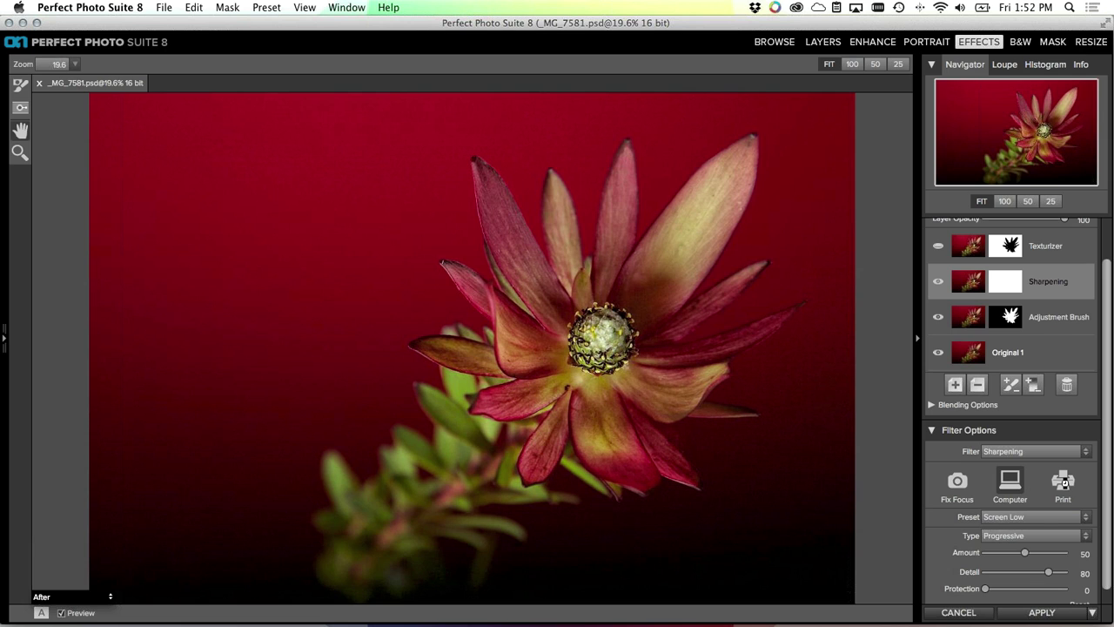
Switch the Sharpening layer to the Print sharpening style and choose the Print Glossy High preset
{"action": "left_click", "coordinate": [1062, 482]}
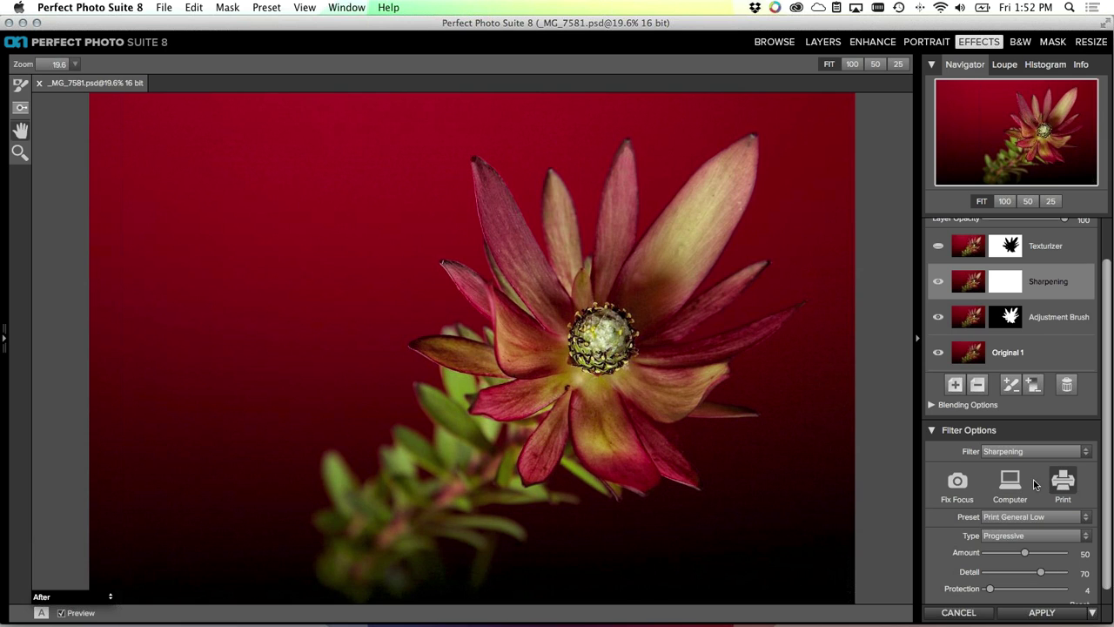
{"action": "left_click", "coordinate": [993, 518]}
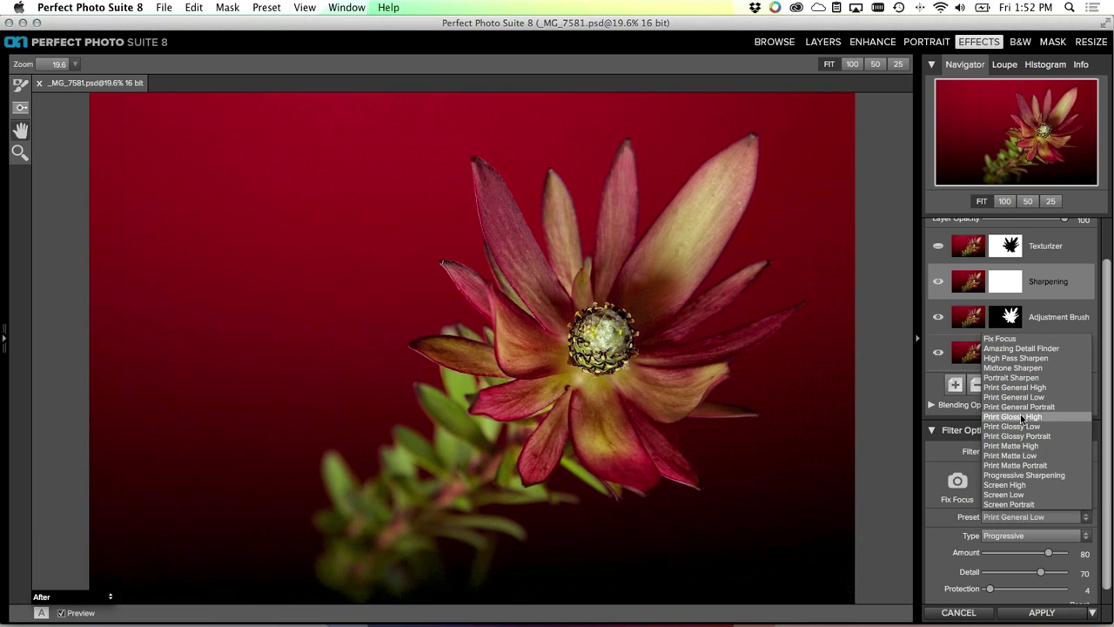
{"action": "left_click", "coordinate": [1022, 418]}
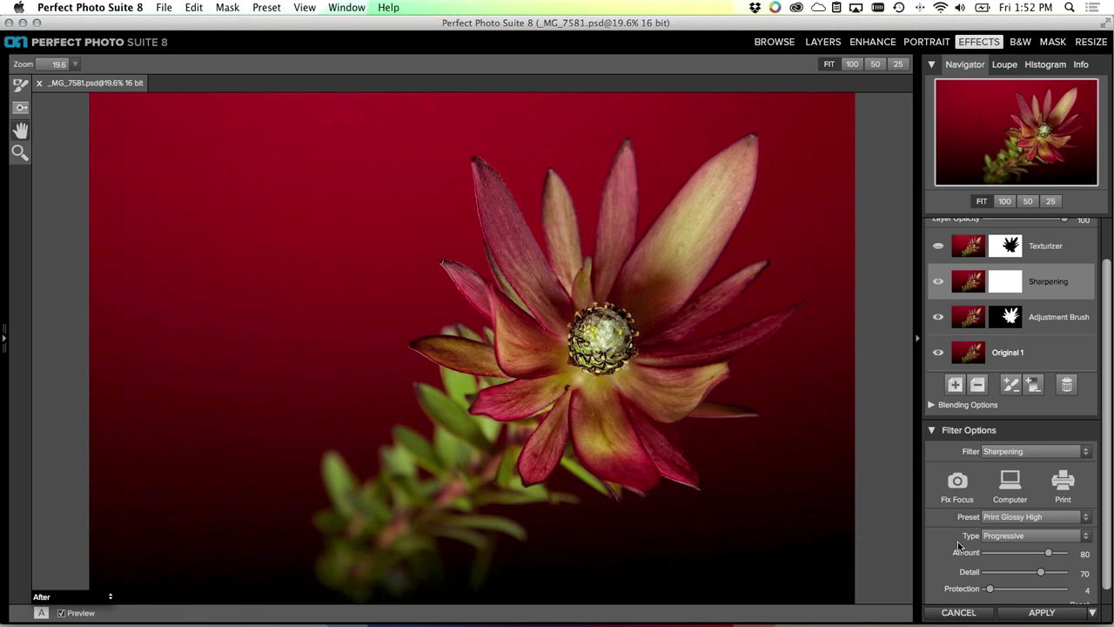
{"action": "scroll", "coordinate": [954, 550], "scroll_direction": "down", "scroll_amount": 2}
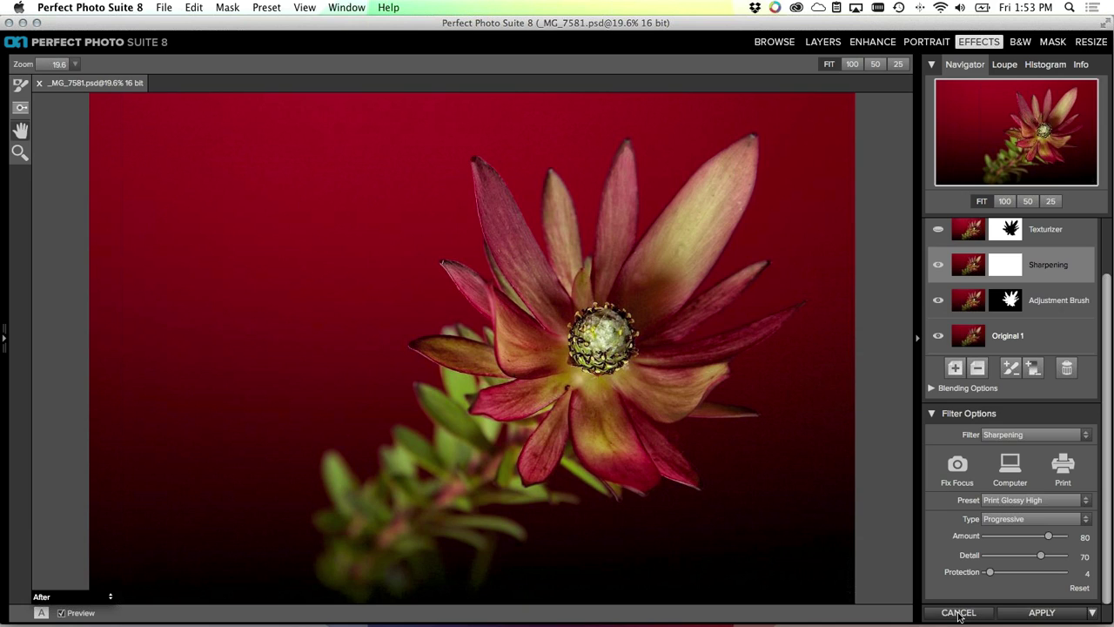
Open the Extras Manager and expand its Textures category
{"action": "left_click", "coordinate": [166, 7]}
{"action": "mouse_move", "coordinate": [230, 7]}
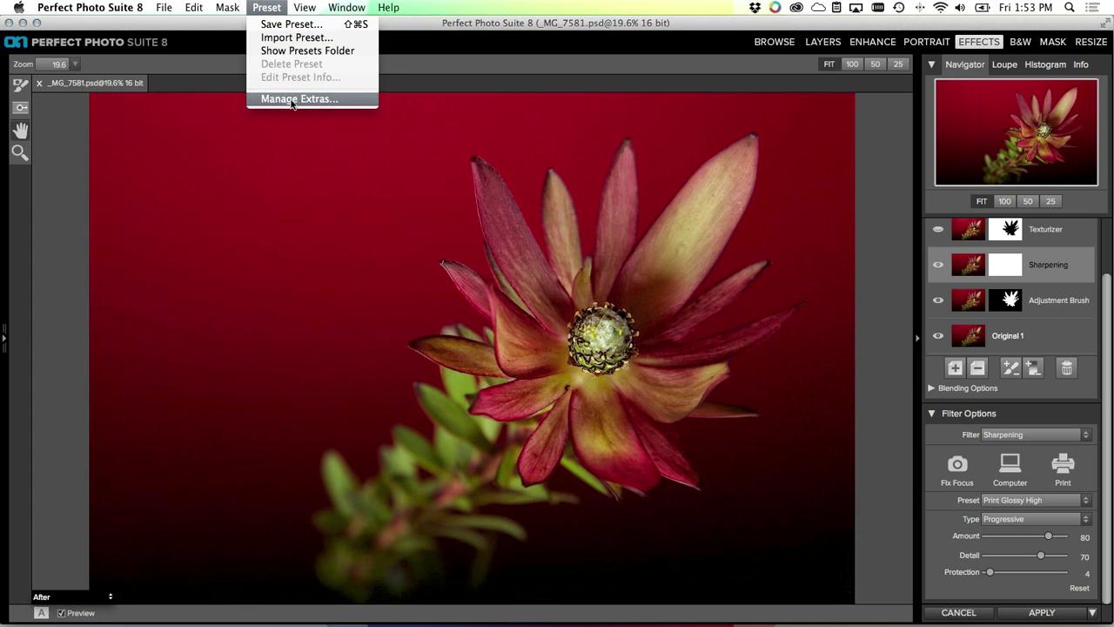
{"action": "left_click", "coordinate": [292, 101]}
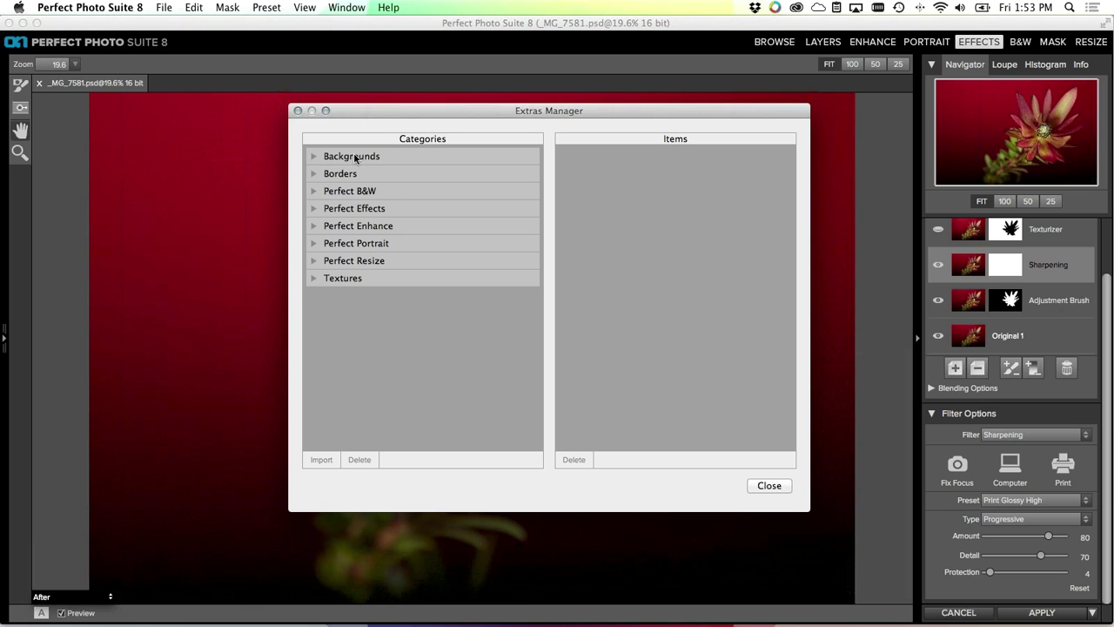
{"action": "left_click", "coordinate": [342, 280]}
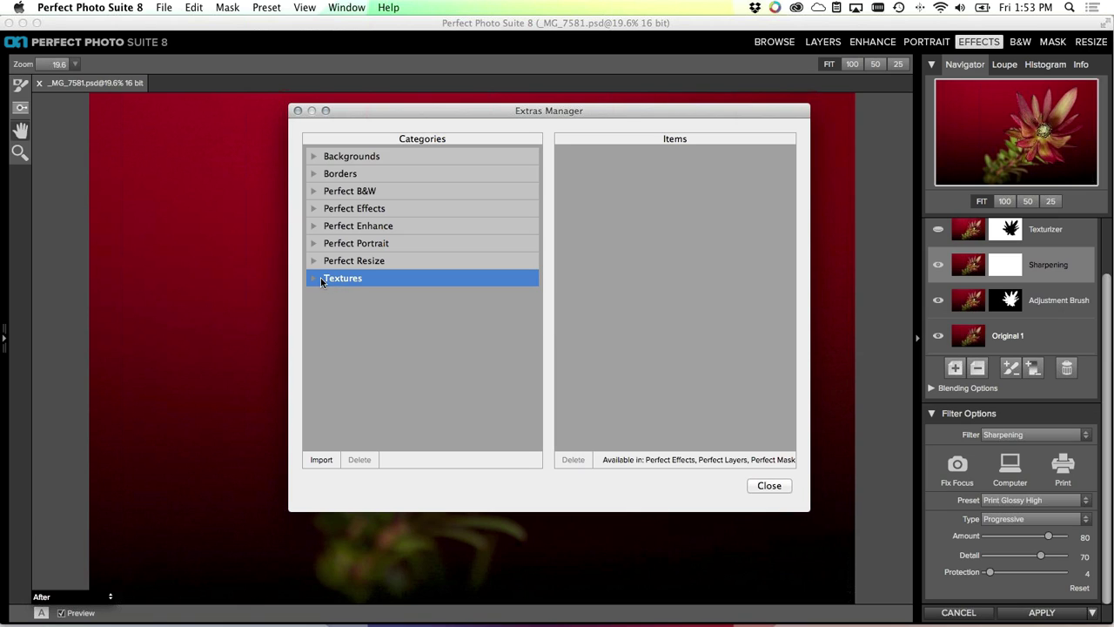
{"action": "left_click", "coordinate": [315, 280]}
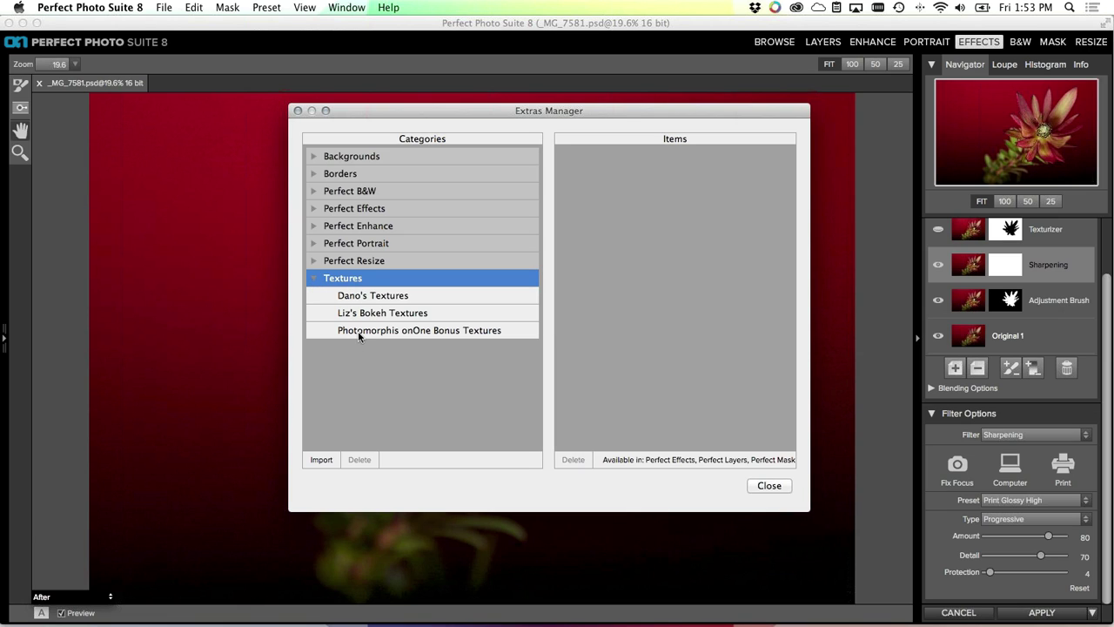
Browse the items in each of the three texture collections, ending with Photomorphis onOne Bonus Textures
{"action": "left_click", "coordinate": [373, 296]}
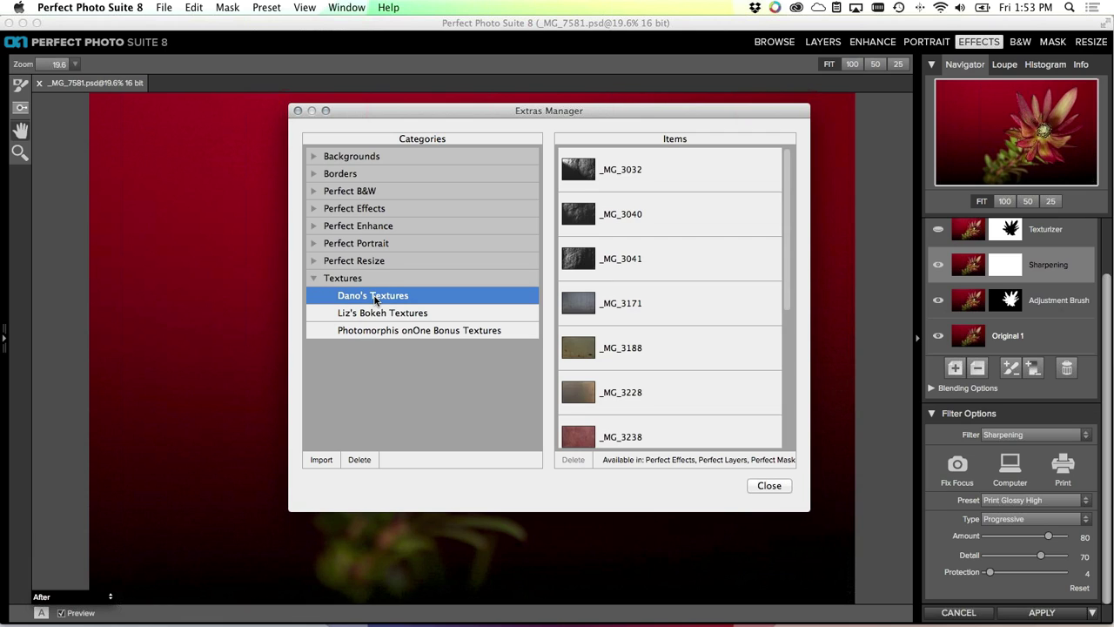
{"action": "scroll", "coordinate": [670, 225], "scroll_direction": "down", "scroll_amount": 4}
{"action": "scroll", "coordinate": [668, 268], "scroll_direction": "up", "scroll_amount": 5}
{"action": "left_click", "coordinate": [404, 314]}
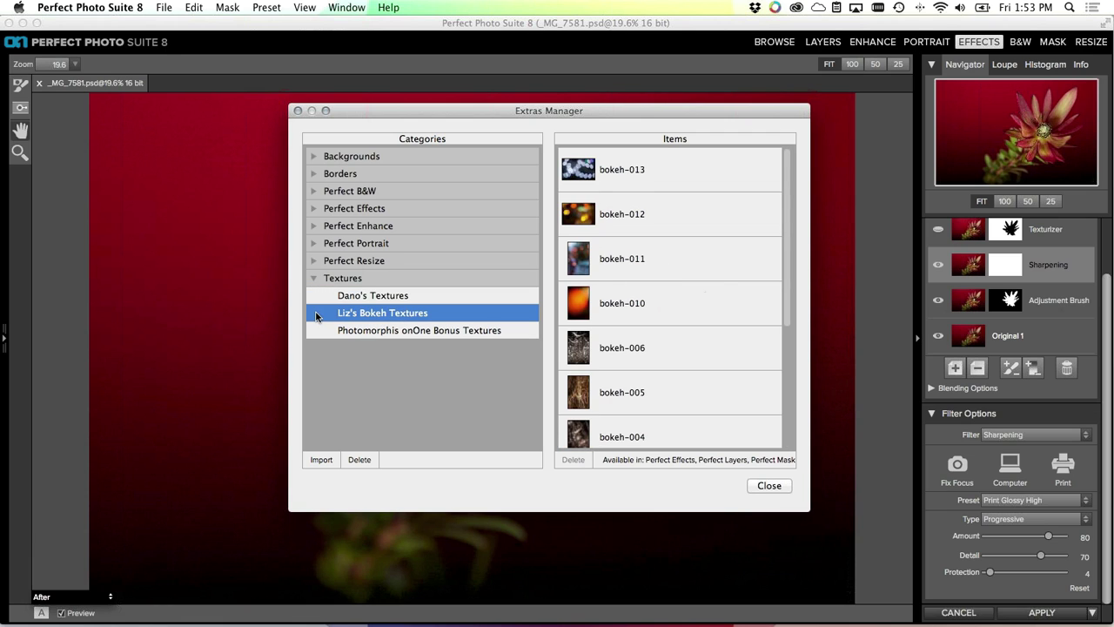
{"action": "scroll", "coordinate": [694, 242], "scroll_direction": "down", "scroll_amount": 4}
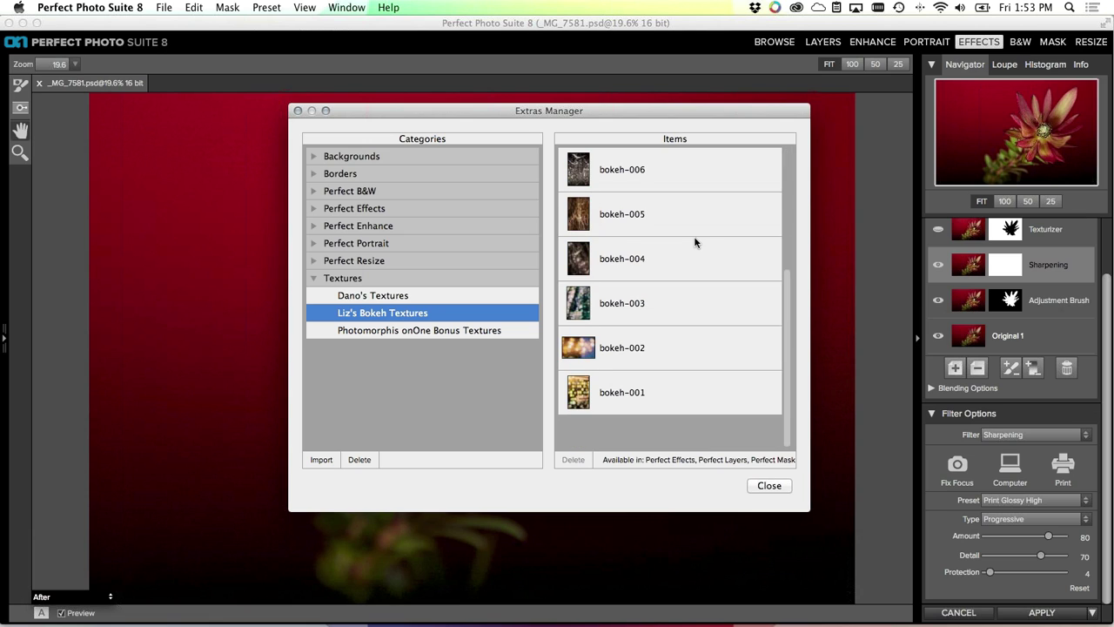
{"action": "scroll", "coordinate": [694, 242], "scroll_direction": "up", "scroll_amount": 4}
{"action": "left_click", "coordinate": [449, 330]}
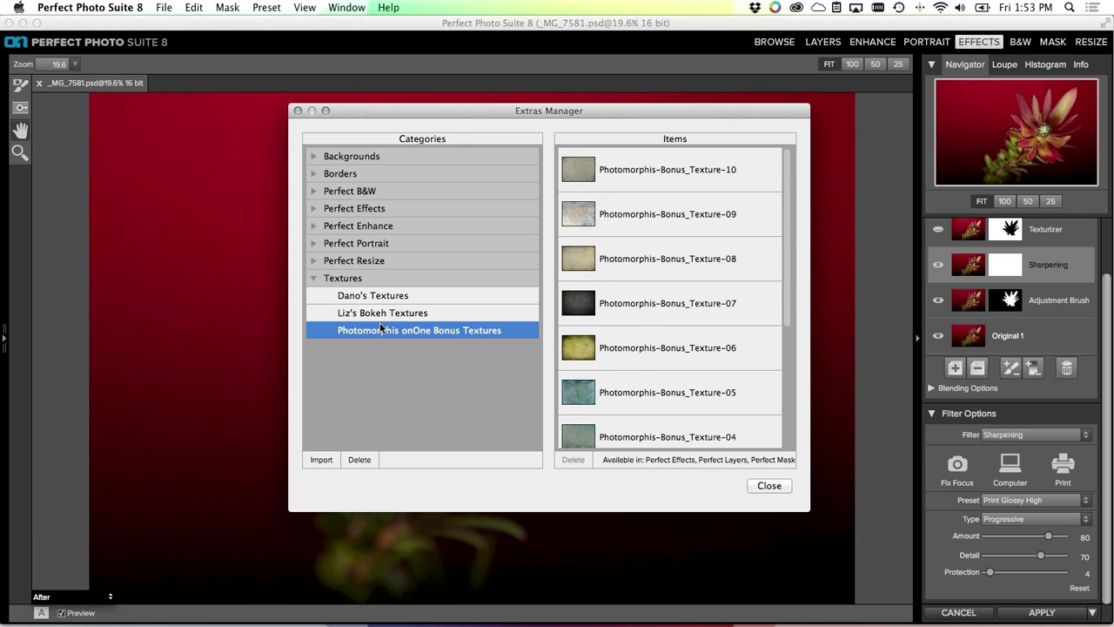
View the file chooser for importing textures, cancel the import and close the Extras Manager
{"action": "left_click", "coordinate": [320, 459]}
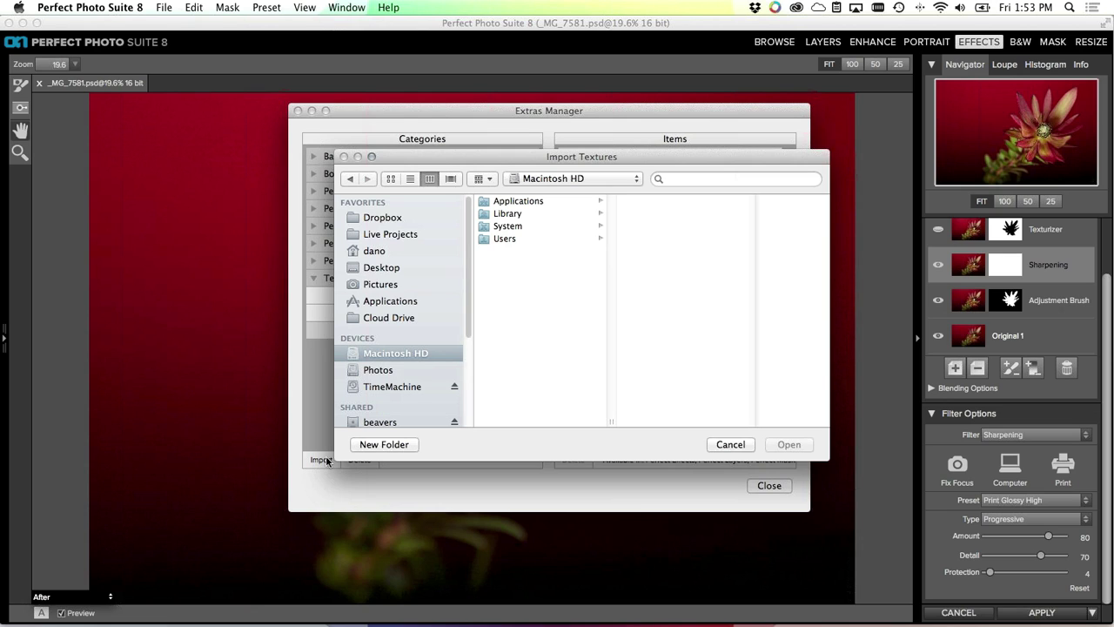
{"action": "left_click", "coordinate": [719, 447]}
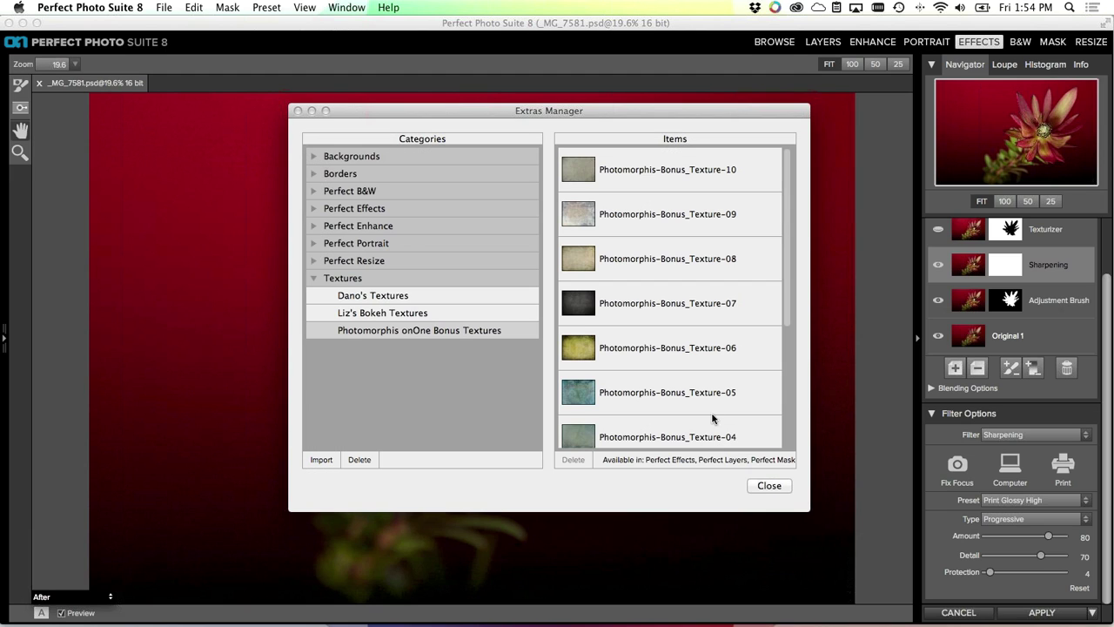
{"action": "left_click_drag", "start_coordinate": [786, 306], "coordinate": [779, 264]}
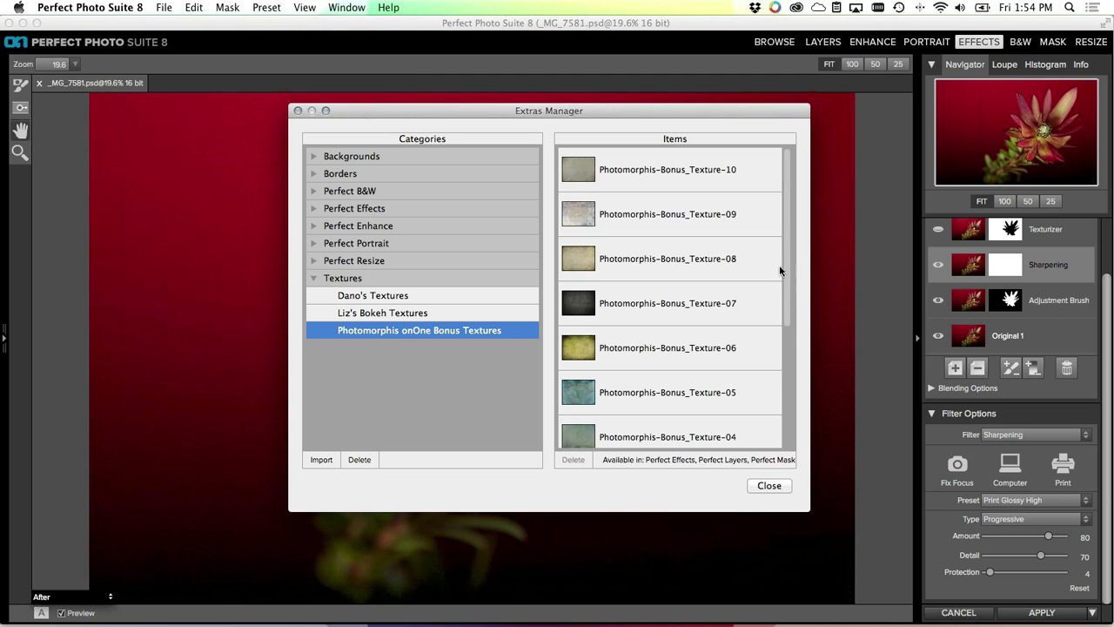
{"action": "left_click", "coordinate": [768, 487]}
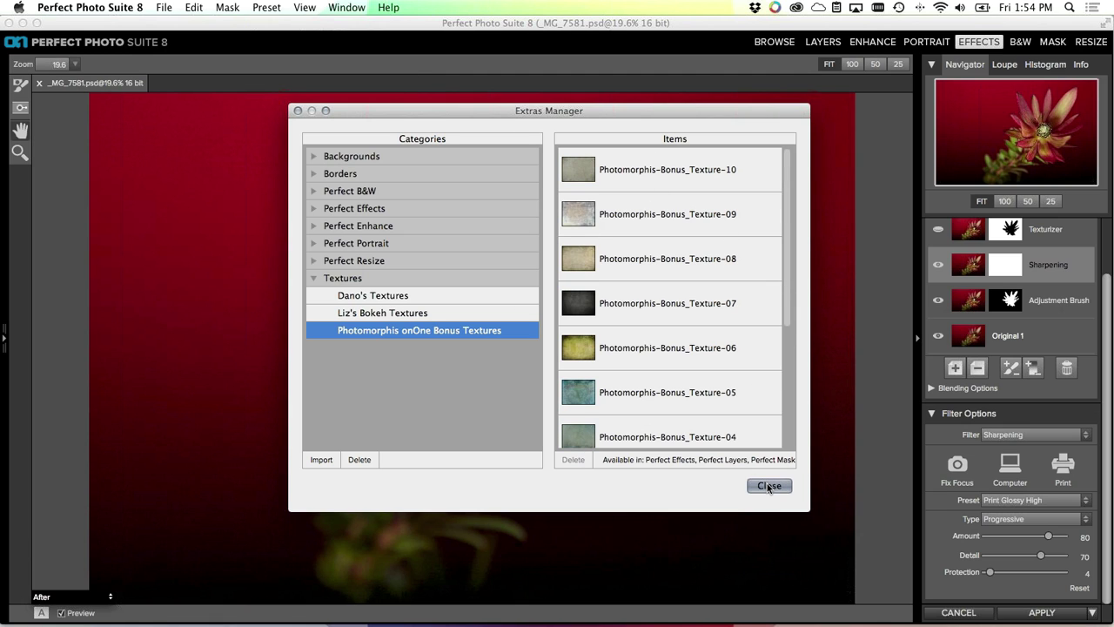